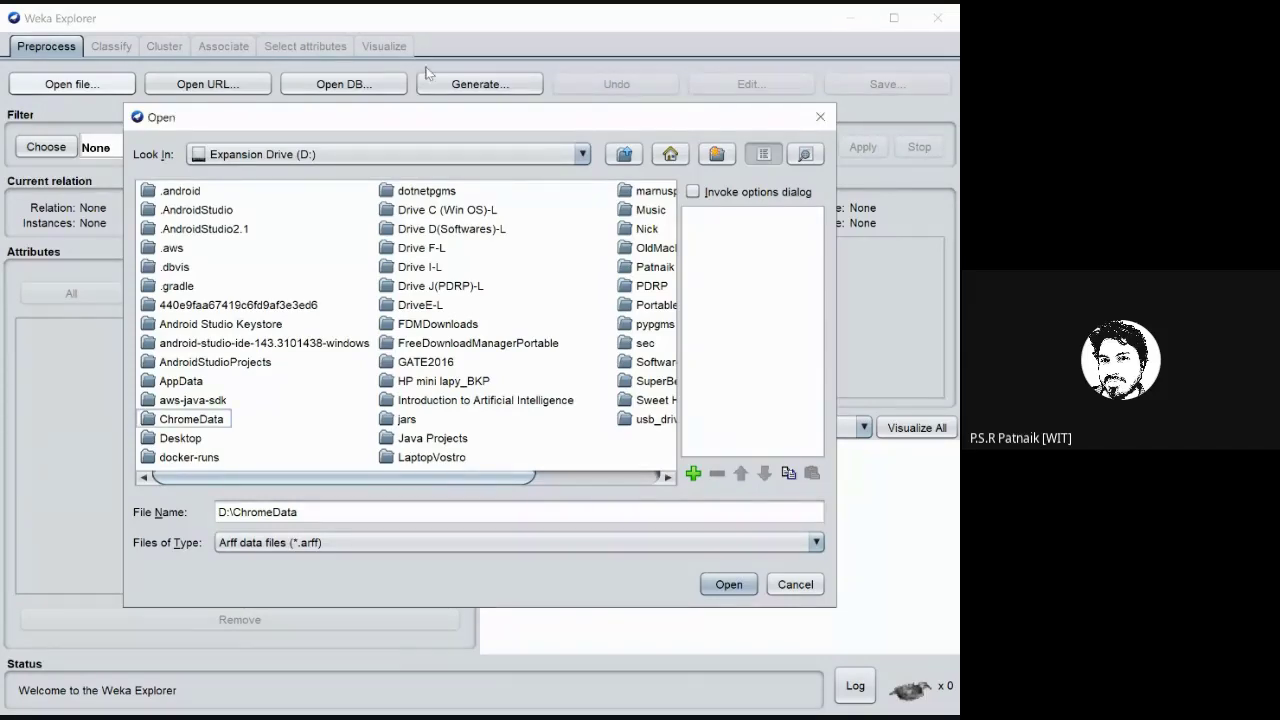
- Browse to the student folder inside D:\ChromeData for the dataset to load
click(487, 187)
click(163, 424)
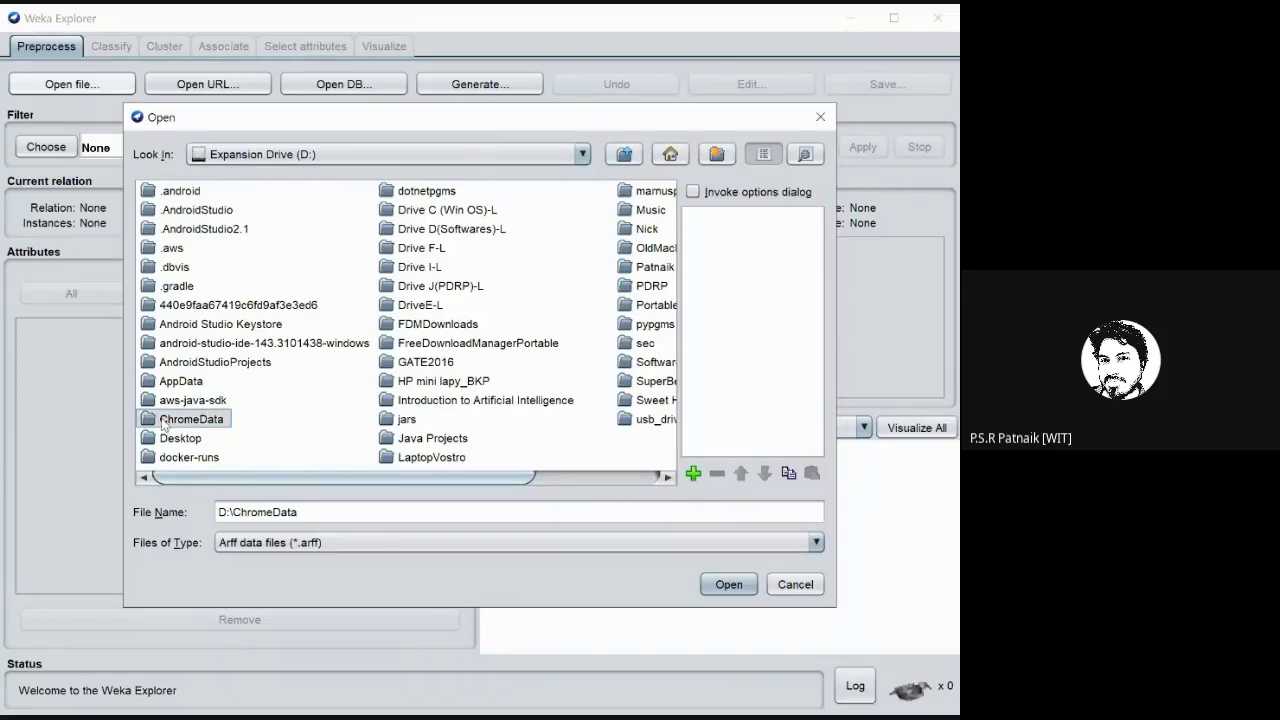
double_click(163, 424)
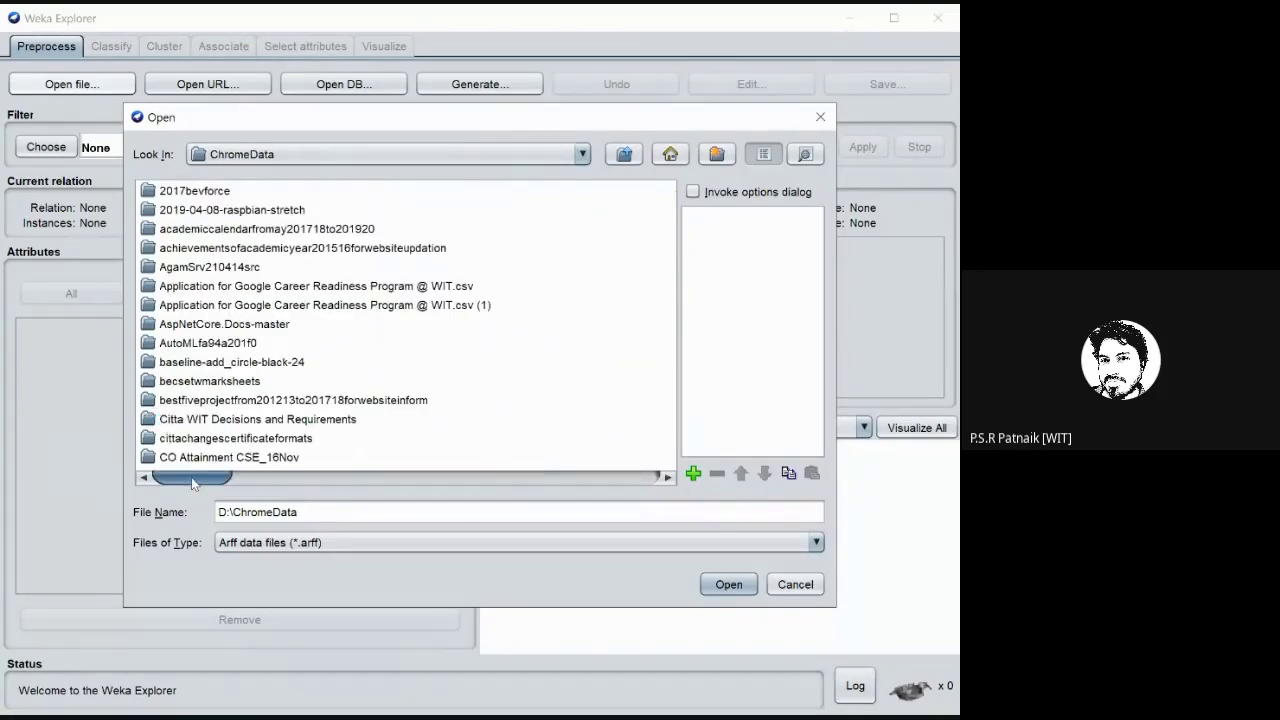
drag(187, 483, 465, 463)
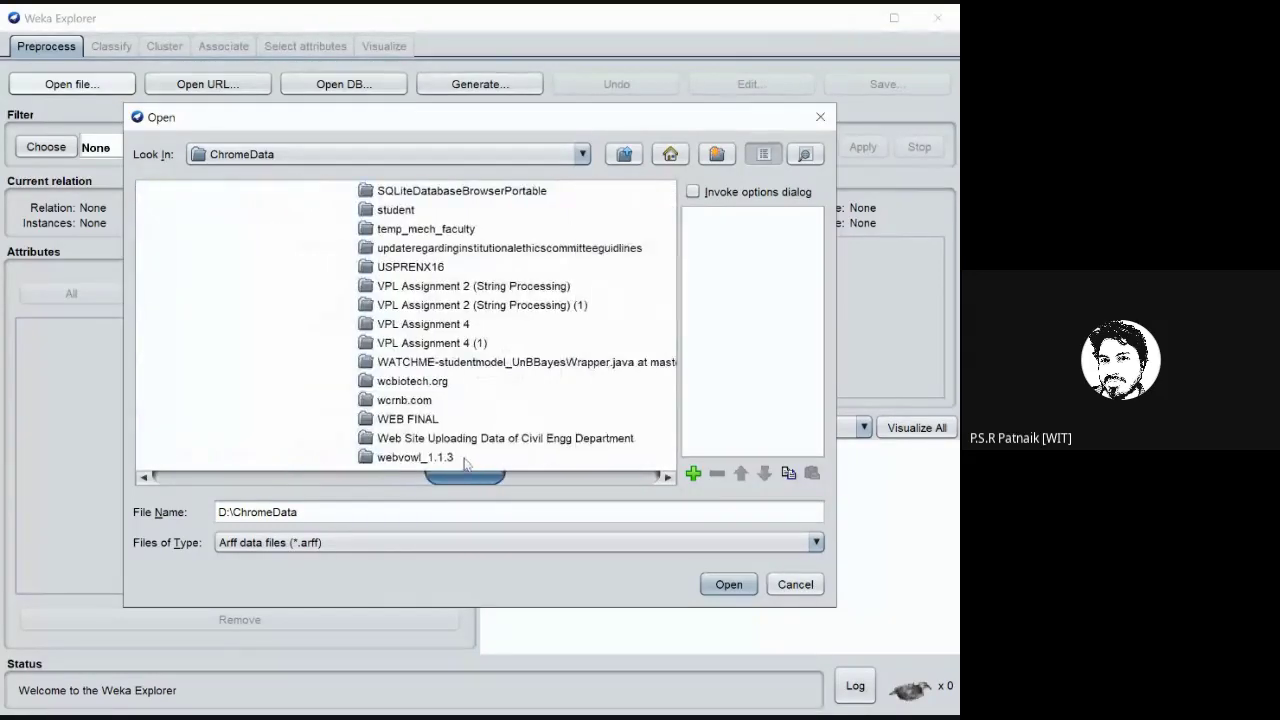
click(378, 213)
click(152, 210)
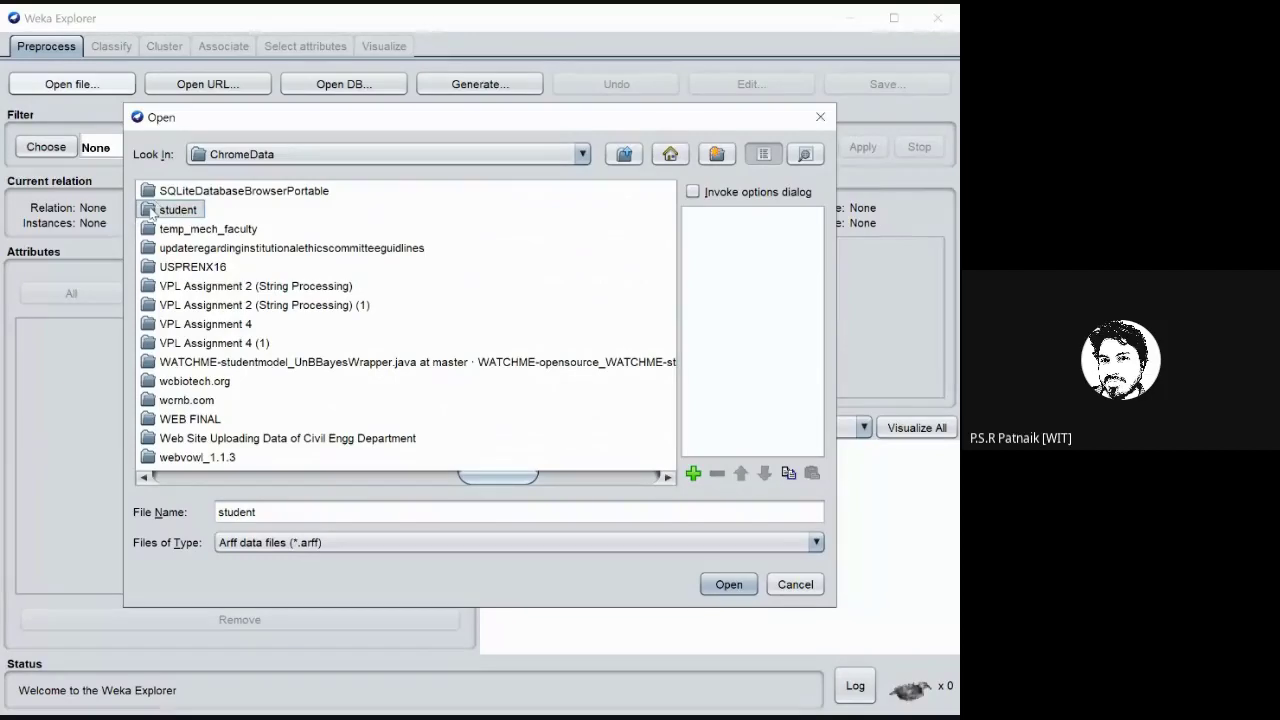
double_click(152, 210)
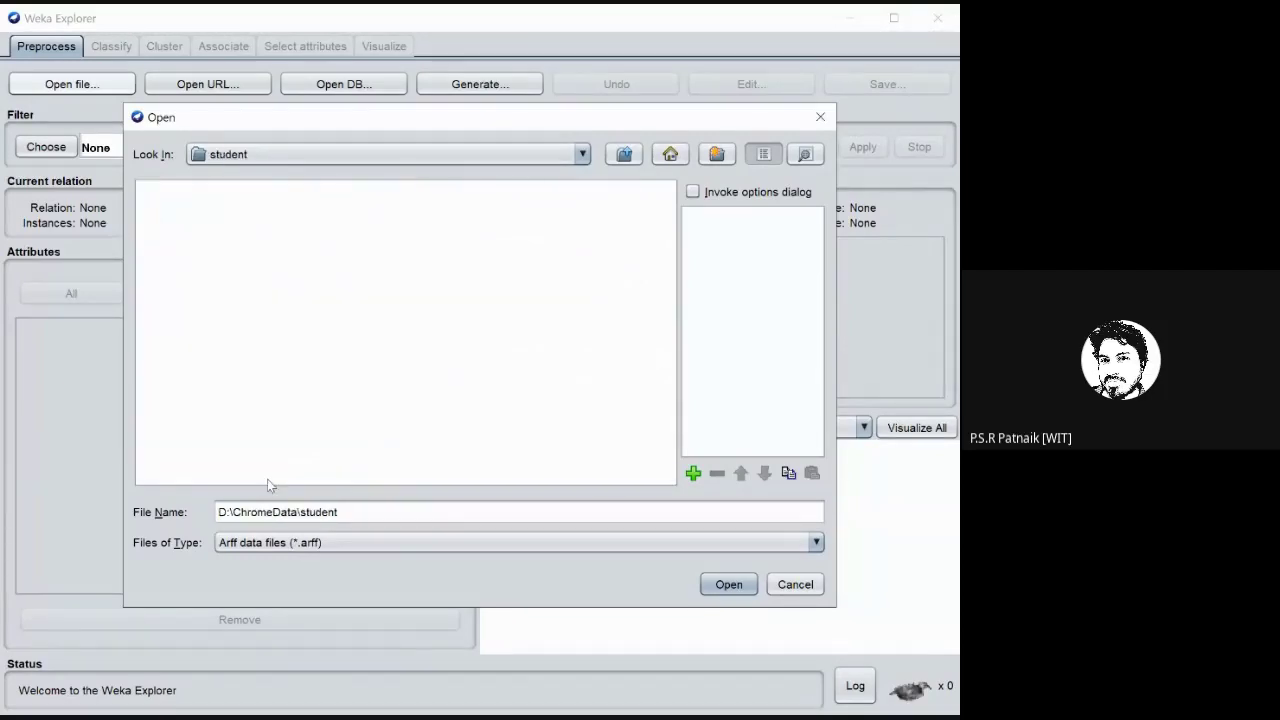
- Set the file type to CSV data files and open student-mat.csv
click(340, 542)
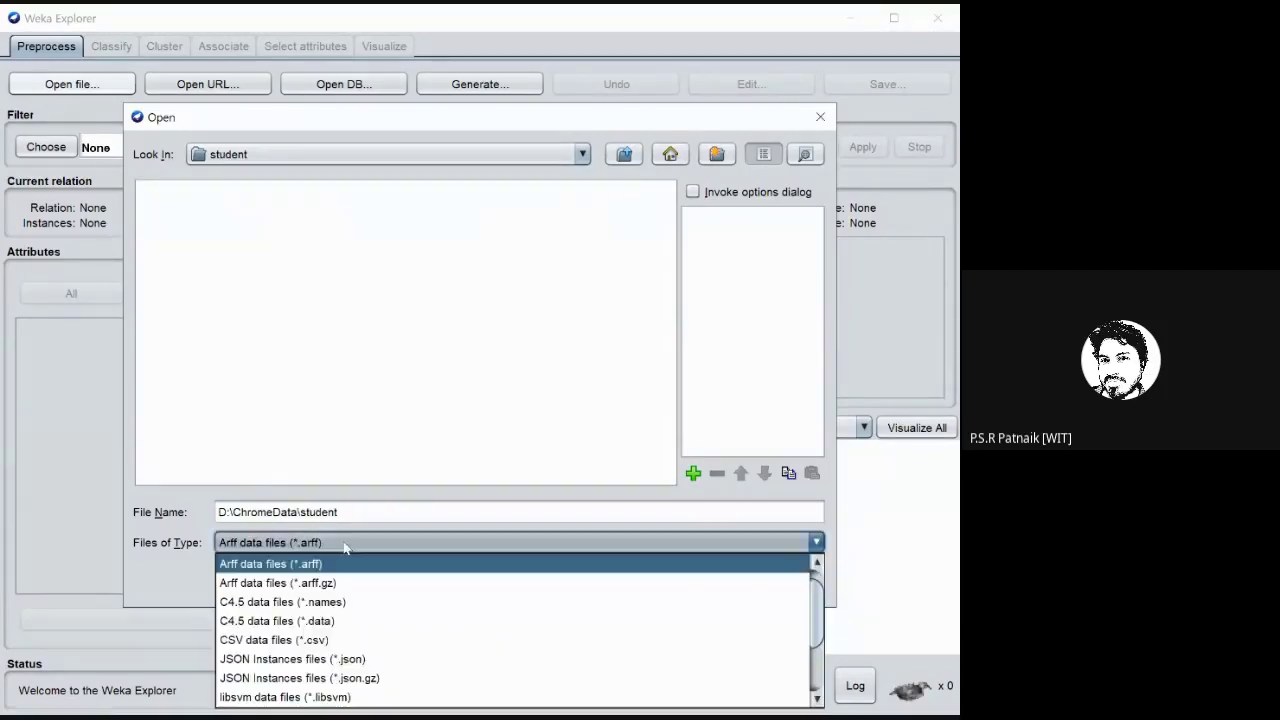
click(309, 640)
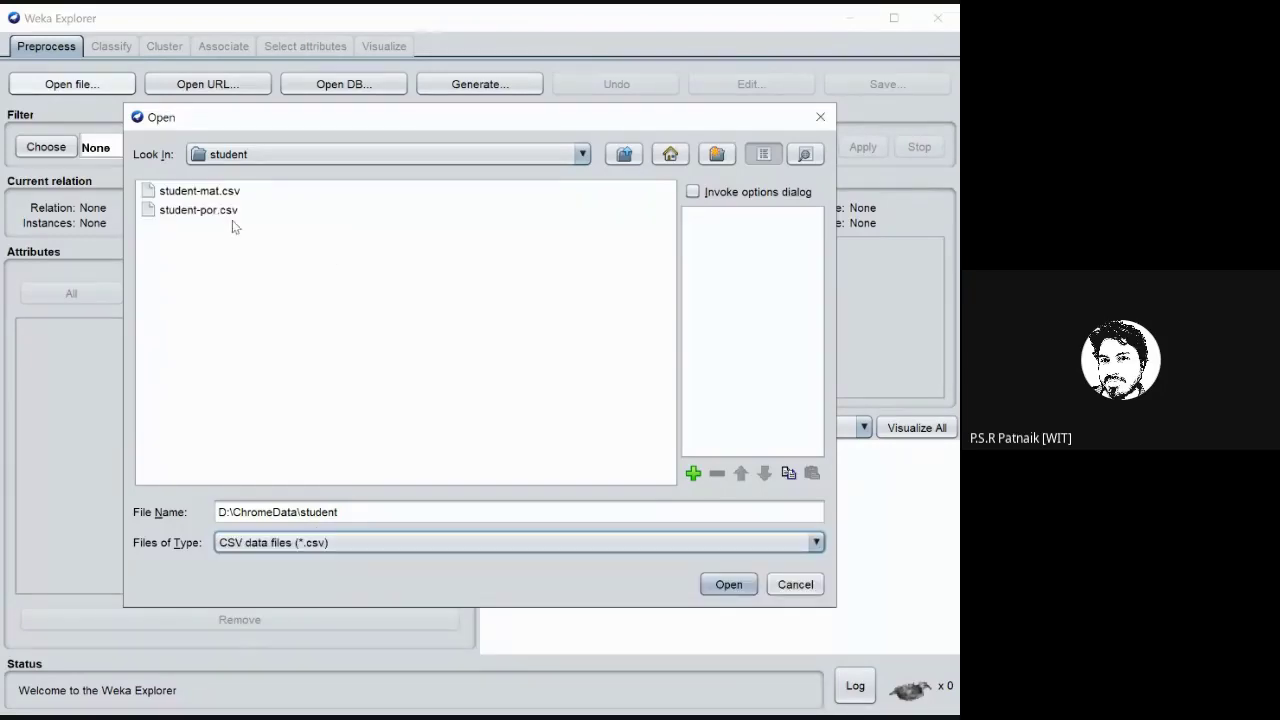
click(190, 193)
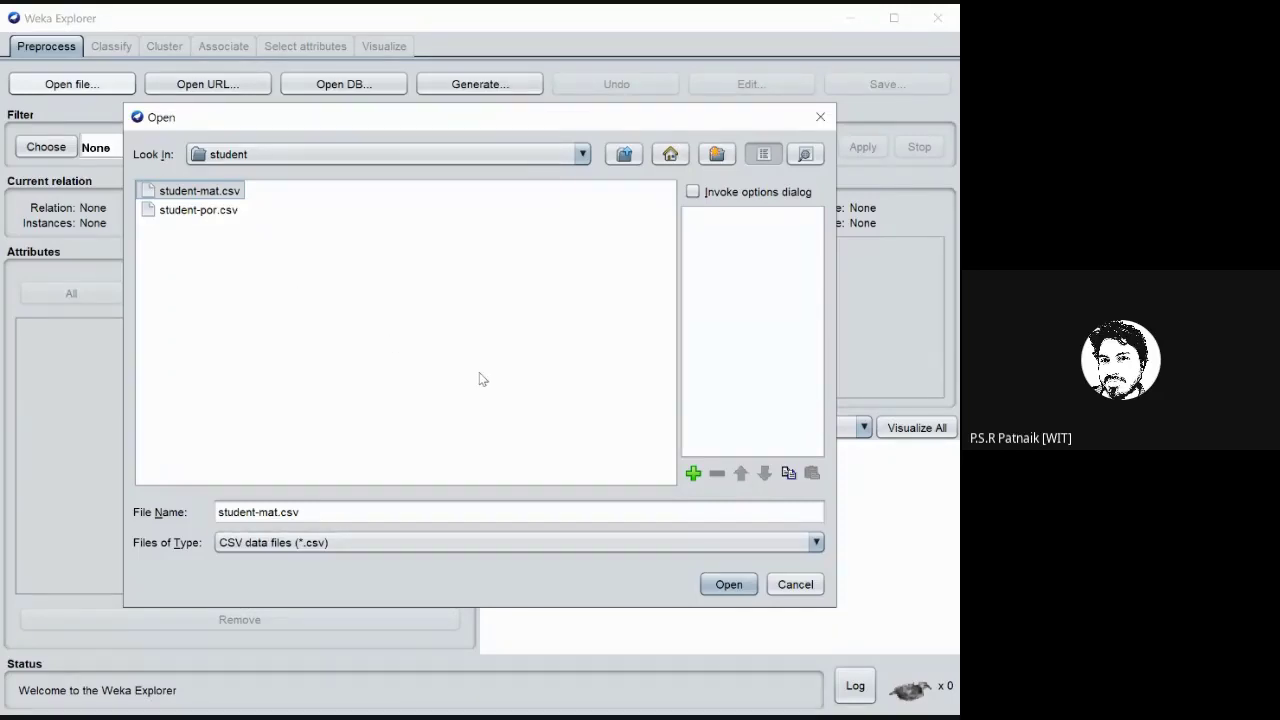
click(729, 585)
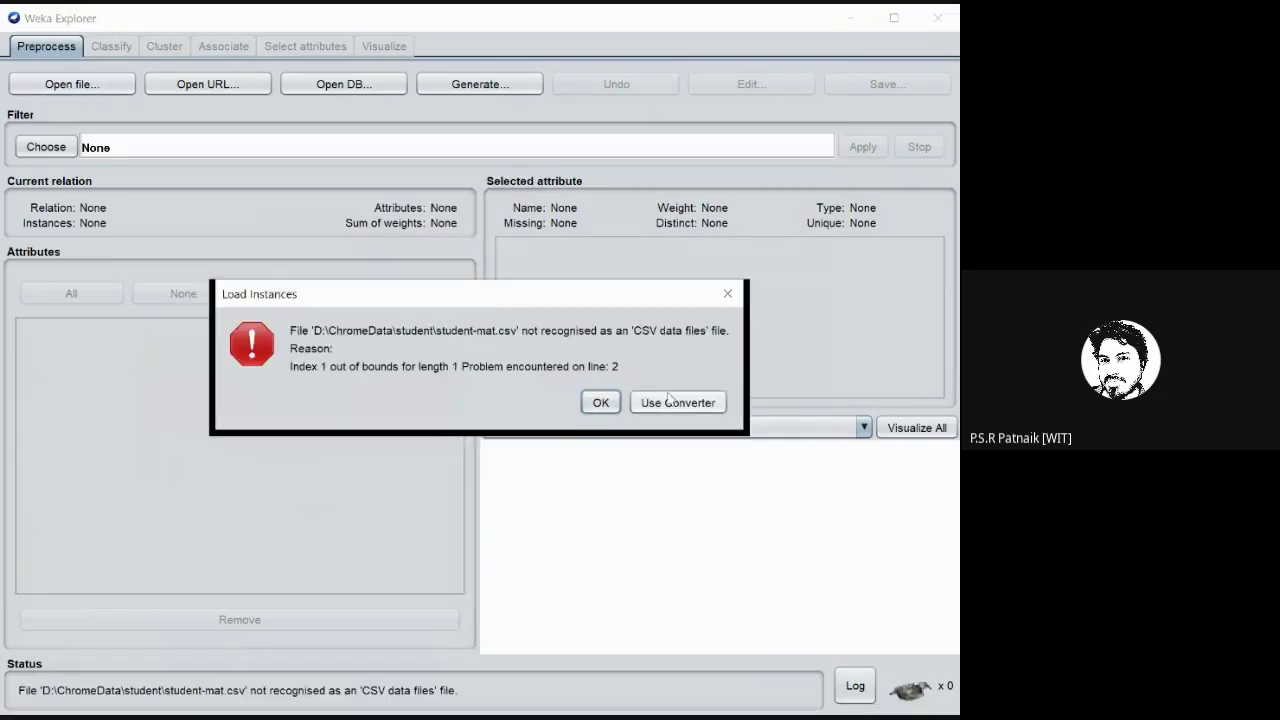
- Load the student-mat.csv file through the CSVLoader converter with the field separator set to a semicolon (;)
click(668, 401)
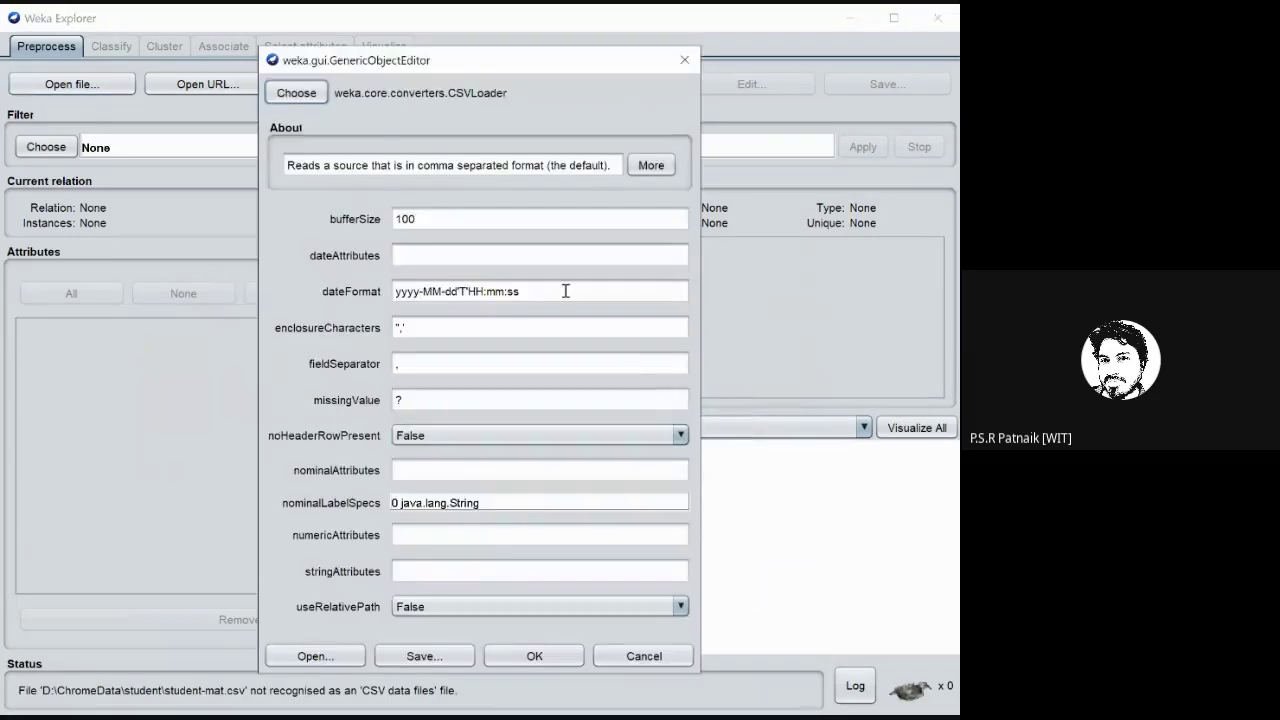
click(466, 363)
key(BackSpace)
text(;)
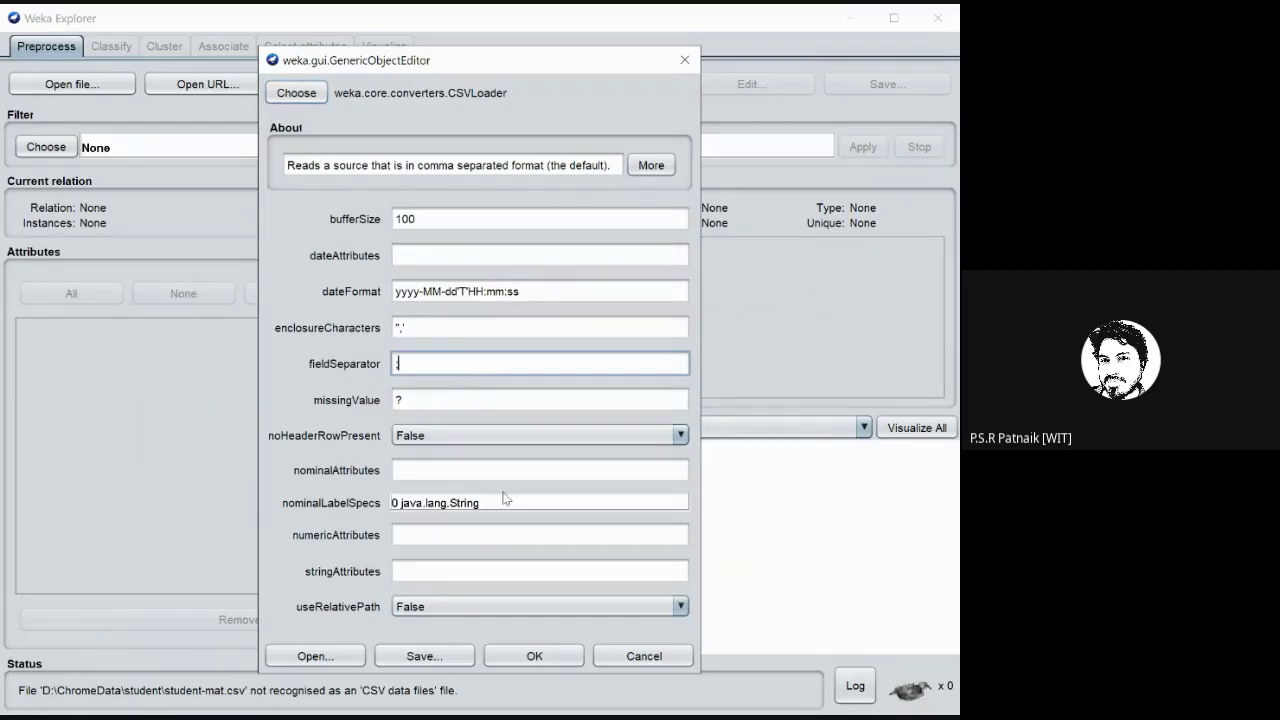
click(527, 658)
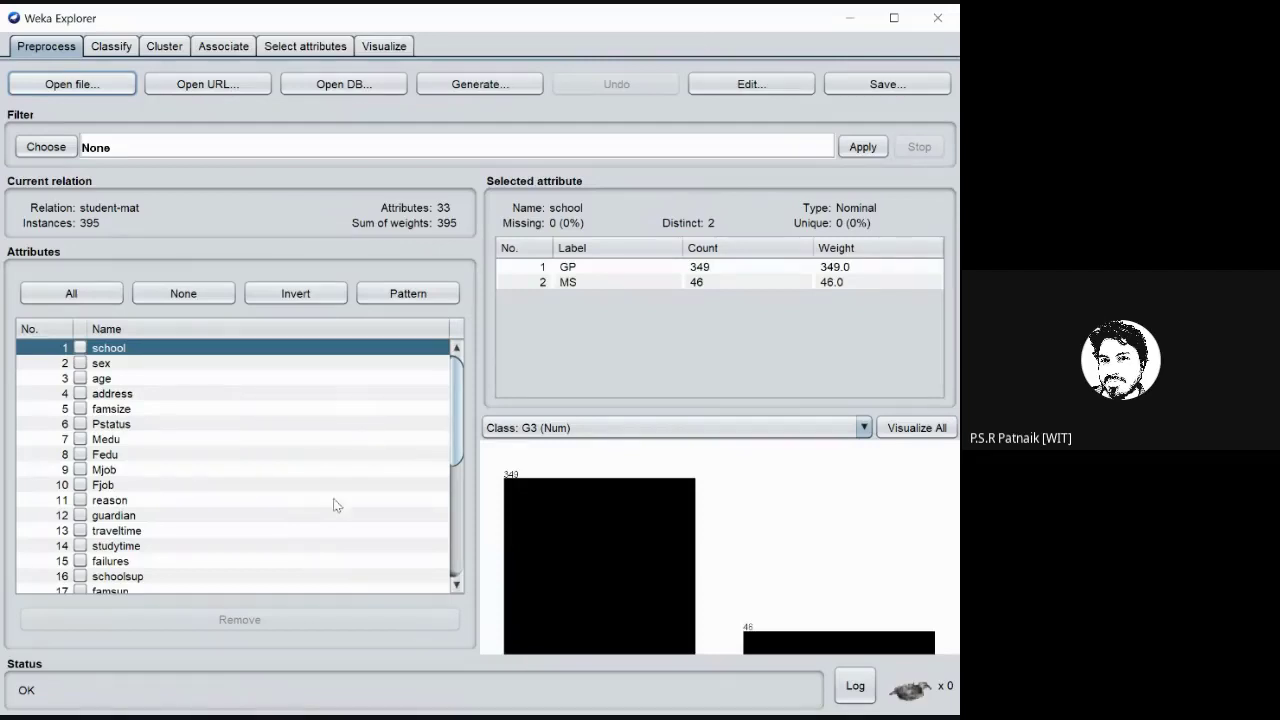
- Remove the attributes G1 and G2 from the student-mat dataset
scroll(334, 505, down, 5)
scroll(330, 487, up, 5)
scroll(184, 541, down, 5)
scroll(184, 541, down, 1)
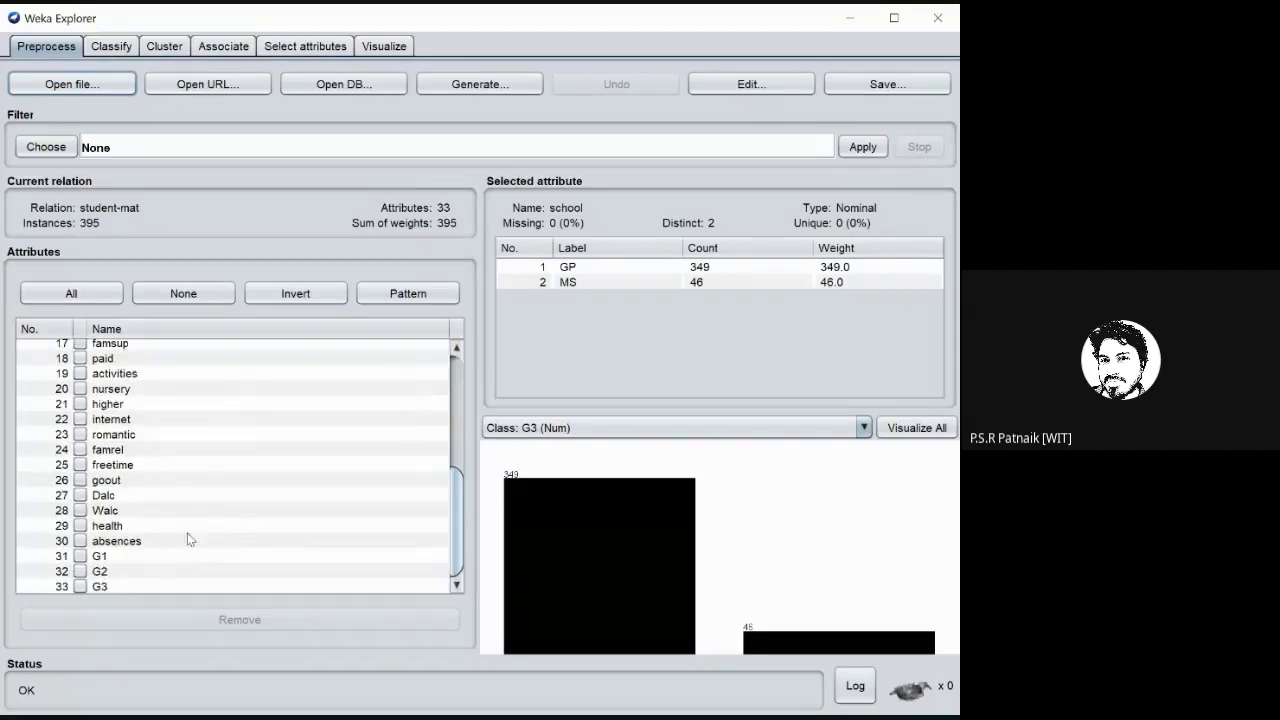
click(80, 557)
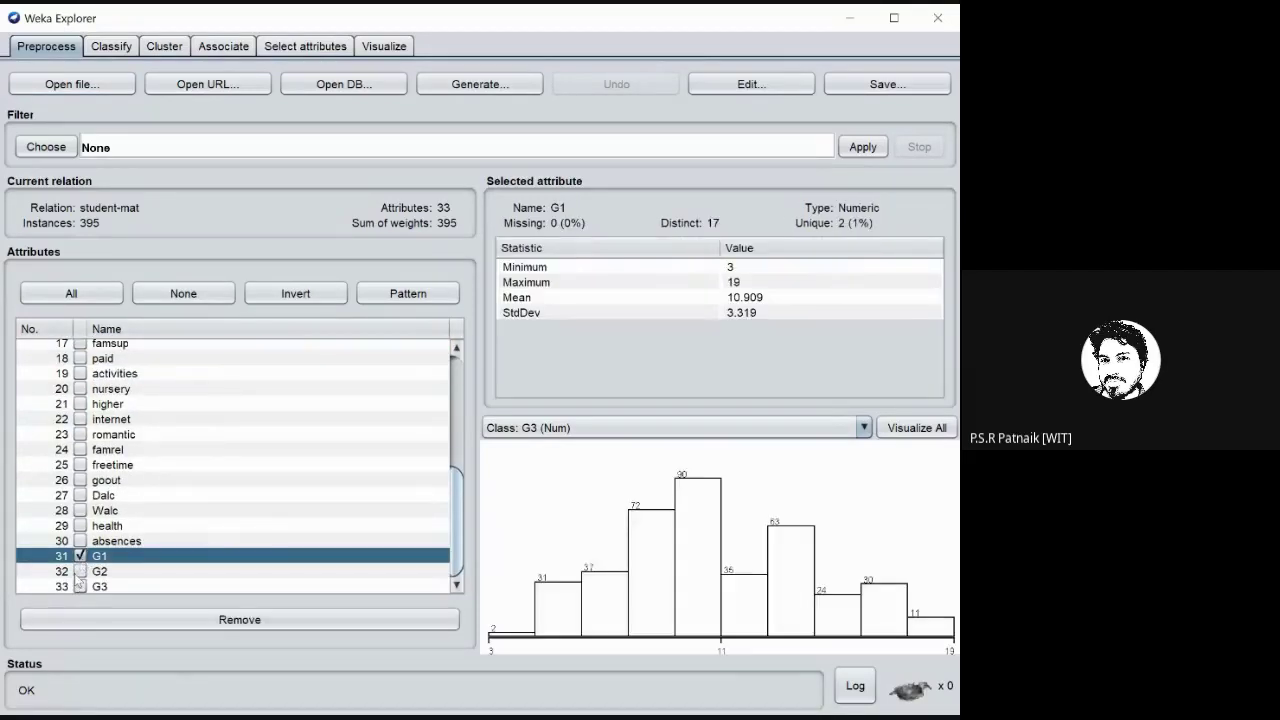
click(80, 572)
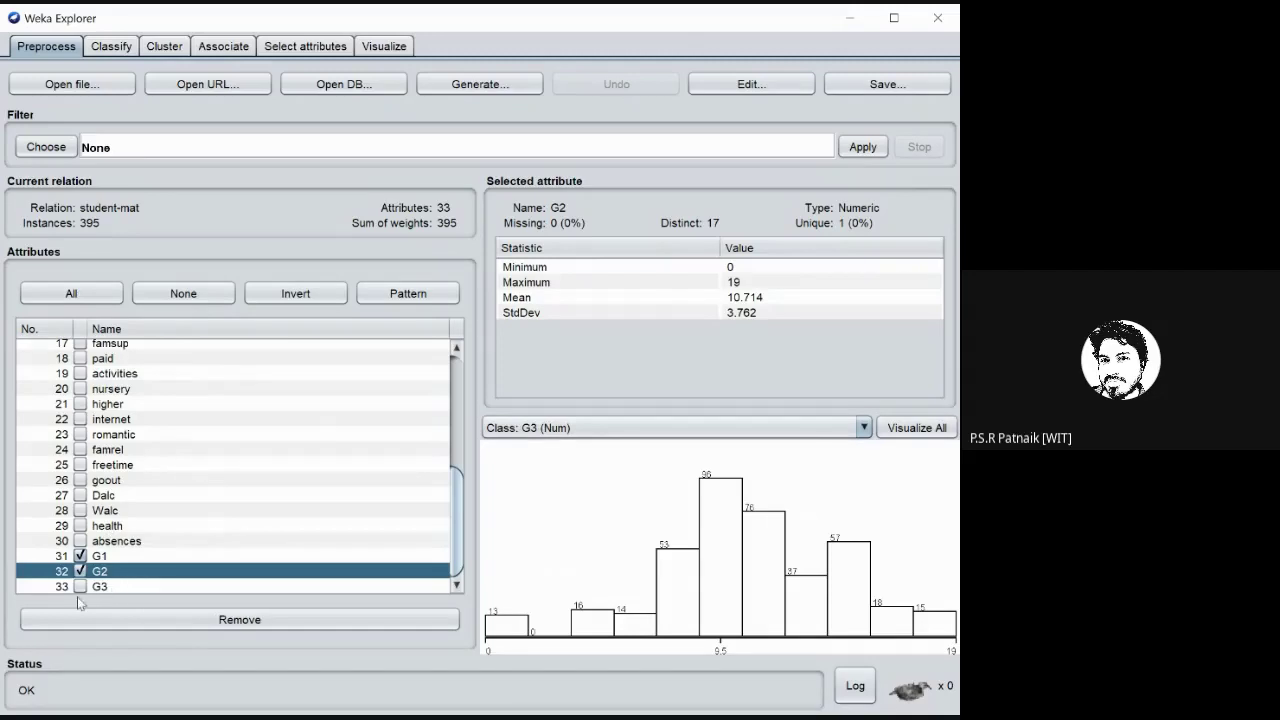
click(238, 619)
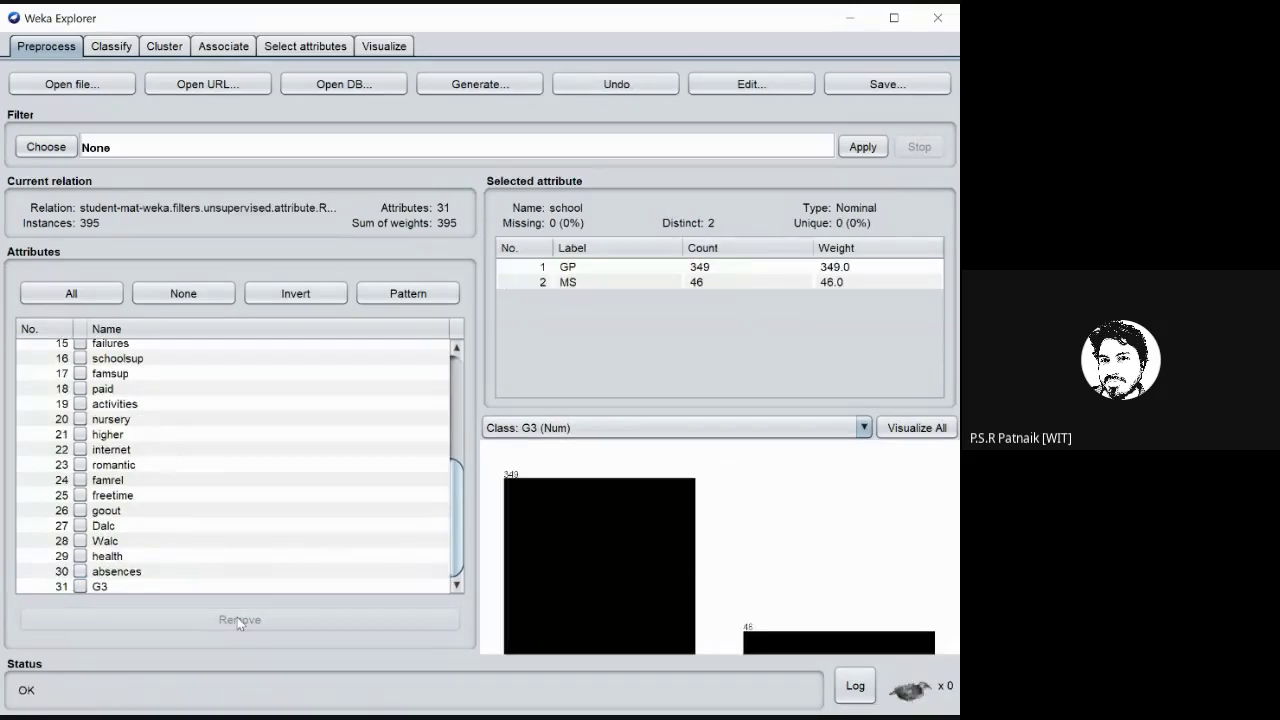
- Select the G3 attribute and examine its statistics, histogram and the remaining attribute list
click(80, 587)
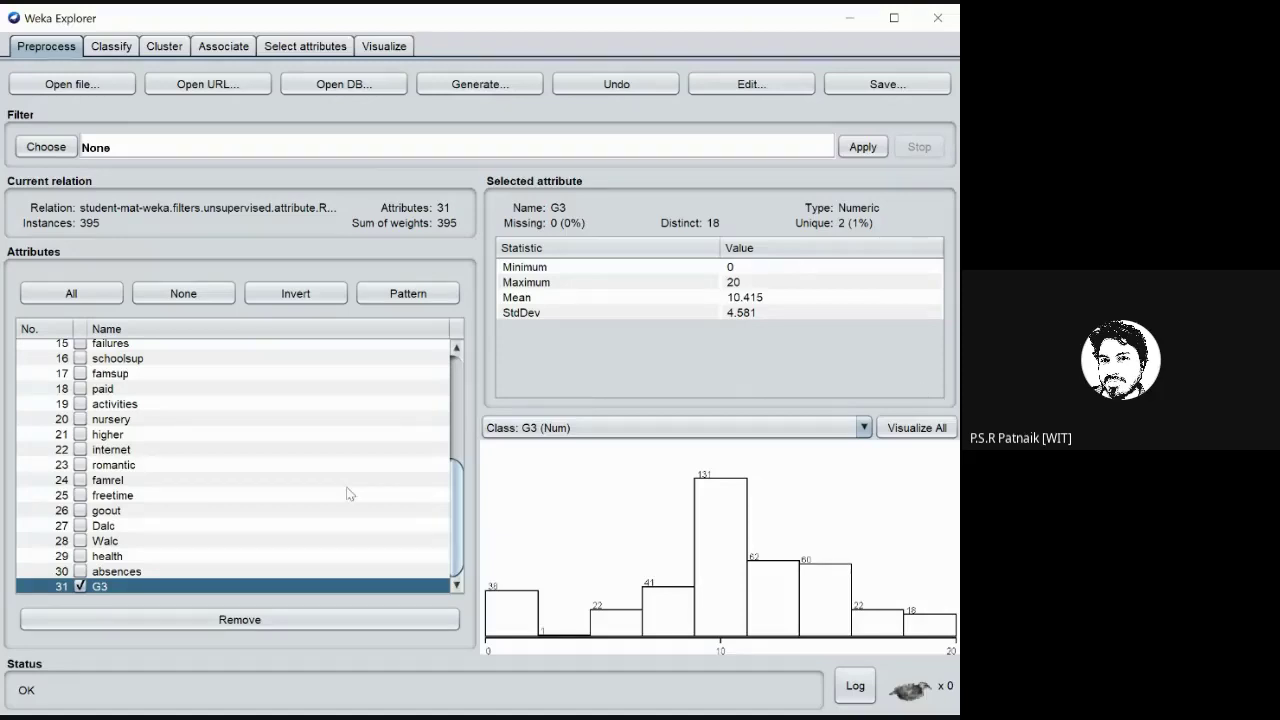
scroll(348, 493, up, 5)
scroll(348, 493, down, 5)
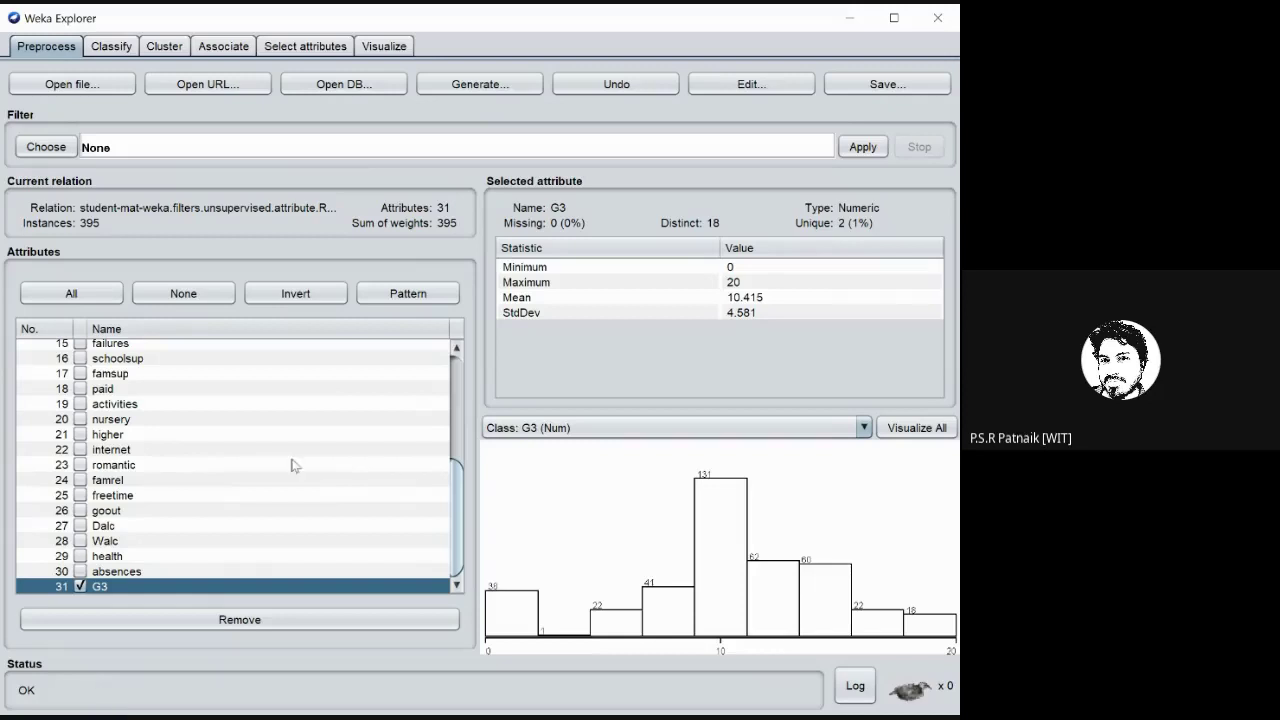
- Switch to clustering and choose EM as the clustering algorithm
click(165, 47)
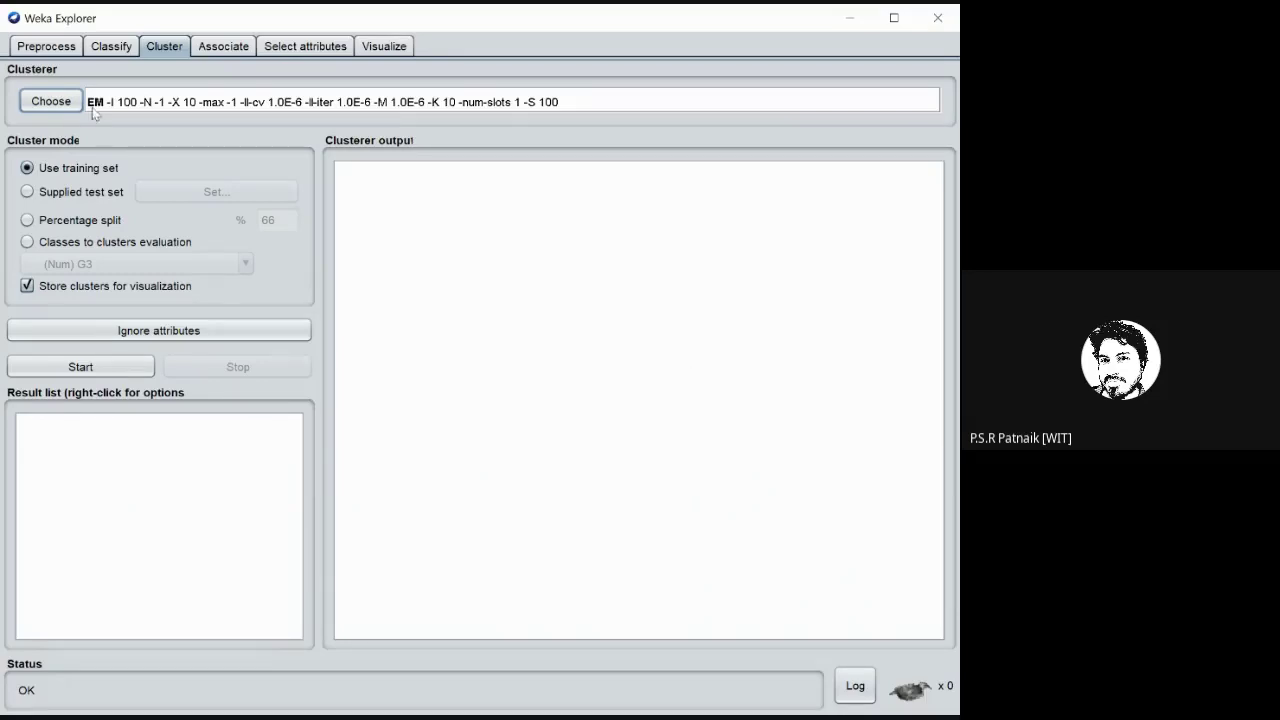
click(52, 104)
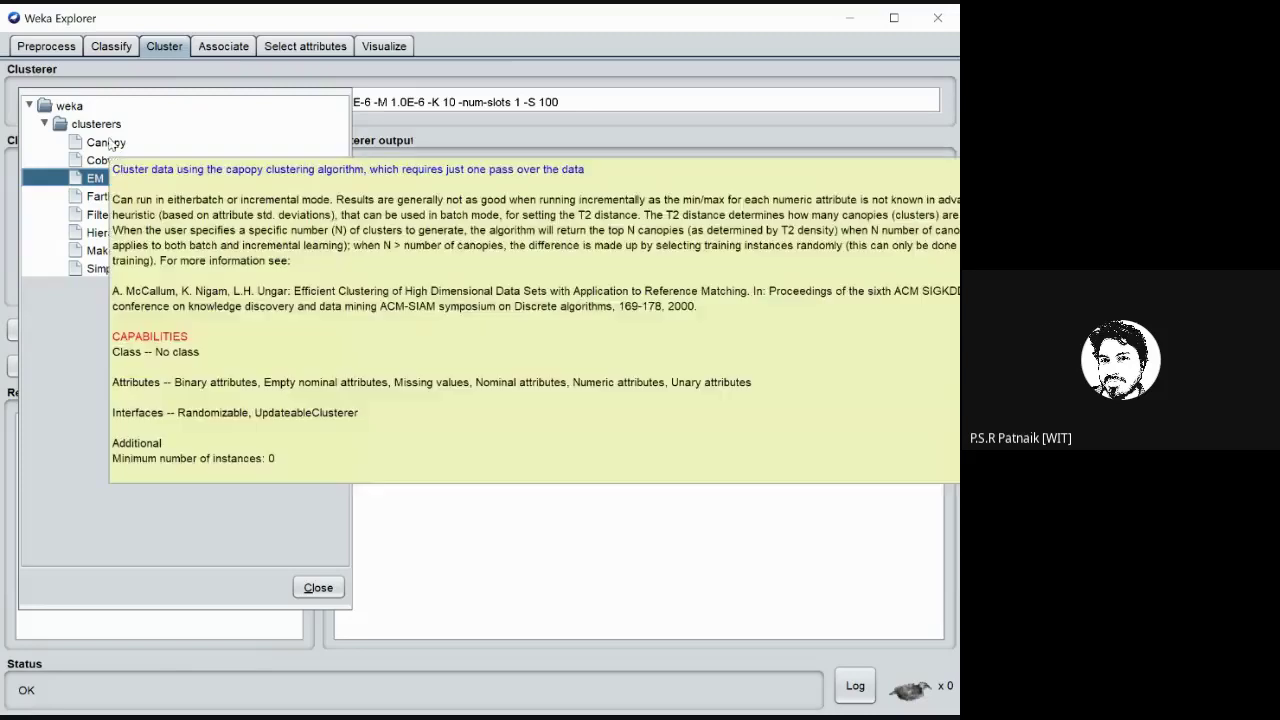
mouse_move(90, 178)
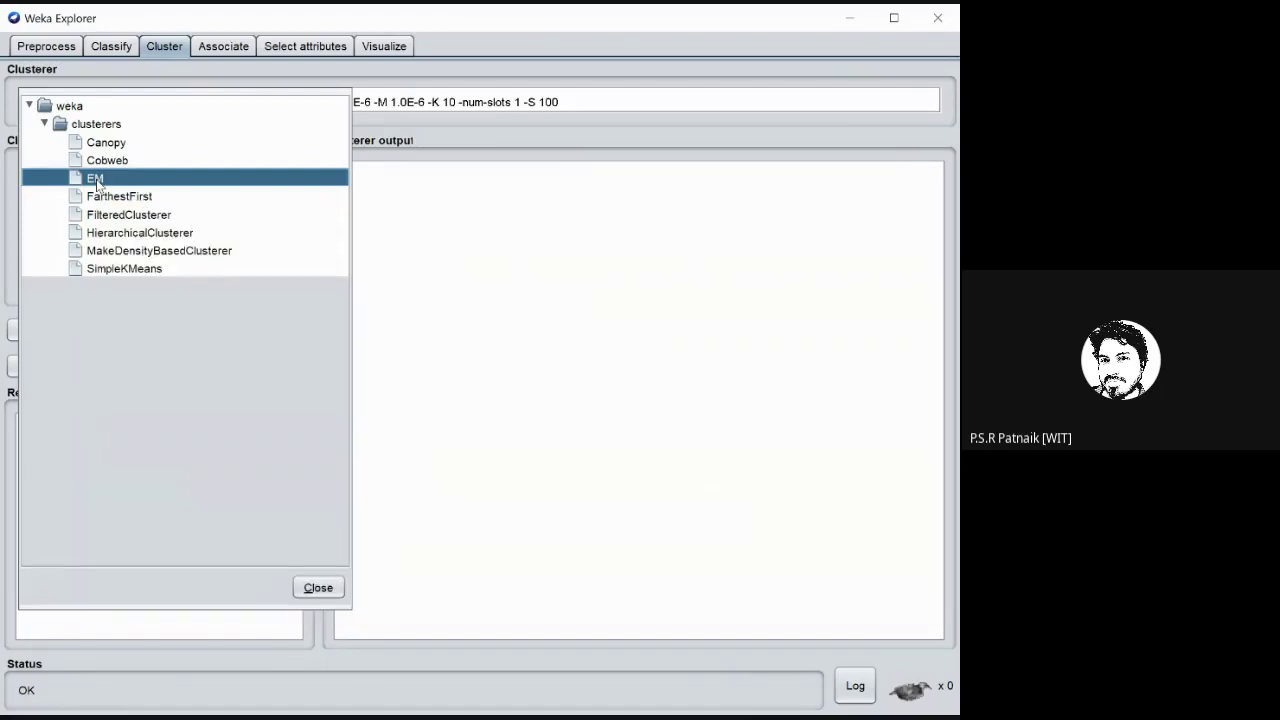
click(96, 180)
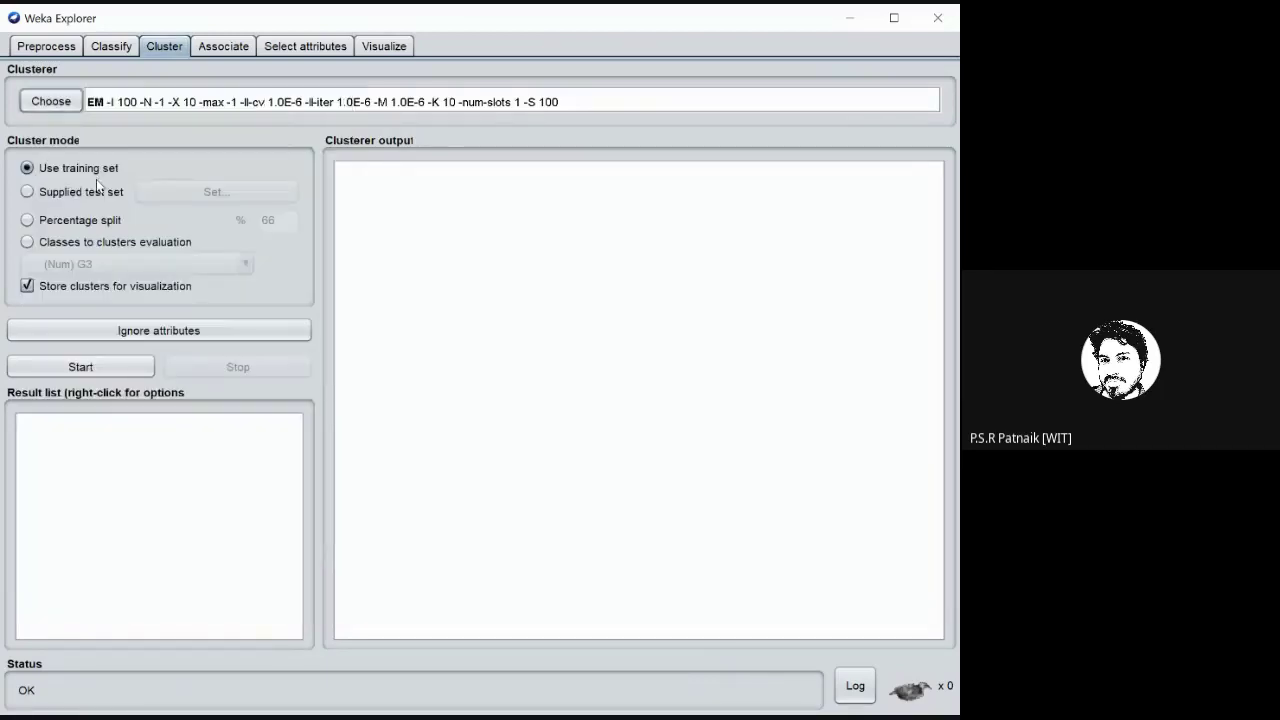
- Examine the EM clusterer's options and read the documentation on its numClusters setting, keeping the default parameters
click(236, 102)
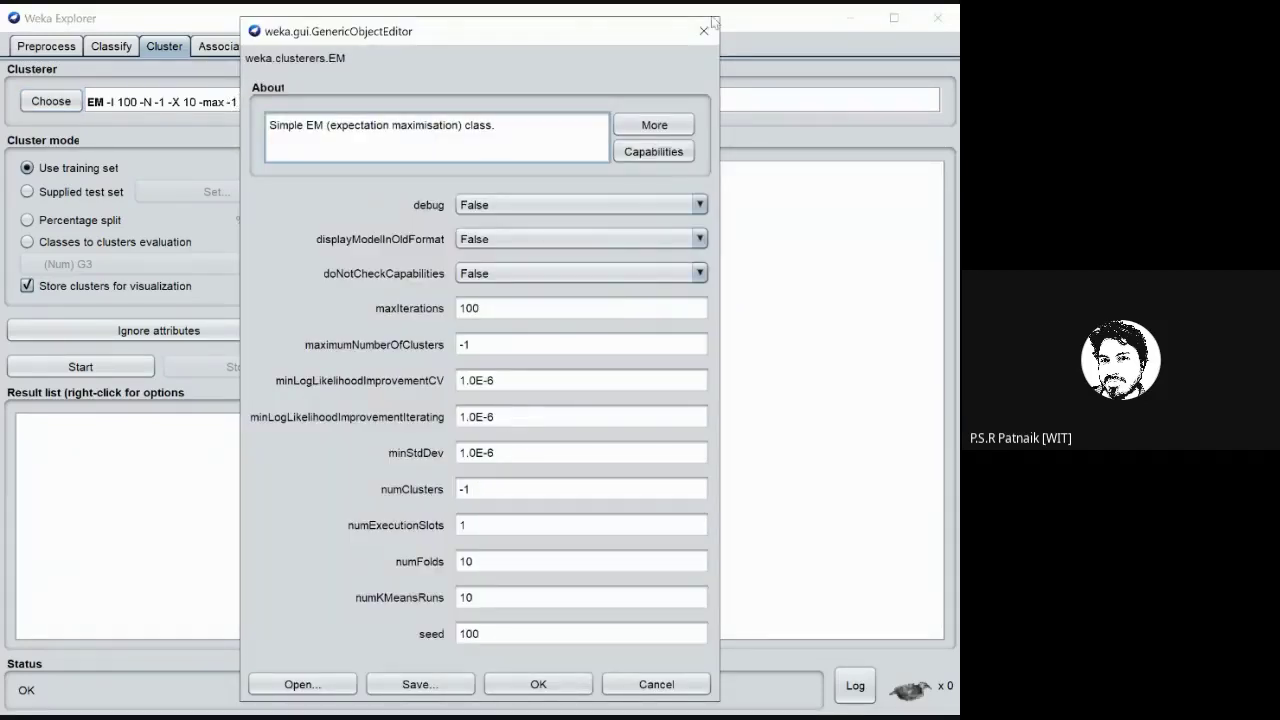
click(650, 125)
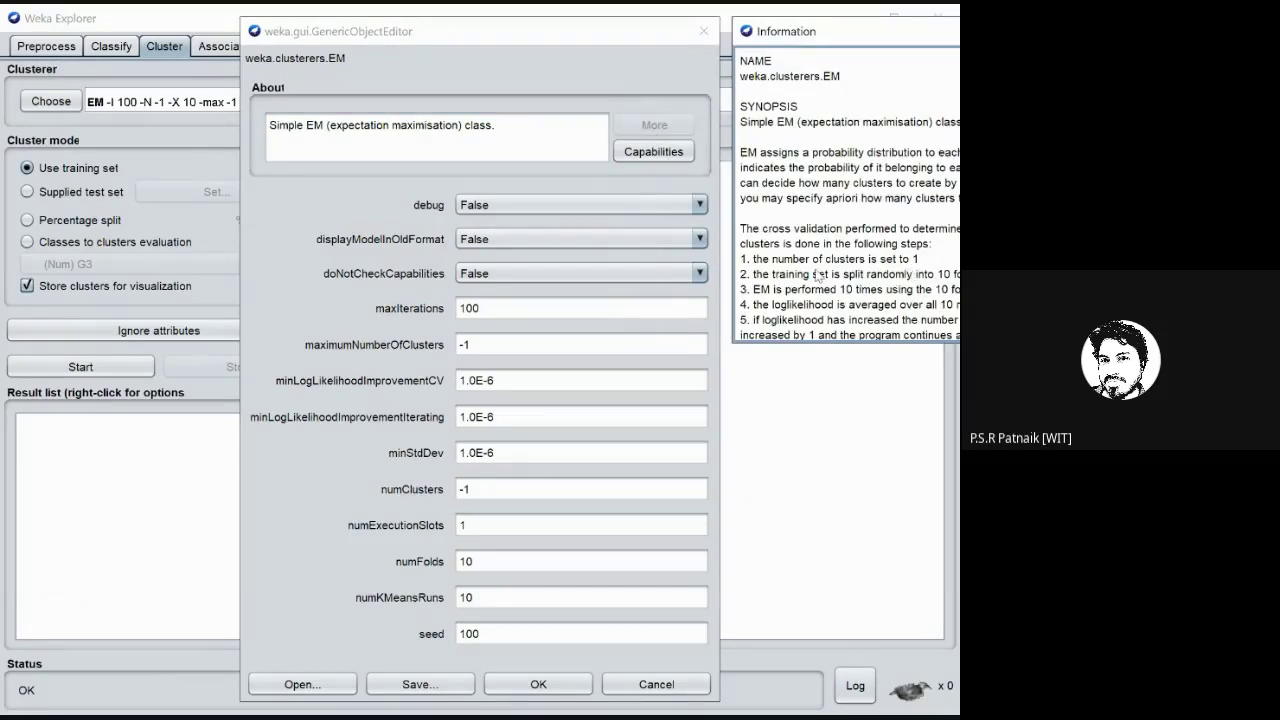
scroll(940, 252, down, 10)
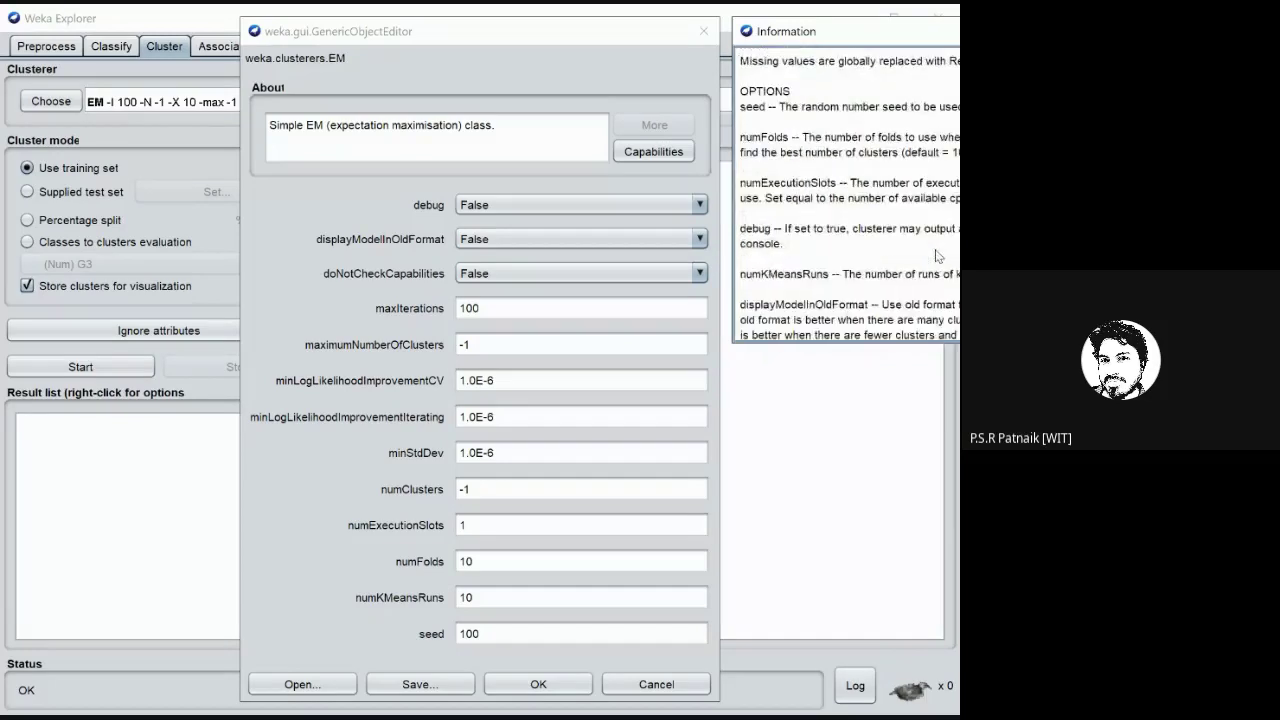
scroll(938, 256, down, 5)
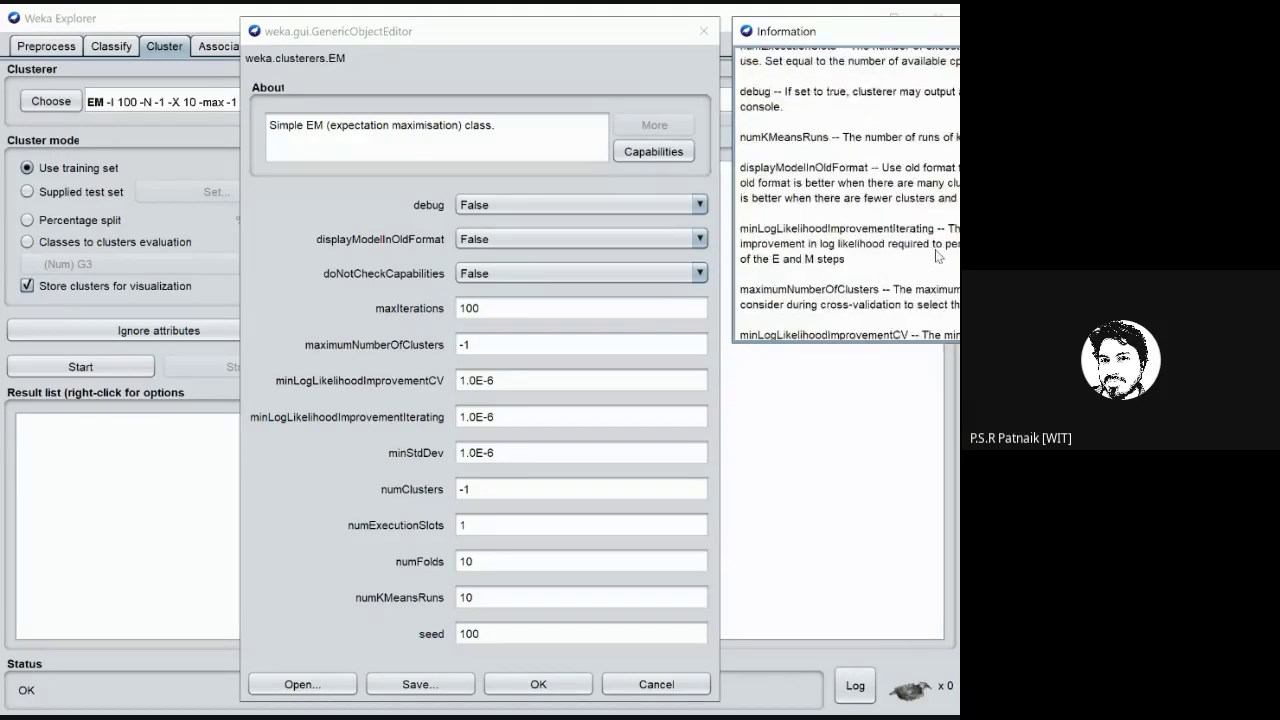
scroll(938, 256, down, 3)
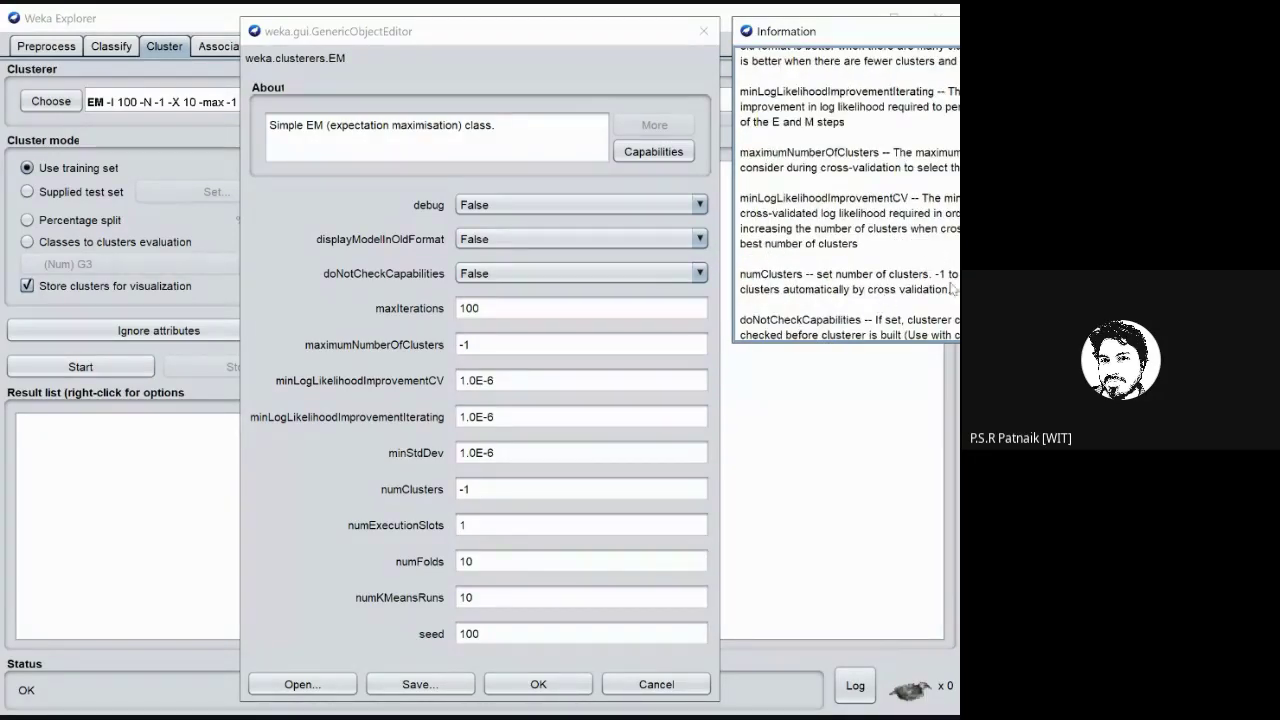
mouse_move(935, 274)
mouse_down()
mouse_move(960, 274)
mouse_move(950, 289)
mouse_up()
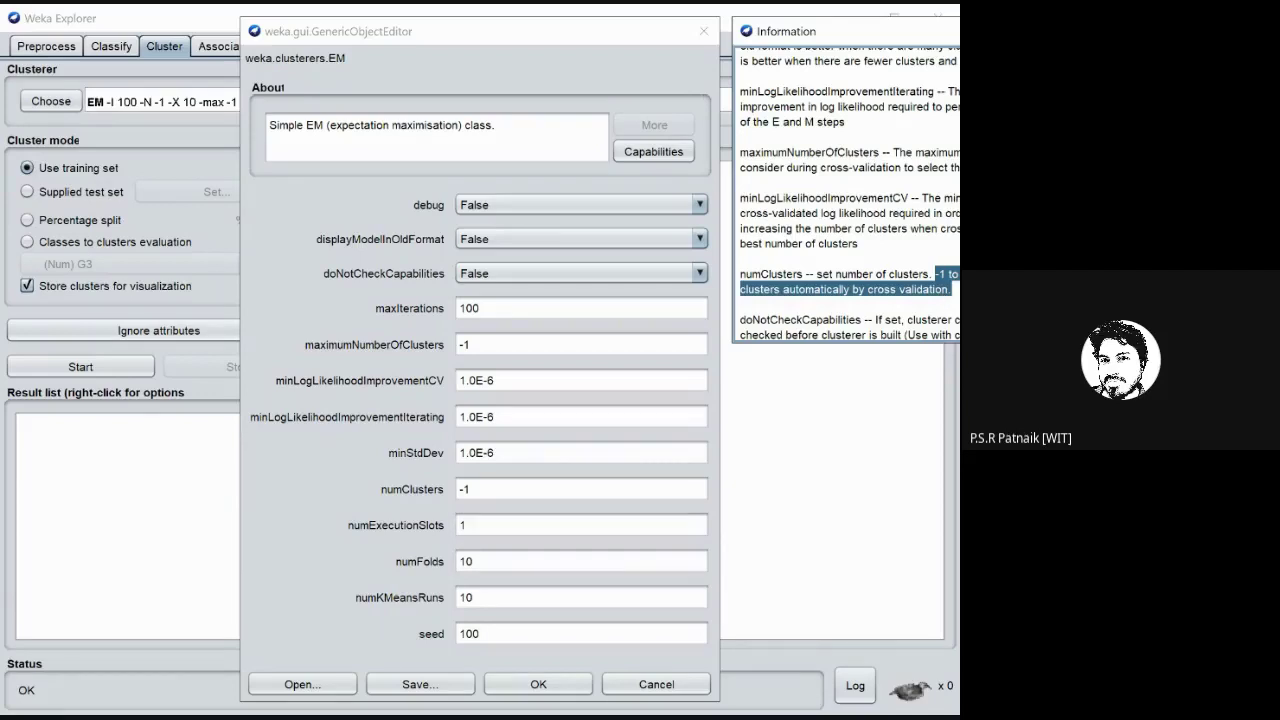
key(alt+F4)
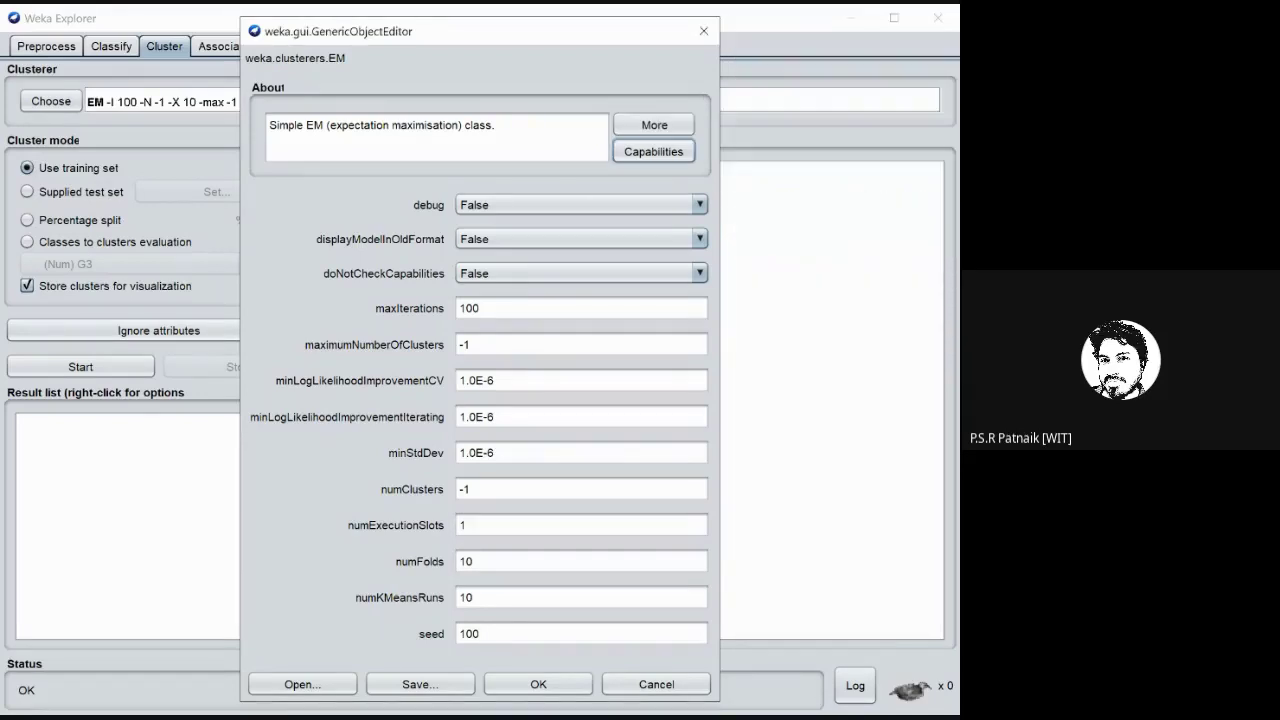
click(540, 684)
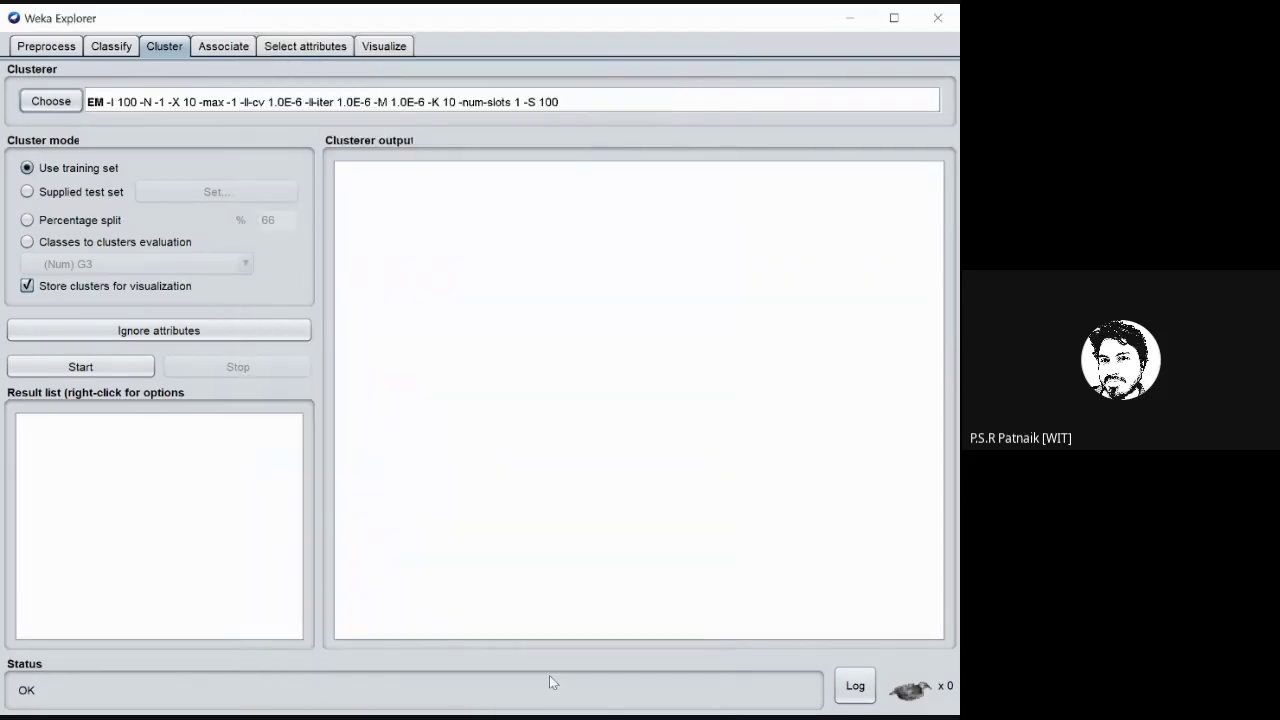
- Review the available clustering algorithms and choose EM again
click(45, 108)
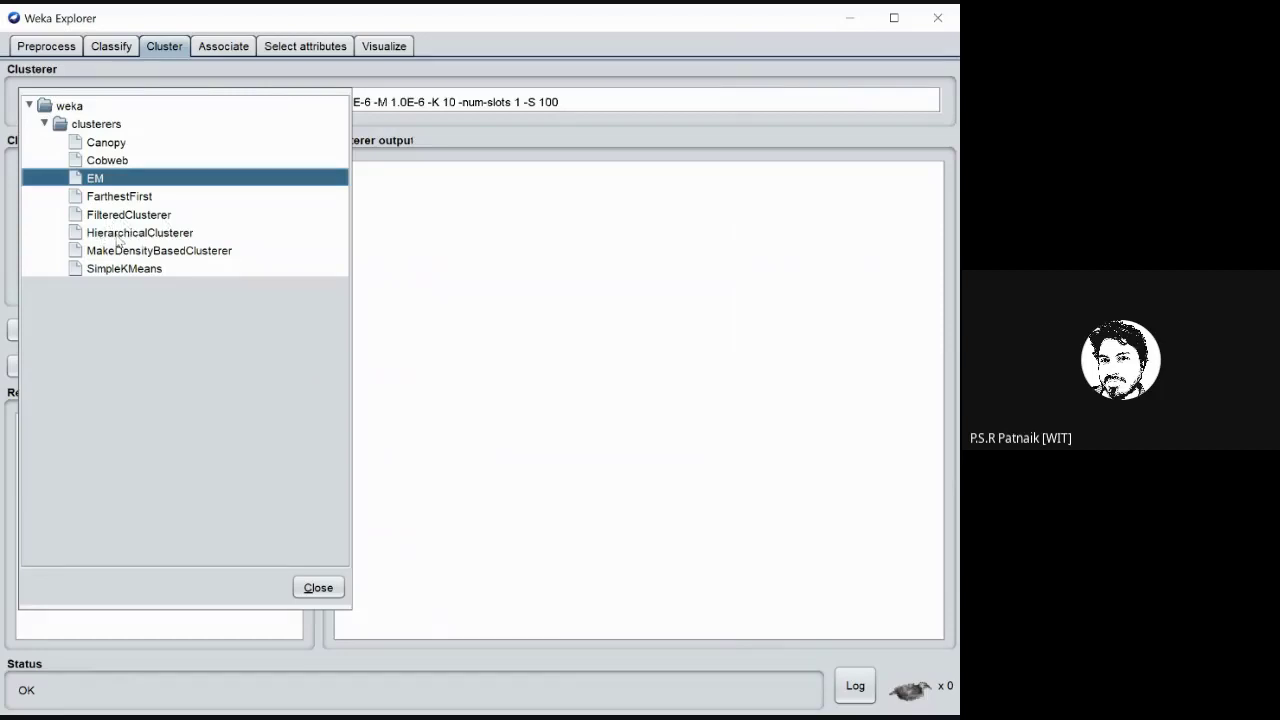
mouse_move(118, 241)
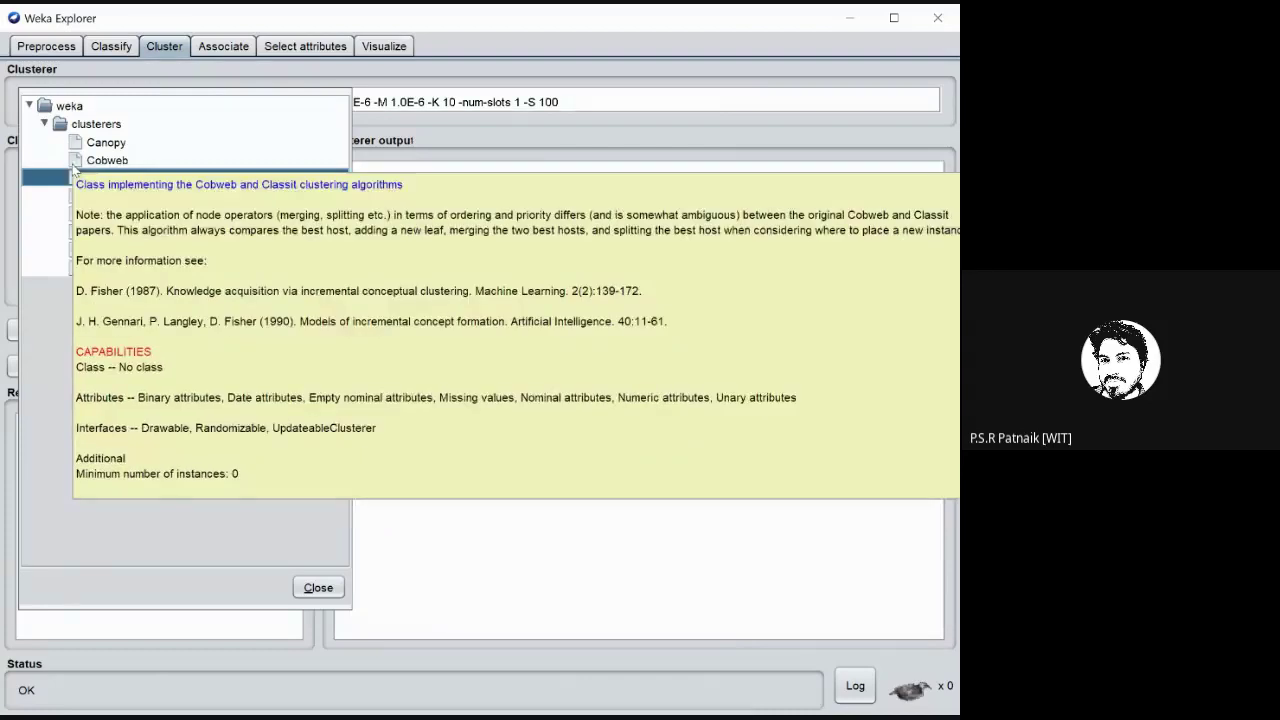
click(88, 177)
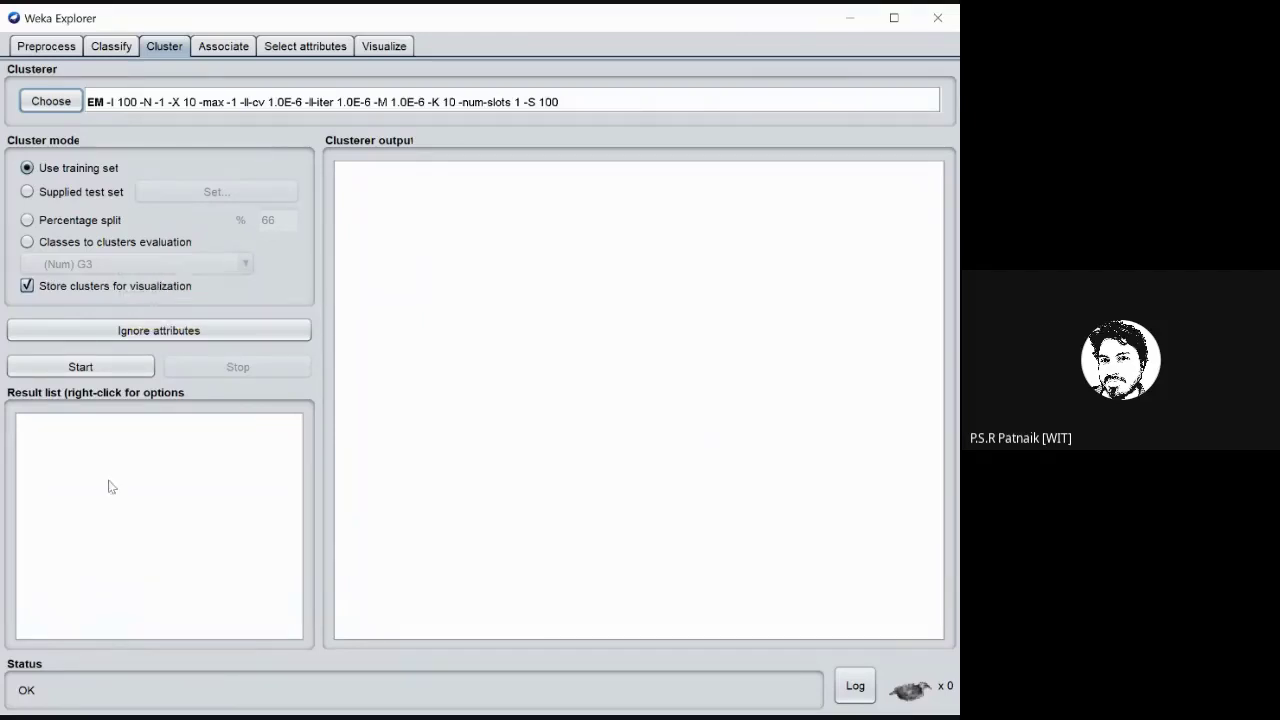
- Ignore every attribute except G3 and run EM clustering on the training set
click(166, 334)
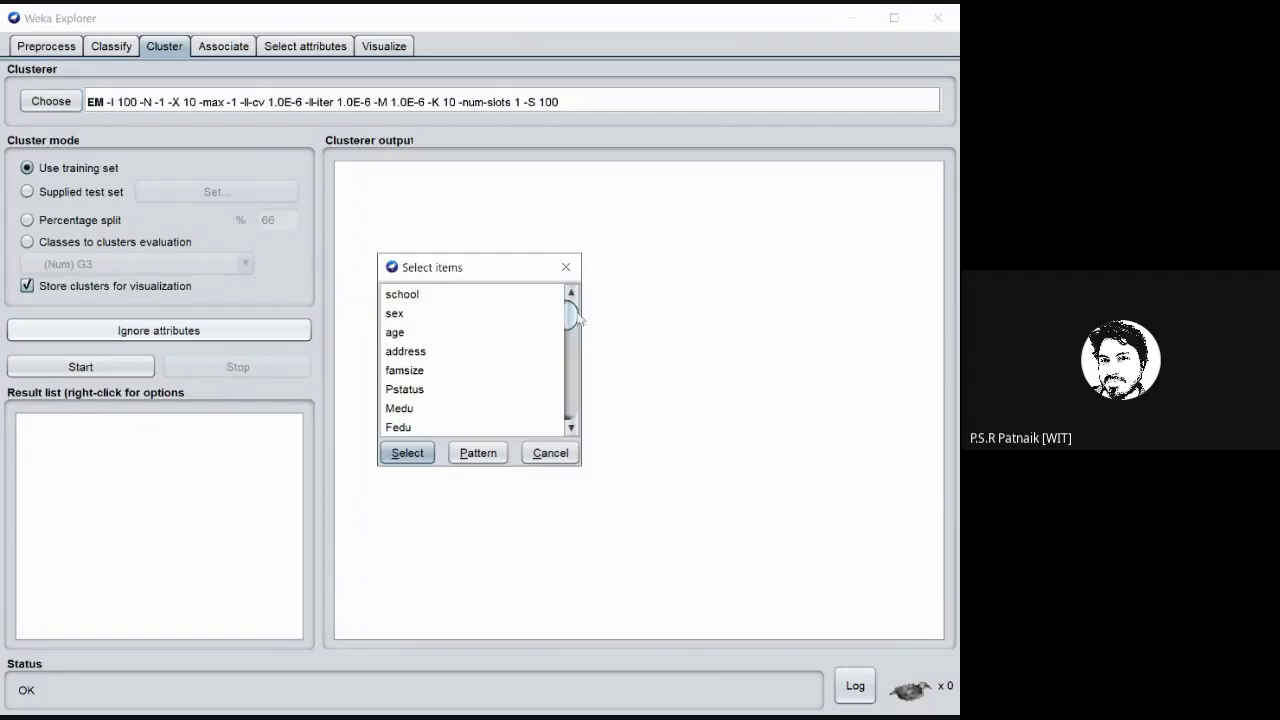
mouse_move(578, 318)
mouse_down()
mouse_move(574, 400)
mouse_move(586, 302)
mouse_up()
click(395, 355)
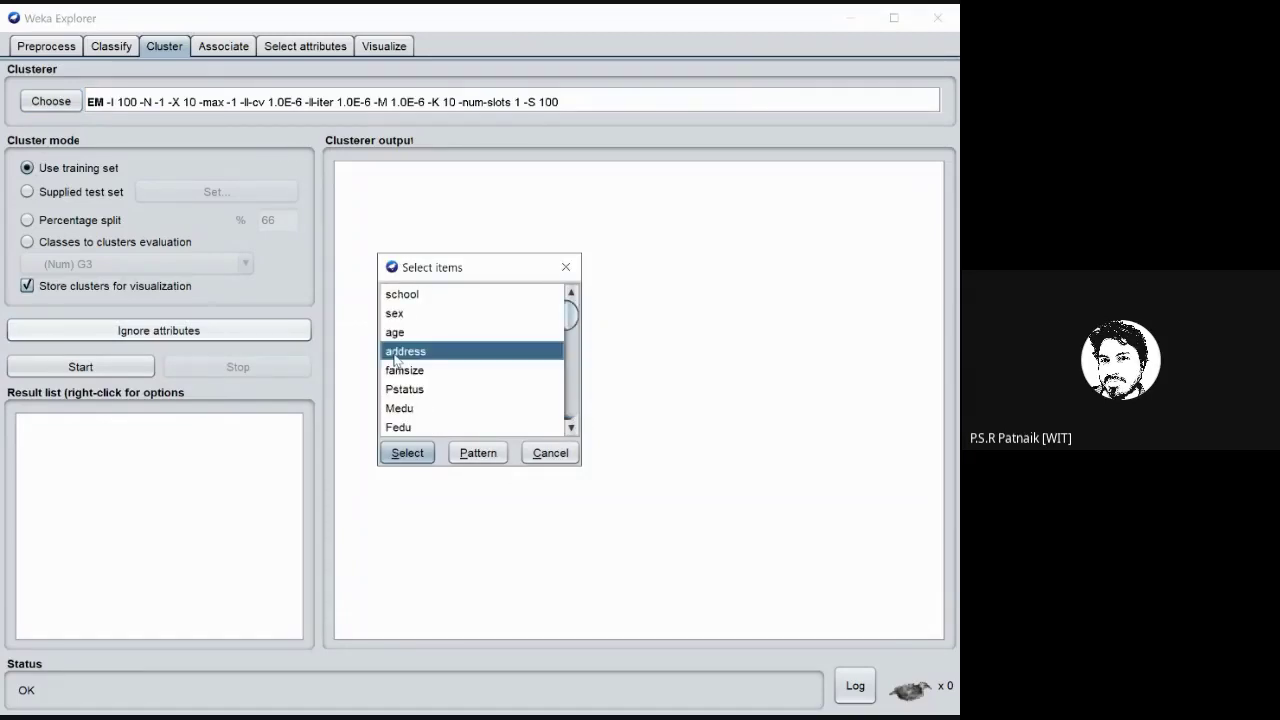
key(ctrl+a)
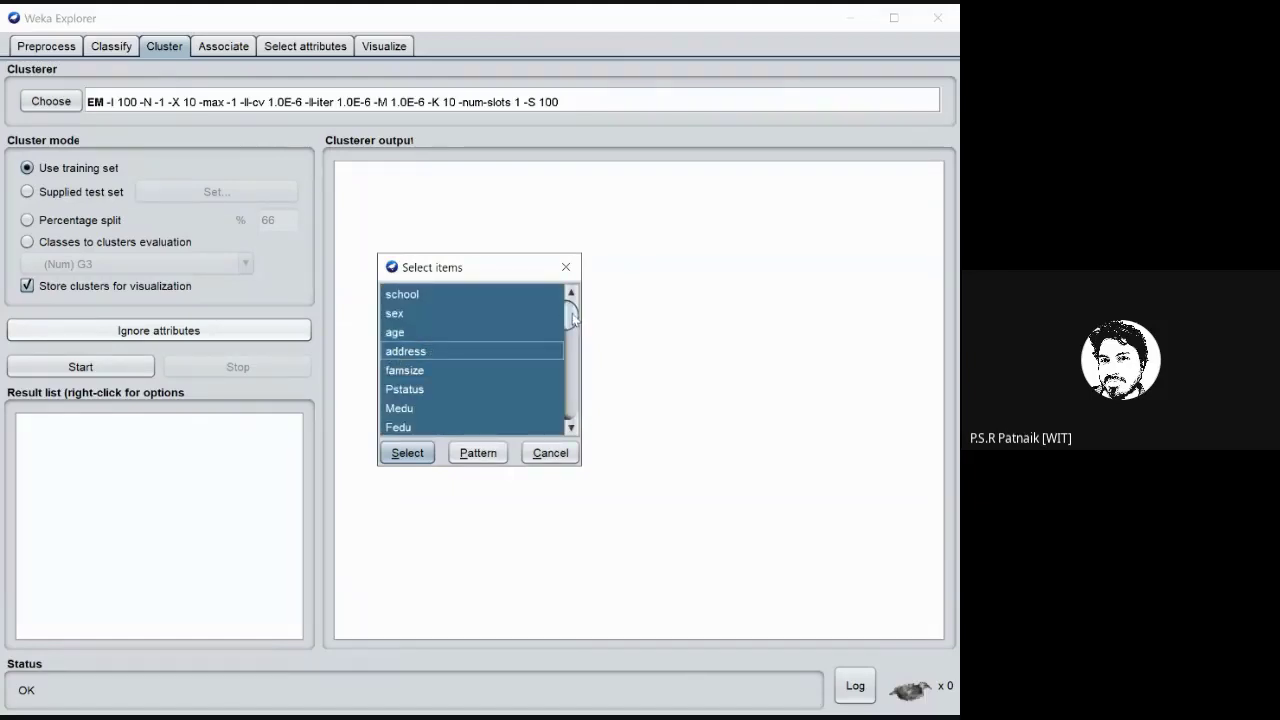
drag(574, 318, 576, 425)
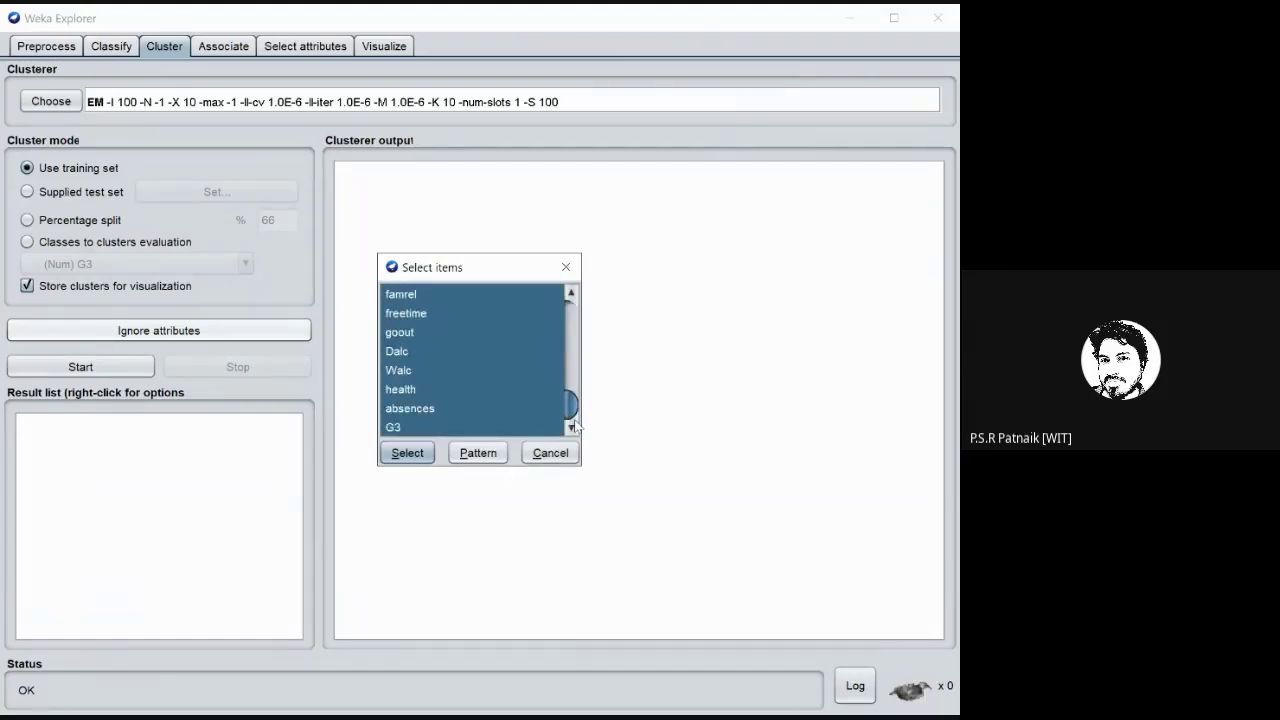
ctrl+click(428, 428)
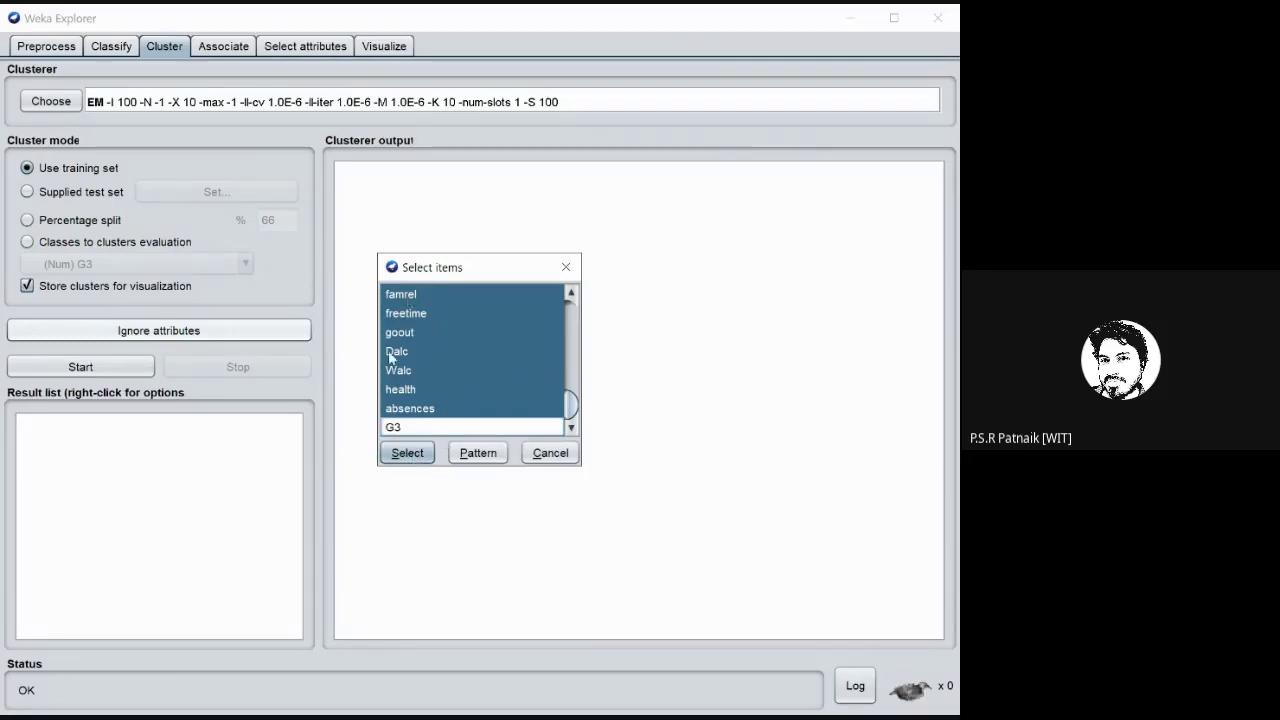
click(413, 455)
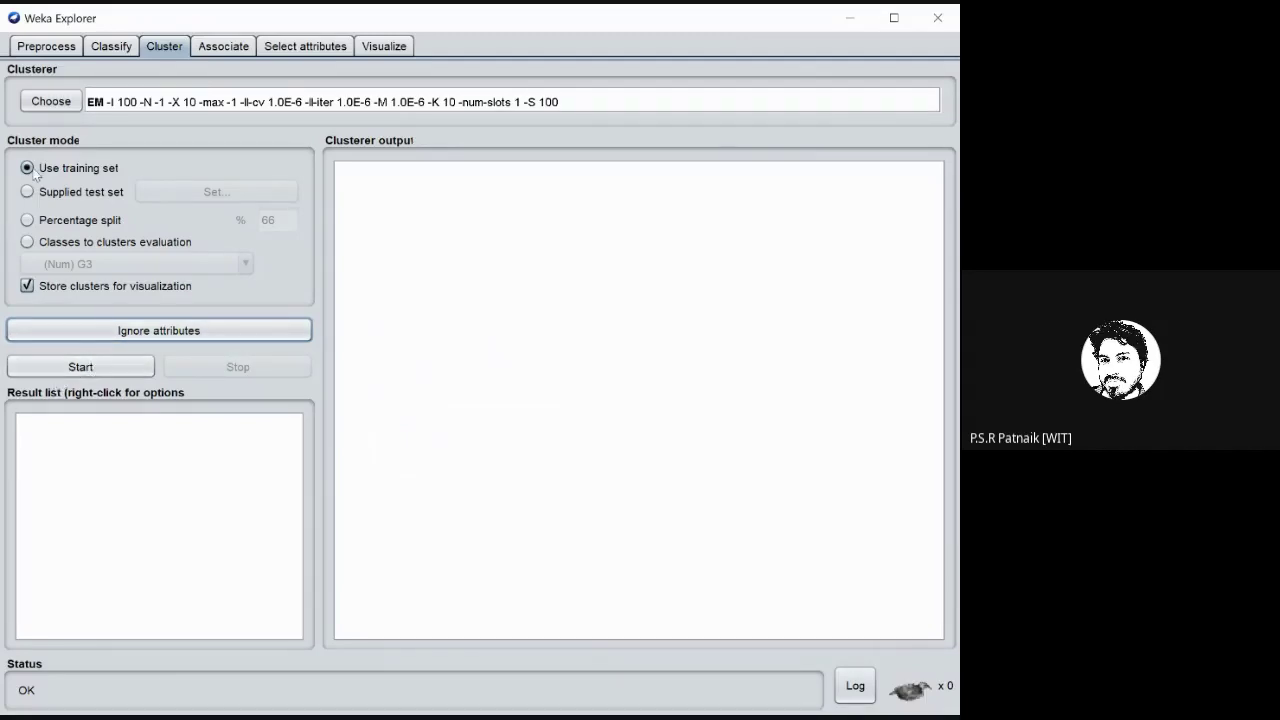
click(102, 364)
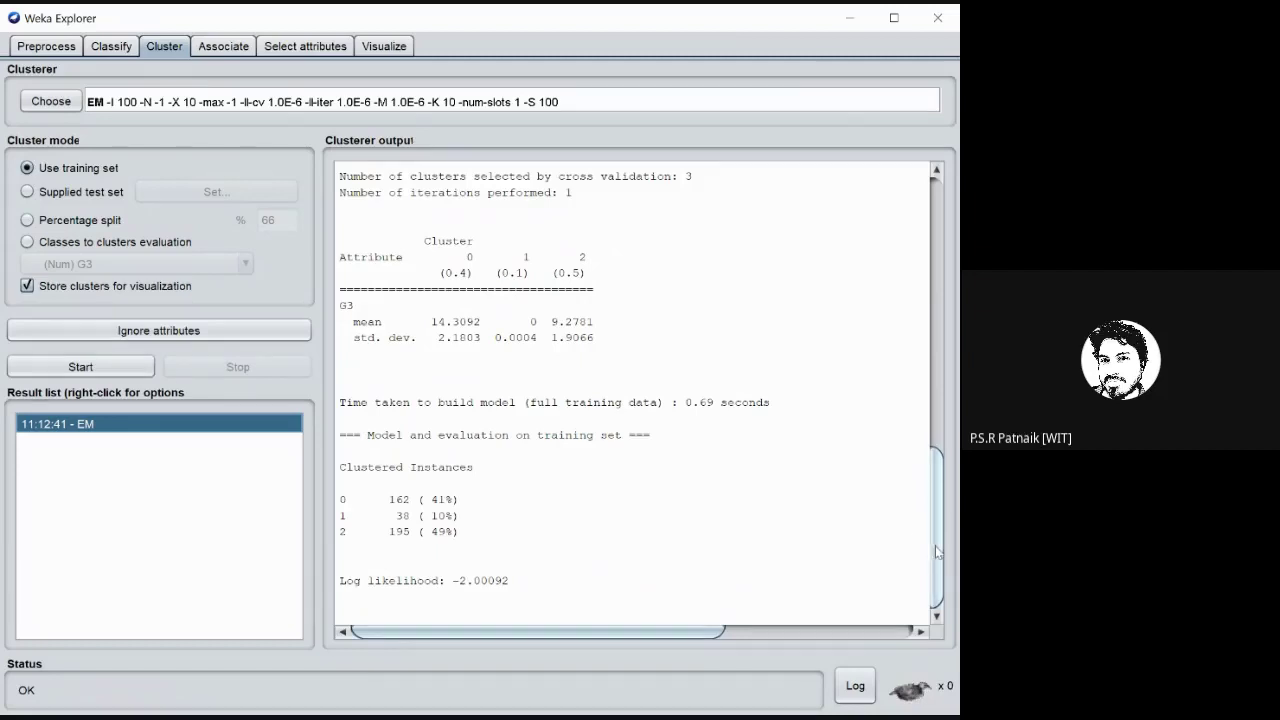
- Examine the EM output, including the ignored attributes, the G3 mean and standard deviation per cluster, and the clustered instances
drag(928, 531, 917, 258)
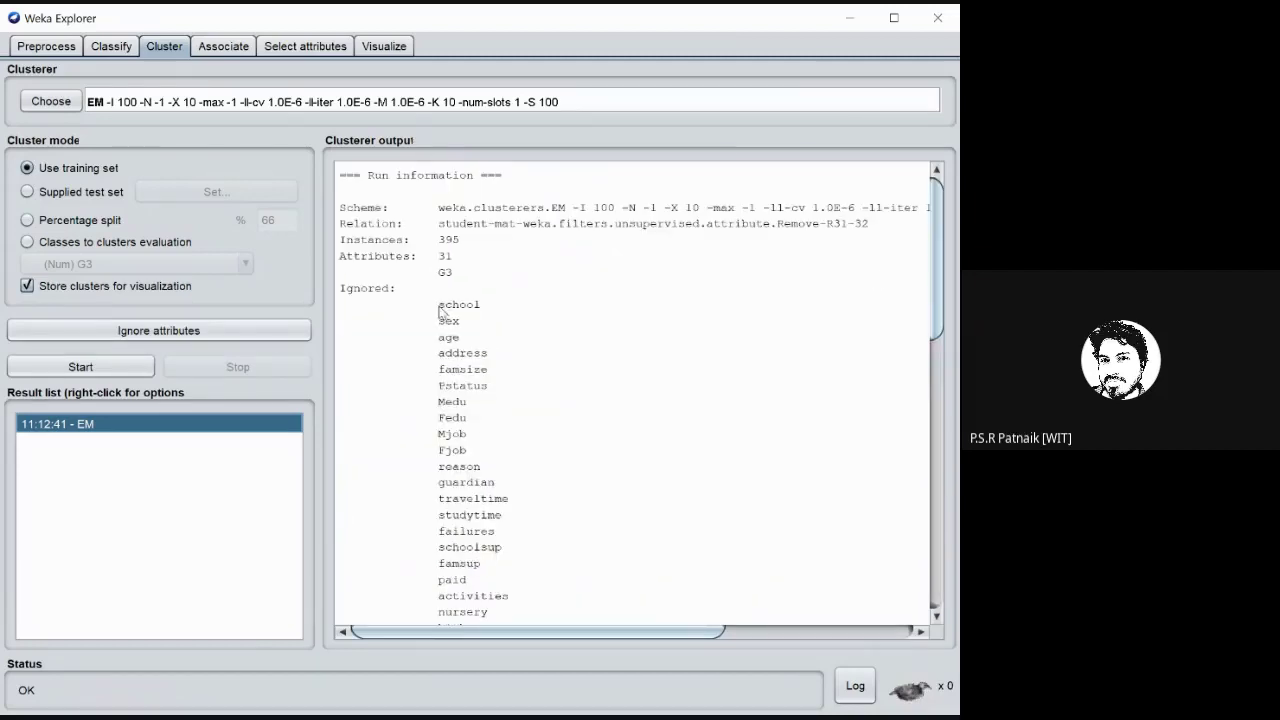
drag(438, 304, 500, 488)
scroll(523, 463, down, 4)
scroll(527, 465, down, 2)
click(505, 481)
scroll(505, 481, down, 6)
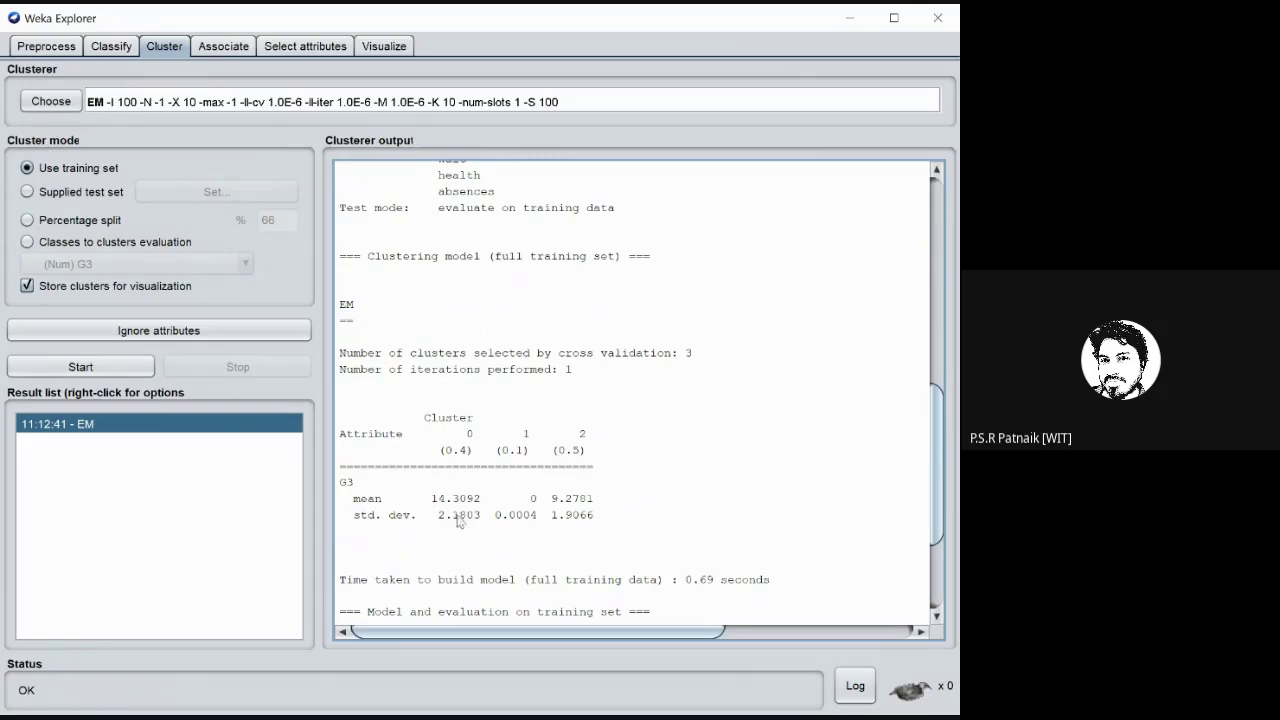
drag(424, 418, 604, 454)
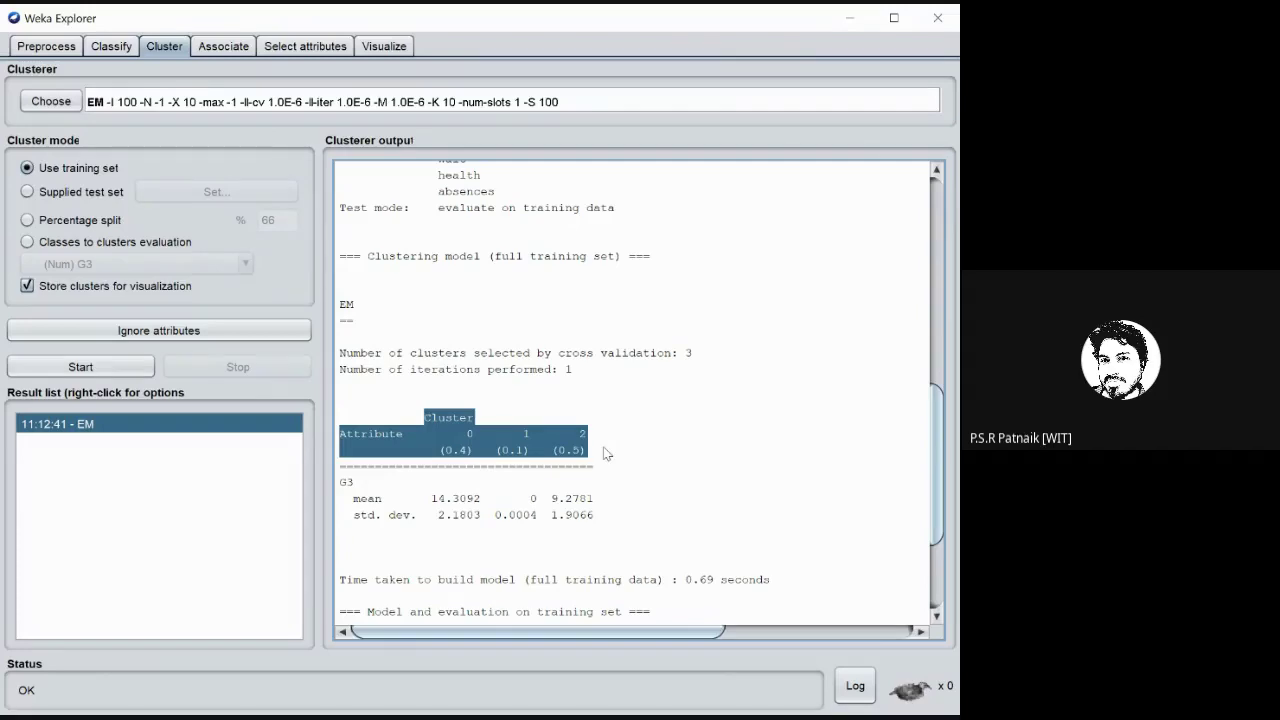
scroll(705, 540, down, 1)
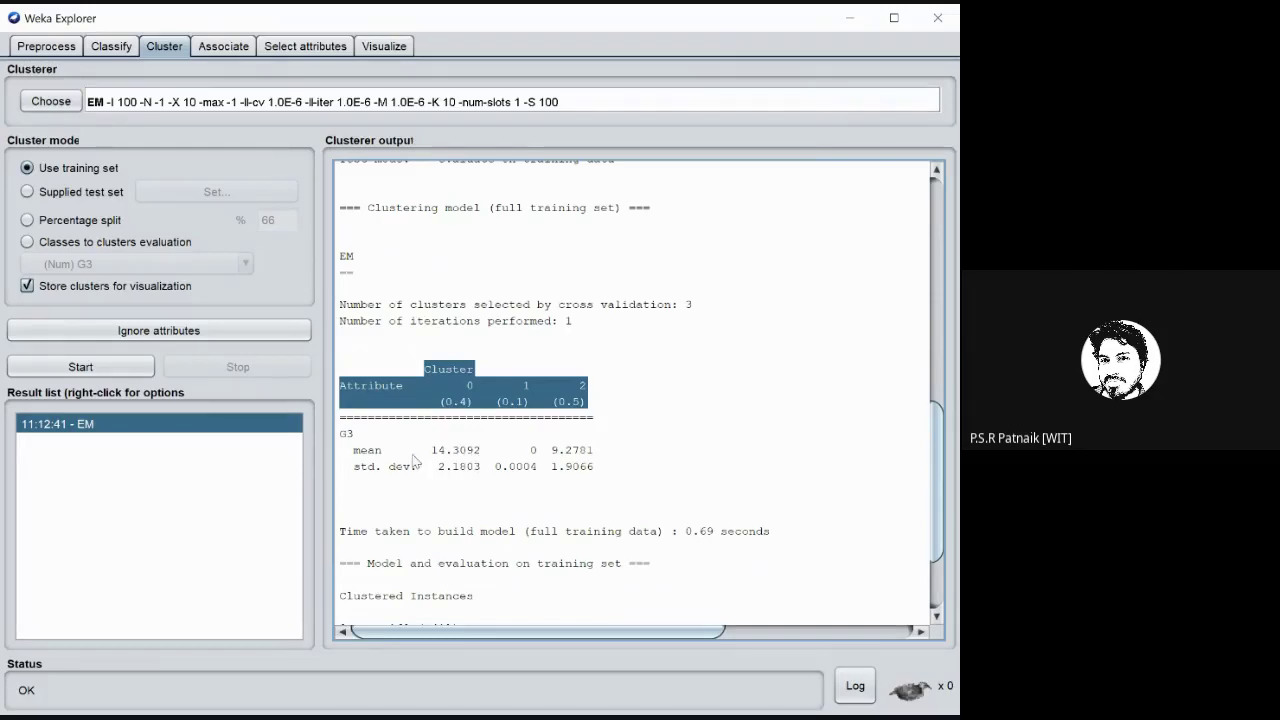
drag(432, 450, 598, 453)
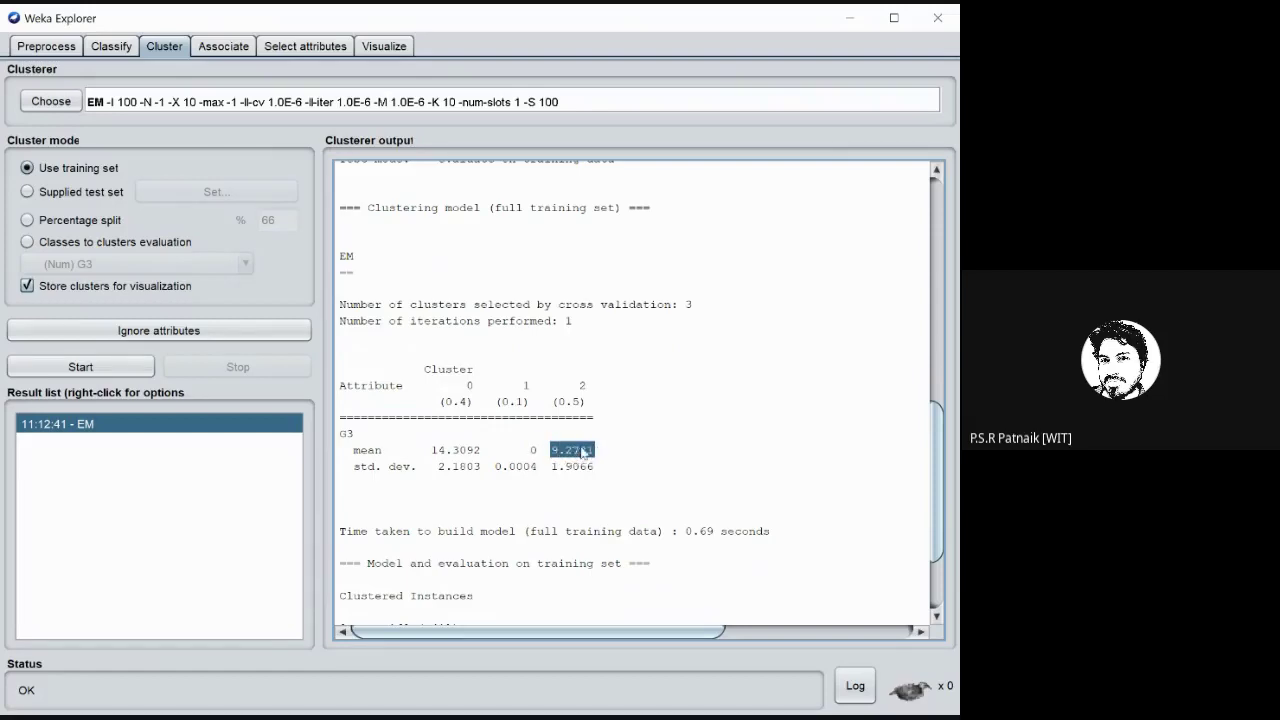
click(596, 490)
scroll(571, 491, down, 3)
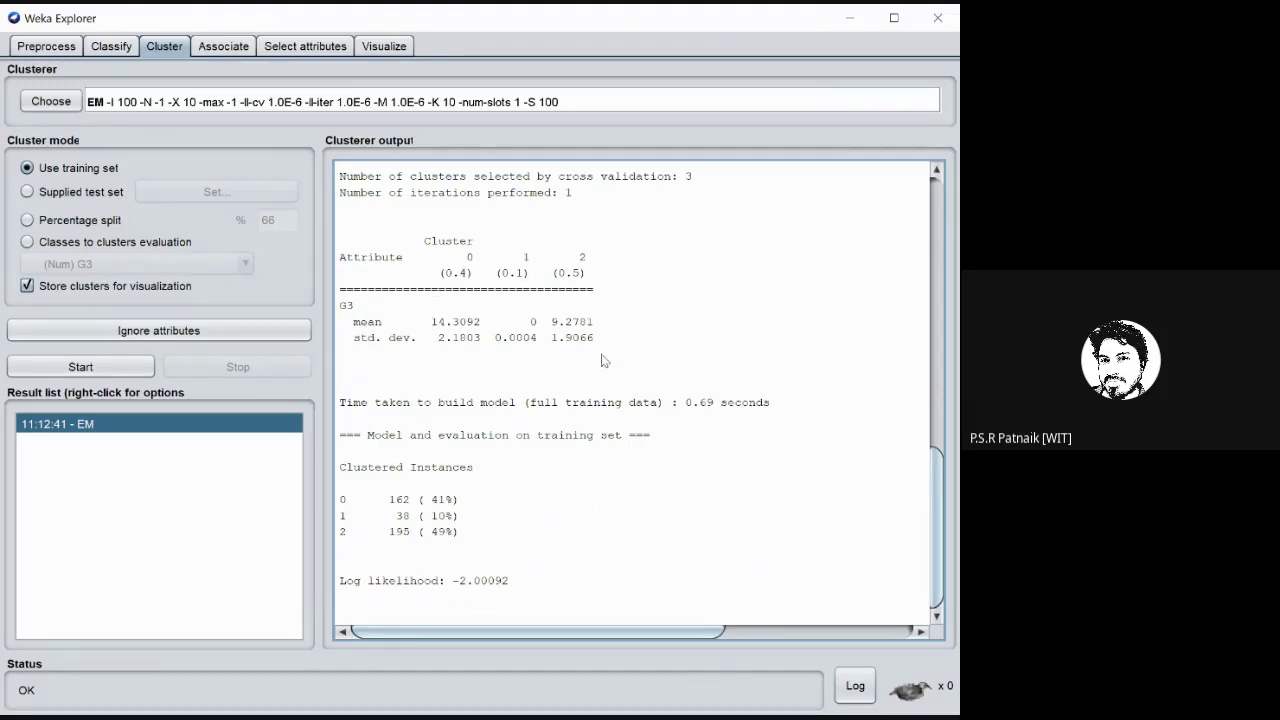
- Visualize the cluster assignments of the EM result
right_click(71, 434)
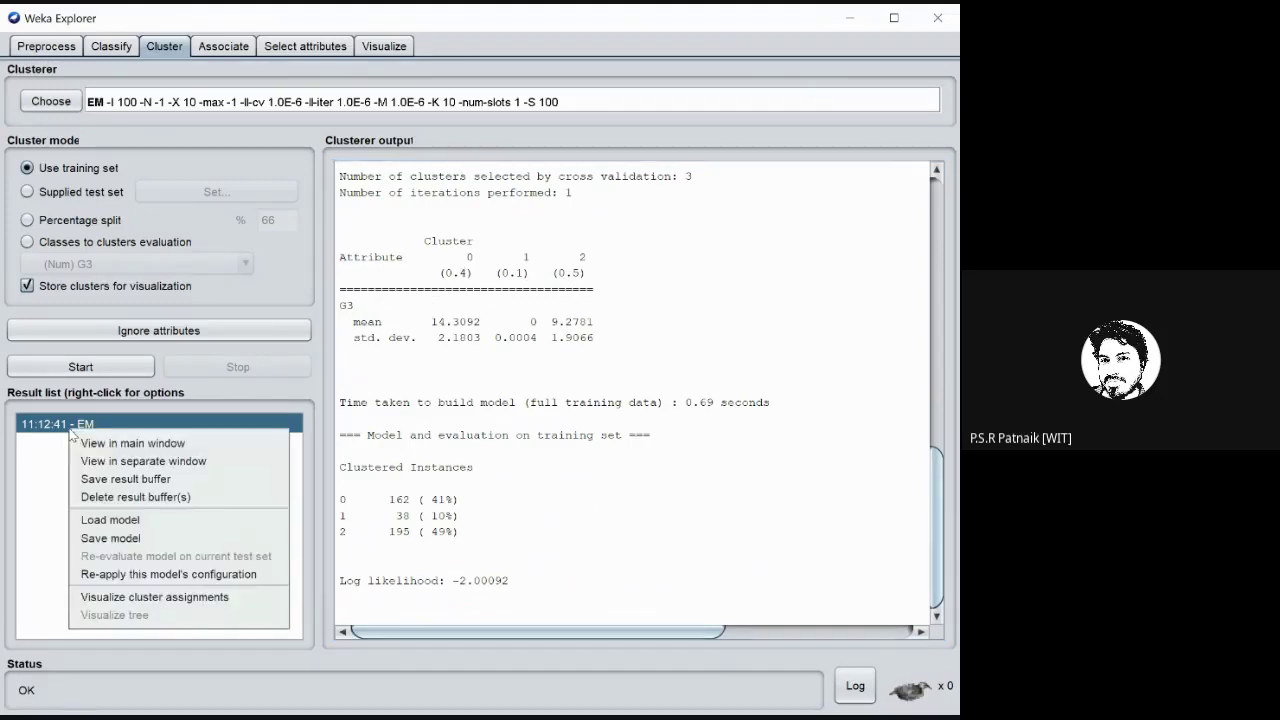
click(114, 598)
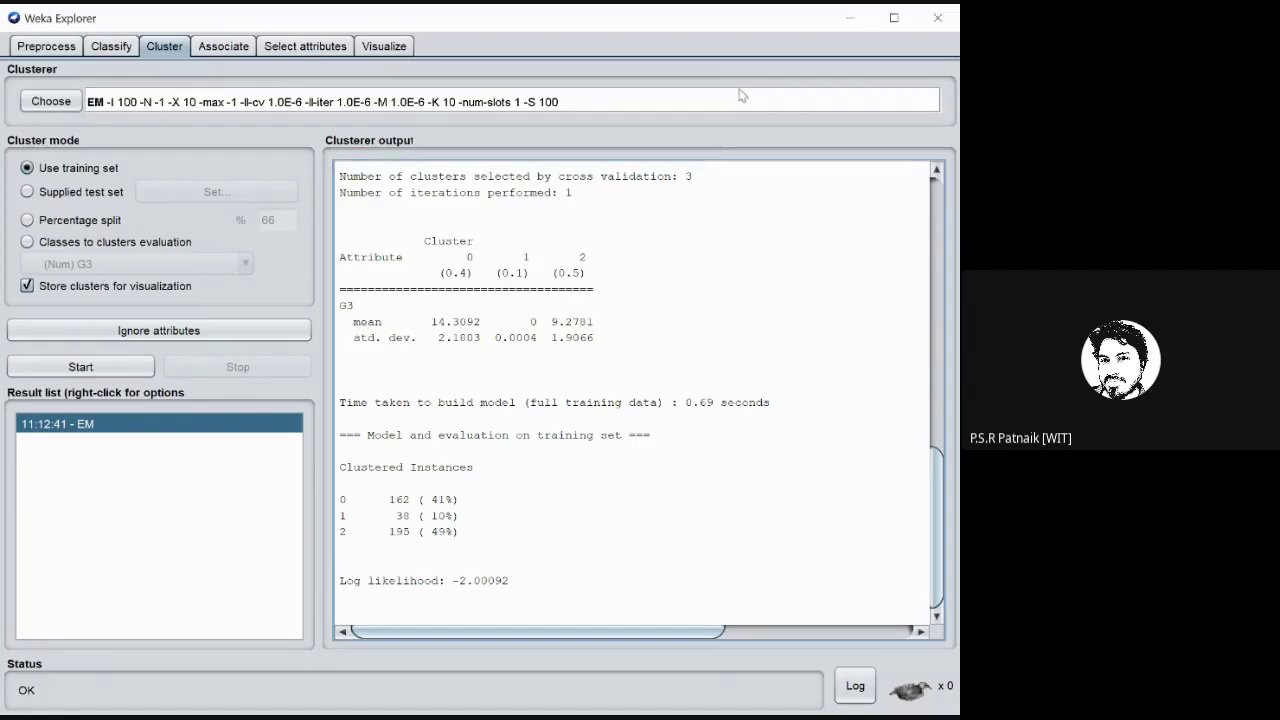
click(124, 556)
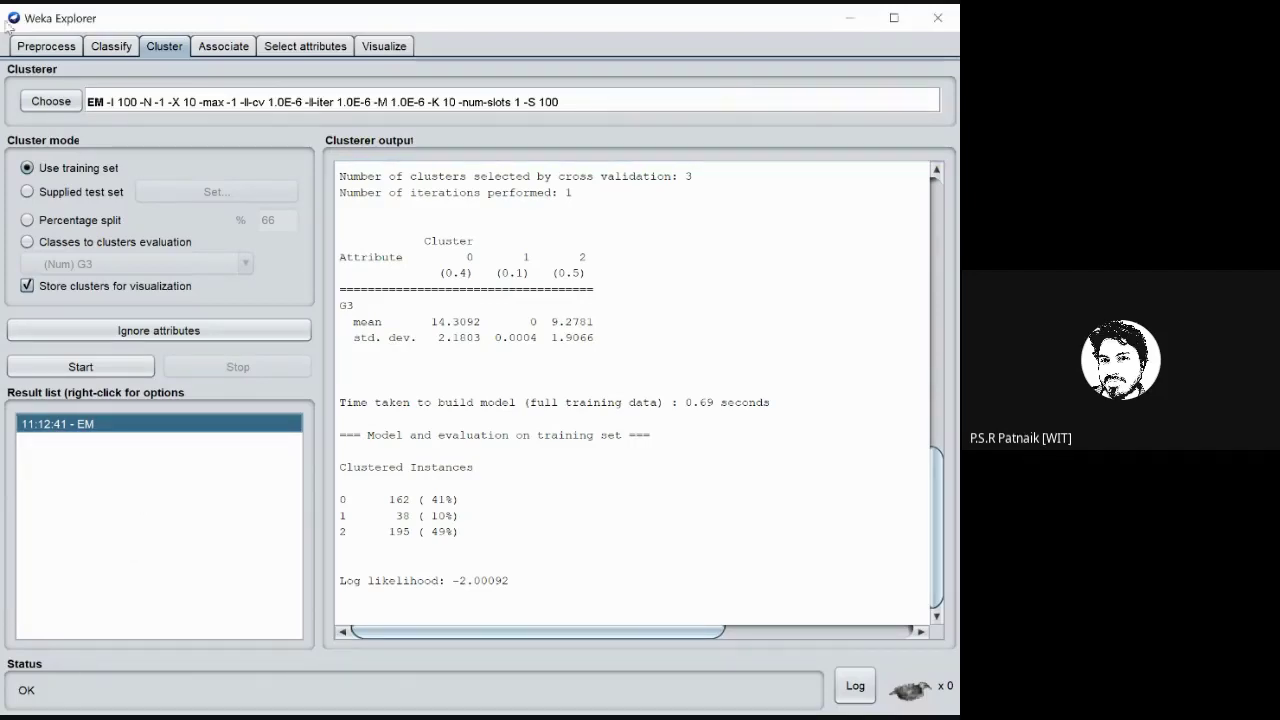
- Return to preprocessing and choose the unsupervised attribute filter Discretize
click(33, 47)
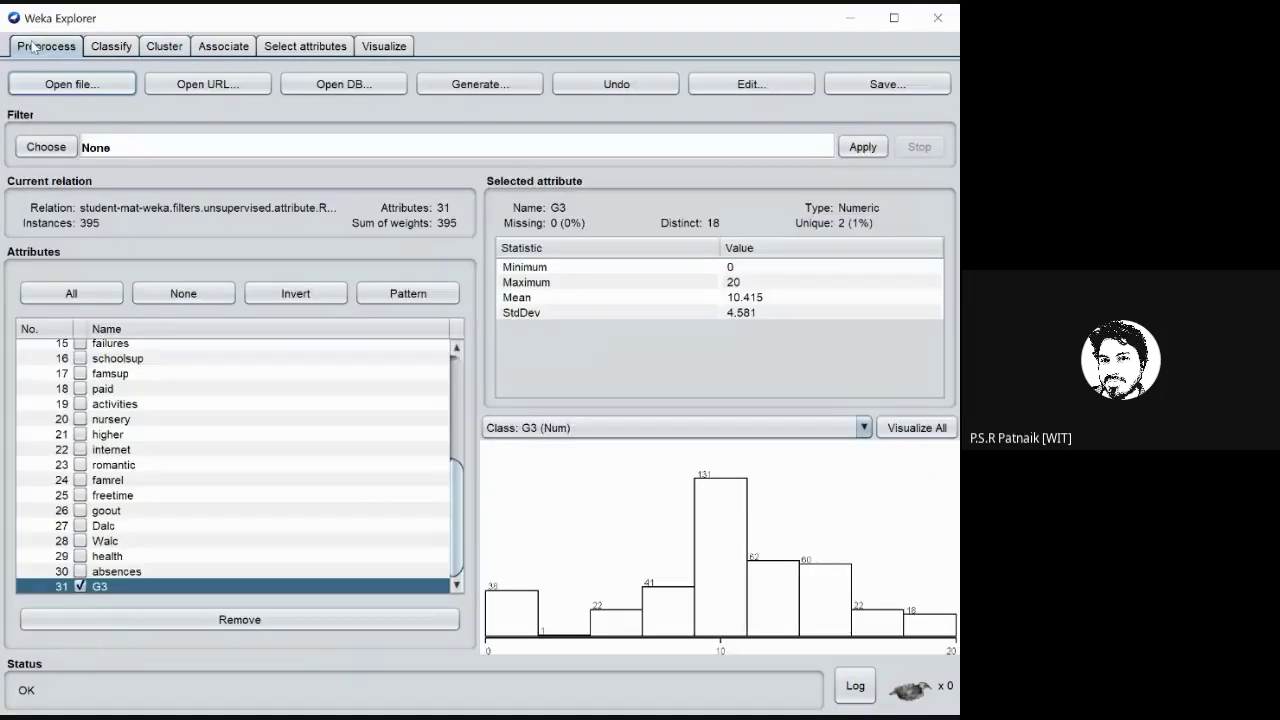
click(45, 147)
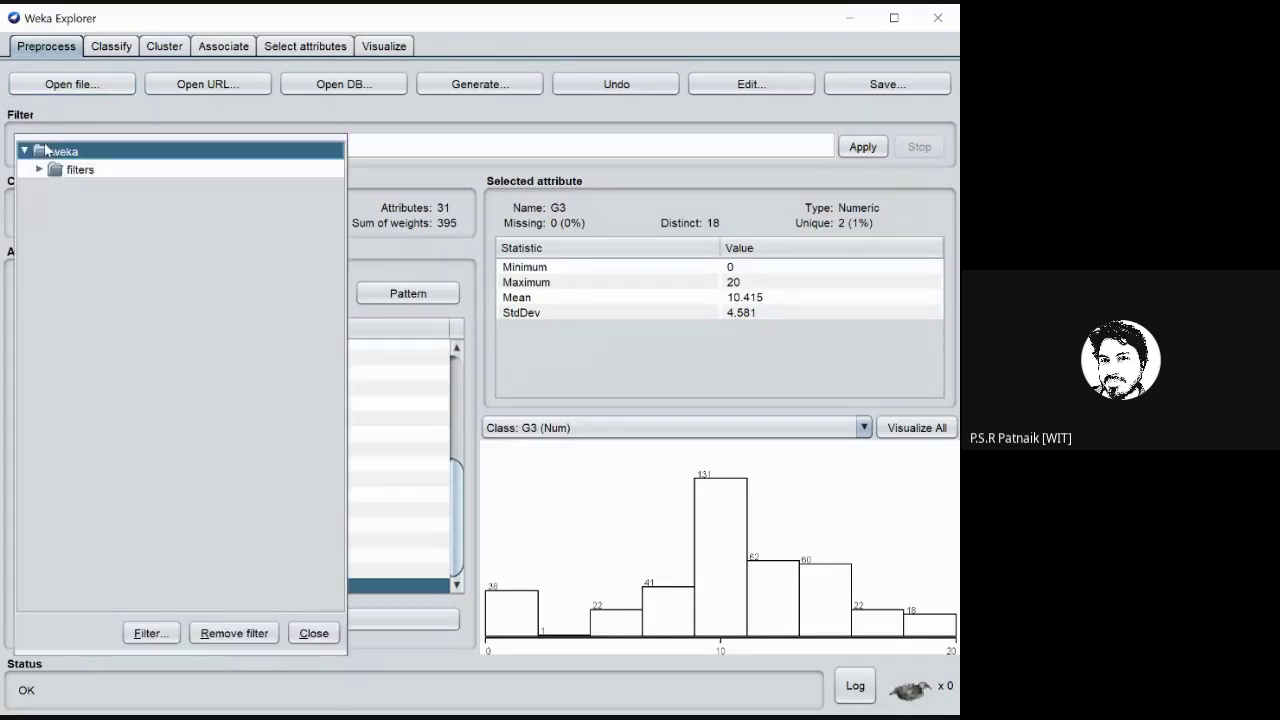
click(38, 170)
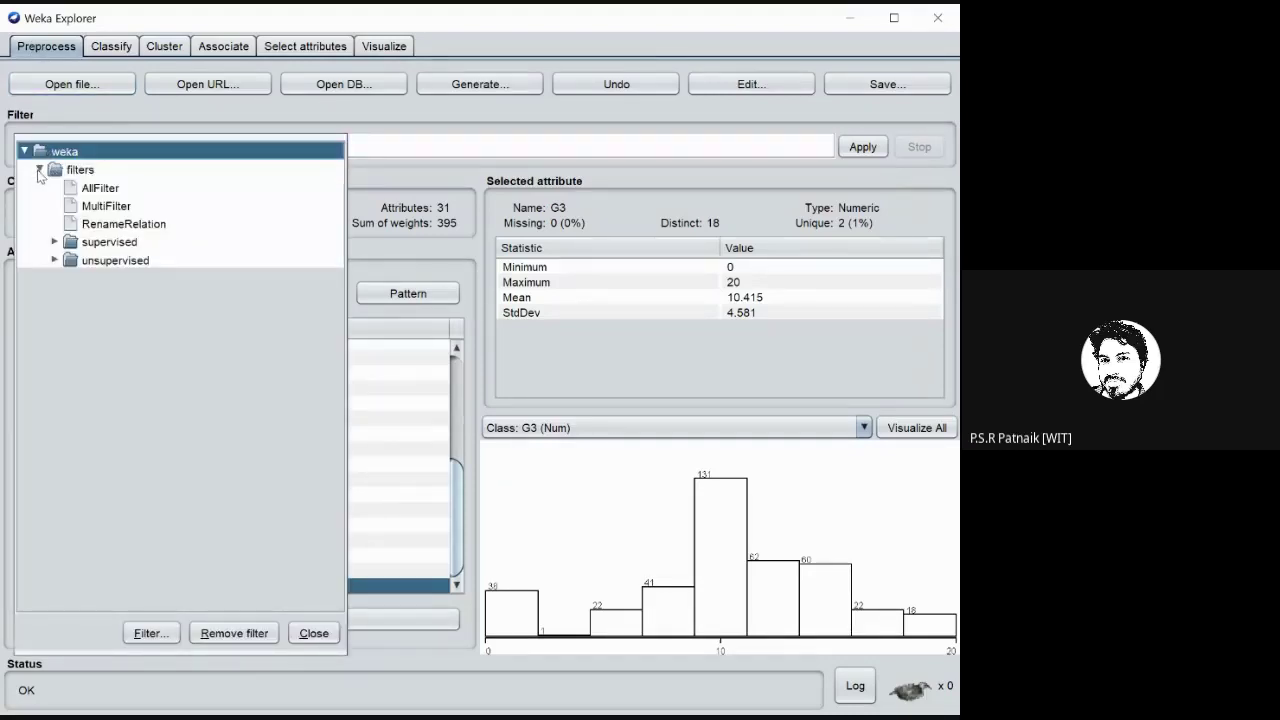
click(54, 260)
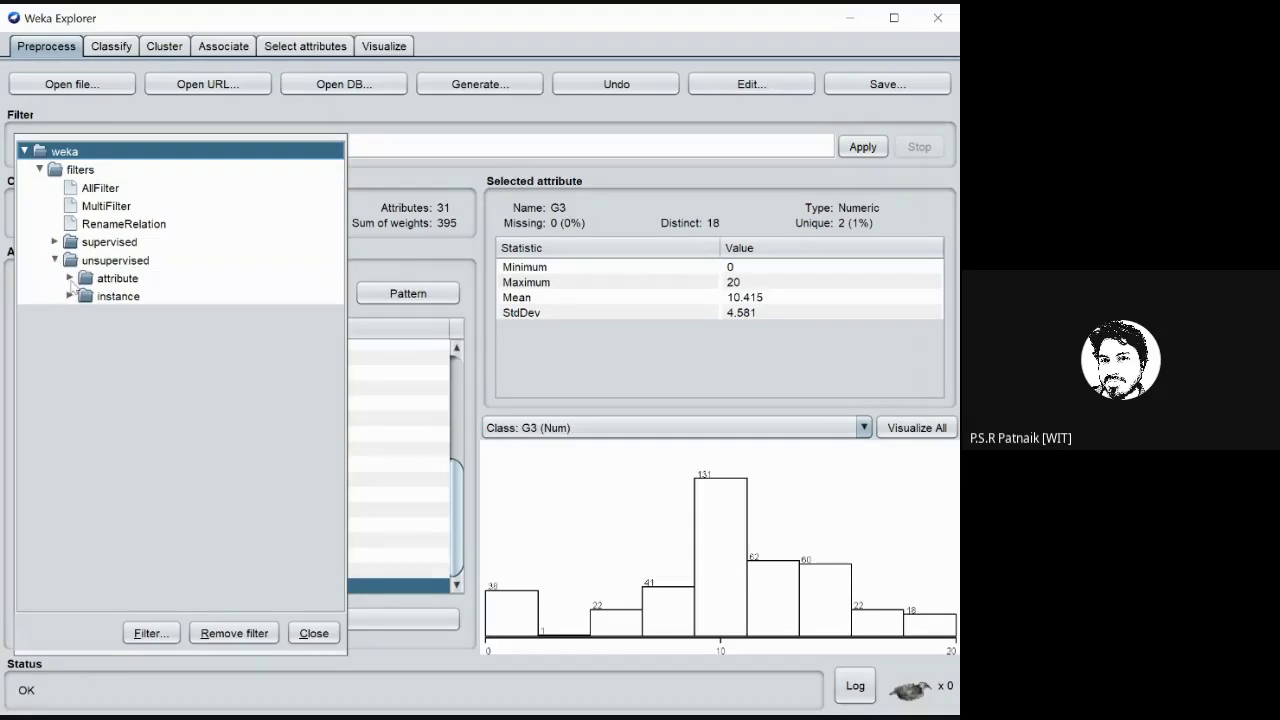
click(70, 278)
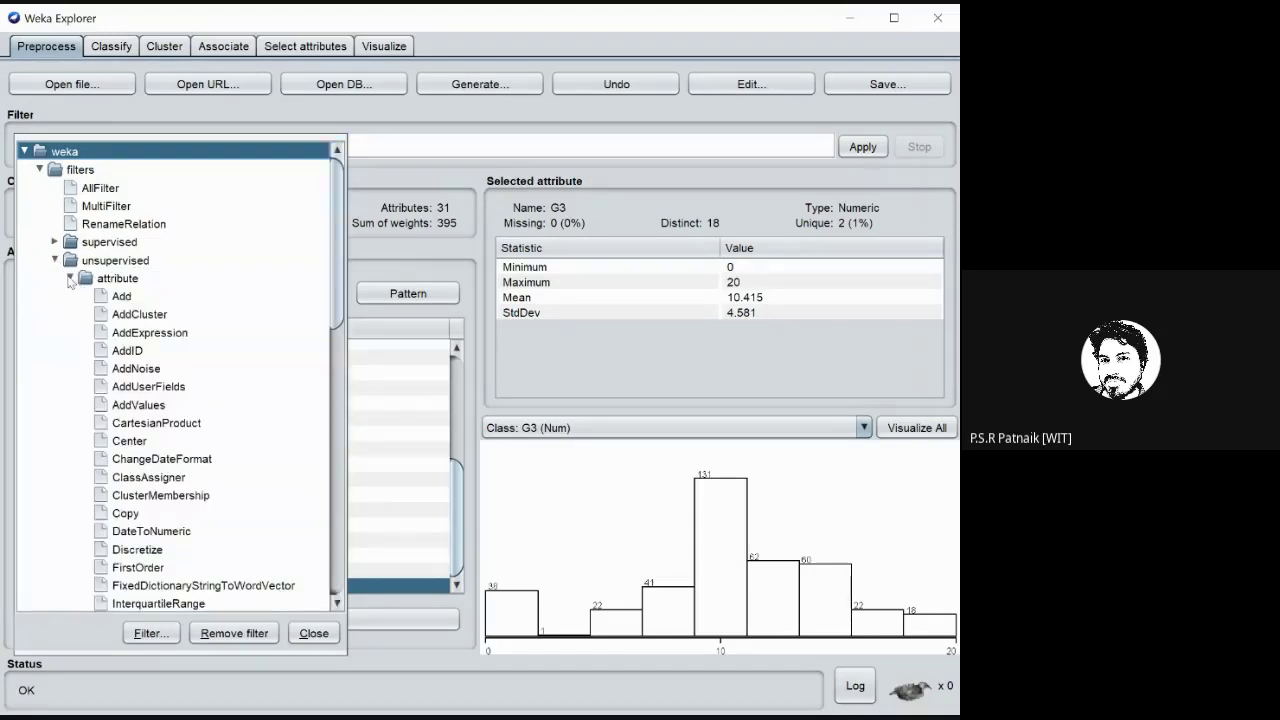
click(139, 550)
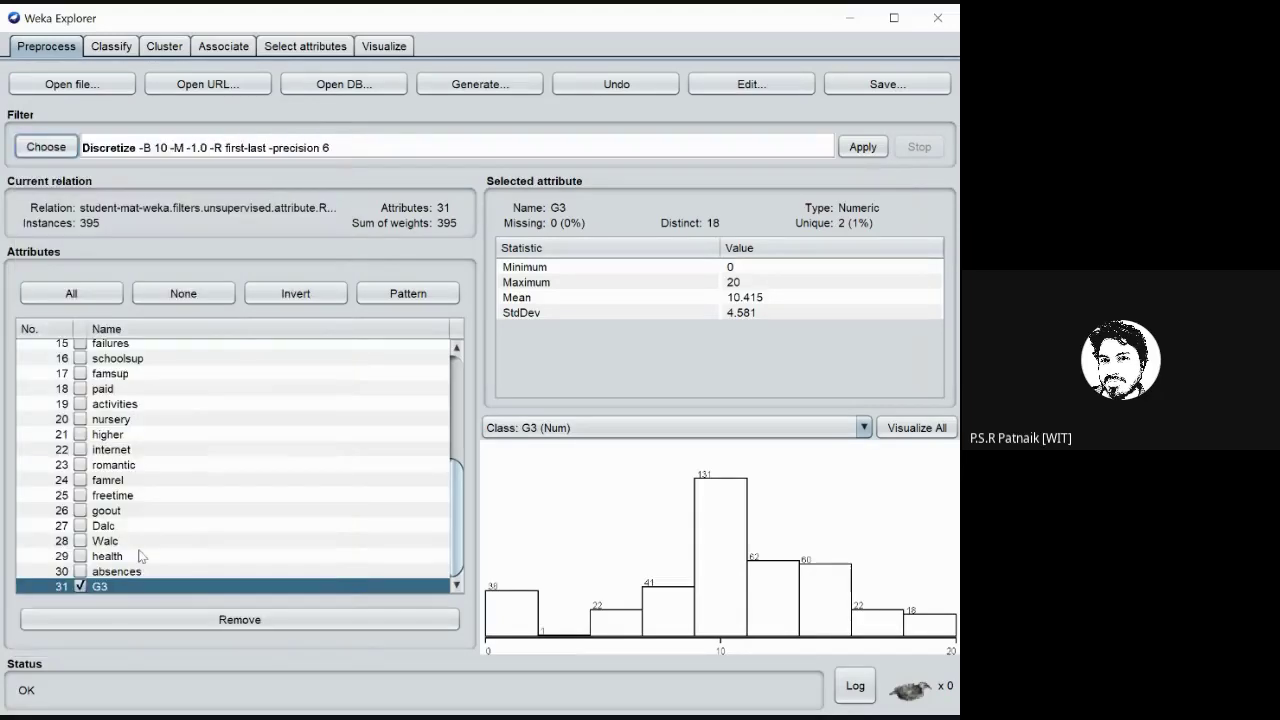
- Open the Discretize filter's options and set attributeIndices to last
click(251, 150)
click(531, 211)
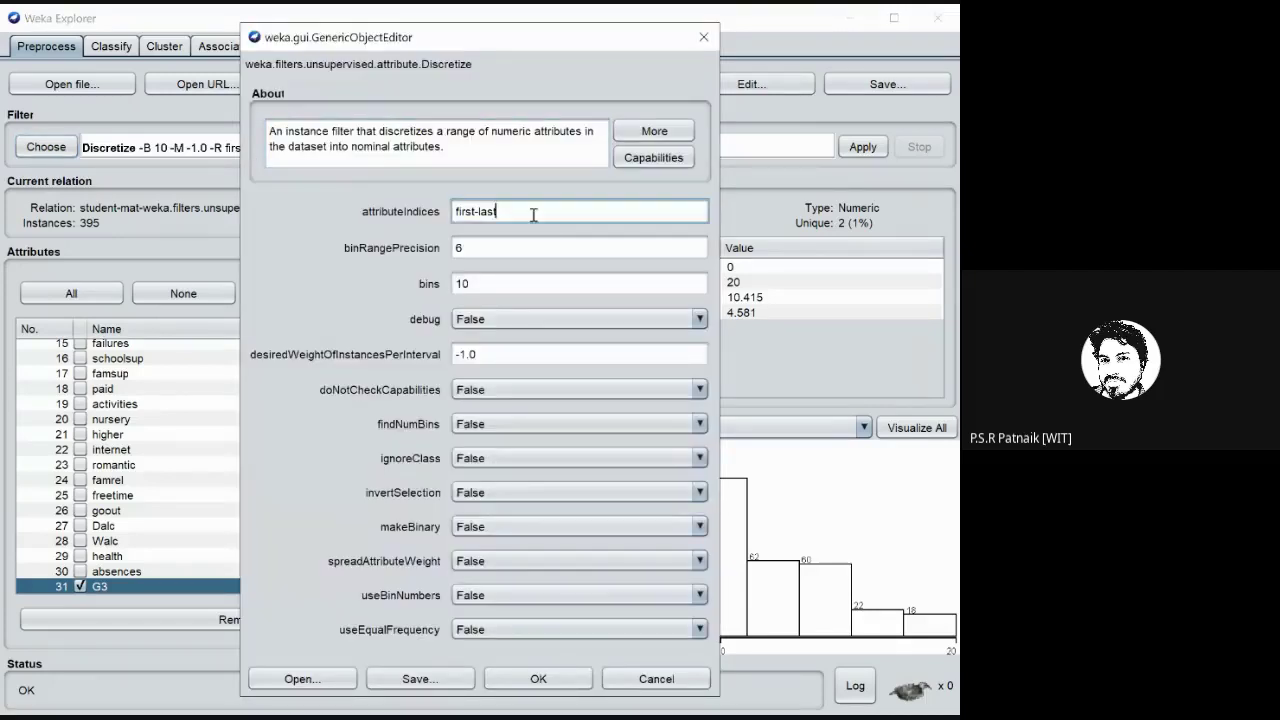
key(Home)
key(Delete)
key(Delete)
key(Delete)
key(Delete)
key(Delete)
key(Delete)
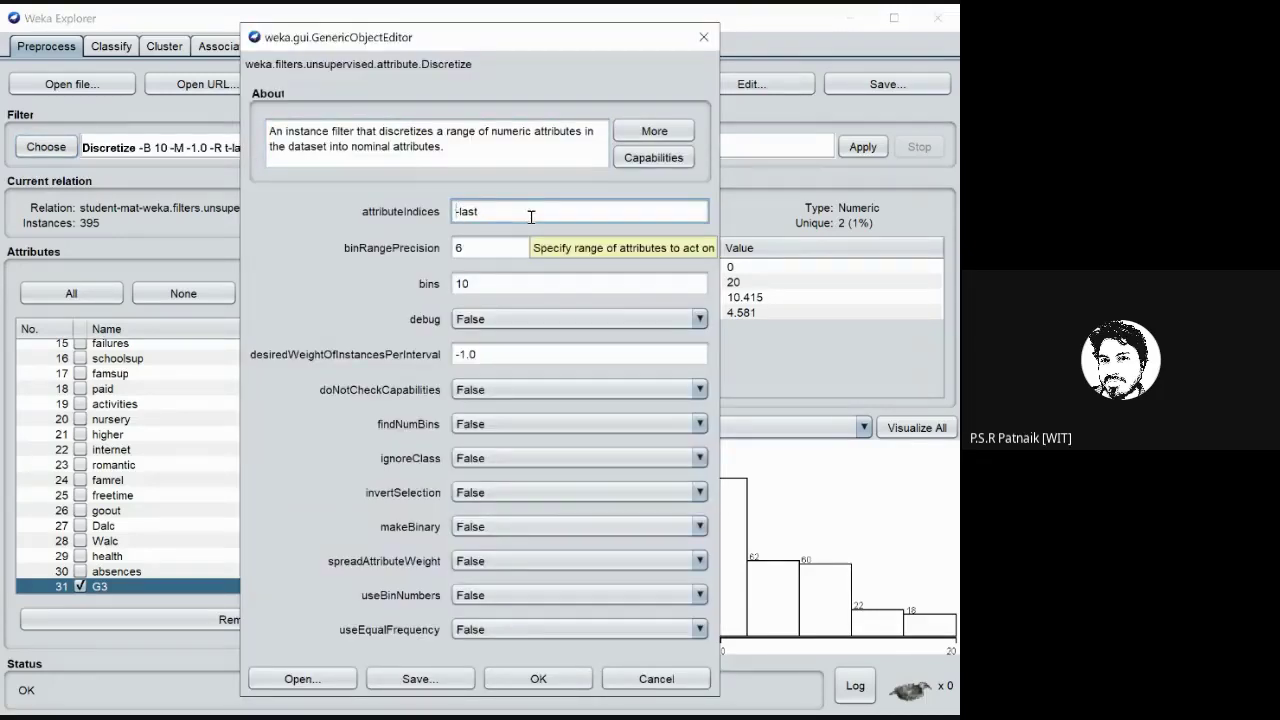
key(Tab)
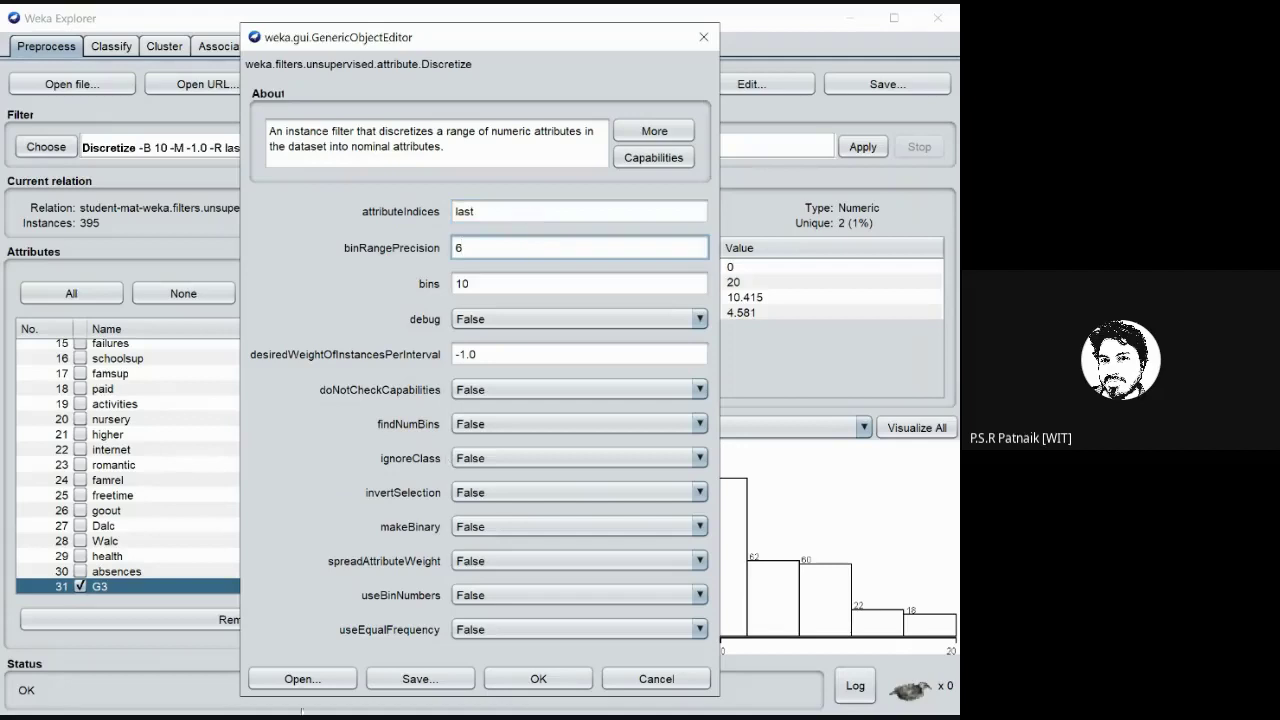
- Set ignoreClass to True and bins to 4, and apply the Discretize filter to the dataset
click(506, 452)
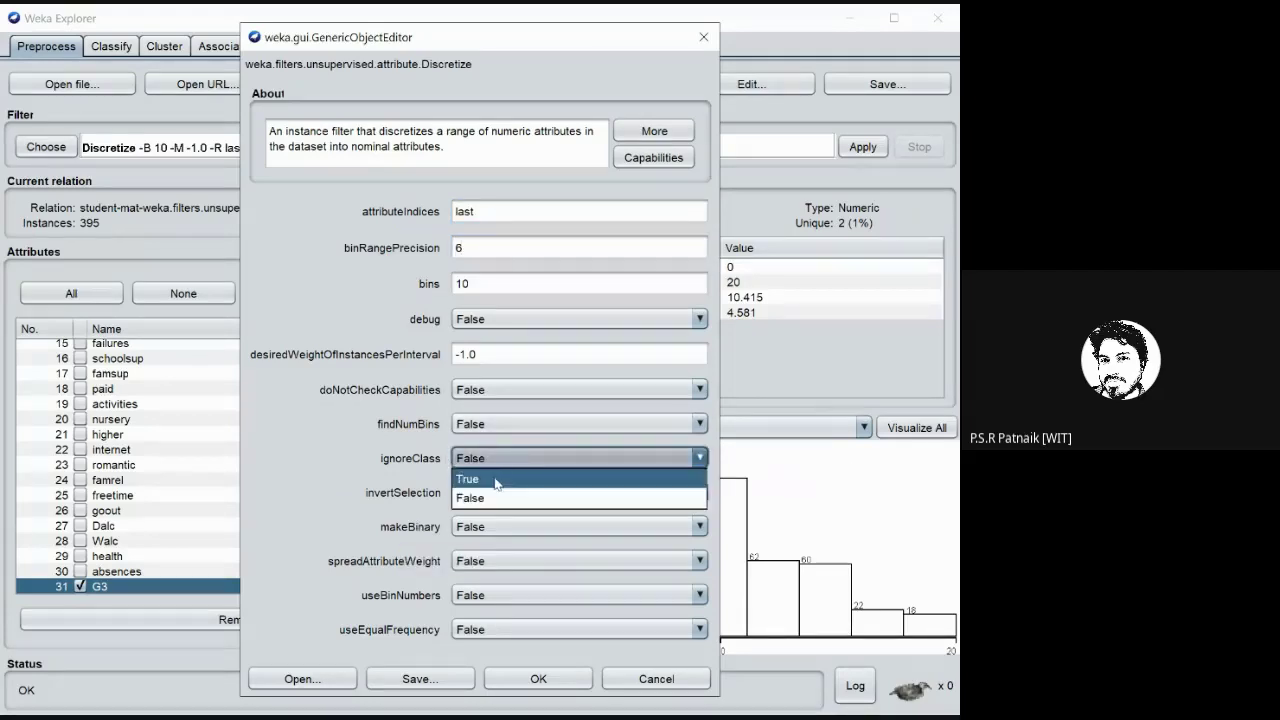
click(494, 477)
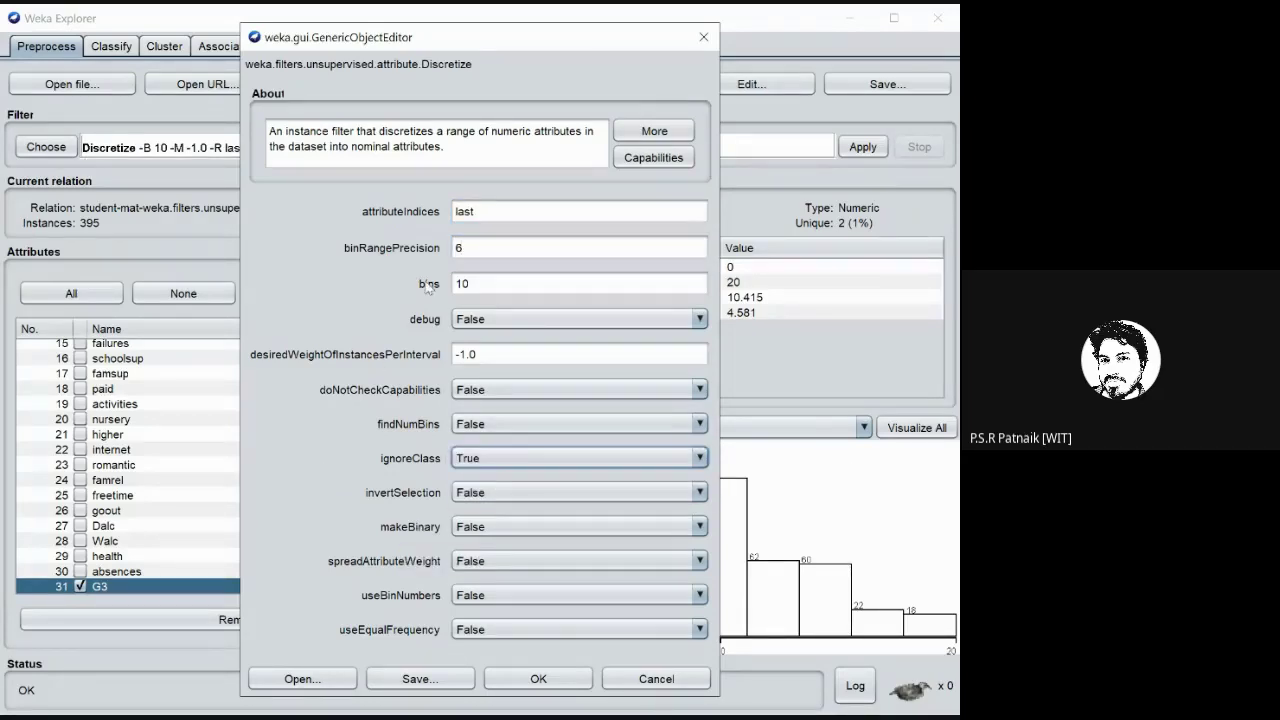
click(484, 281)
double_click(484, 282)
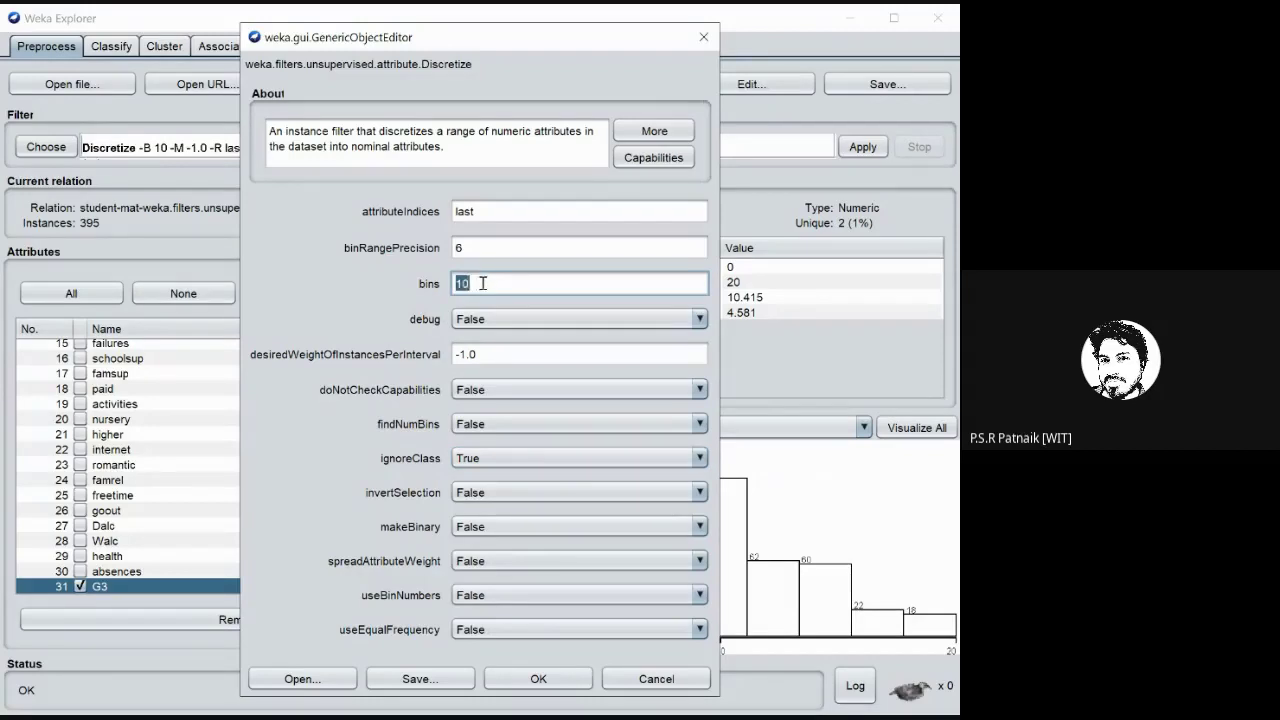
key(BackSpace)
text(4)
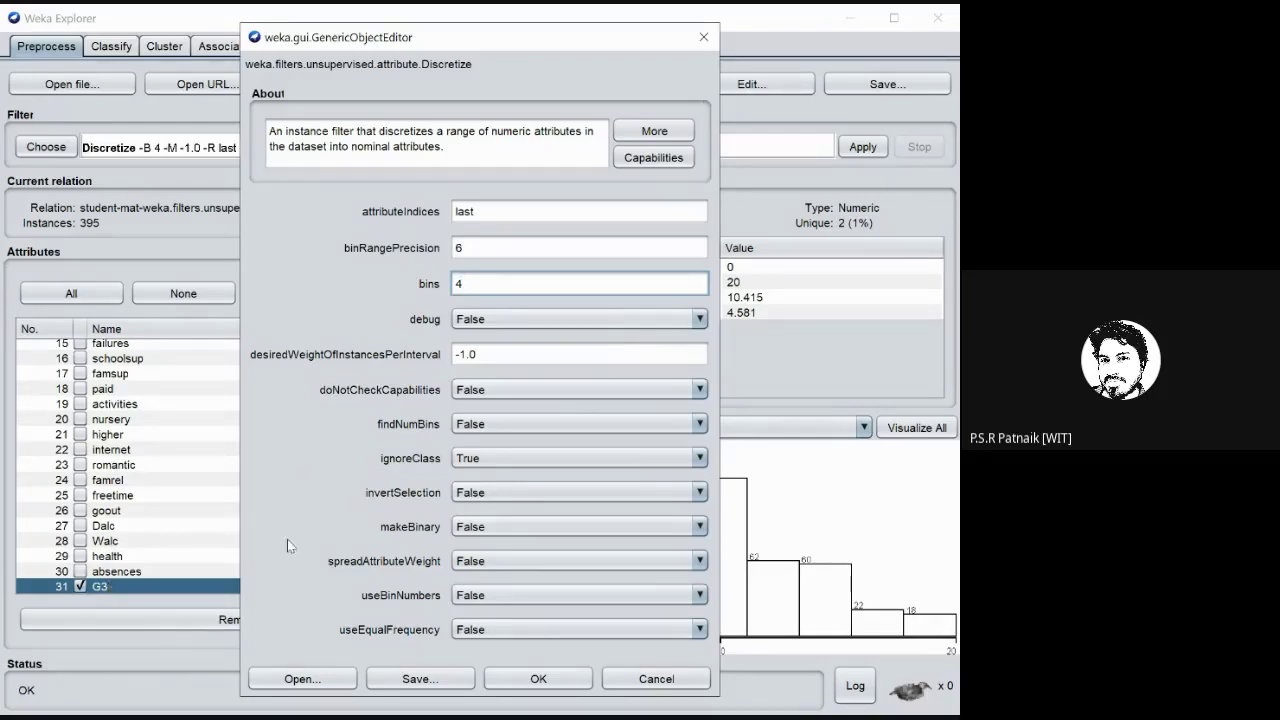
click(538, 679)
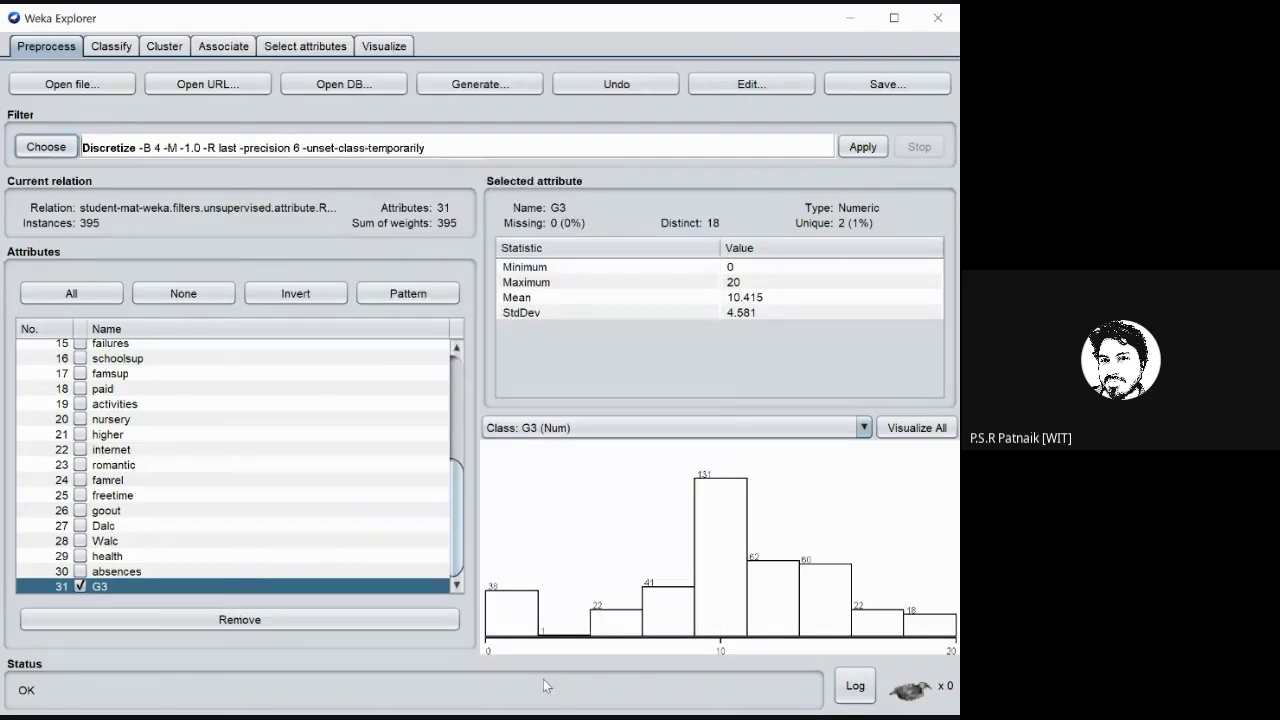
click(861, 148)
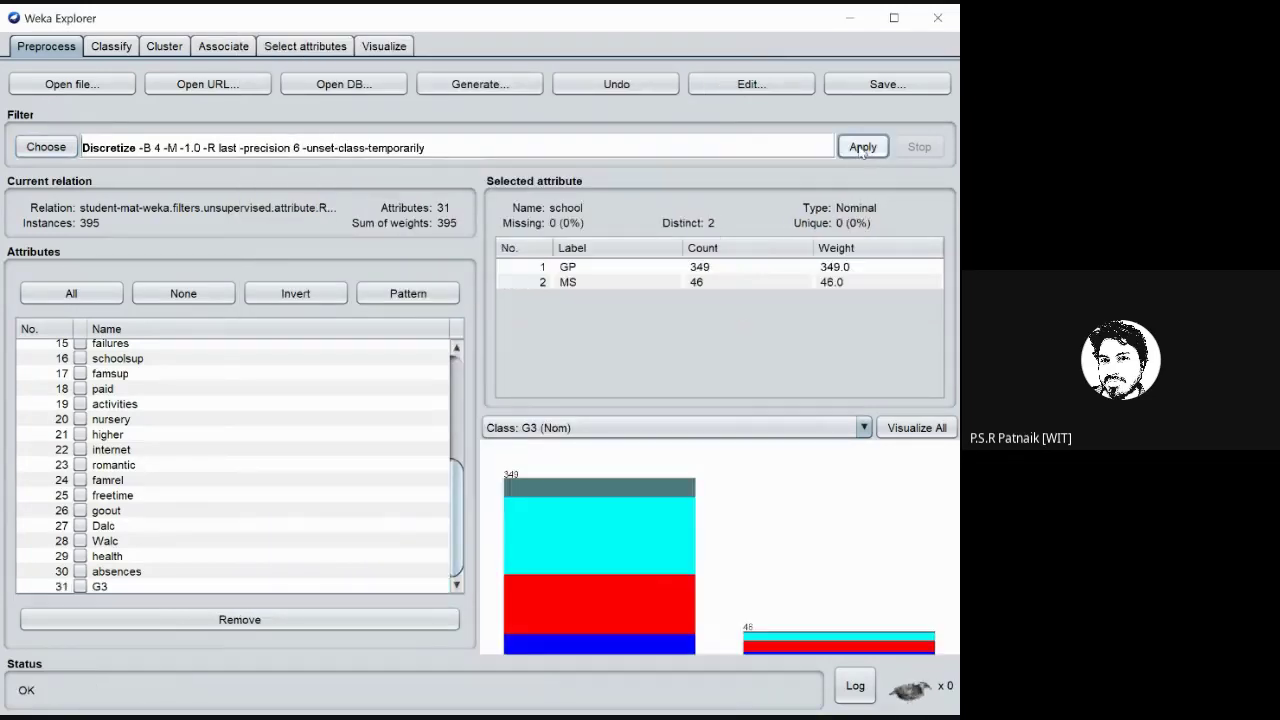
- Select the discretized G3 attribute and examine its interval labels, counts and bar chart
click(155, 588)
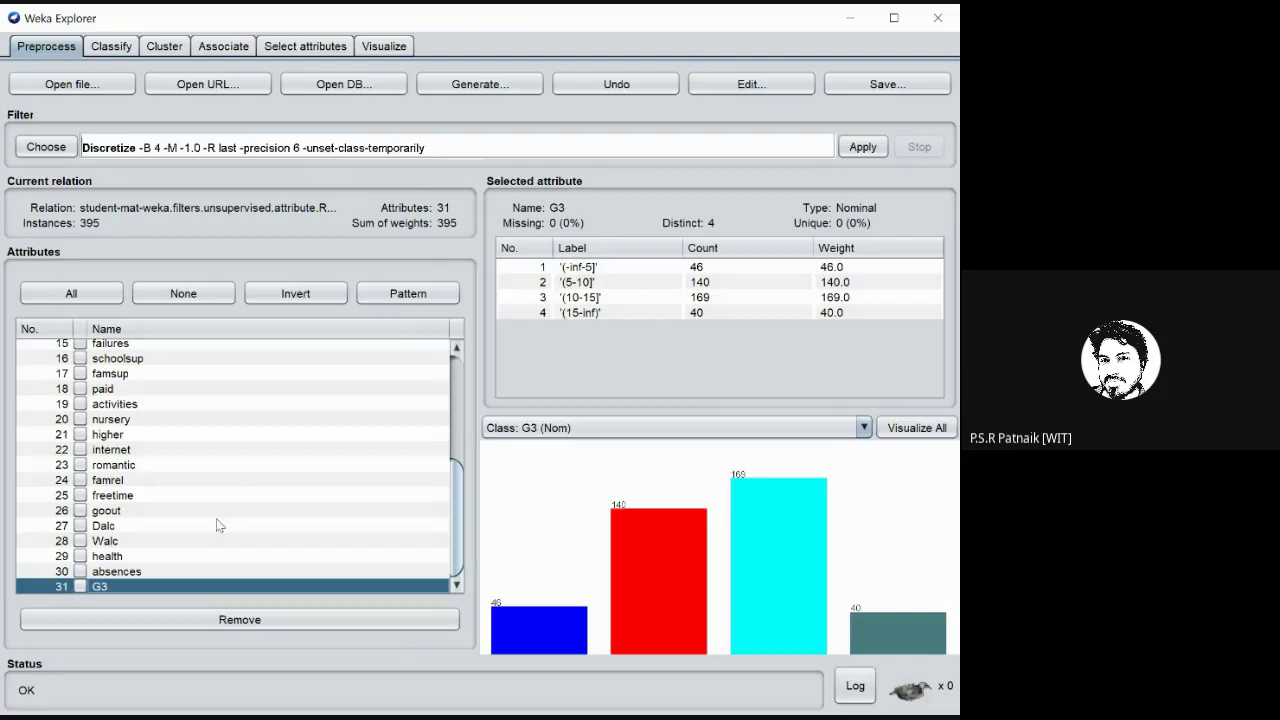
scroll(222, 515, up, 5)
scroll(229, 498, down, 5)
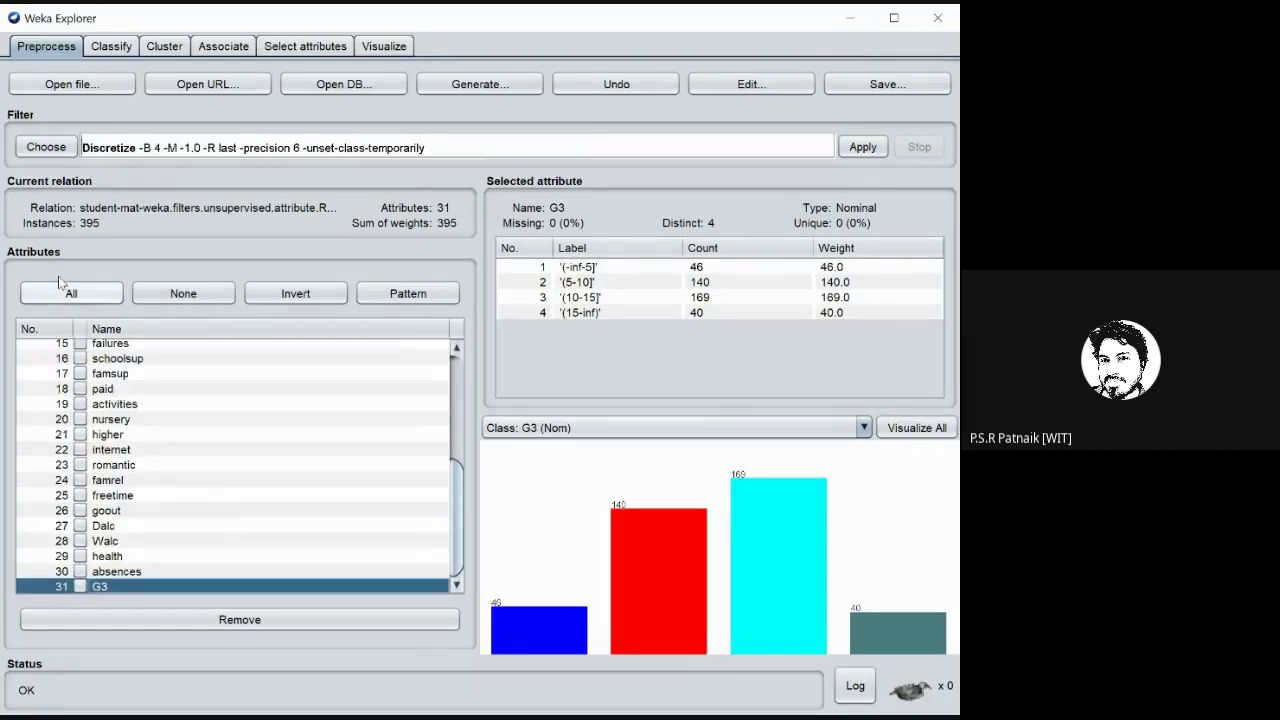
- Switch to classification, choose the NaiveBayes classifier and keep the nominal G3 attribute as the class to predict
click(108, 44)
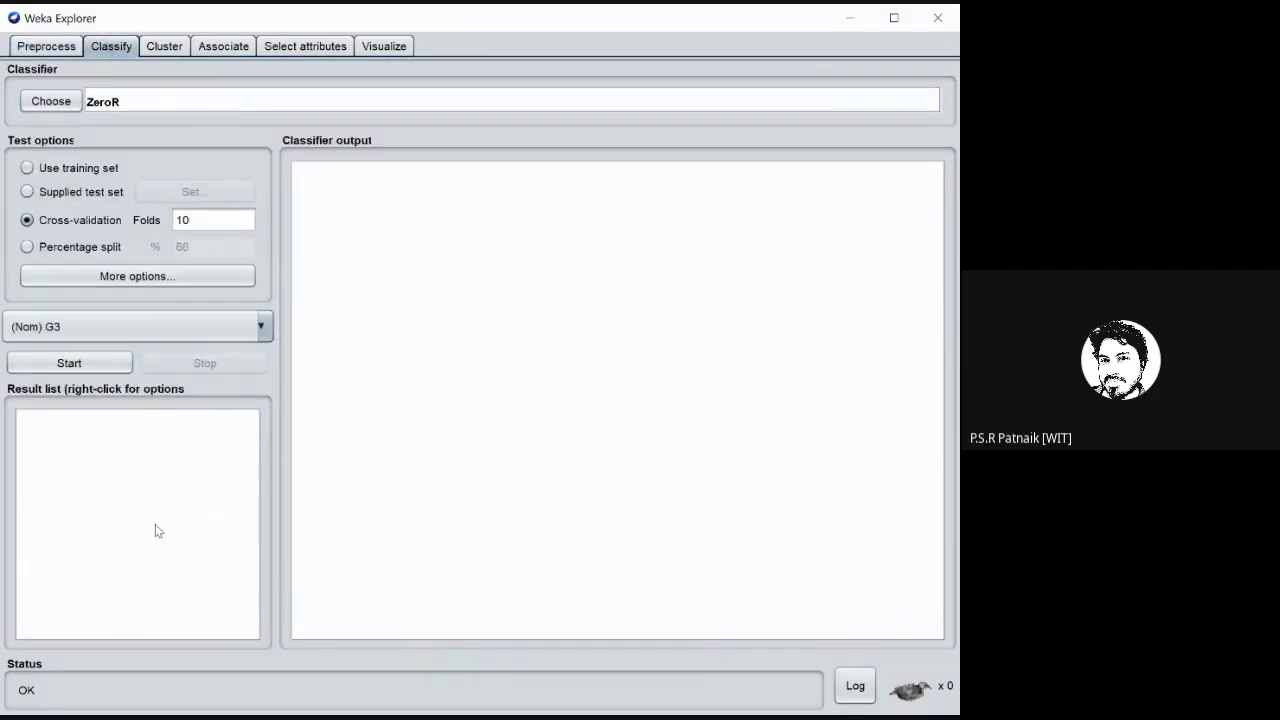
click(46, 106)
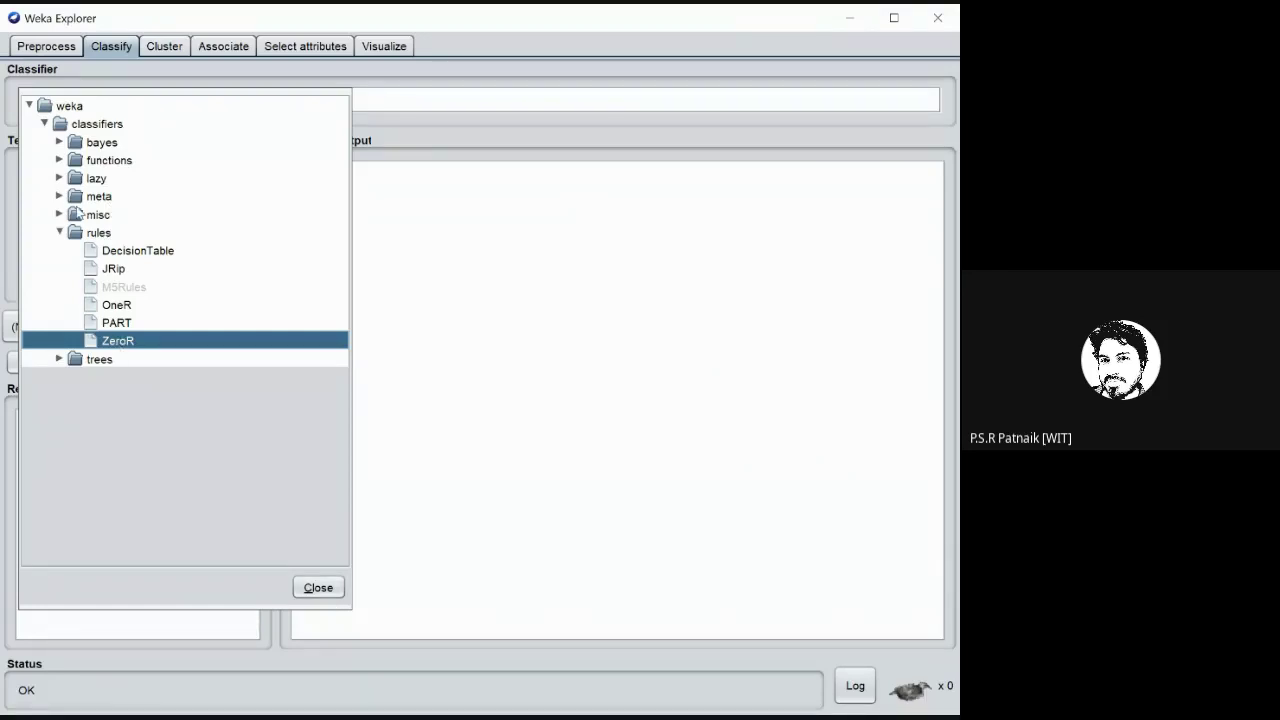
click(59, 142)
click(112, 180)
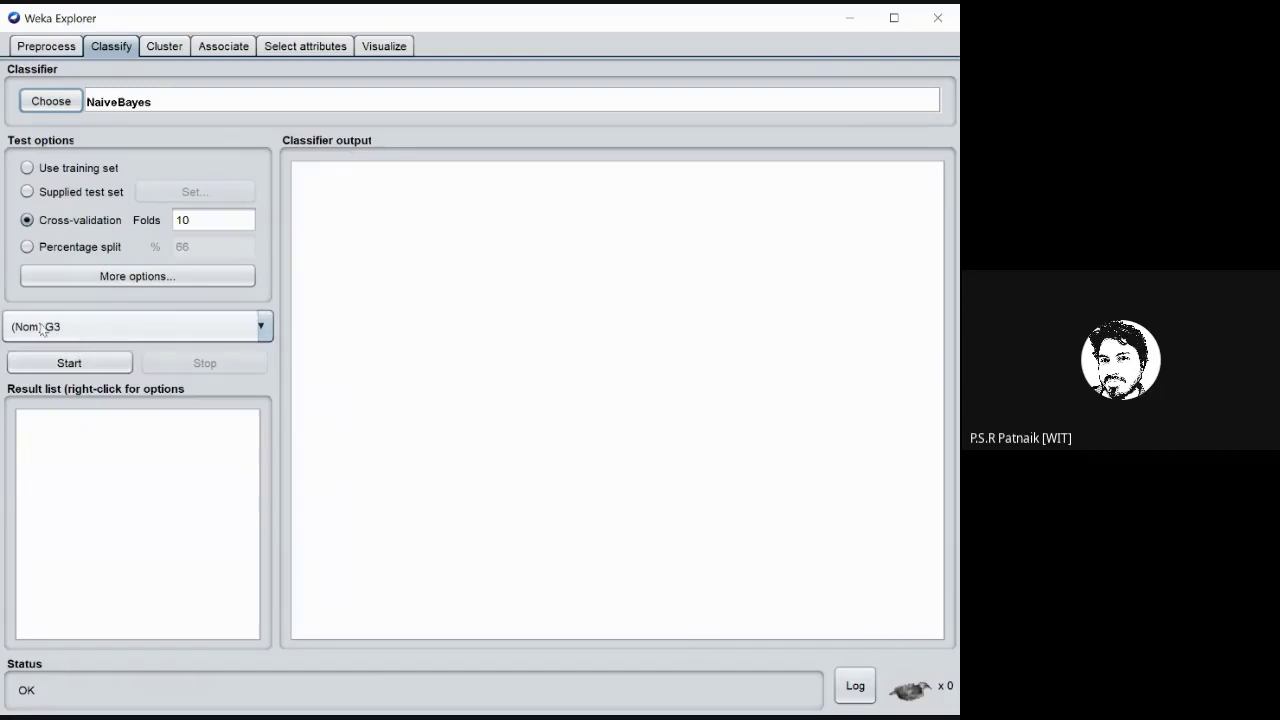
click(207, 334)
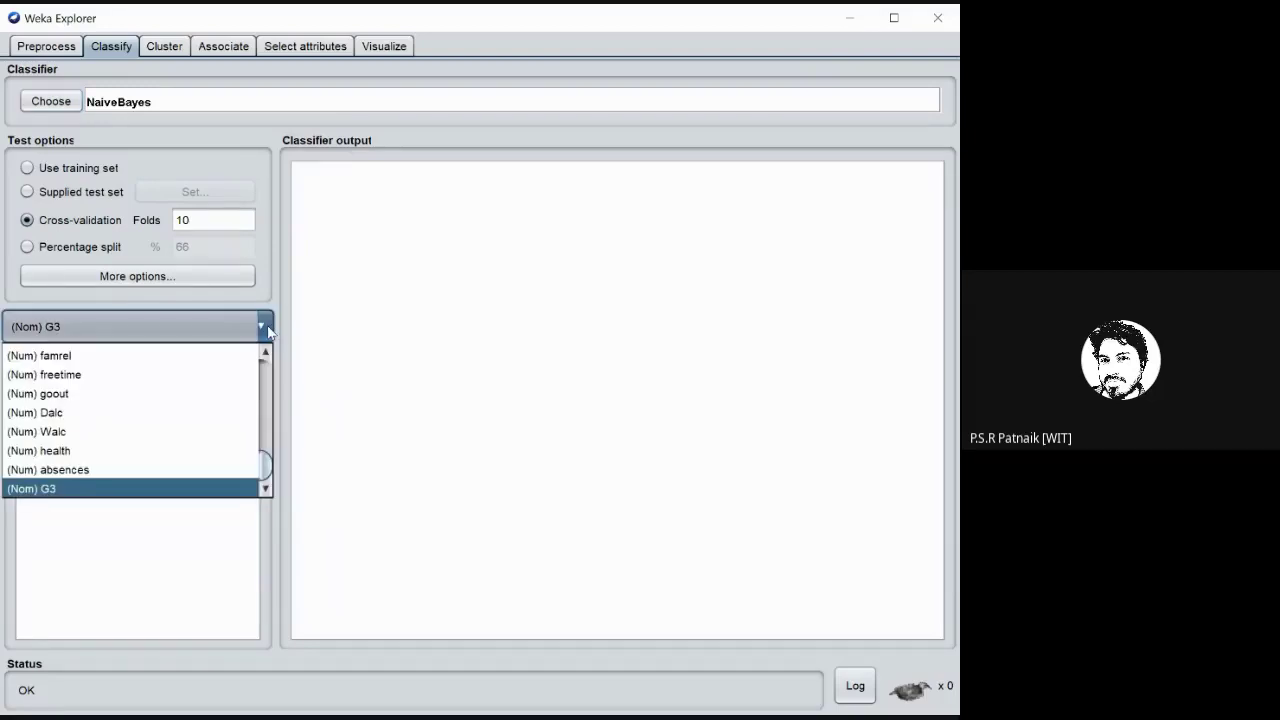
click(81, 490)
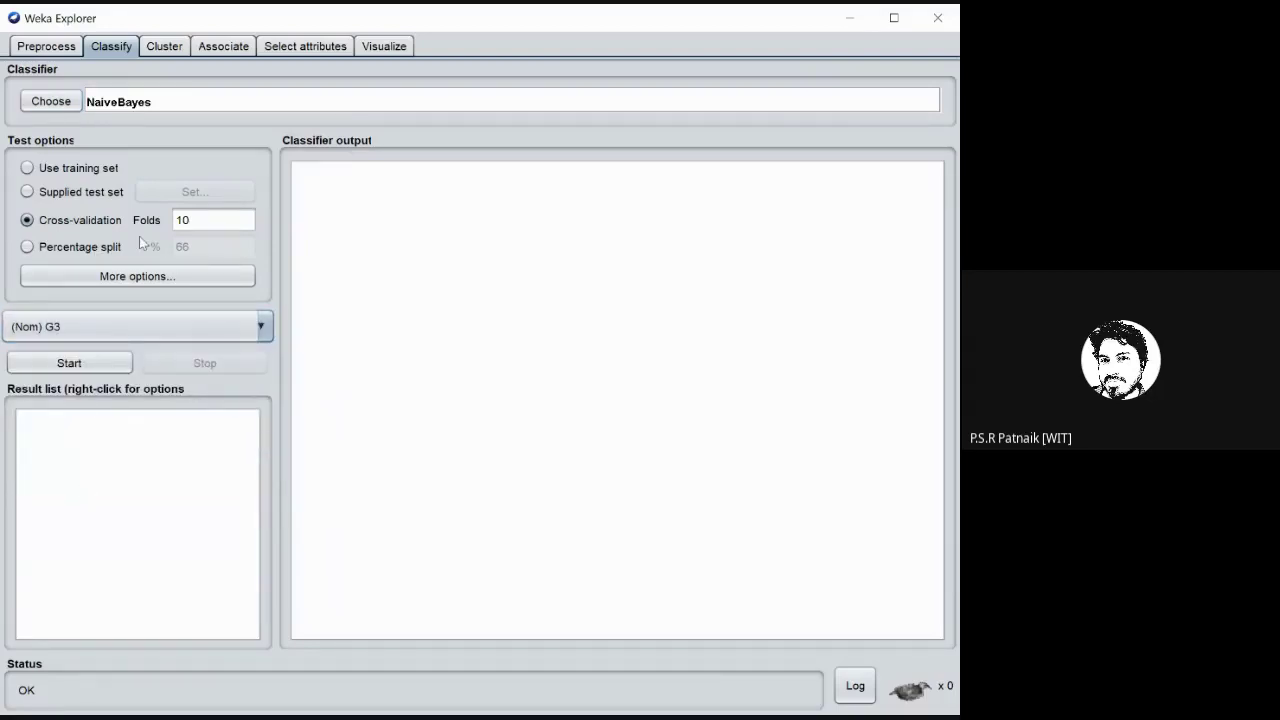
- Return to preprocessing and tick the G3 attribute in the attribute list
click(212, 218)
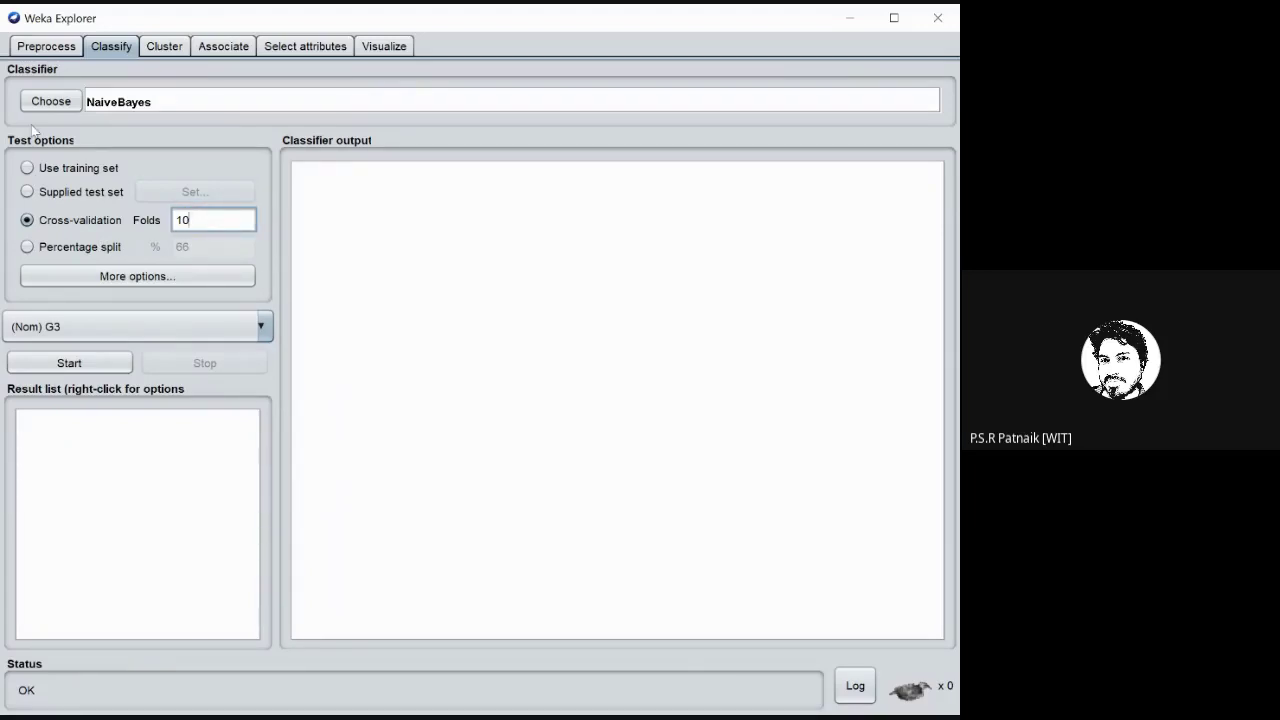
click(30, 48)
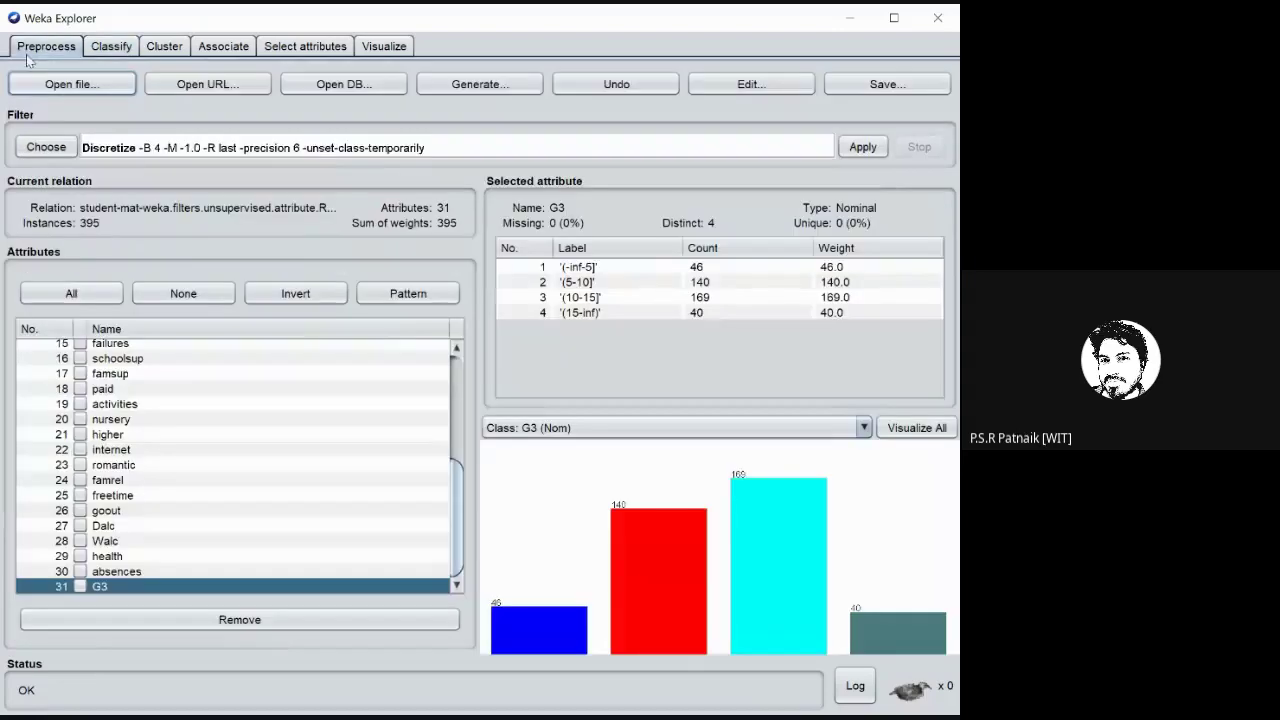
click(80, 586)
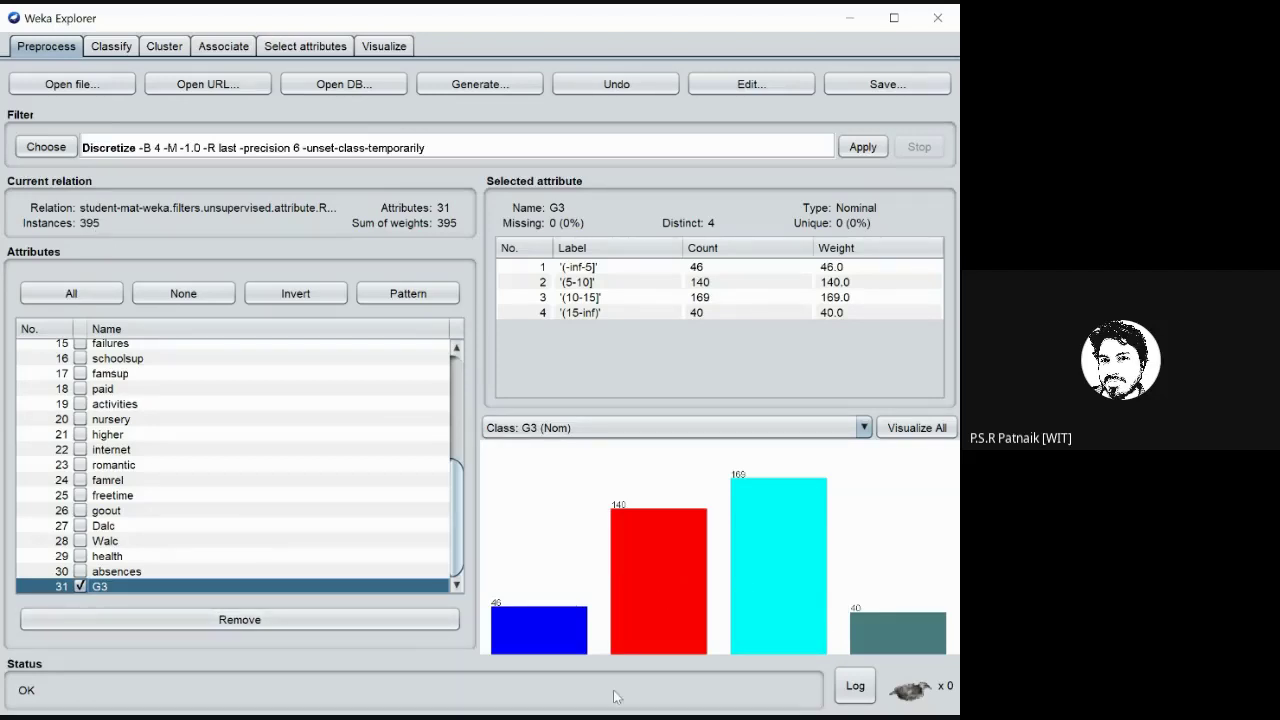
- Compare the cross-validation folds setting with the class counts in G3's bar chart
click(111, 46)
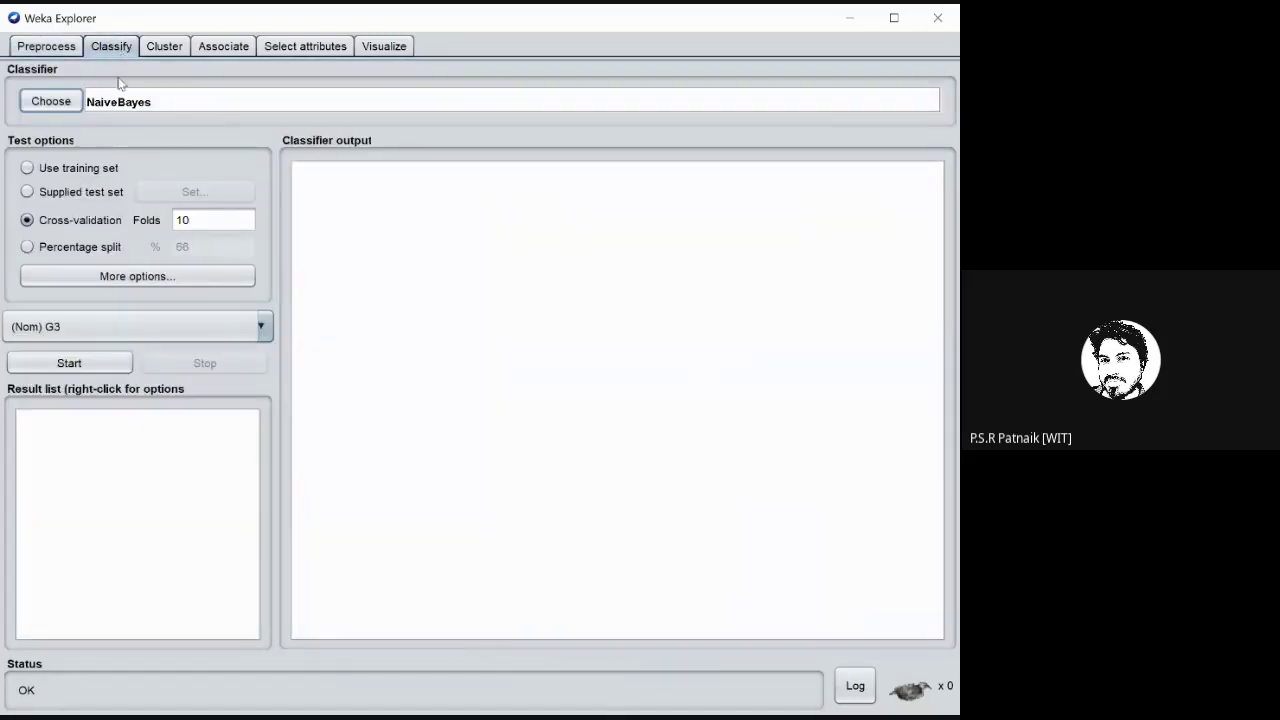
click(183, 220)
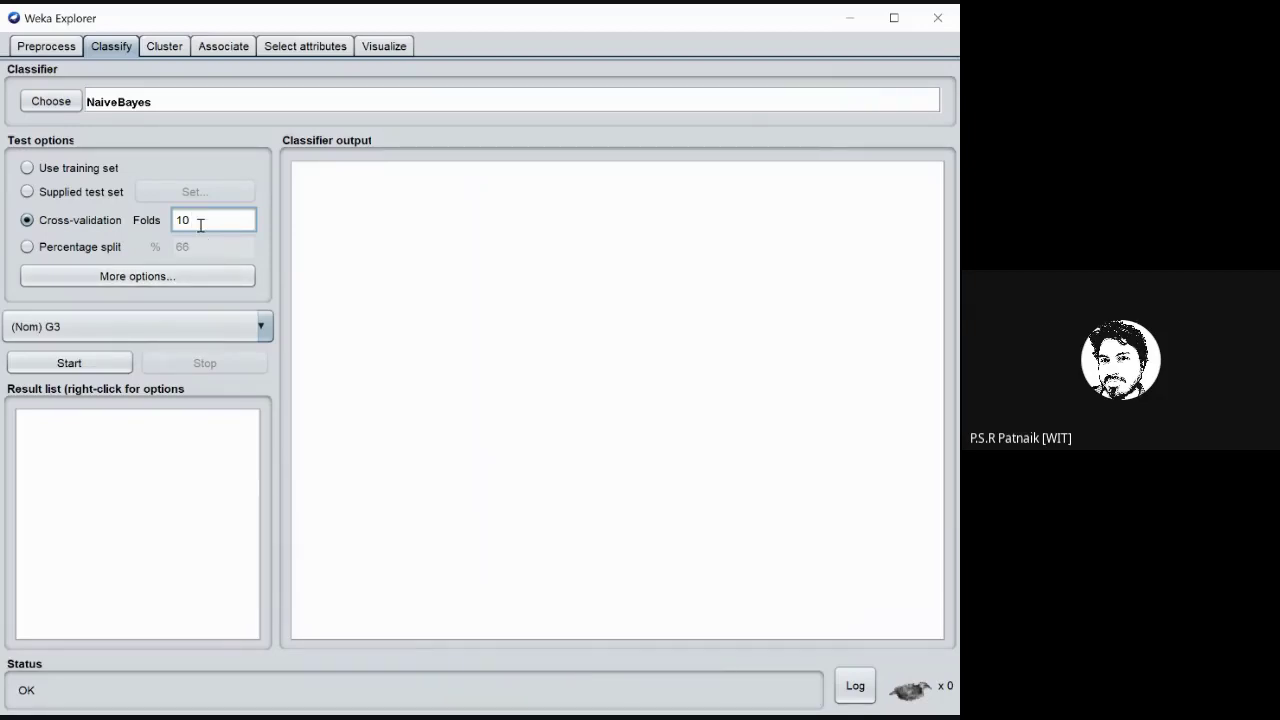
click(46, 46)
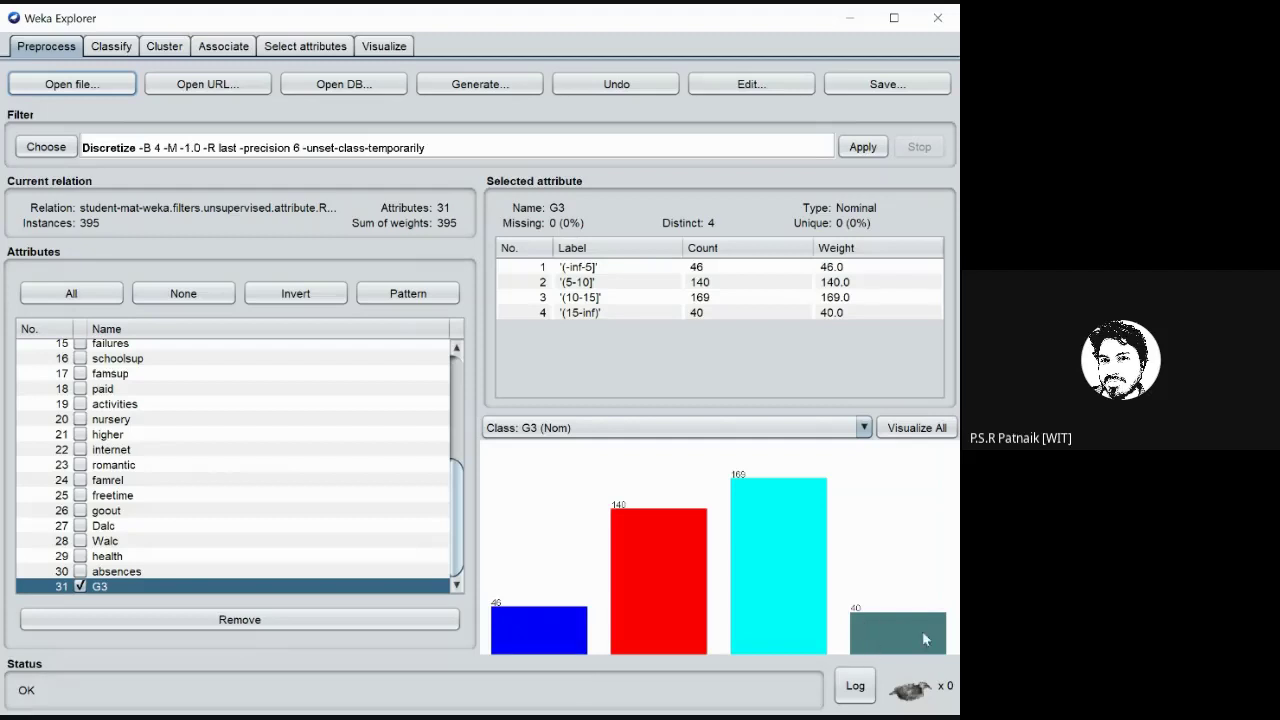
mouse_move(937, 613)
click(116, 46)
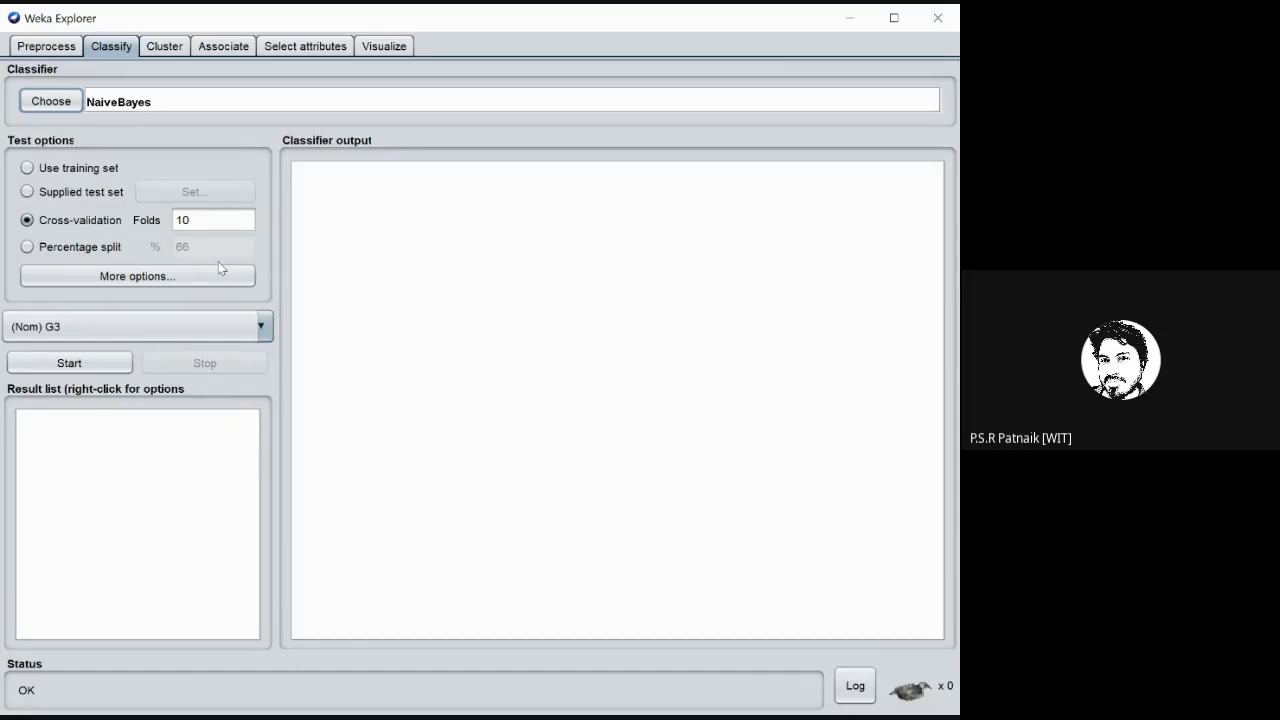
double_click(212, 220)
click(40, 46)
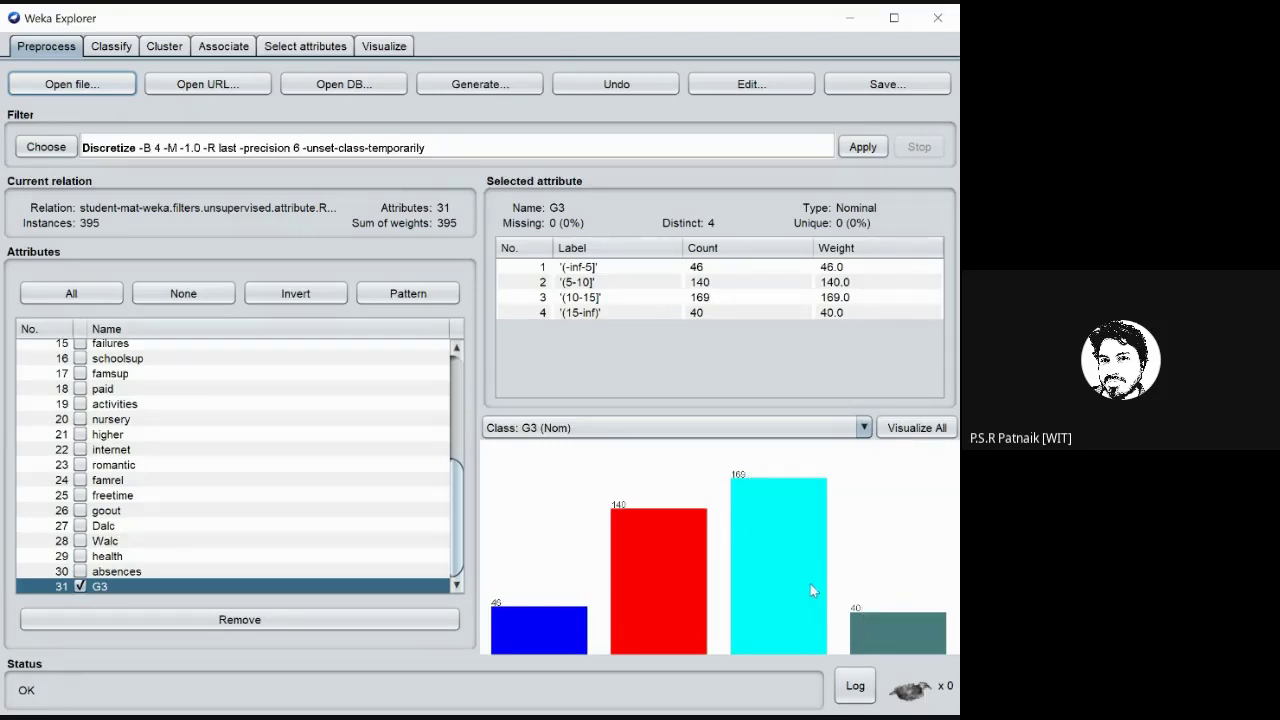
- Set the number of cross-validation folds for the classifier to 5
click(107, 50)
click(203, 217)
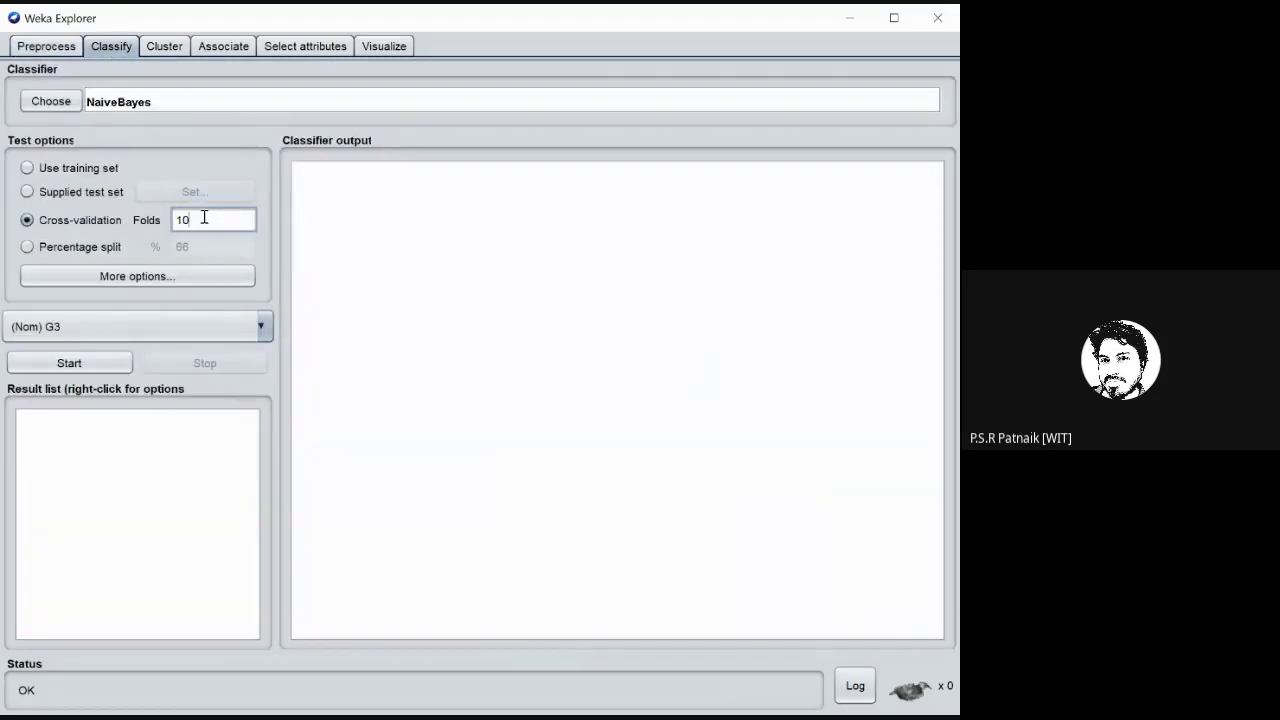
key(BackSpace)
key(BackSpace)
text(5)
click(169, 518)
- Recheck G3's class distribution and run the NaiveBayes classifier on G3 with 5-fold cross-validation
click(46, 46)
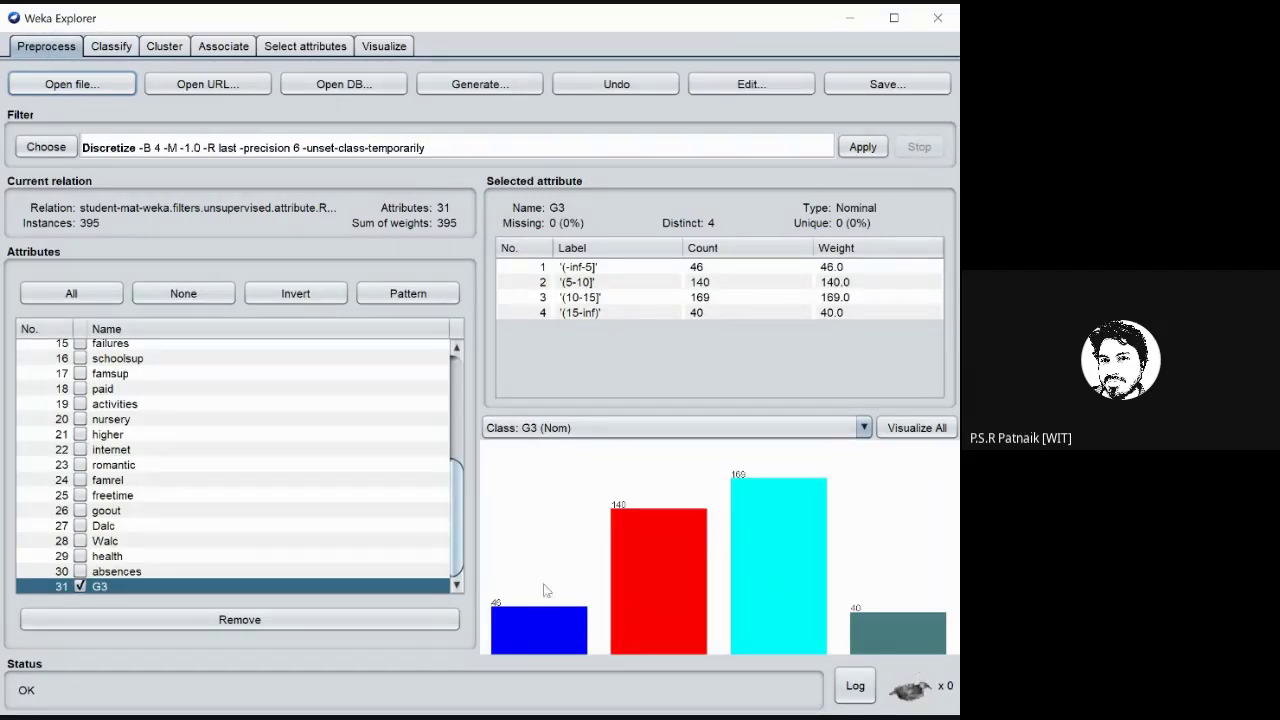
click(112, 46)
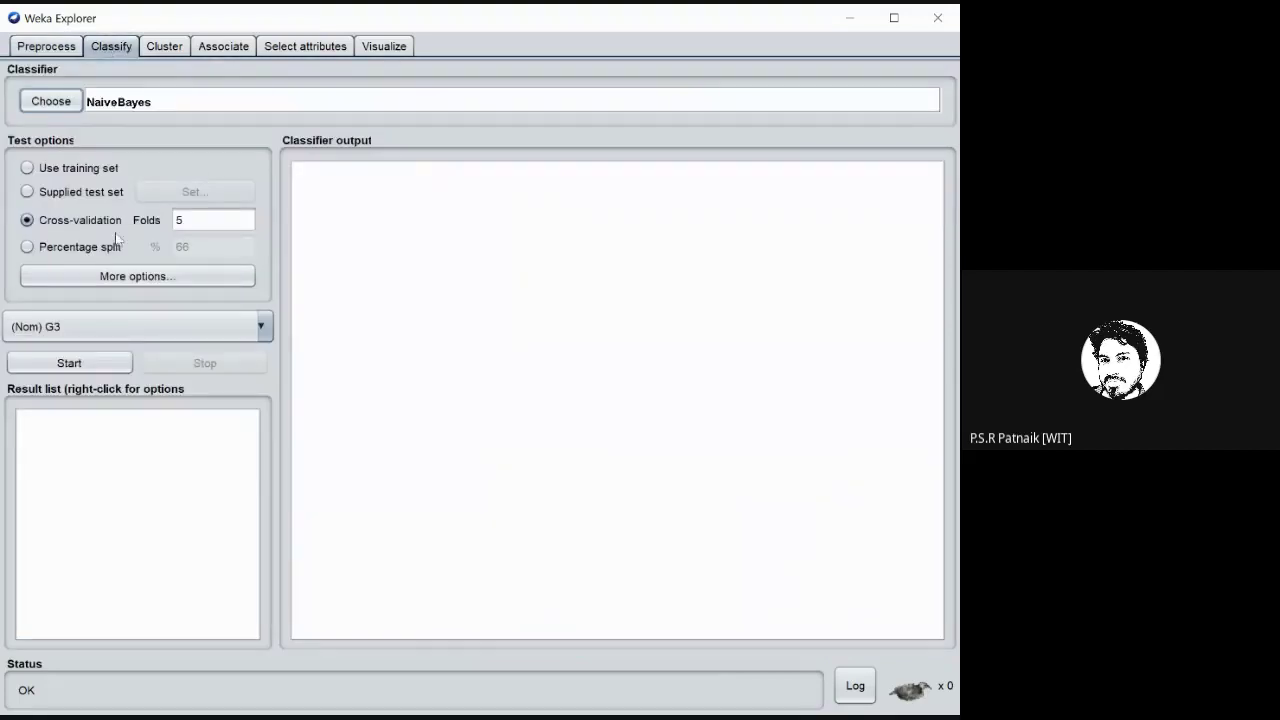
click(95, 368)
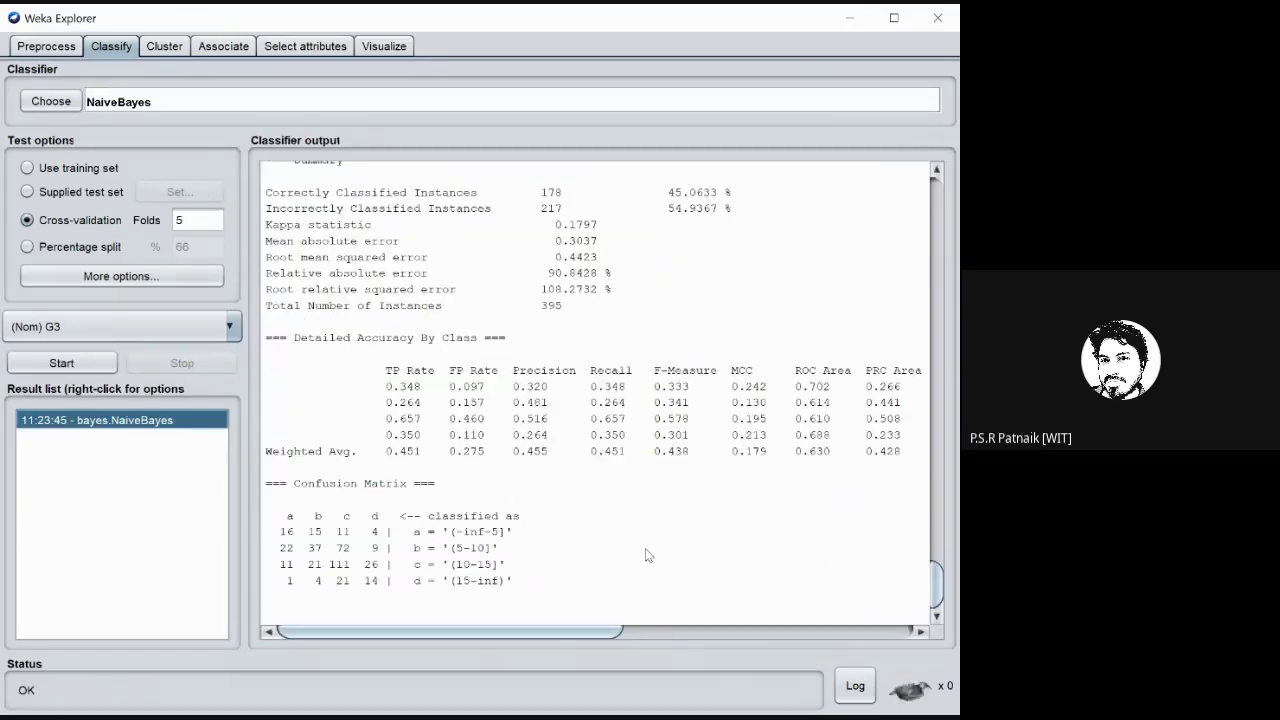
- Examine the correctly and incorrectly classified percentages, the accuracy by class and the confusion matrix in the NaiveBayes output
scroll(645, 555, up, 3)
drag(672, 338, 683, 345)
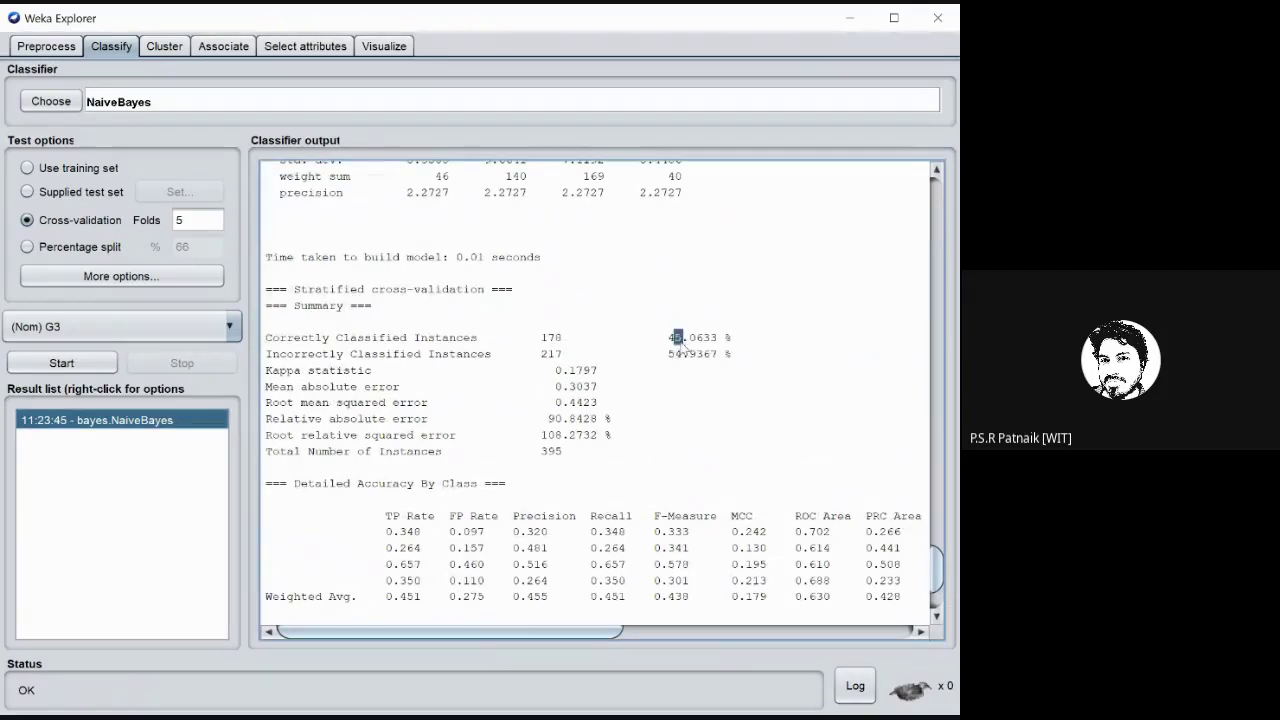
click(678, 342)
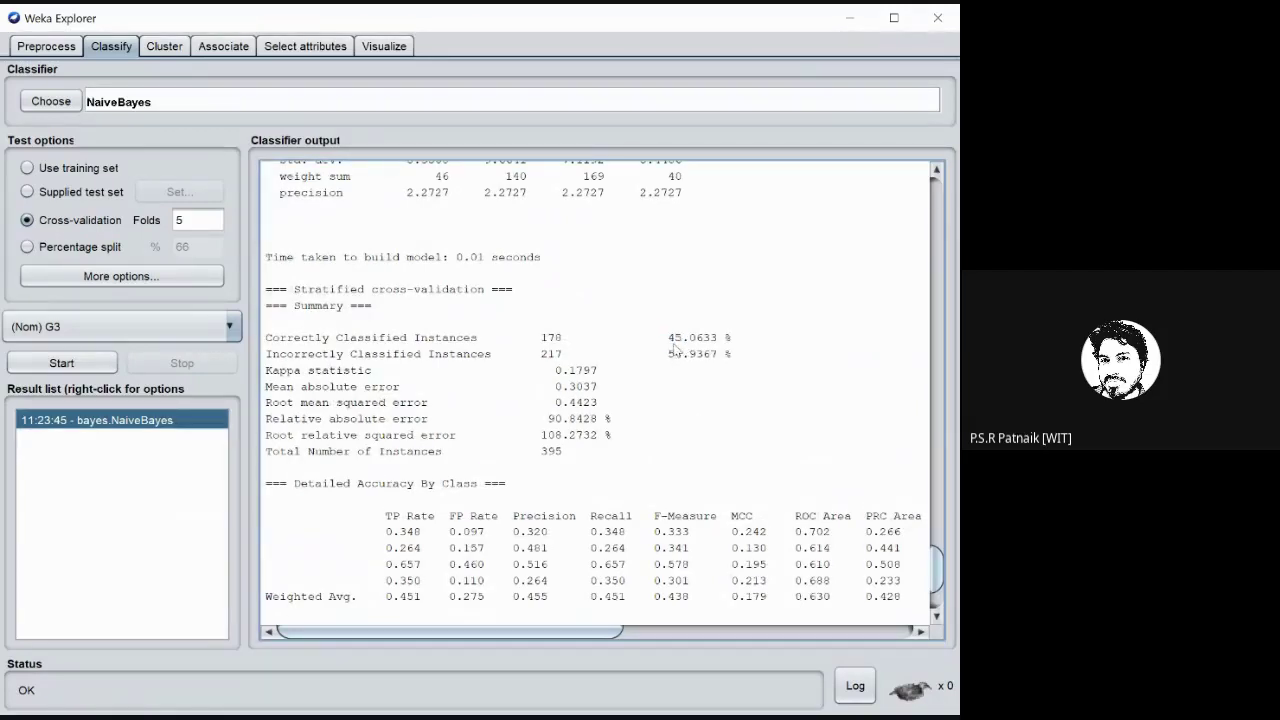
scroll(728, 471, up, 3)
scroll(728, 480, down, 6)
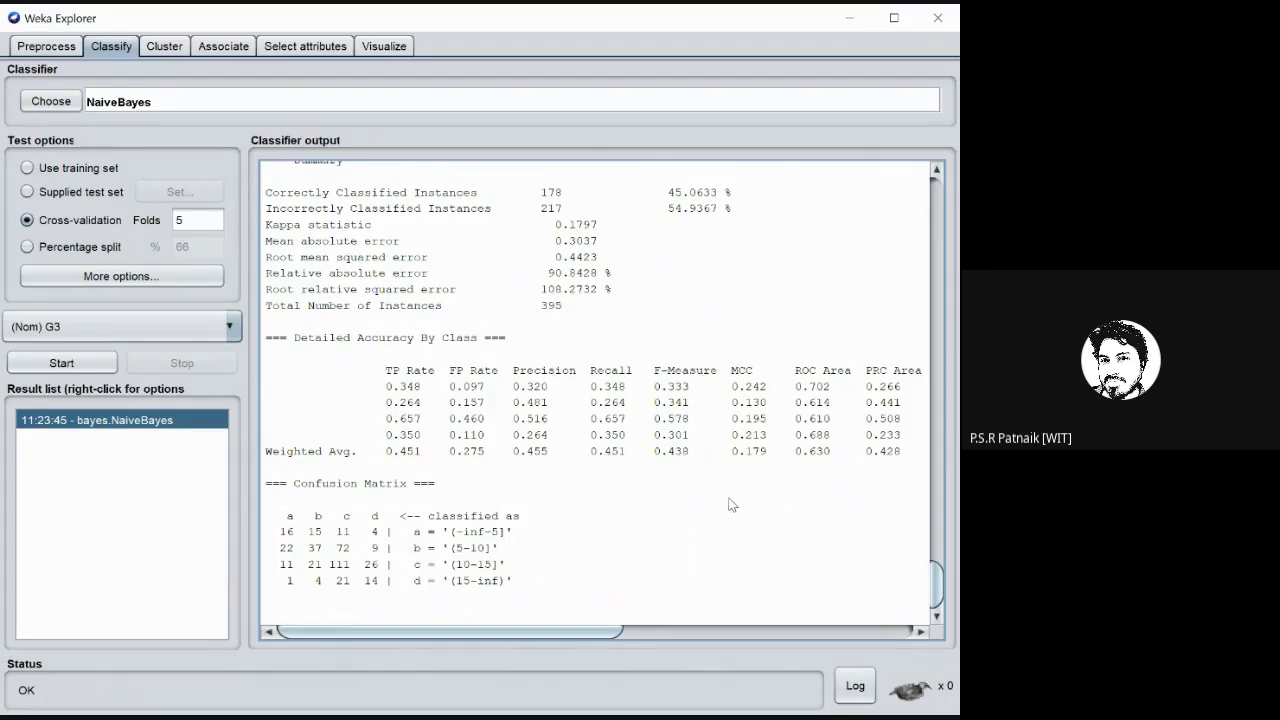
scroll(729, 504, up, 2)
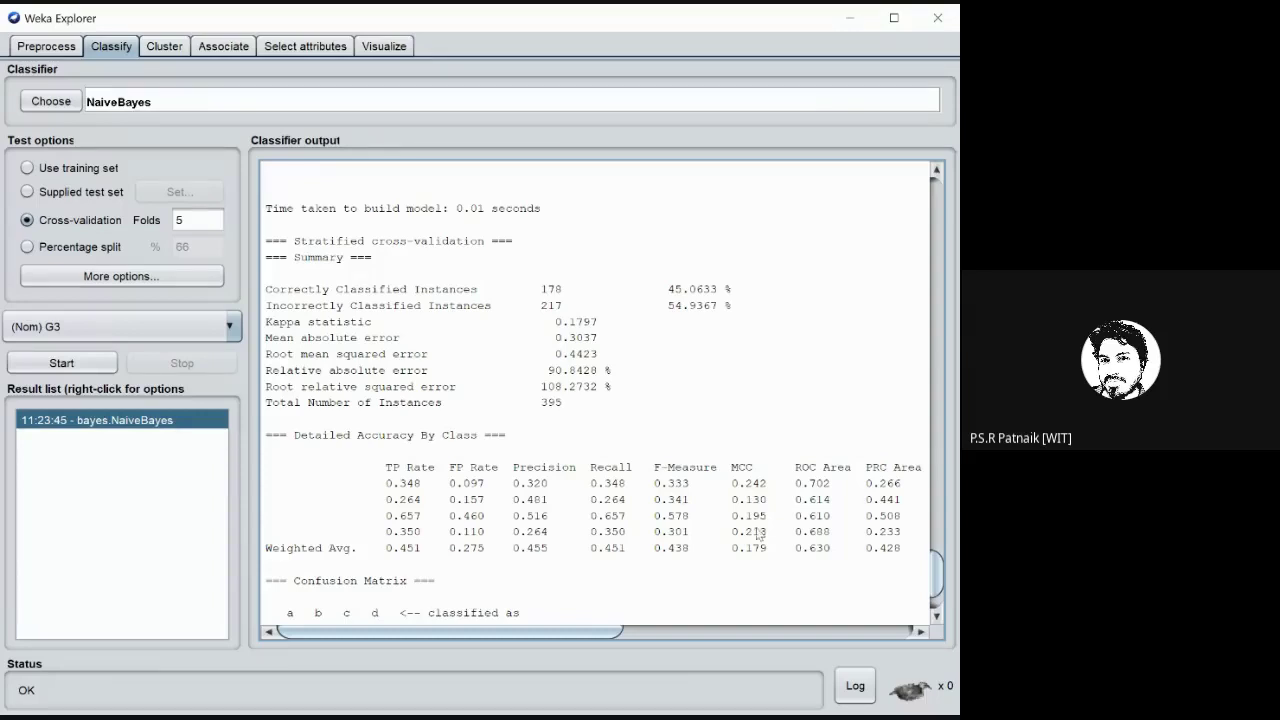
scroll(760, 528, down, 3)
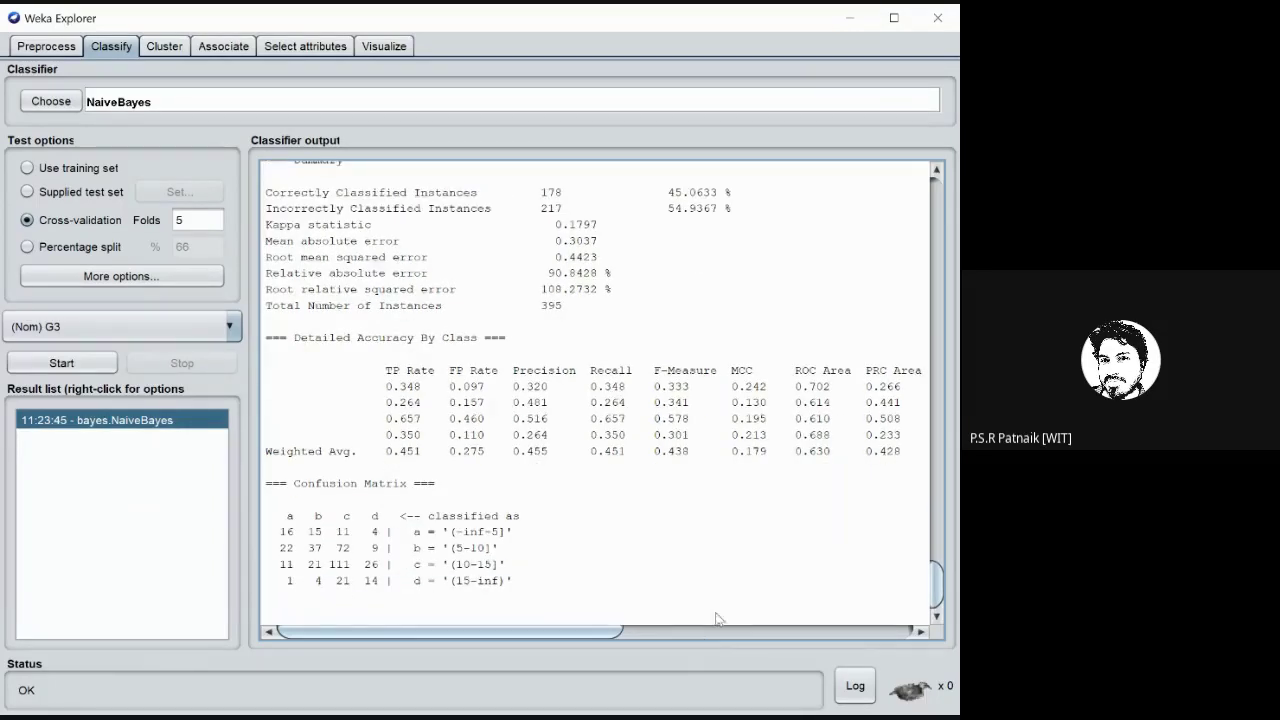
scroll(723, 557, up, 3)
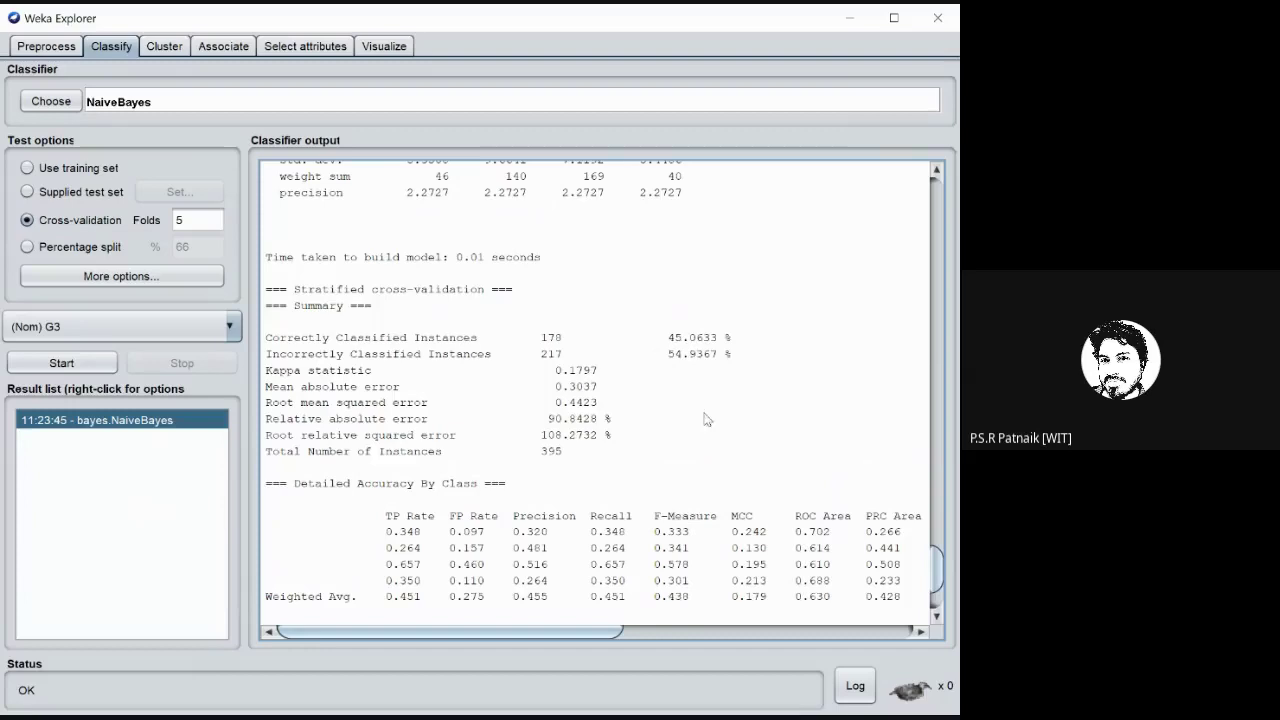
scroll(708, 420, down, 3)
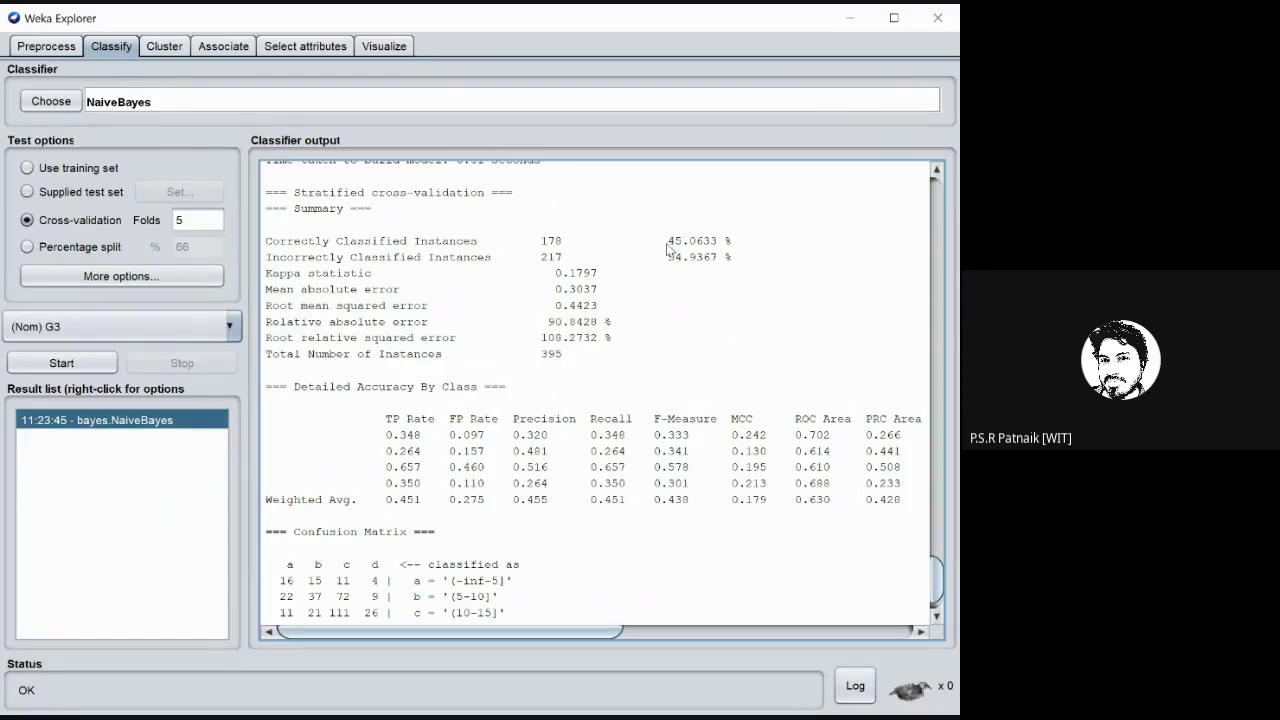
drag(667, 249, 735, 246)
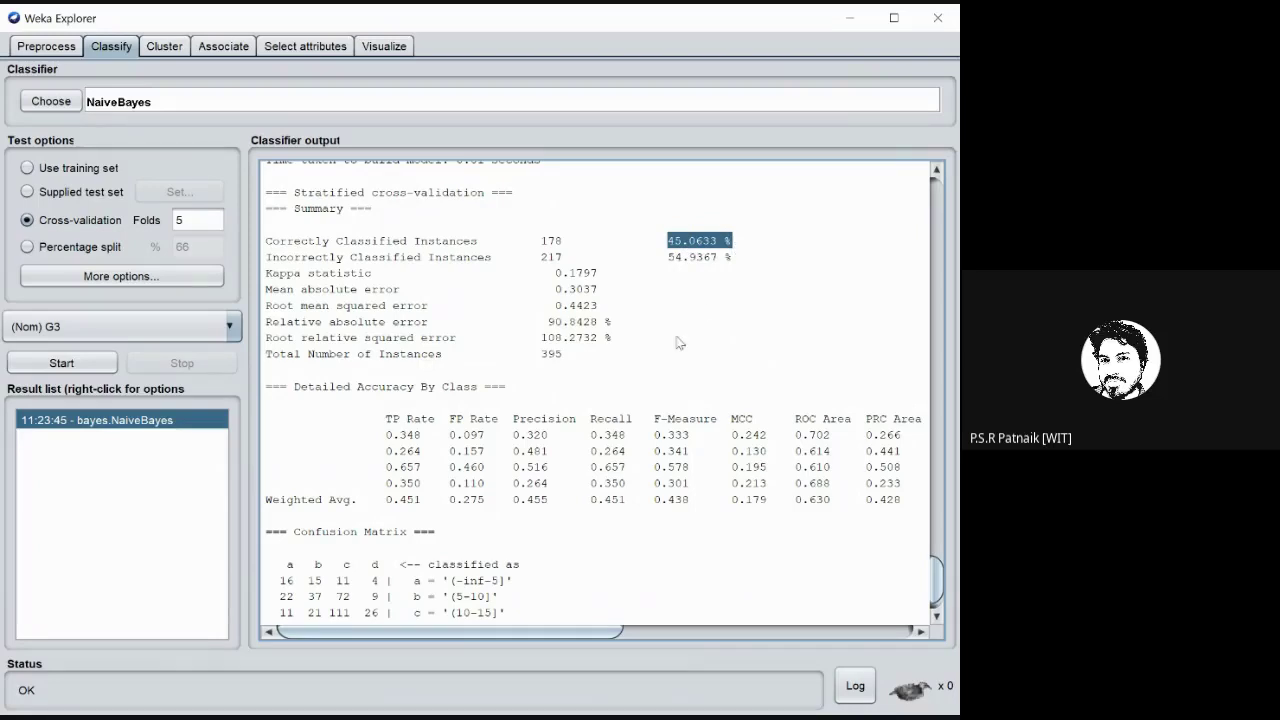
click(676, 340)
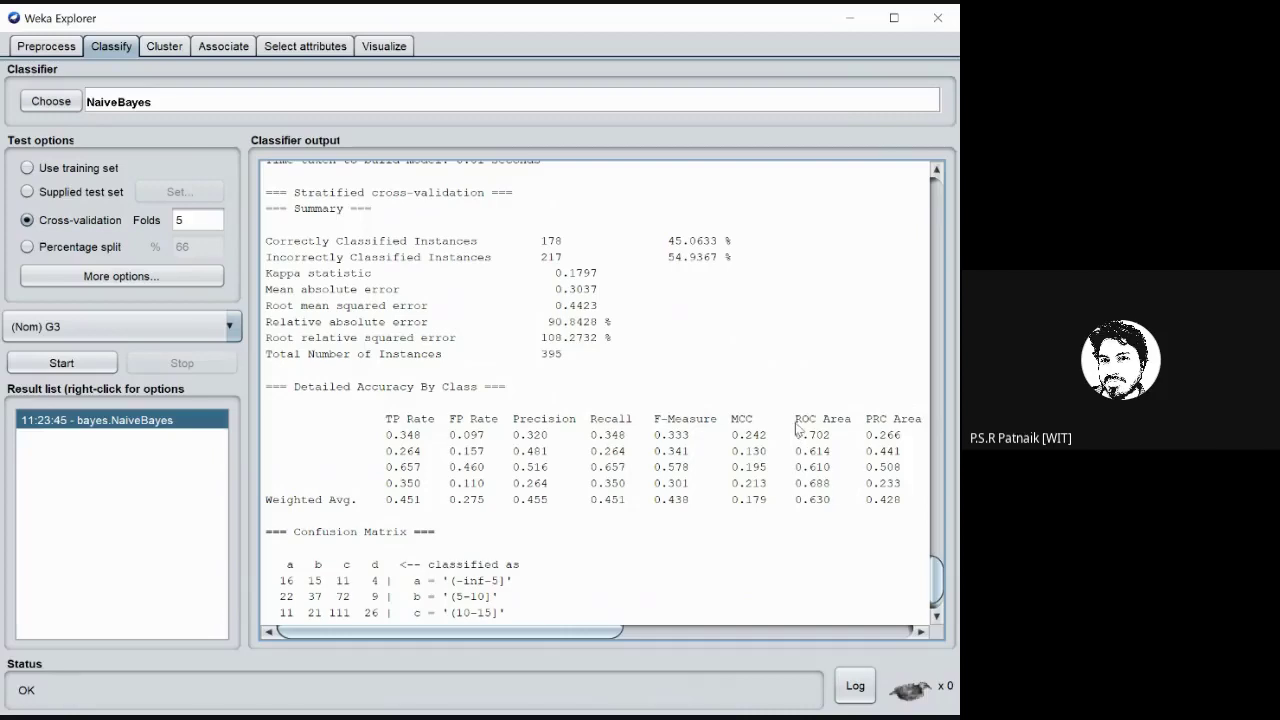
- Examine the ROC Area, PRC Area, Precision and Recall columns in the detailed accuracy table
drag(795, 420, 850, 421)
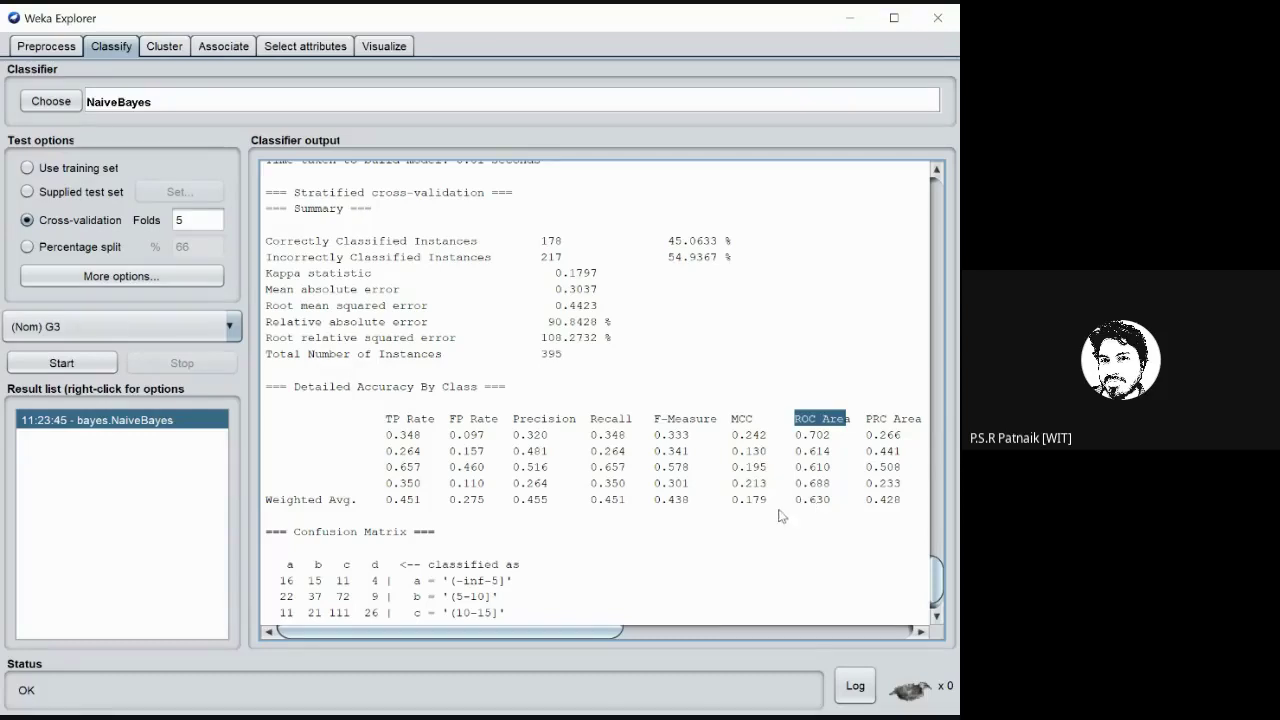
click(816, 550)
drag(866, 424, 922, 424)
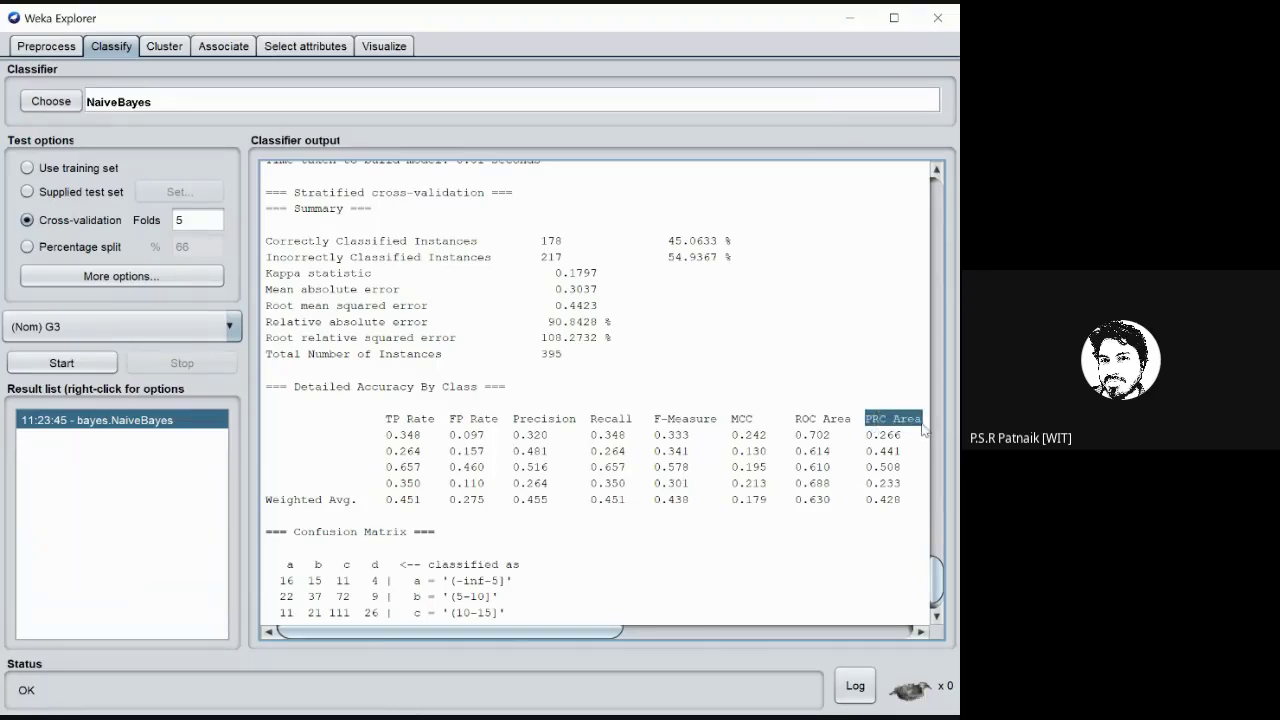
click(885, 430)
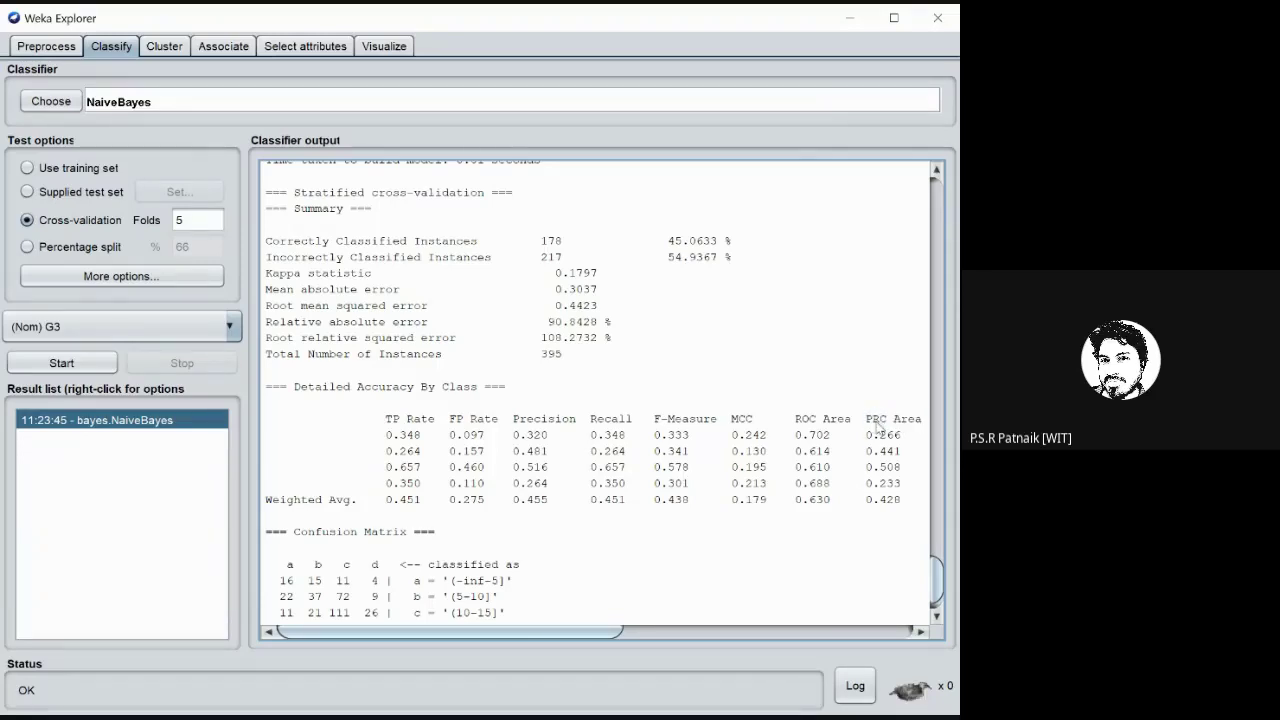
drag(512, 420, 630, 427)
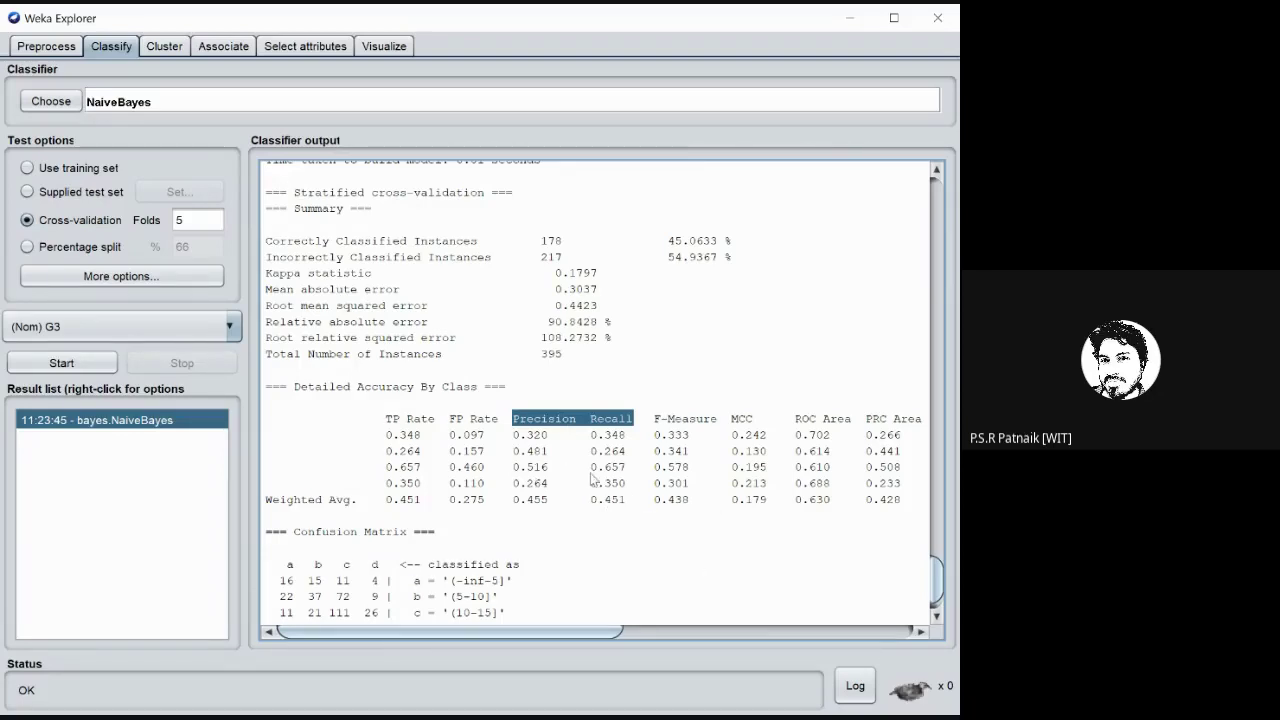
click(671, 549)
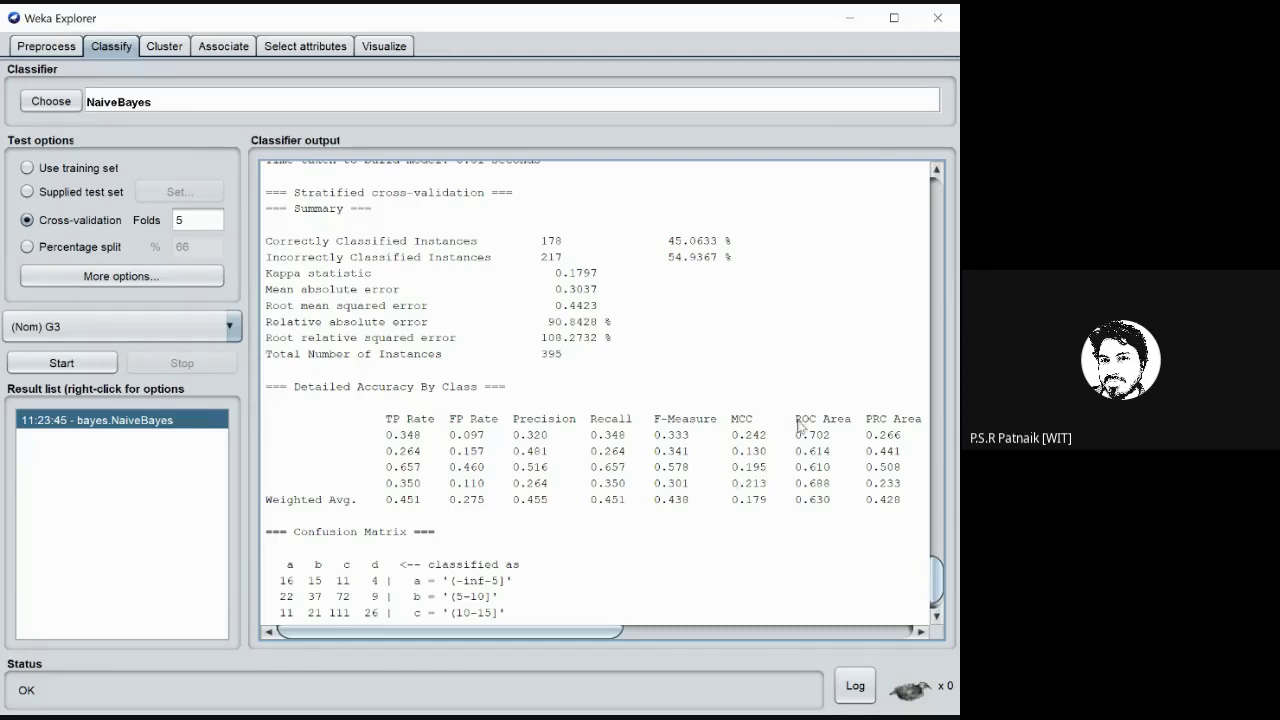
- Compare the ROC Area values of the individual G3 classes with the percentage of correctly classified instances
drag(795, 420, 851, 428)
click(829, 447)
drag(797, 427, 853, 427)
click(808, 431)
drag(399, 485, 833, 487)
click(796, 489)
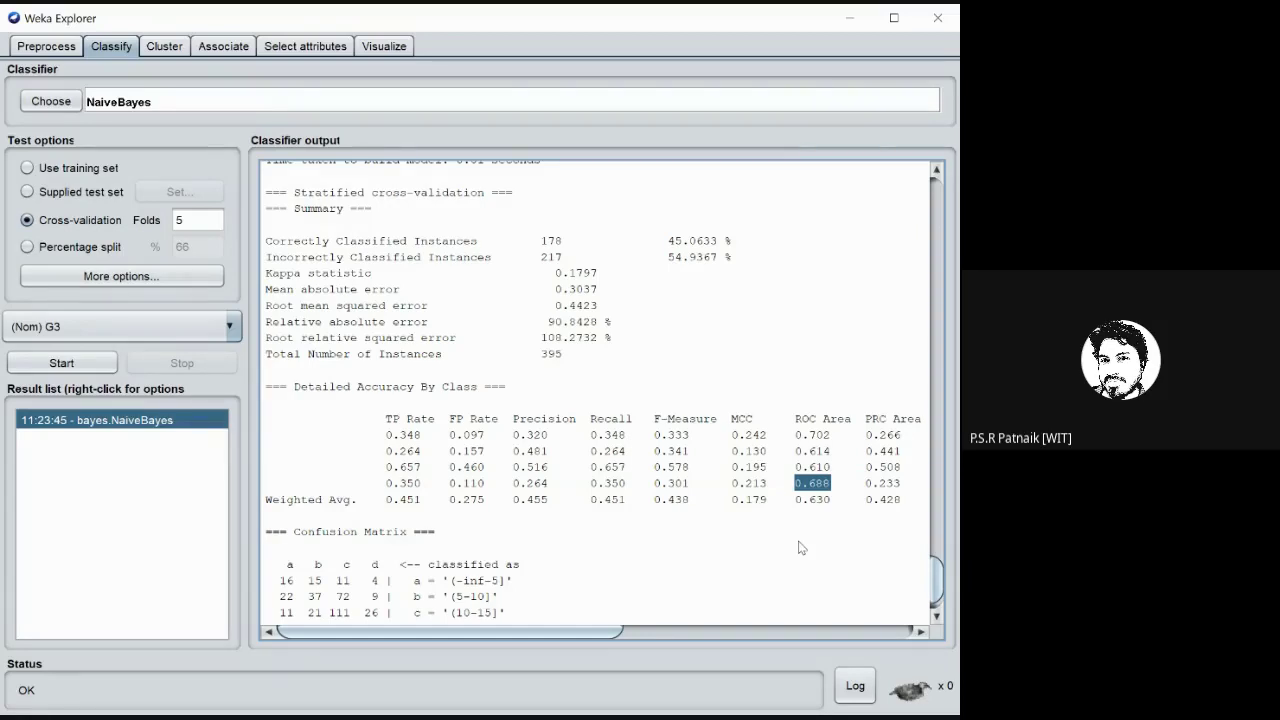
click(800, 433)
drag(796, 420, 818, 447)
click(810, 455)
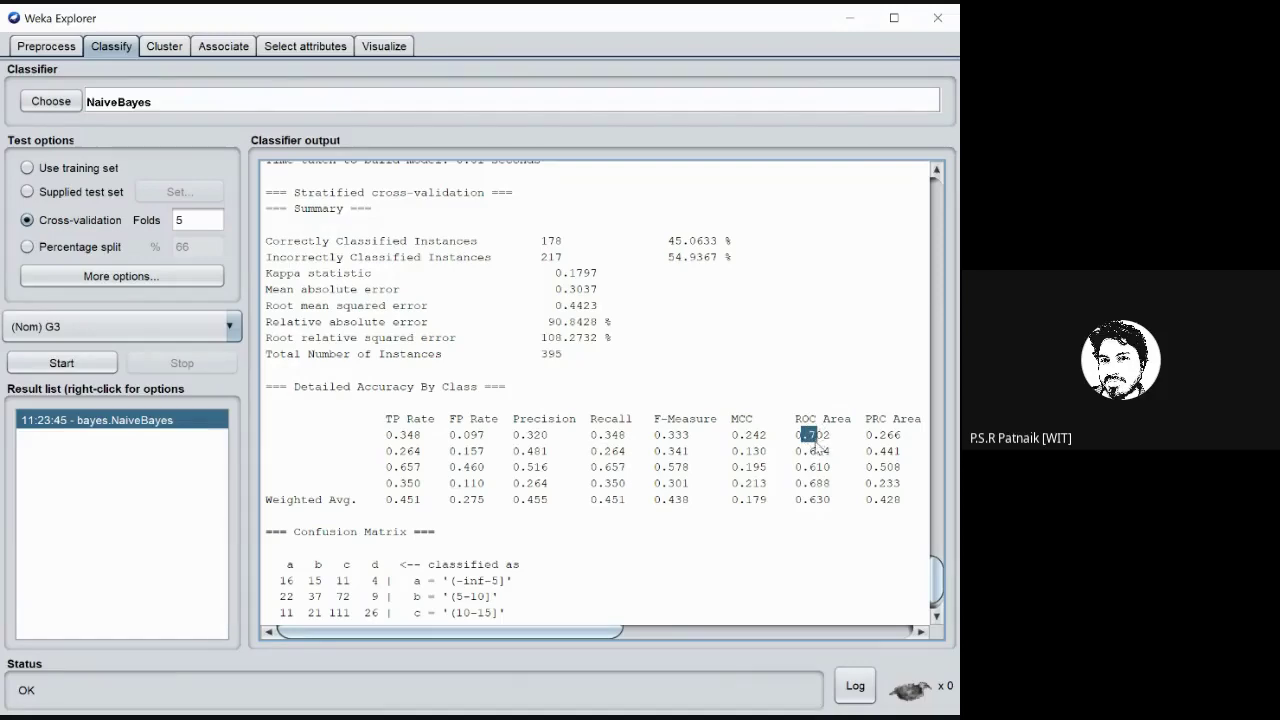
click(825, 486)
drag(796, 435, 829, 442)
click(812, 500)
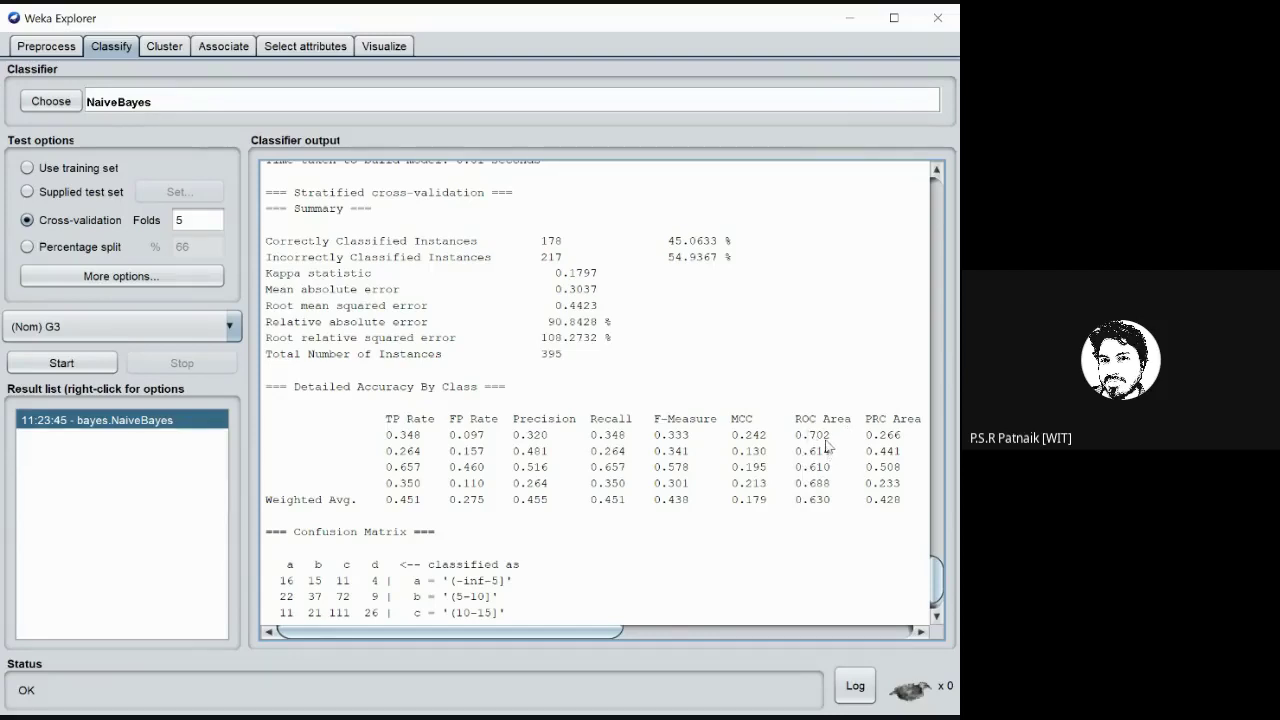
drag(669, 242, 743, 243)
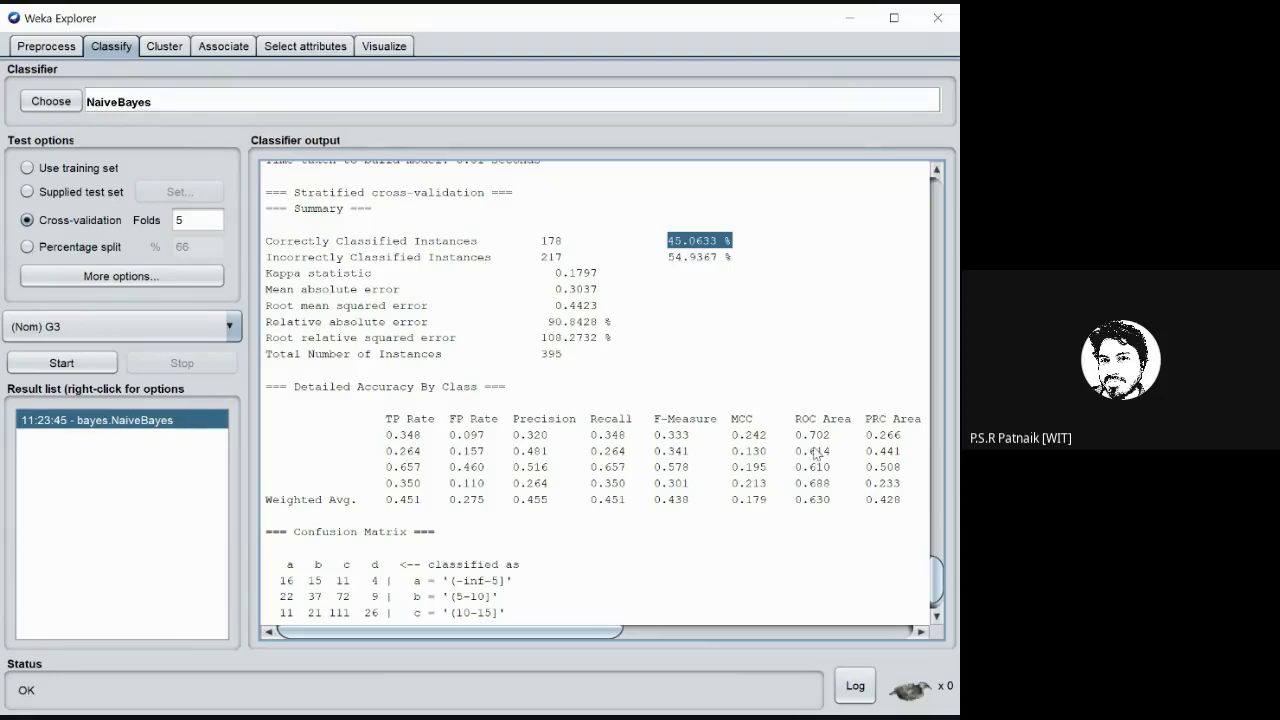
- Examine each class's ROC Area value and the weighted average in the NaiveBayes detailed accuracy table
click(811, 477)
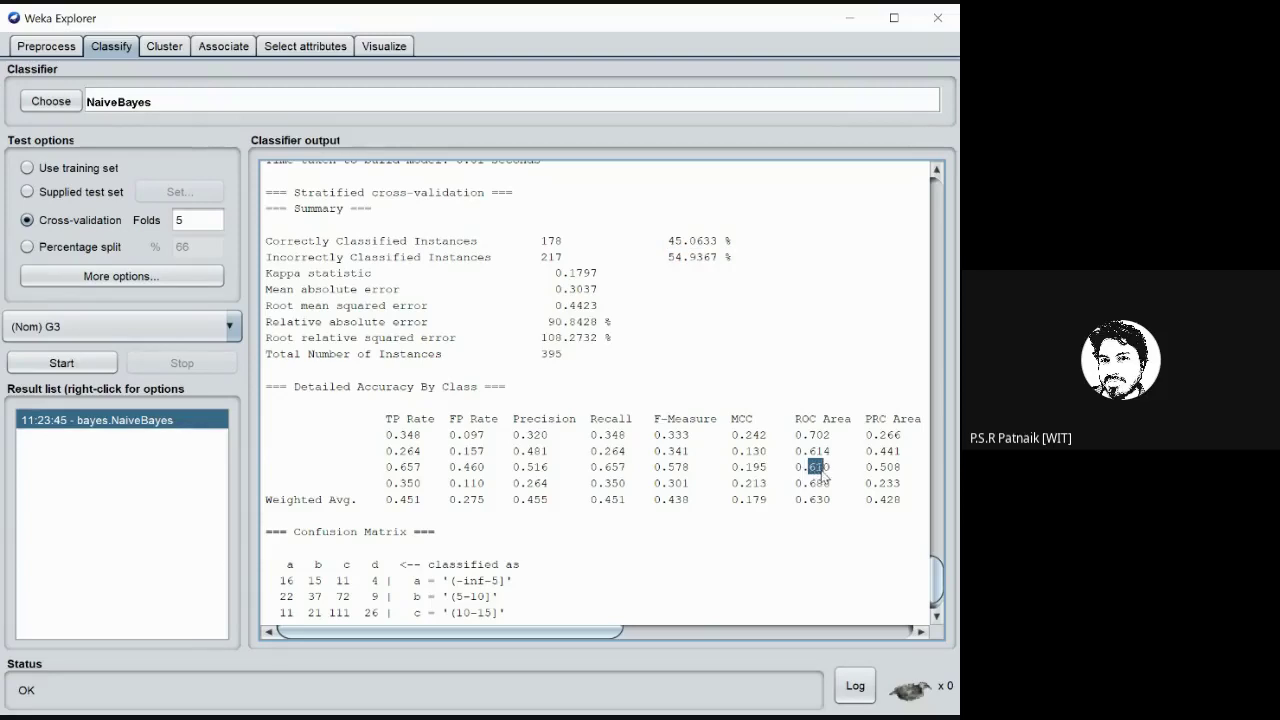
click(822, 475)
drag(830, 436, 816, 436)
click(815, 448)
drag(811, 441, 825, 442)
click(828, 506)
scroll(810, 544, down, 1)
scroll(796, 541, up, 2)
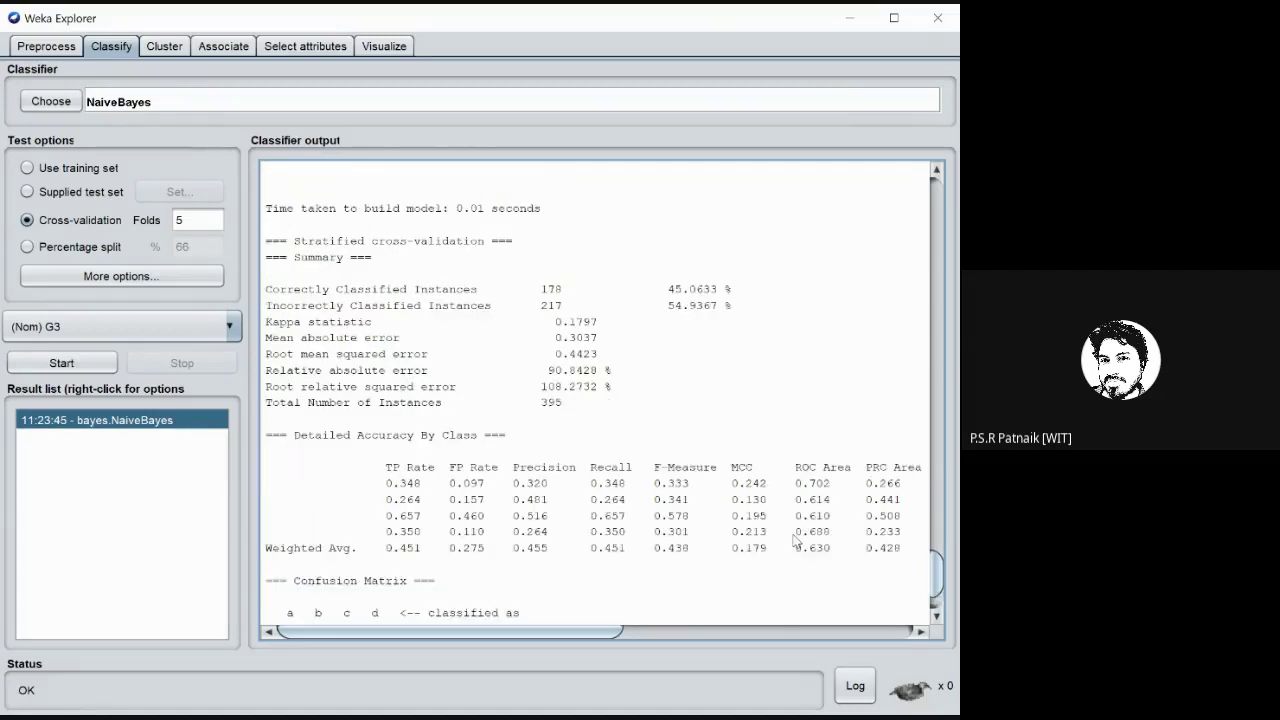
scroll(795, 539, down, 1)
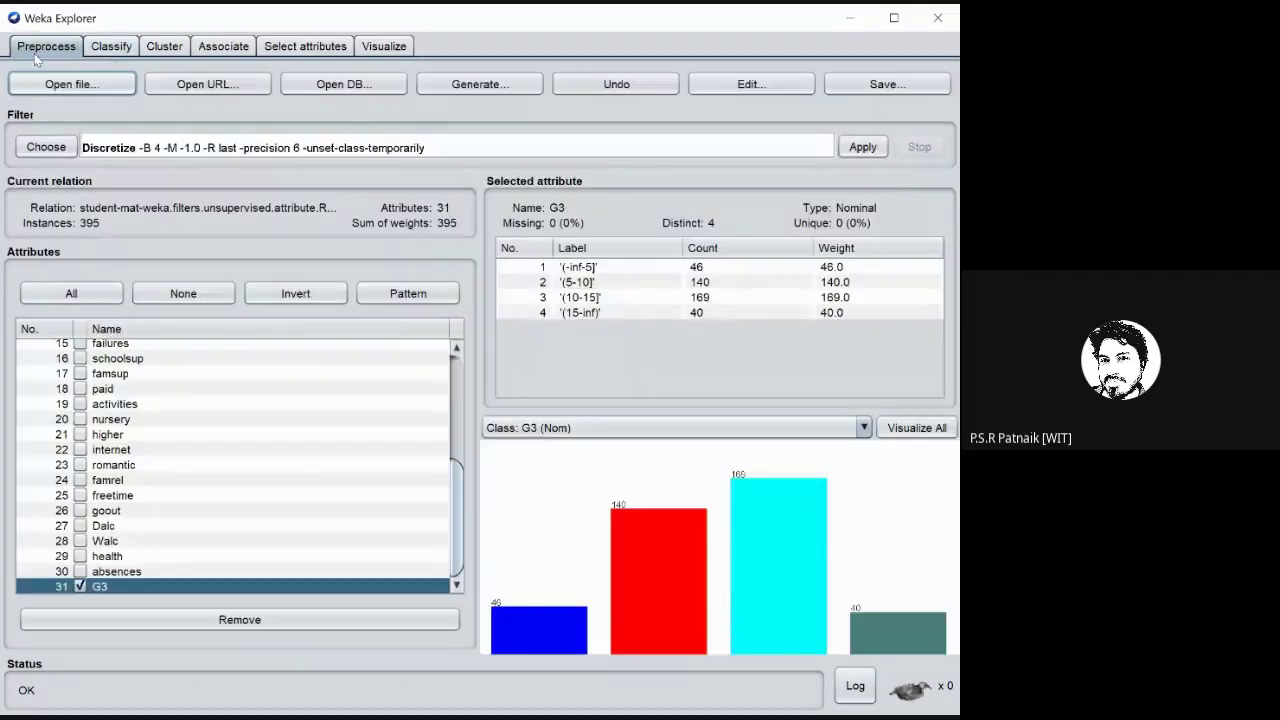
- Review the full list of dataset attributes, from school through G3, in the preprocessing view
click(46, 46)
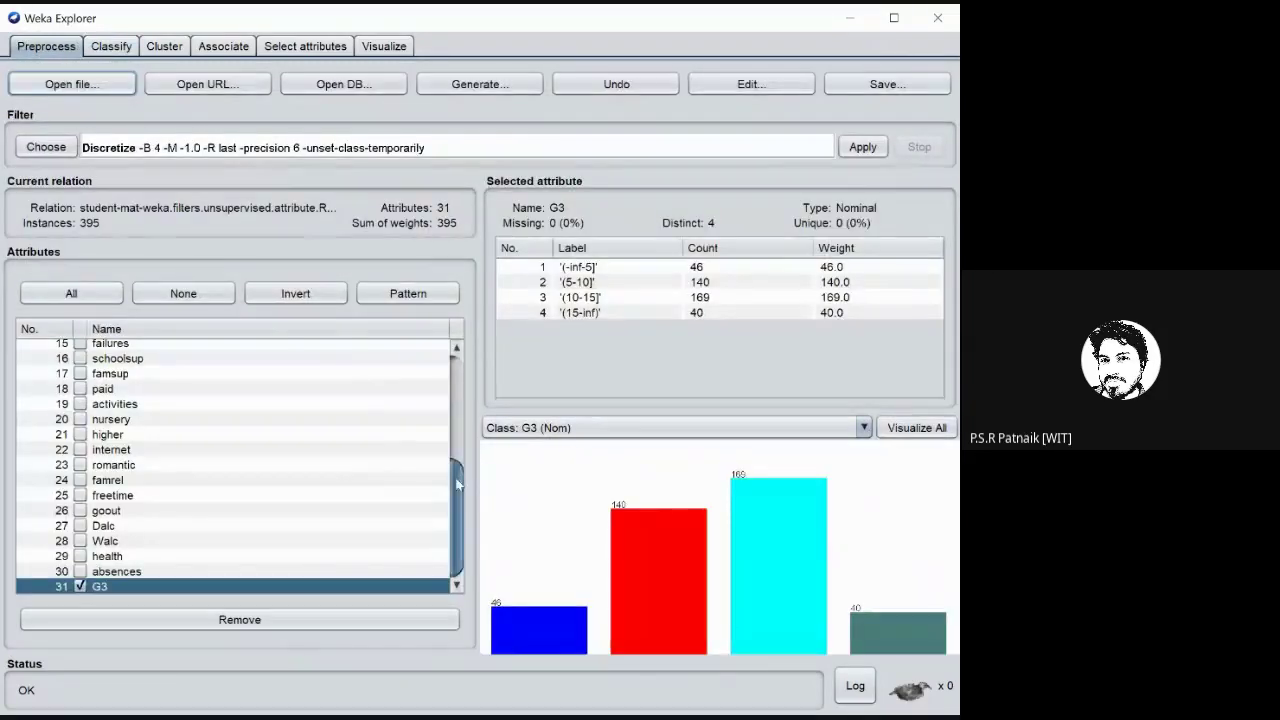
drag(456, 484, 451, 526)
drag(460, 547, 470, 425)
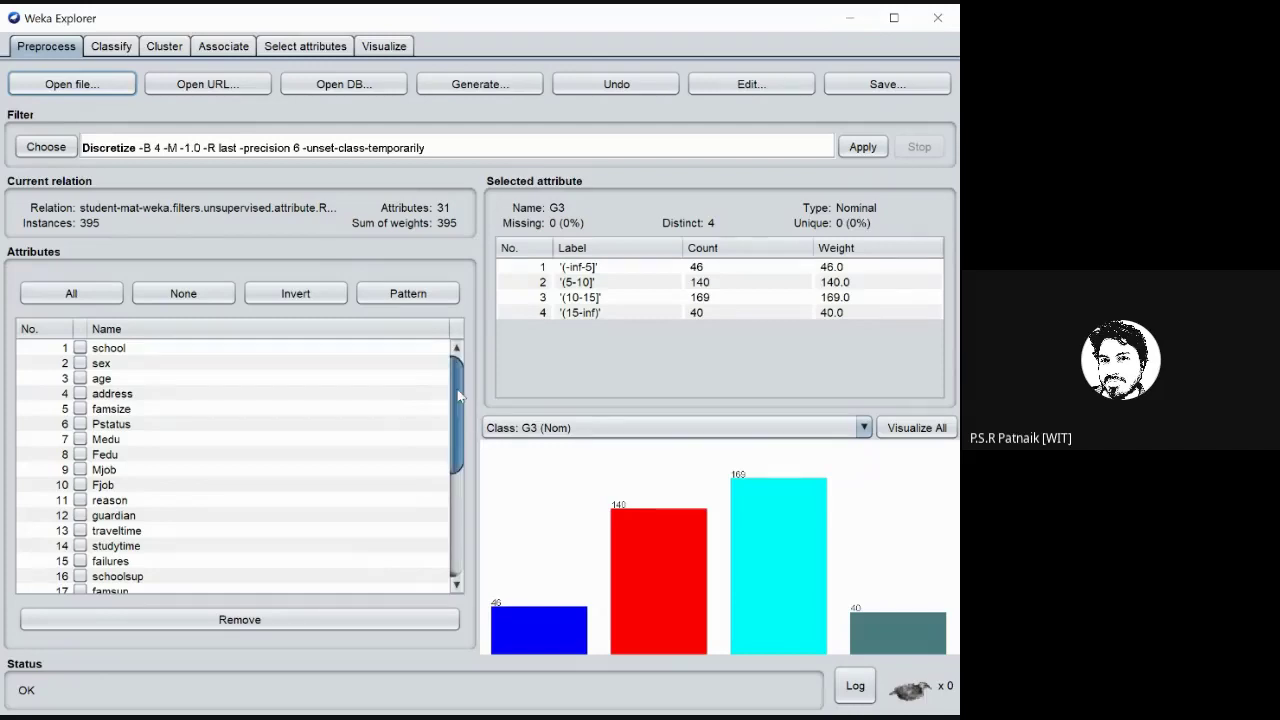
drag(469, 414, 469, 495)
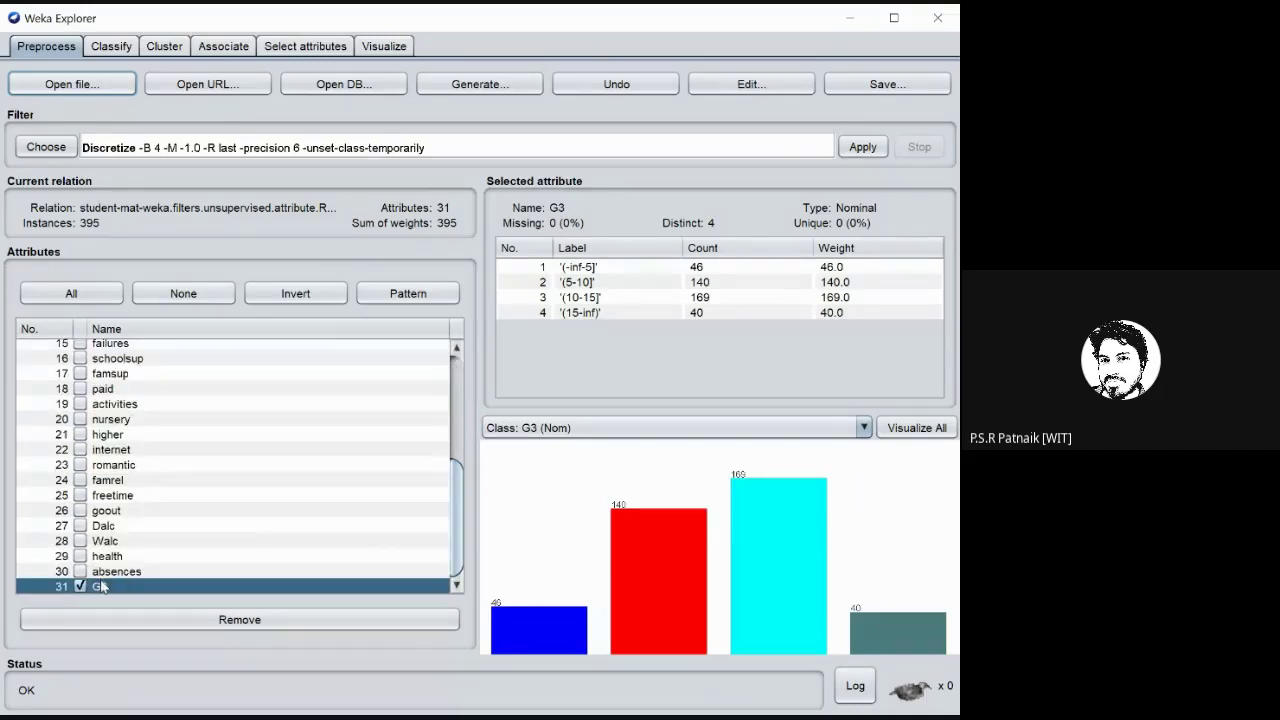
drag(460, 512, 475, 391)
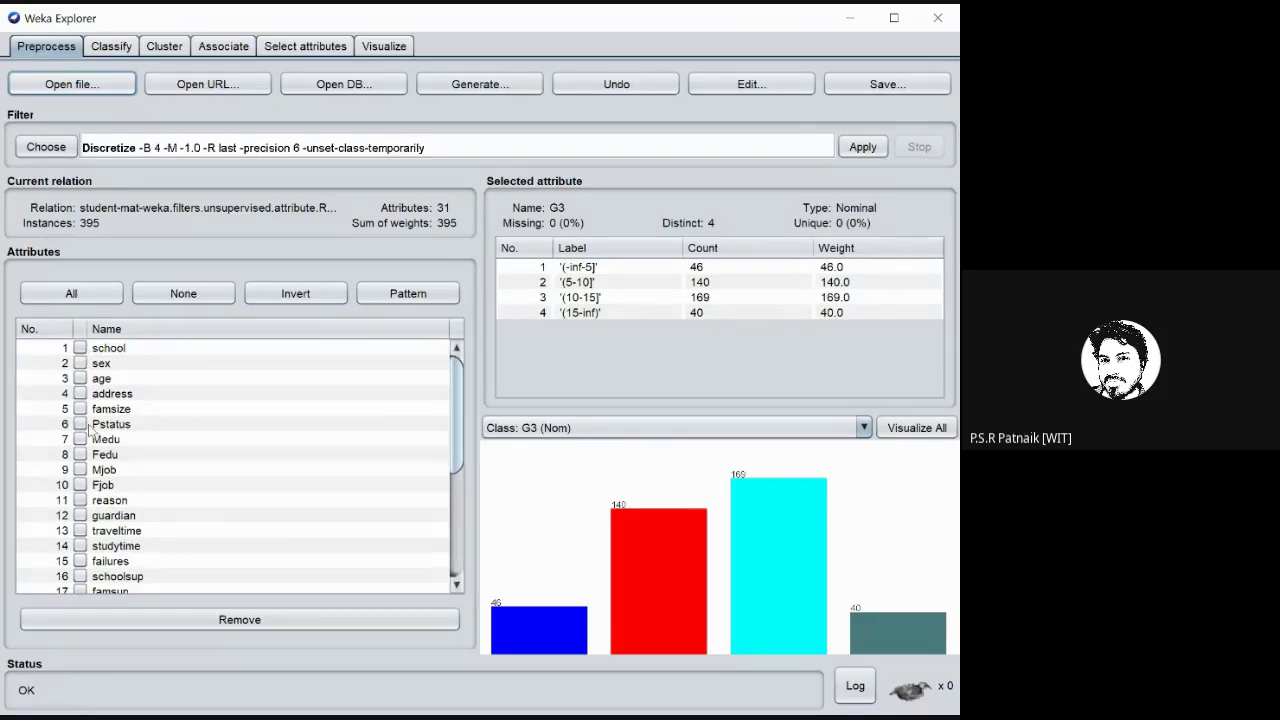
drag(455, 420, 447, 552)
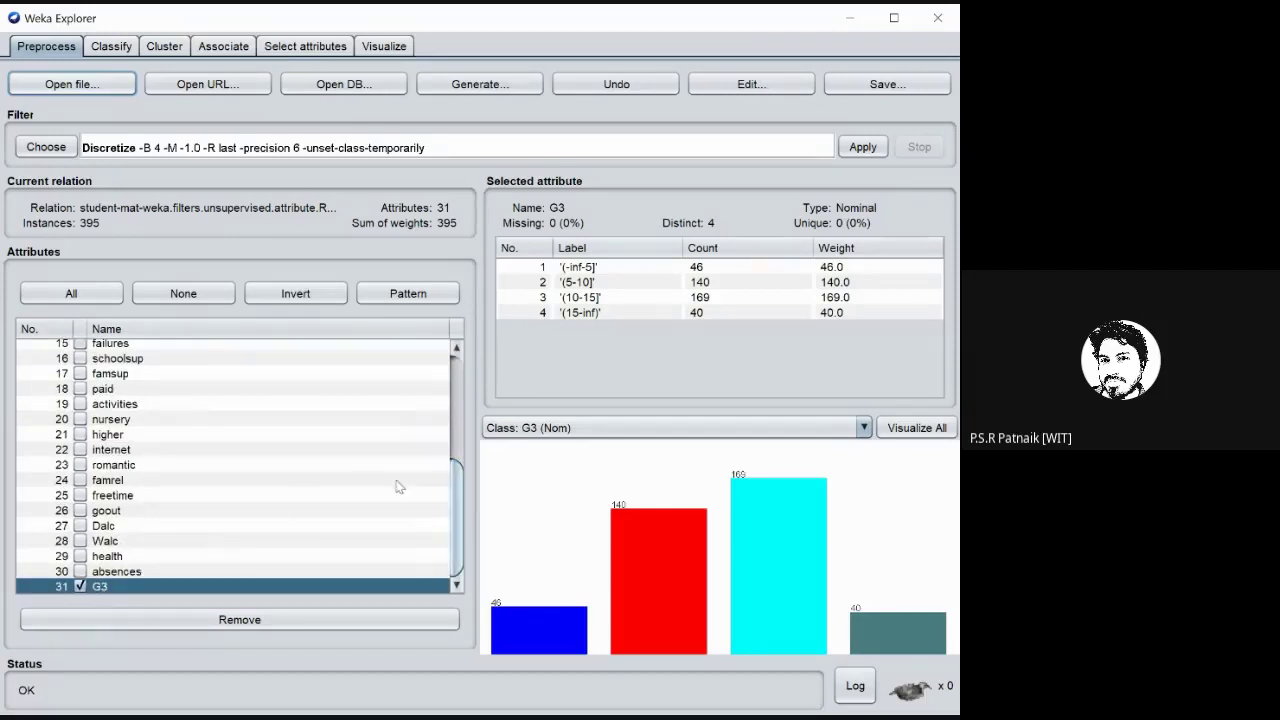
drag(458, 536, 206, 414)
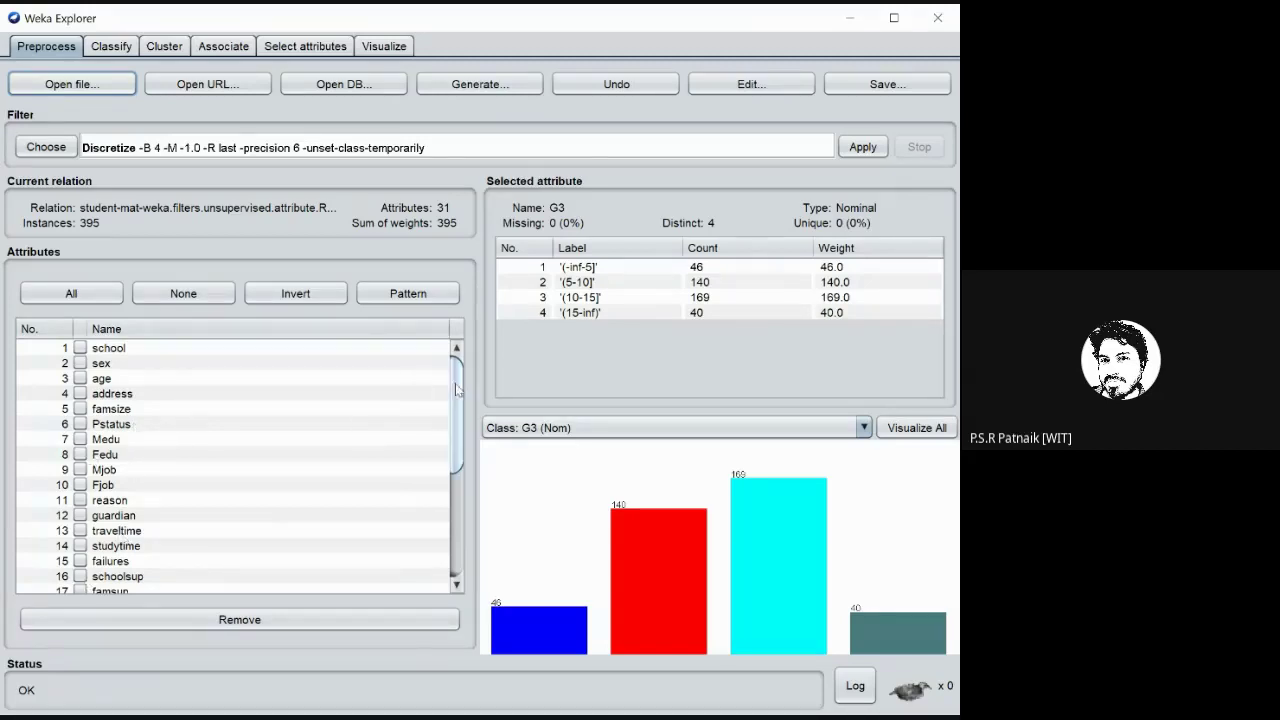
drag(457, 400, 457, 500)
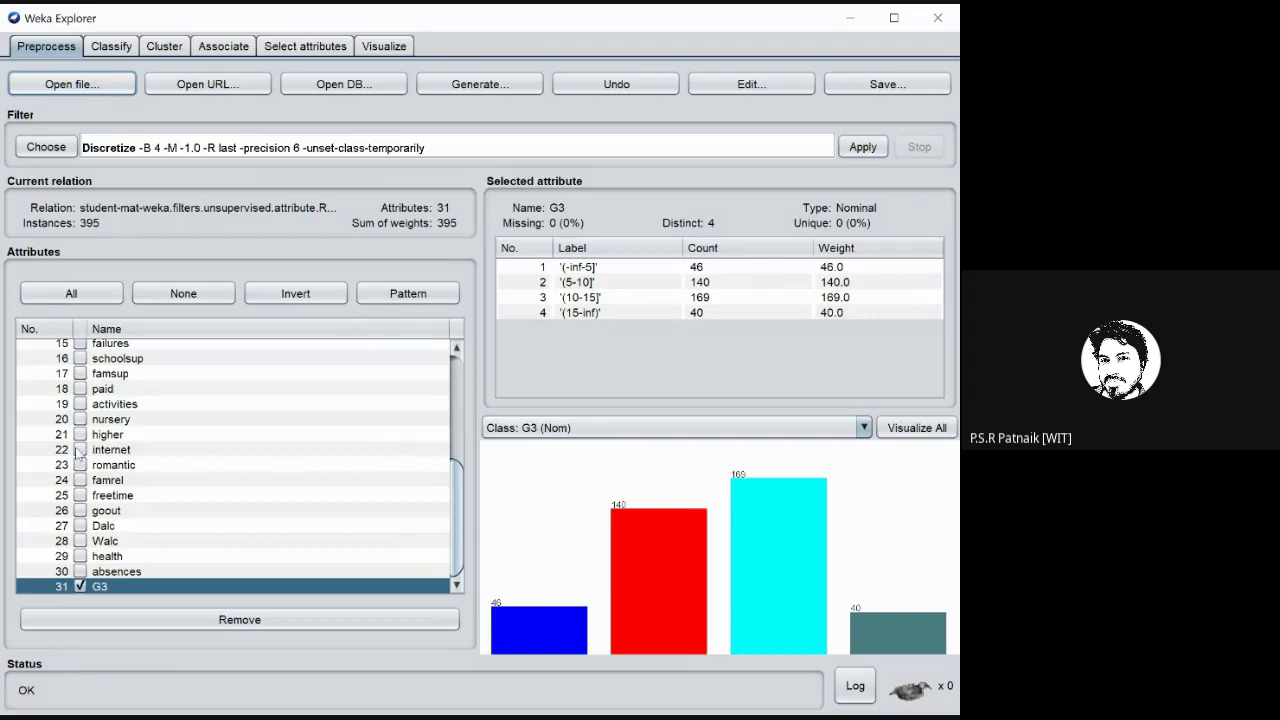
drag(458, 528, 446, 417)
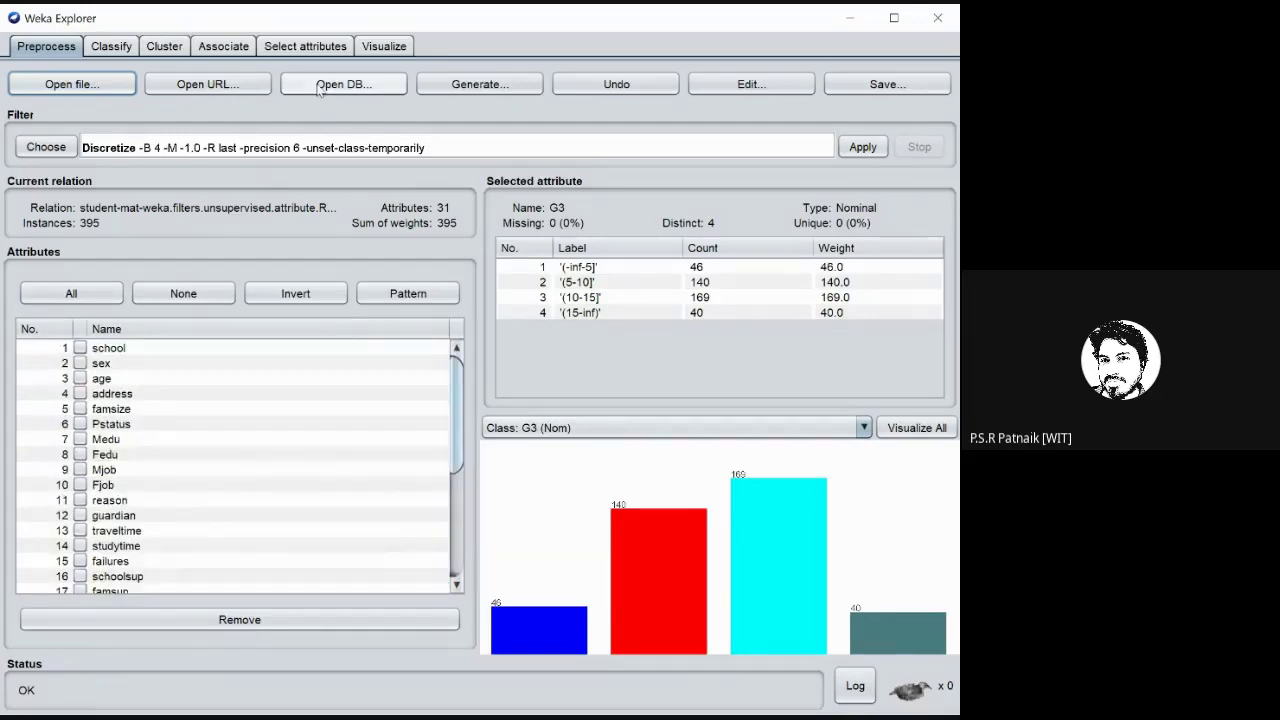
click(281, 50)
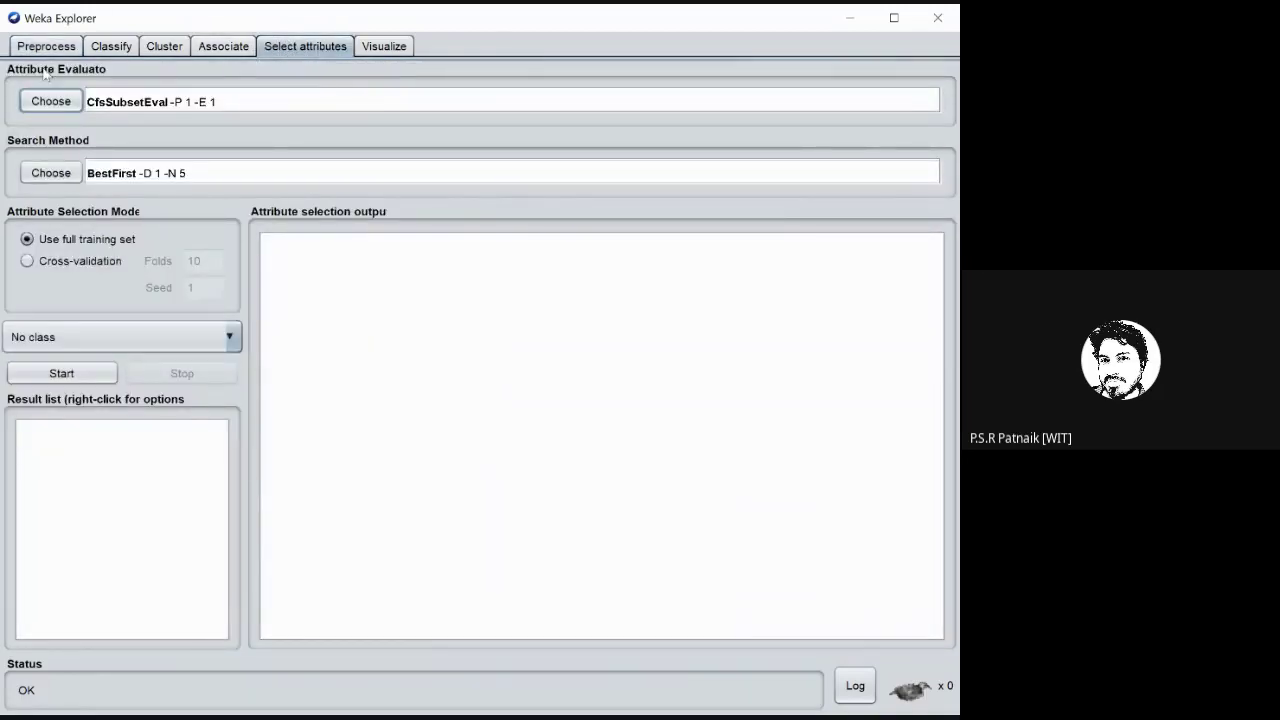
click(161, 48)
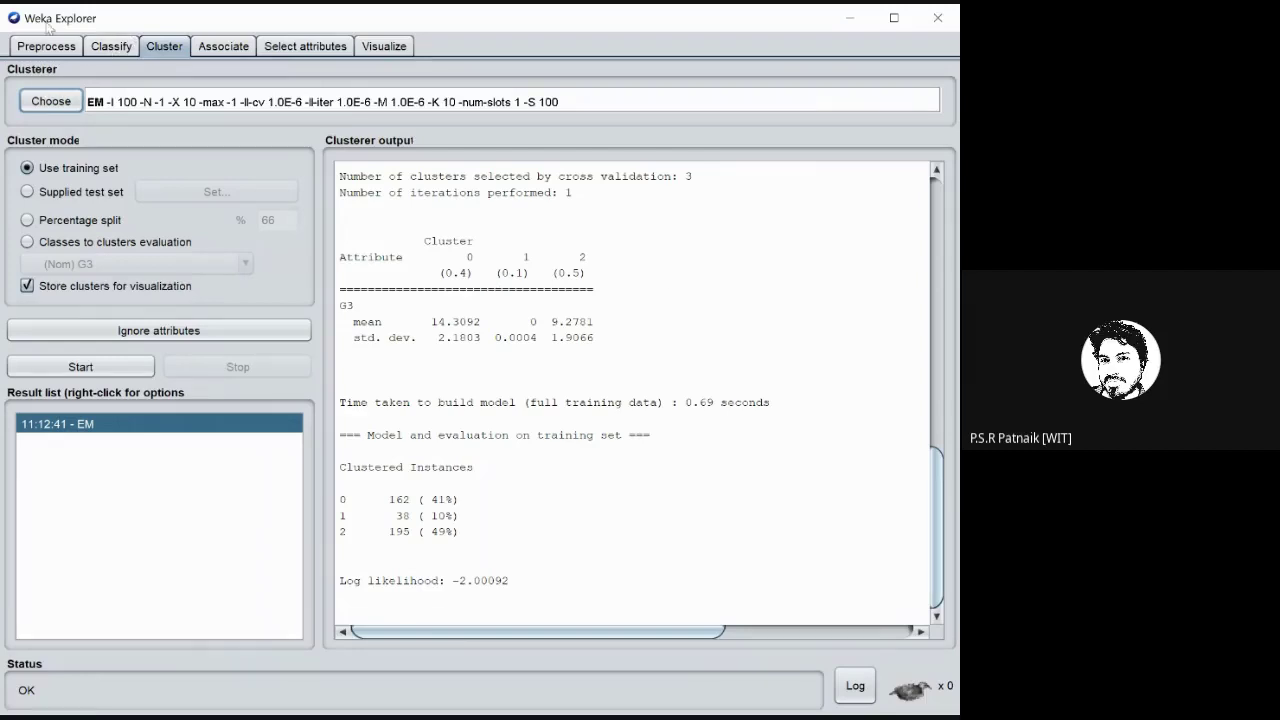
click(111, 46)
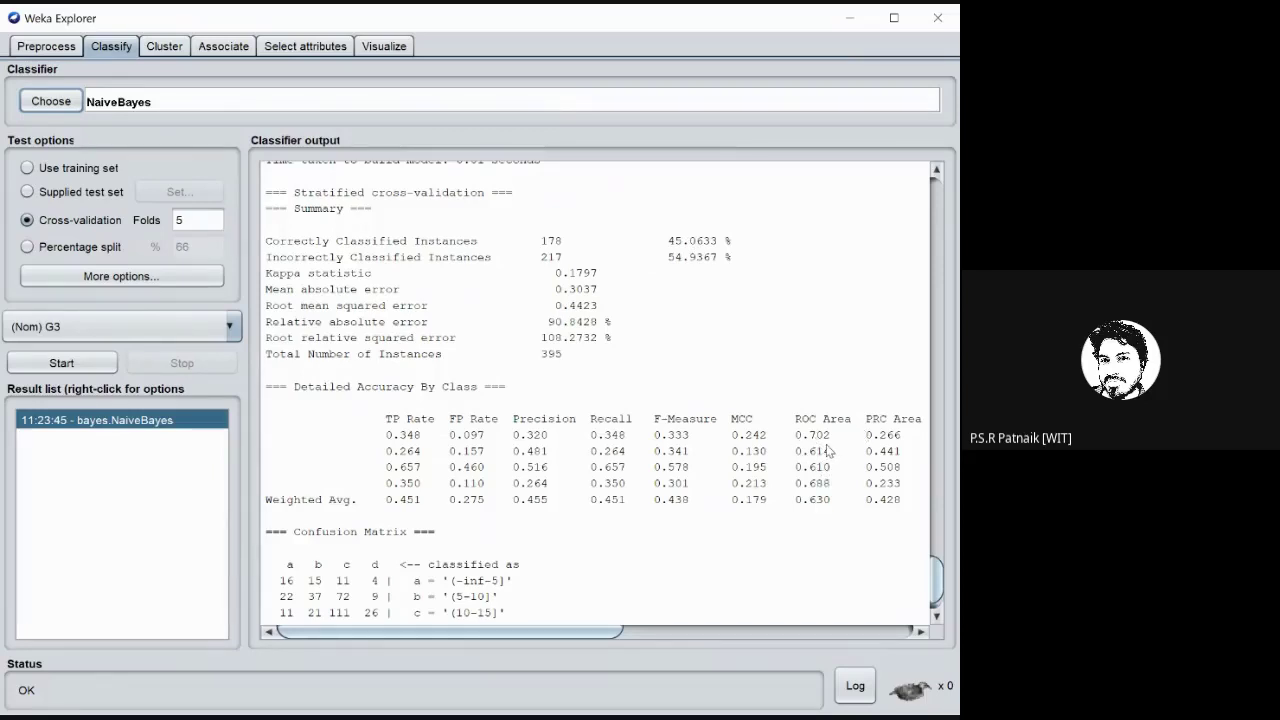
- Read the description of the CfsSubsetEval attribute evaluator and choose it for attribute selection
click(303, 48)
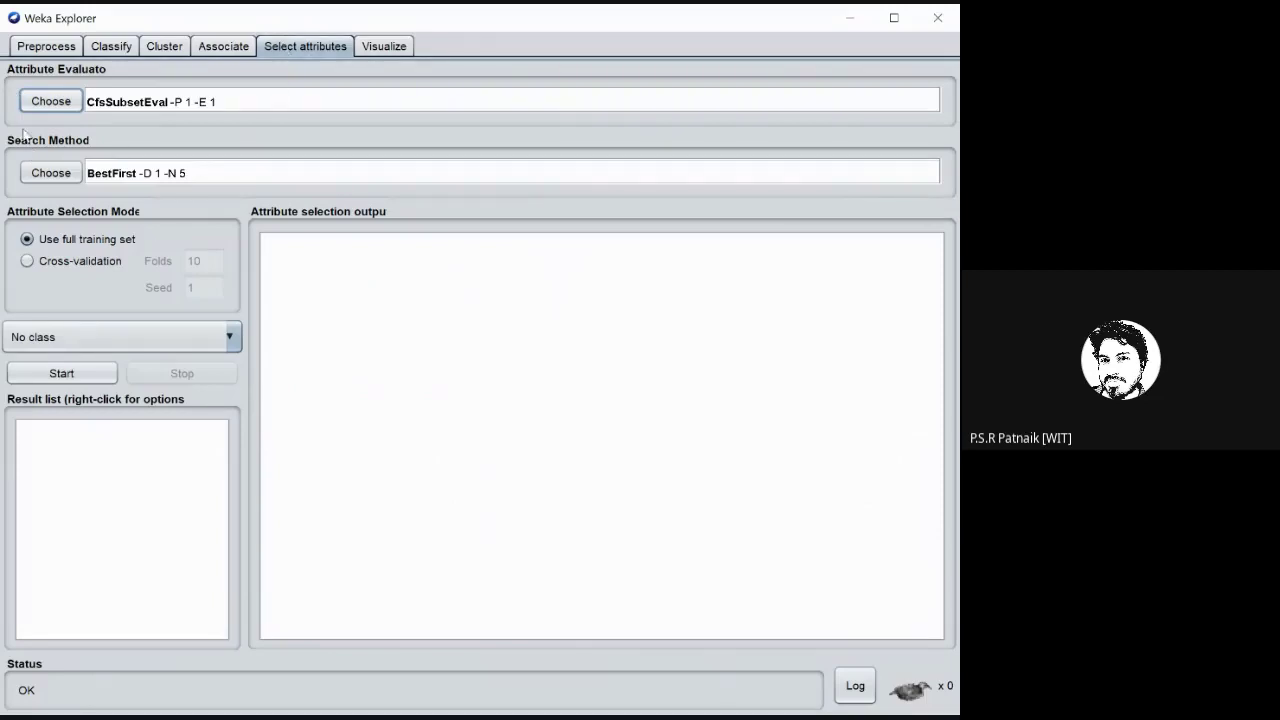
click(40, 102)
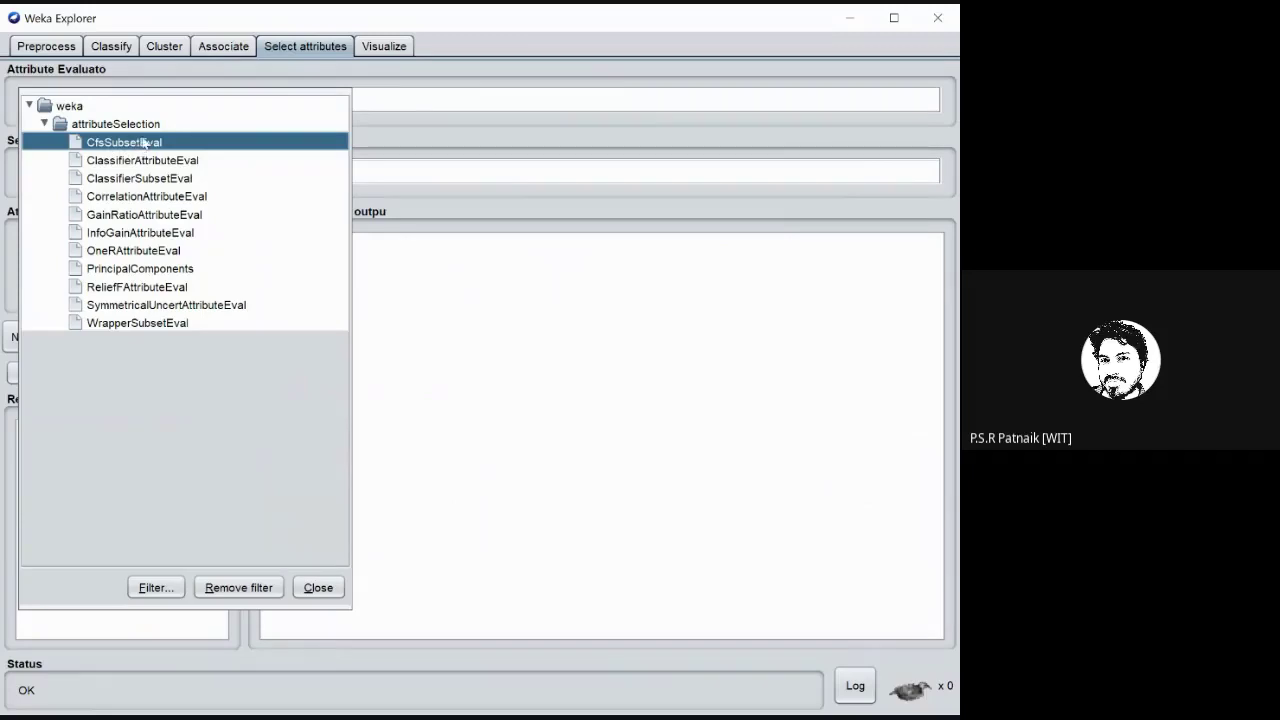
mouse_move(142, 146)
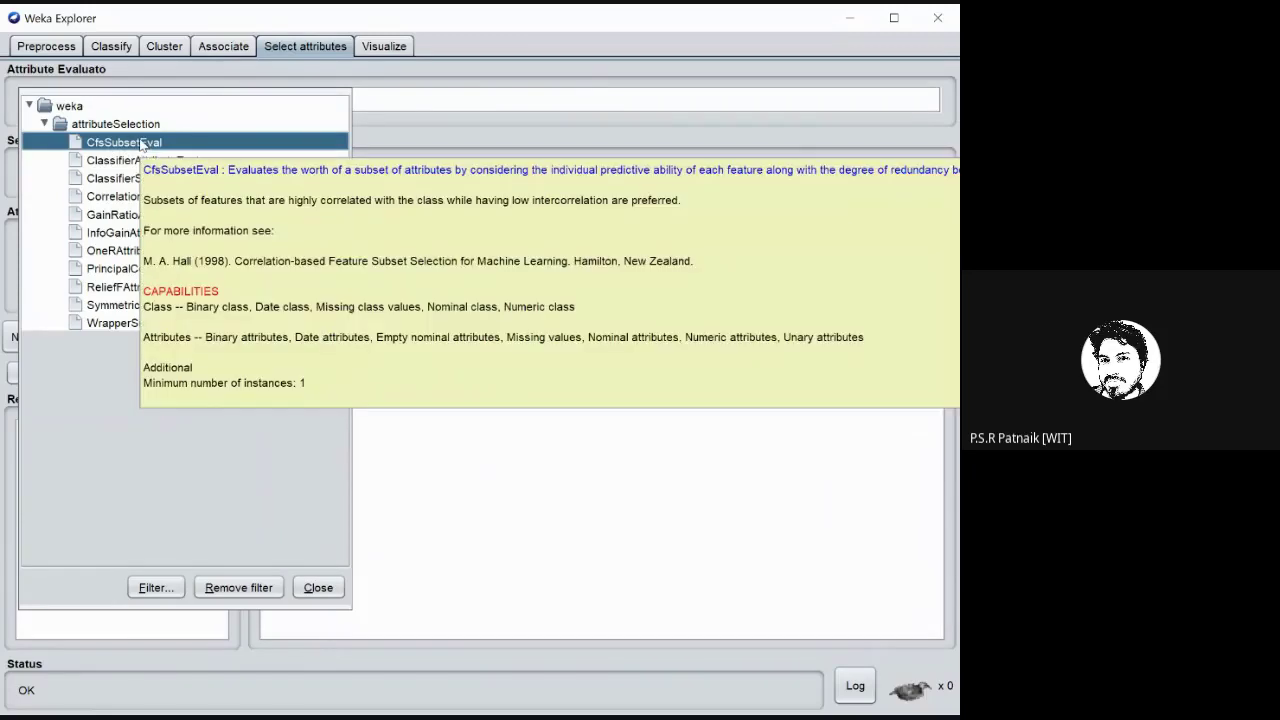
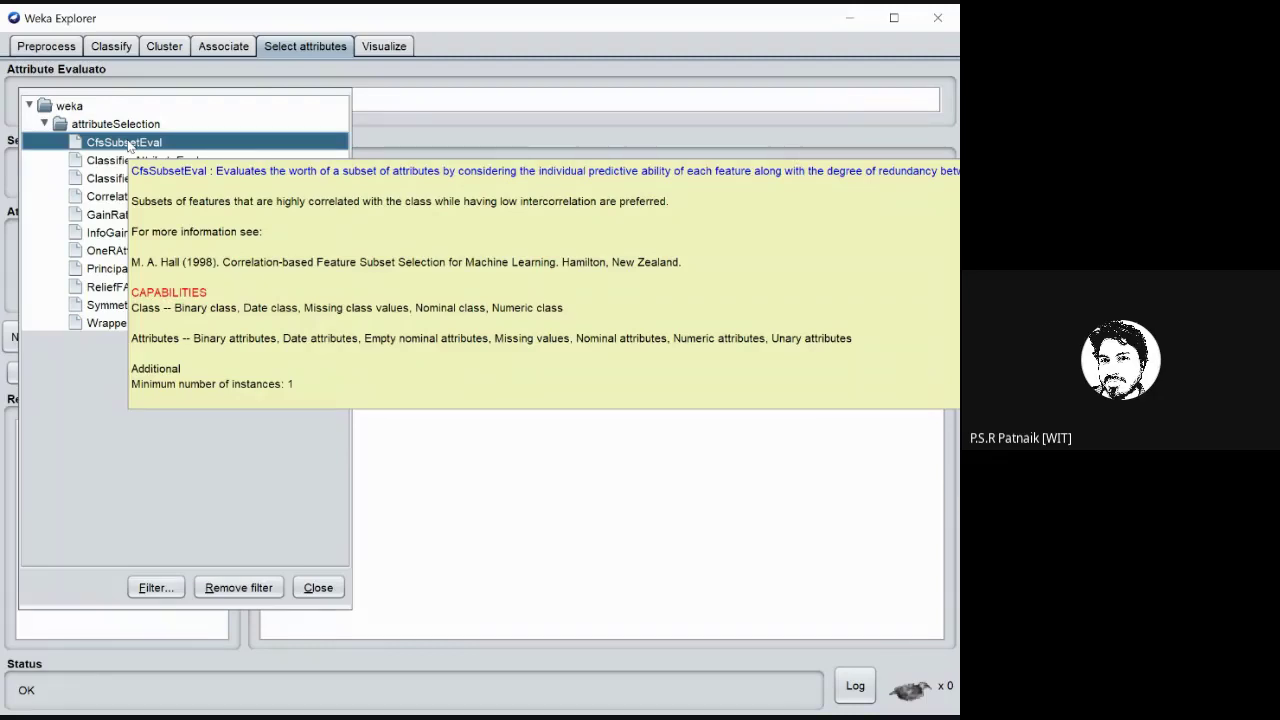
click(128, 142)
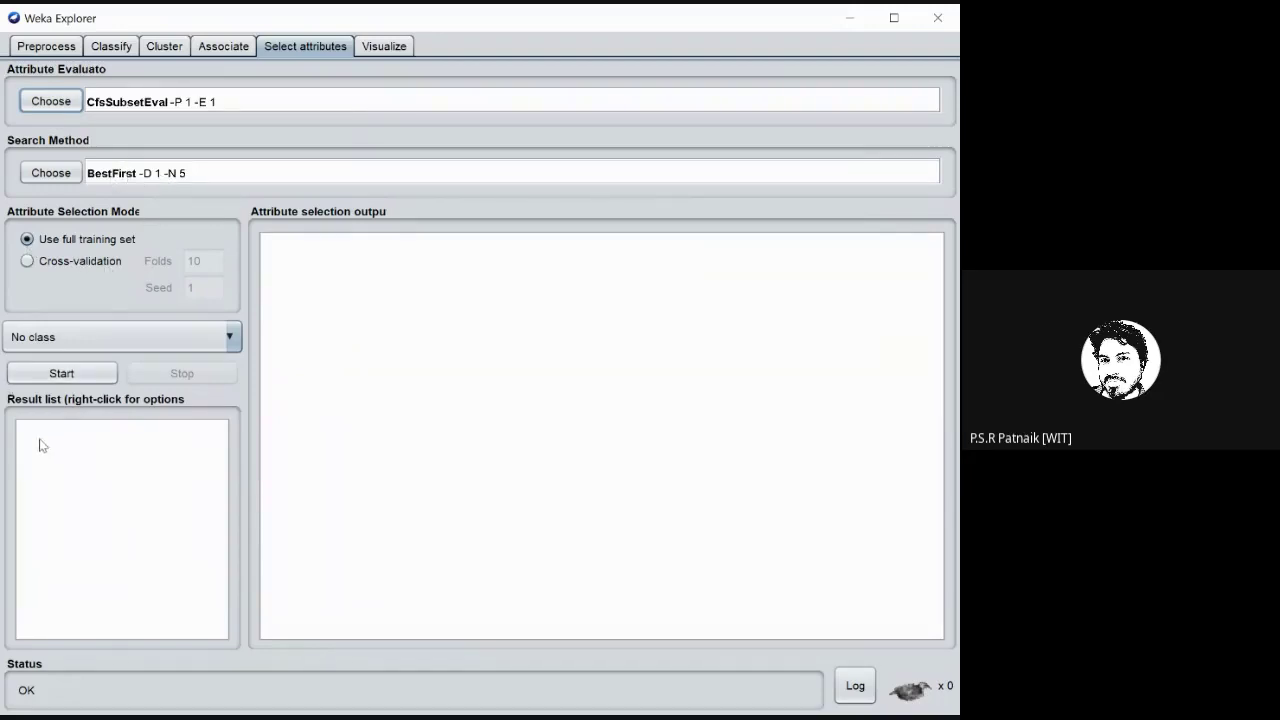
- Set G3 as the class and run the CfsSubsetEval attribute selection with BestFirst on the full training set
click(230, 337)
drag(239, 404, 236, 492)
click(57, 500)
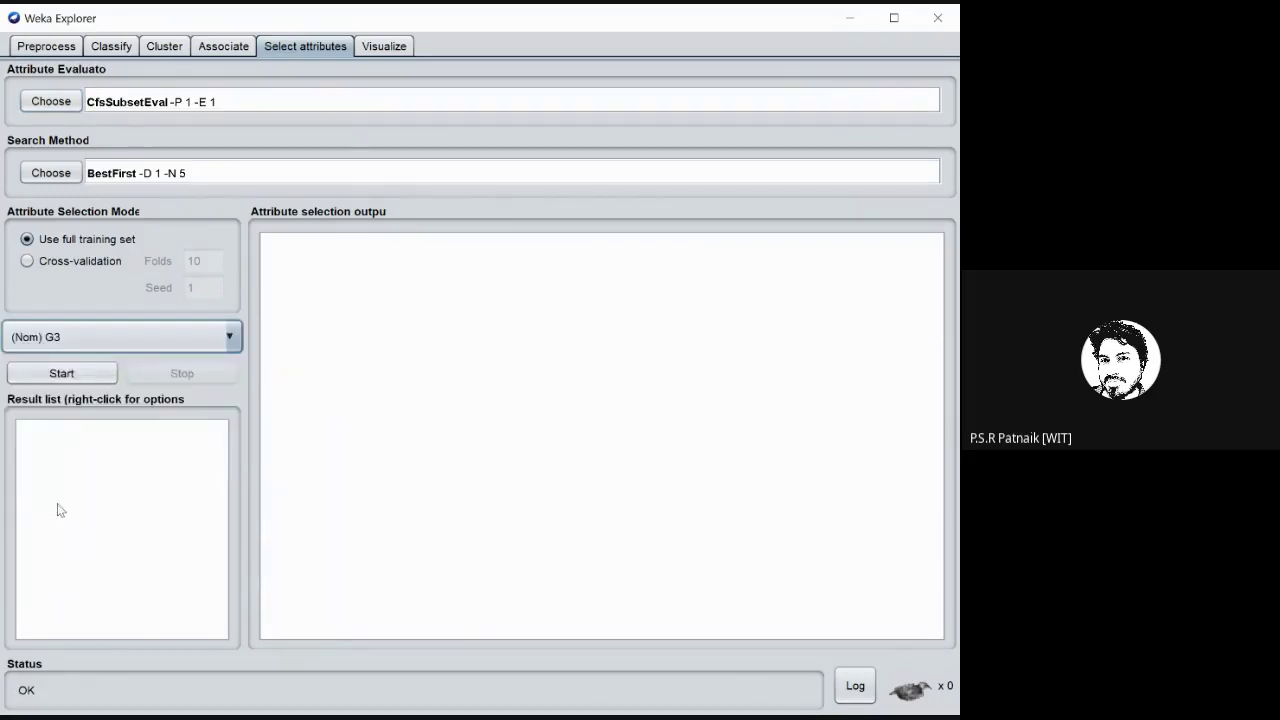
click(54, 376)
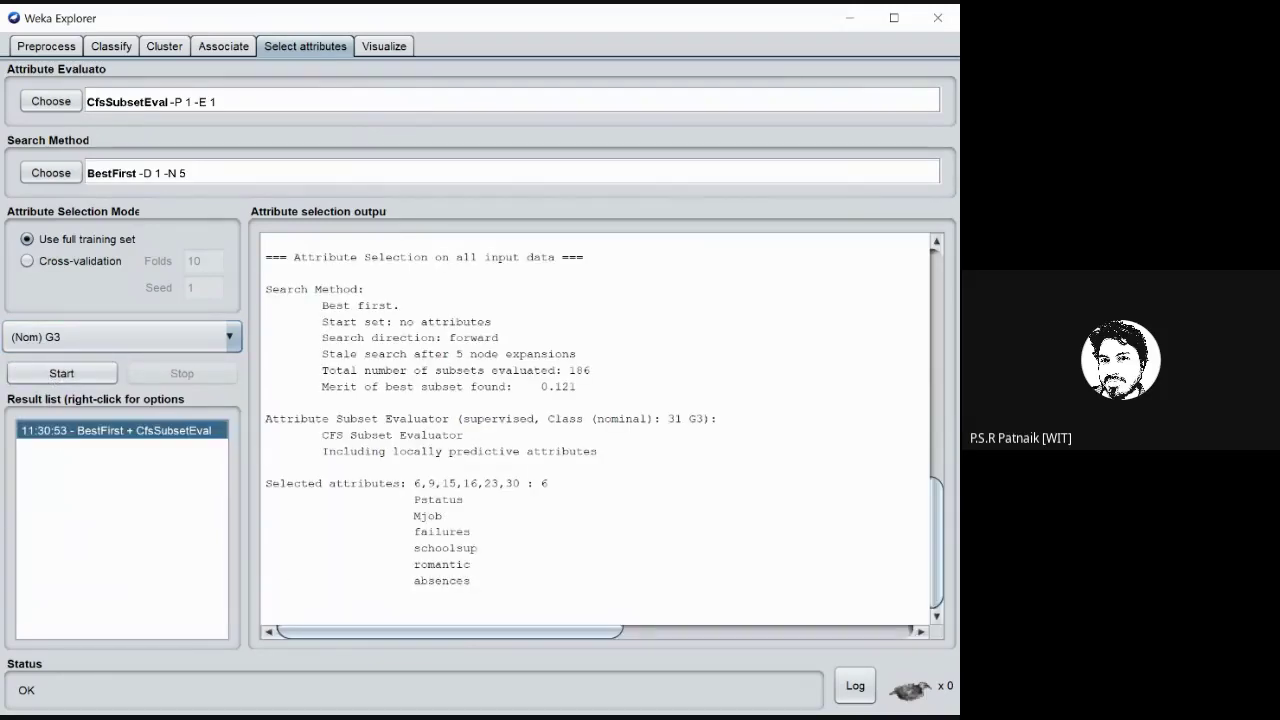
- Examine the CfsSubsetEval output, comparing the full list of input attributes with the selected subset
scroll(410, 362, up, 10)
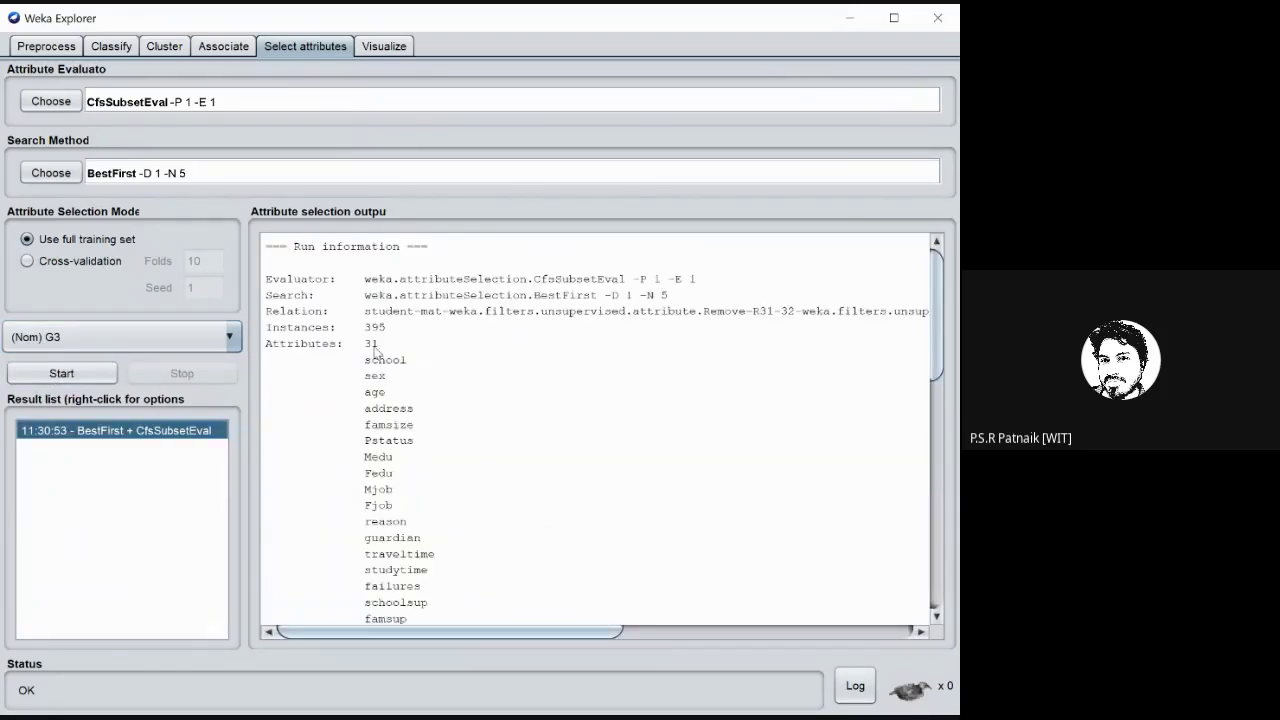
scroll(375, 350, down, 5)
scroll(375, 350, down, 6)
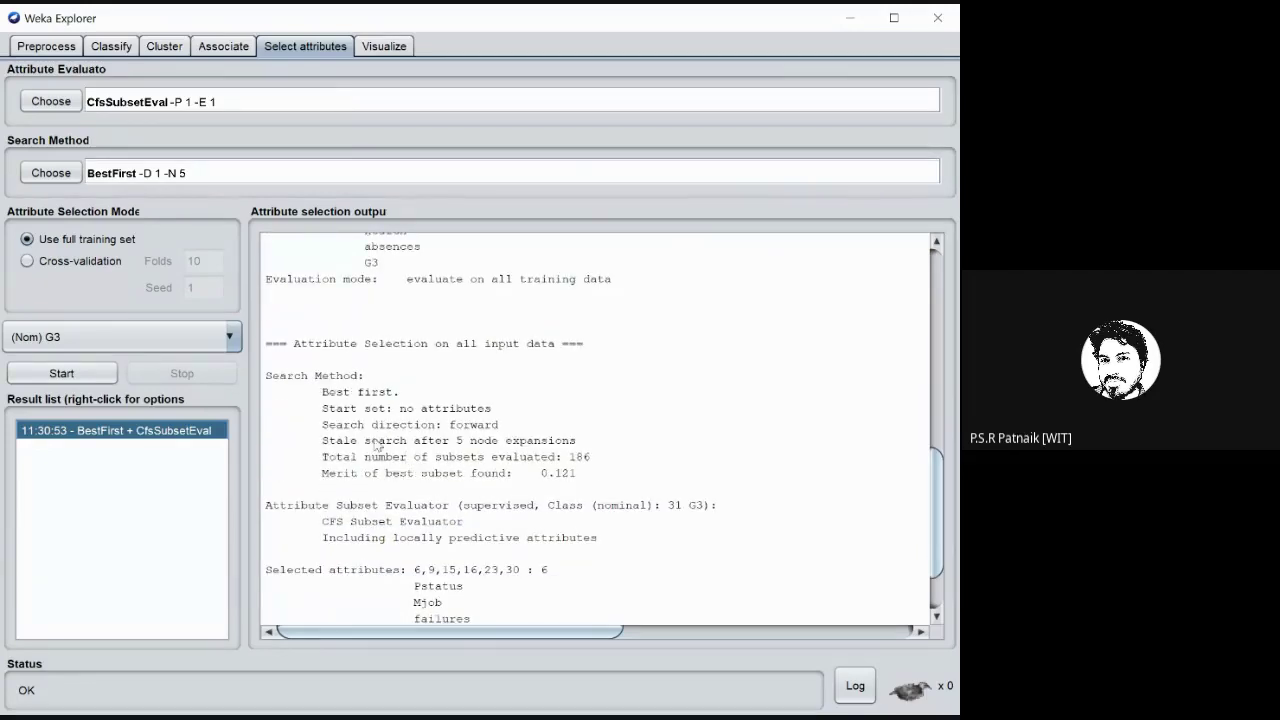
scroll(522, 430, down, 3)
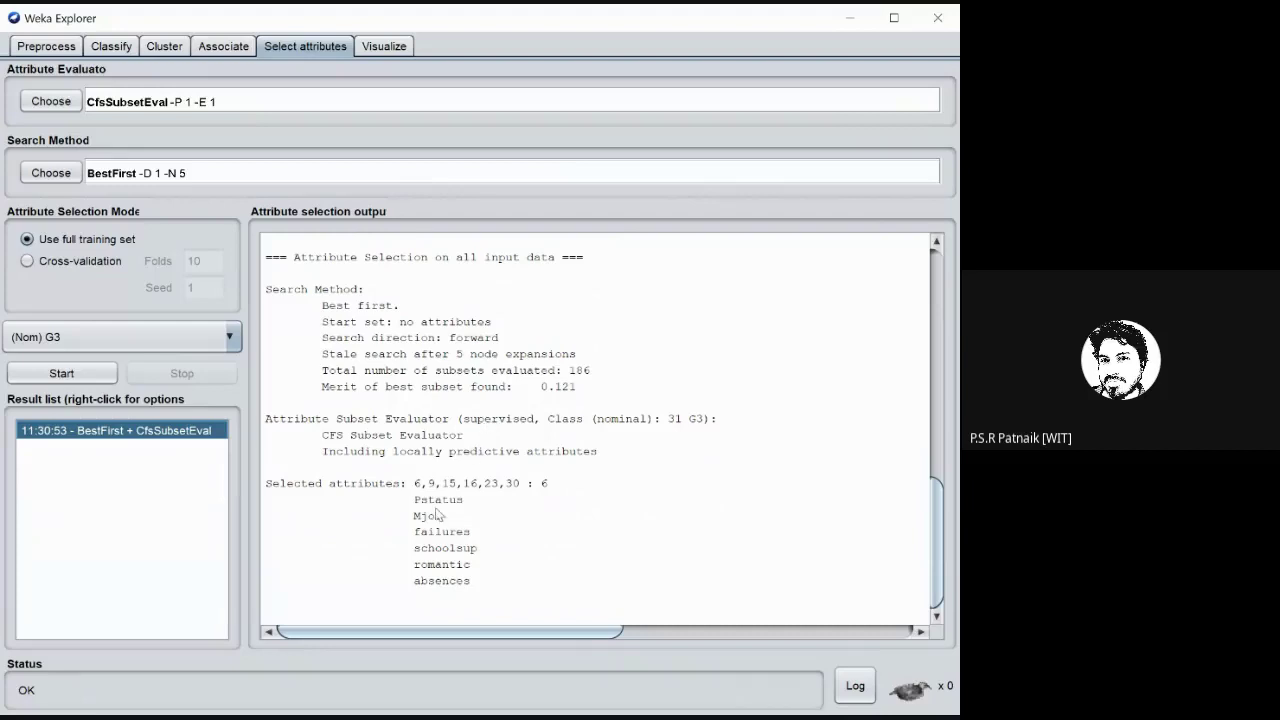
drag(414, 494, 476, 588)
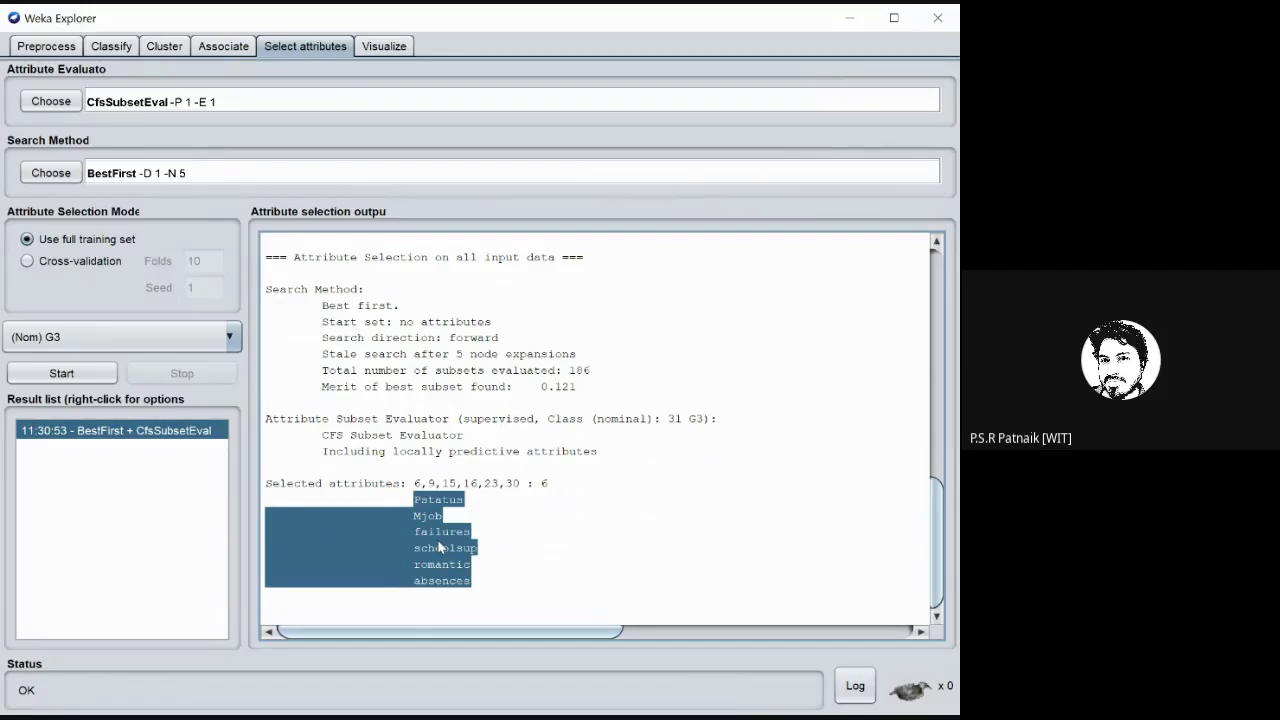
scroll(604, 420, up, 4)
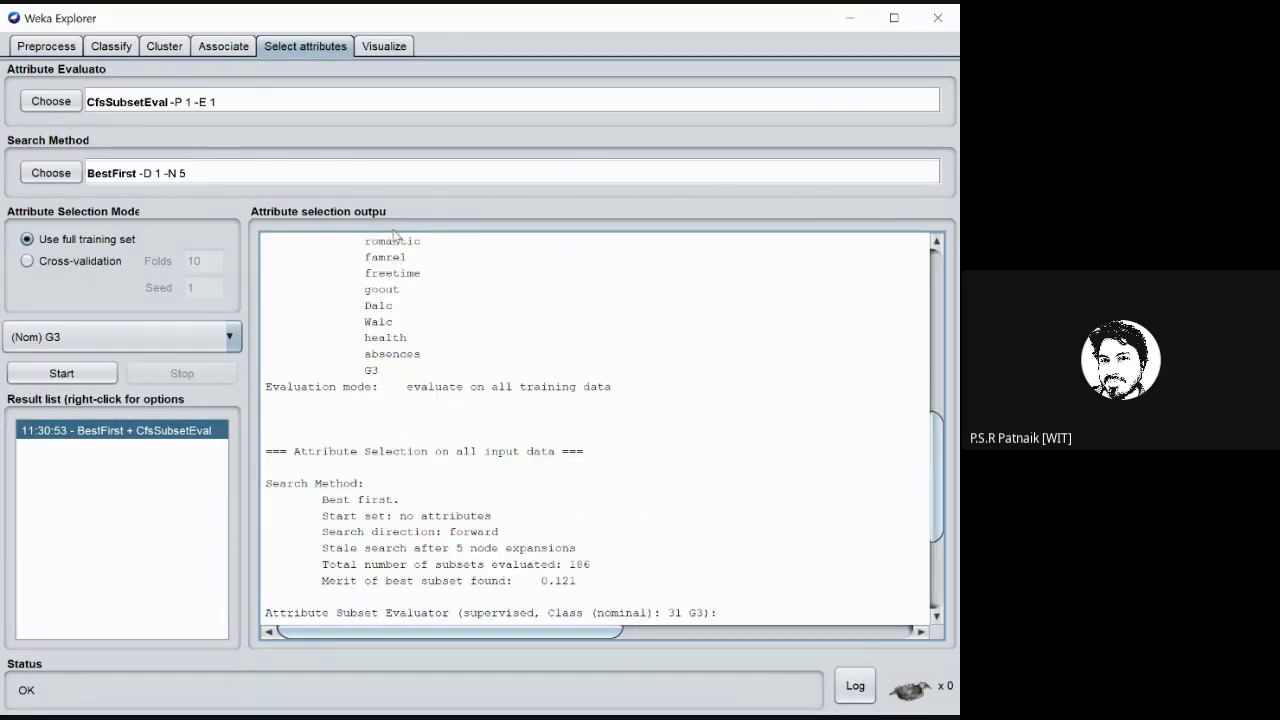
scroll(594, 406, down, 4)
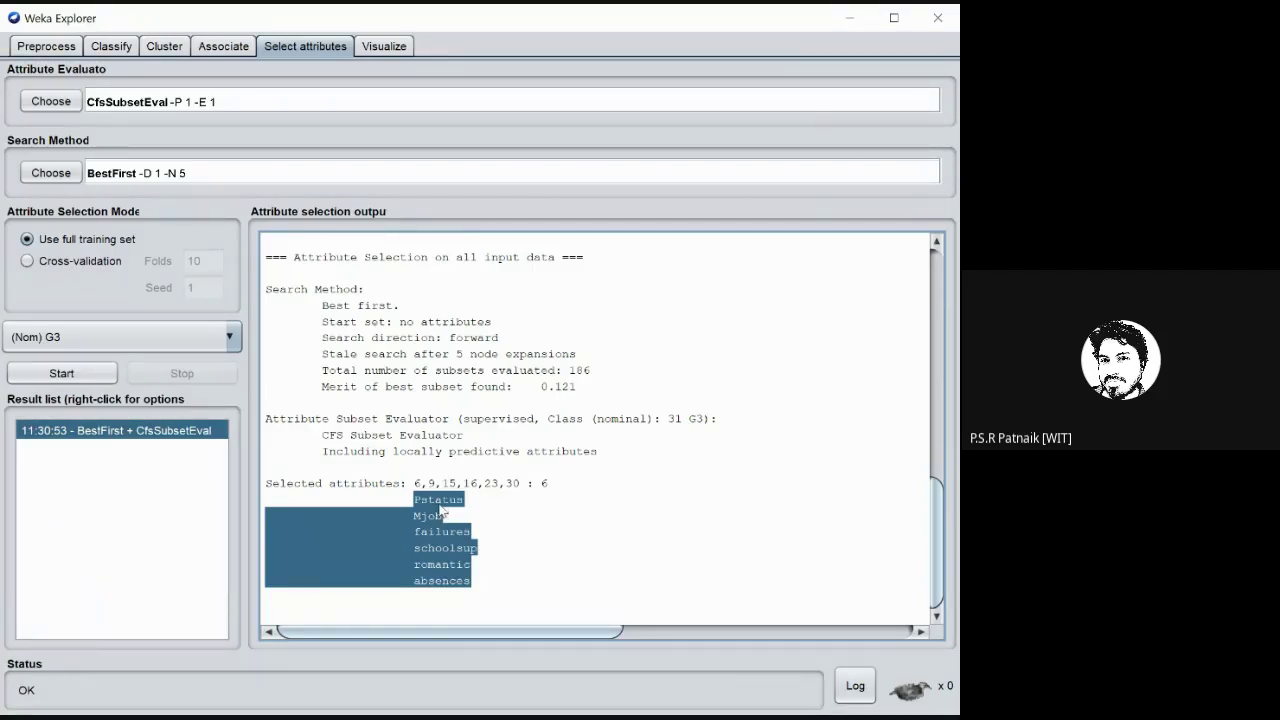
click(708, 547)
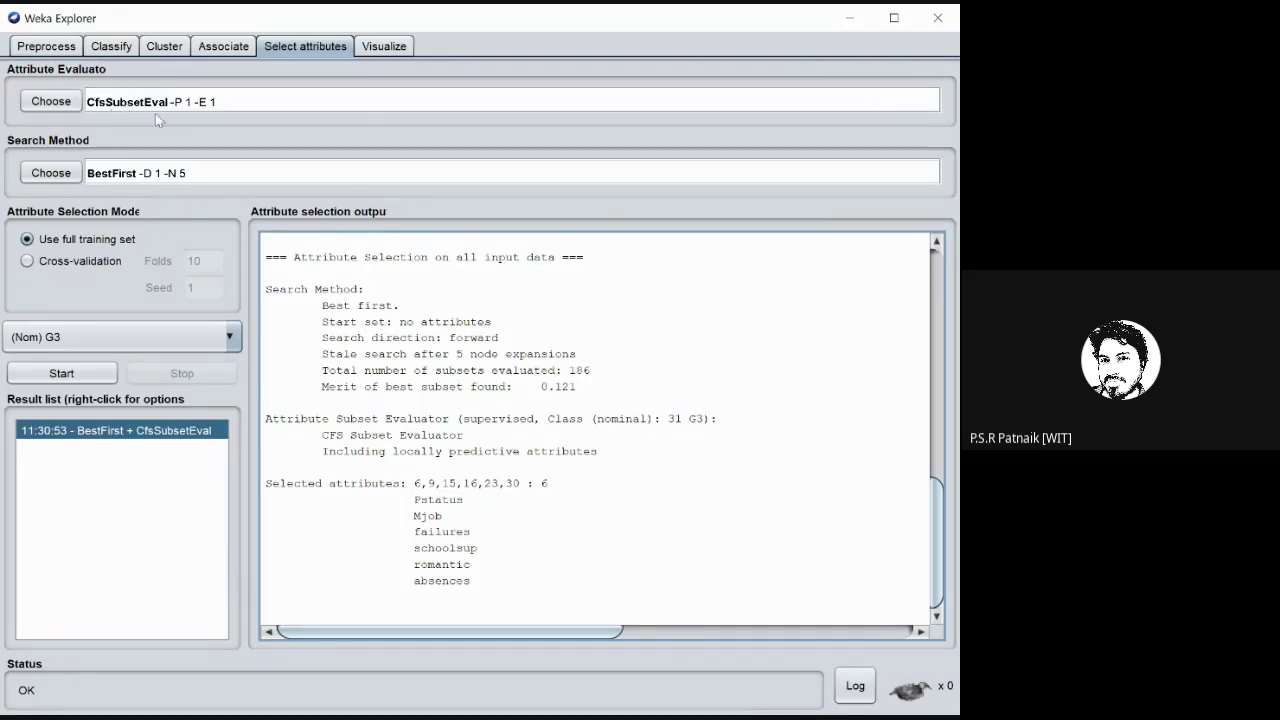
drag(413, 500, 476, 589)
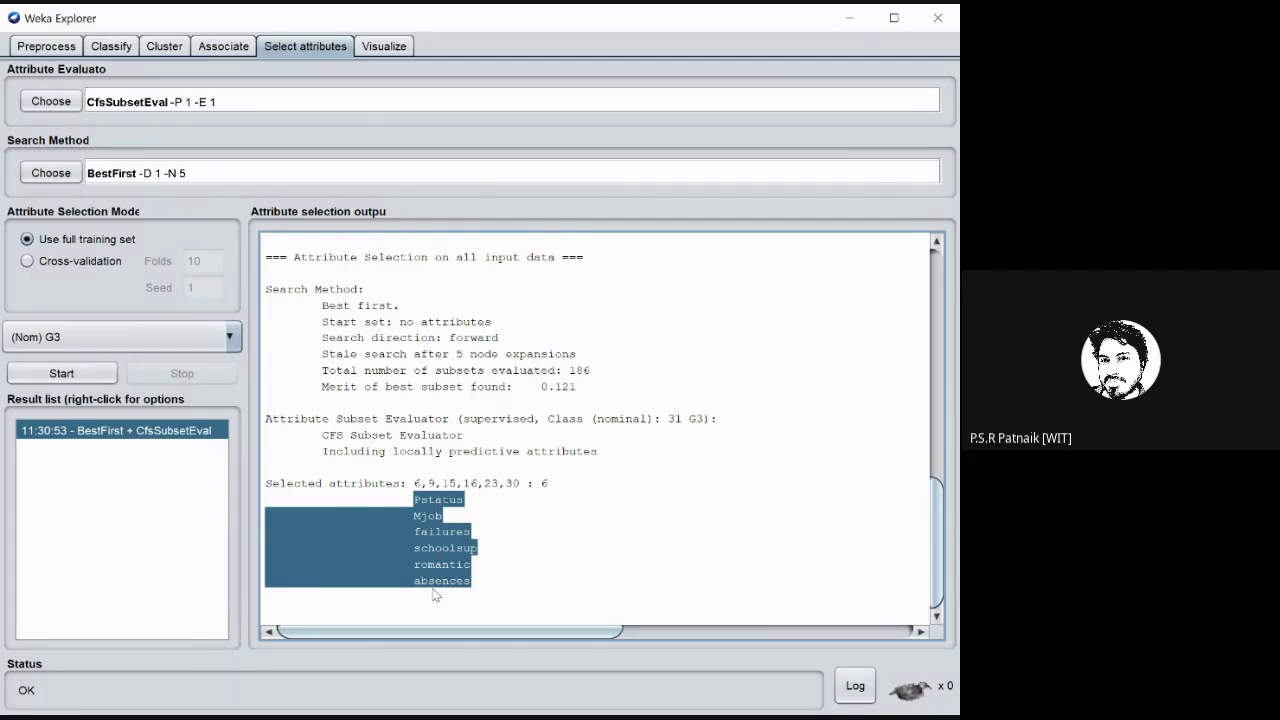
click(566, 551)
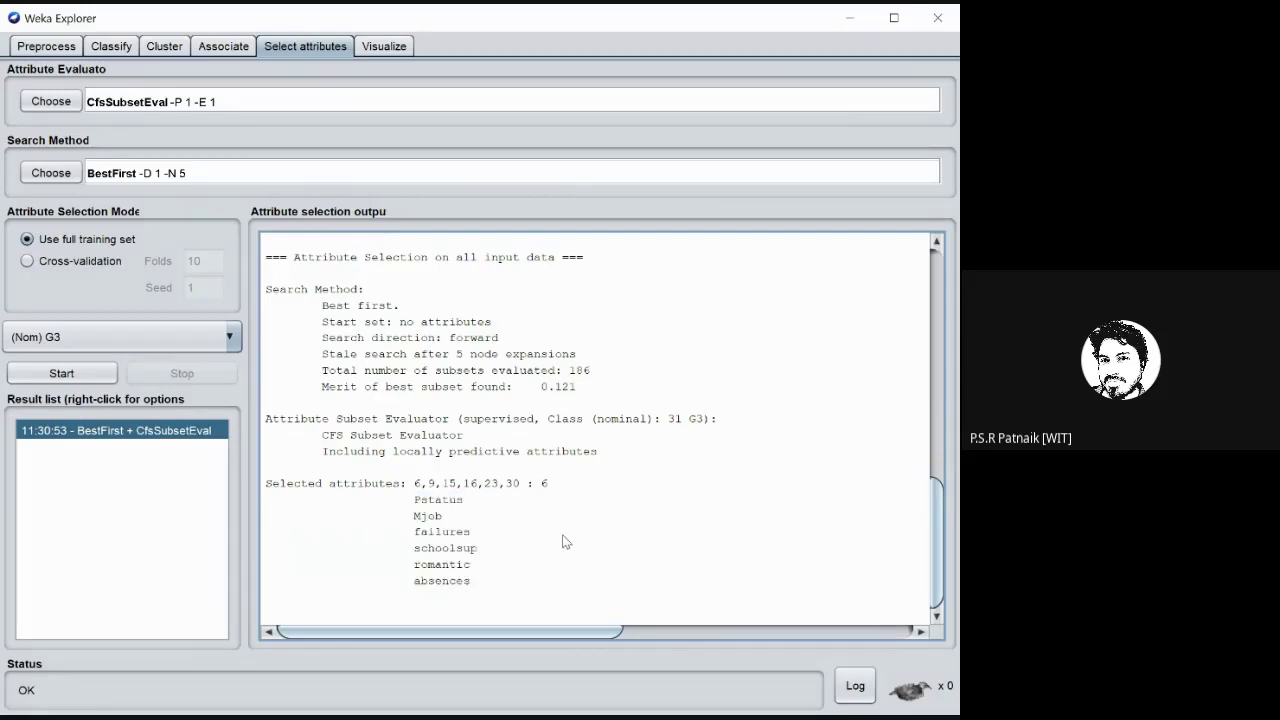
- Switch the attribute evaluator to InfoGainAttributeEval with the Ranker search method and run the selection for G3
click(51, 101)
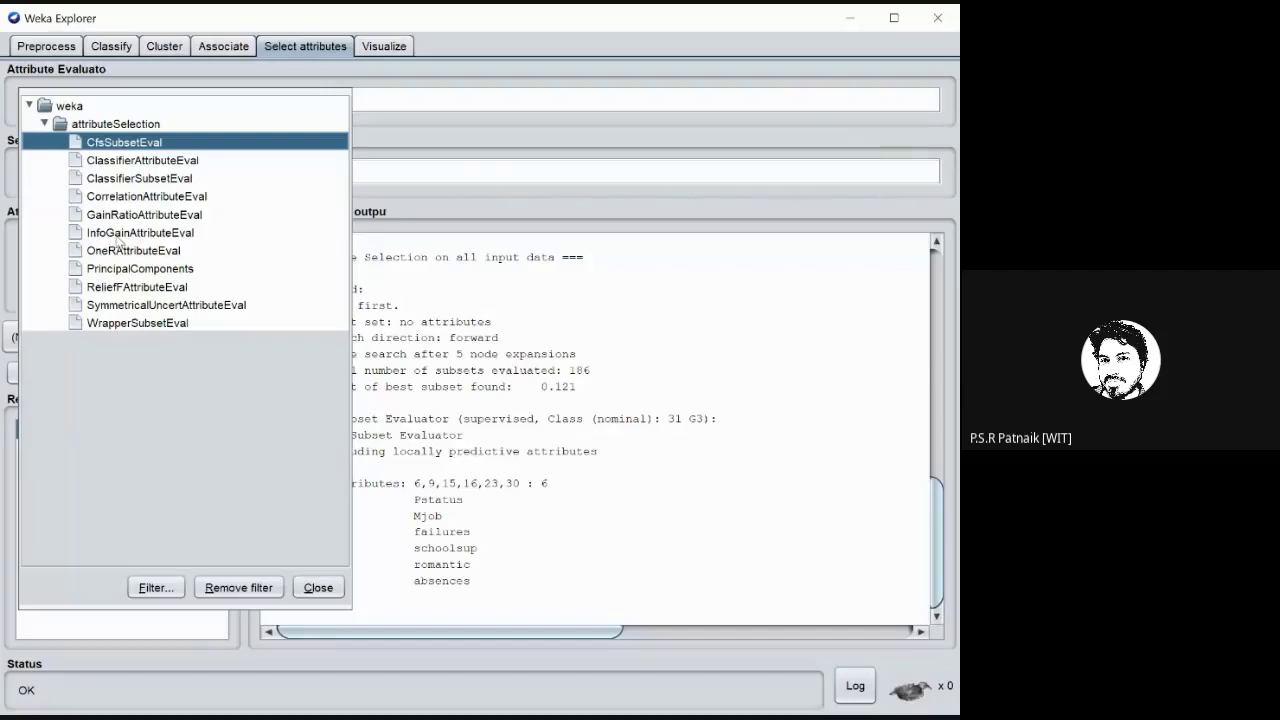
mouse_move(117, 240)
click(117, 237)
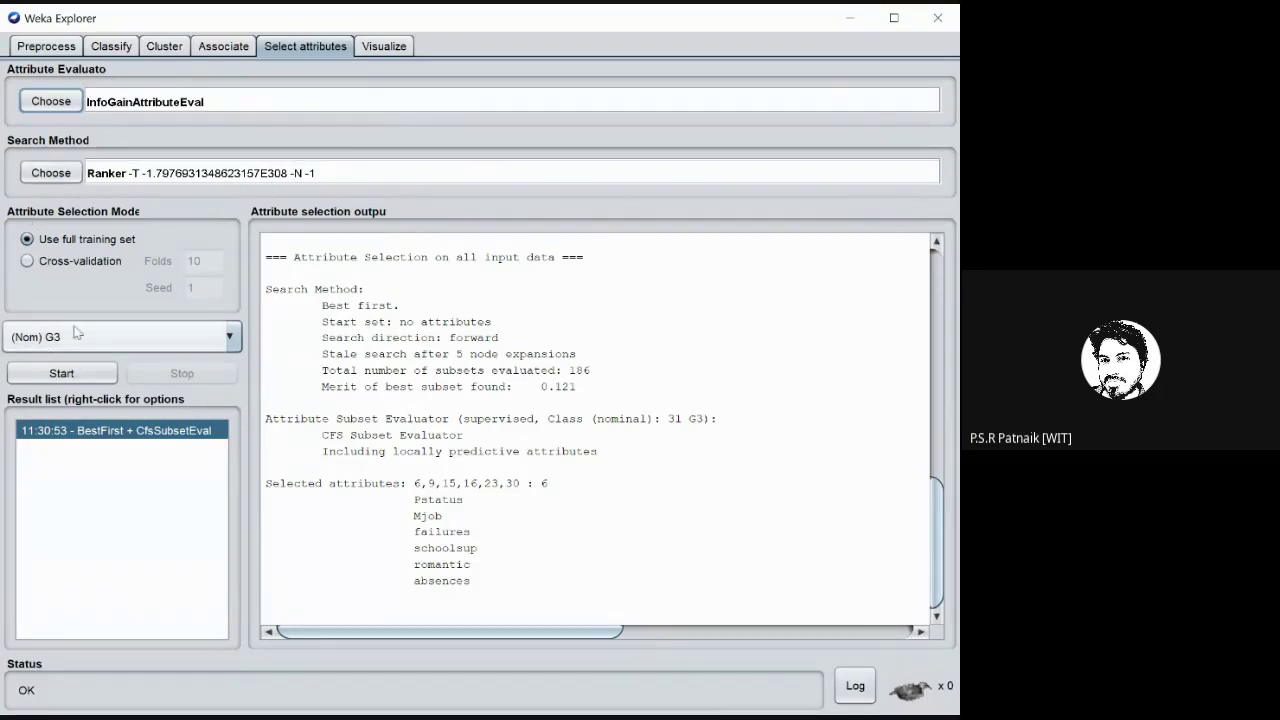
click(57, 377)
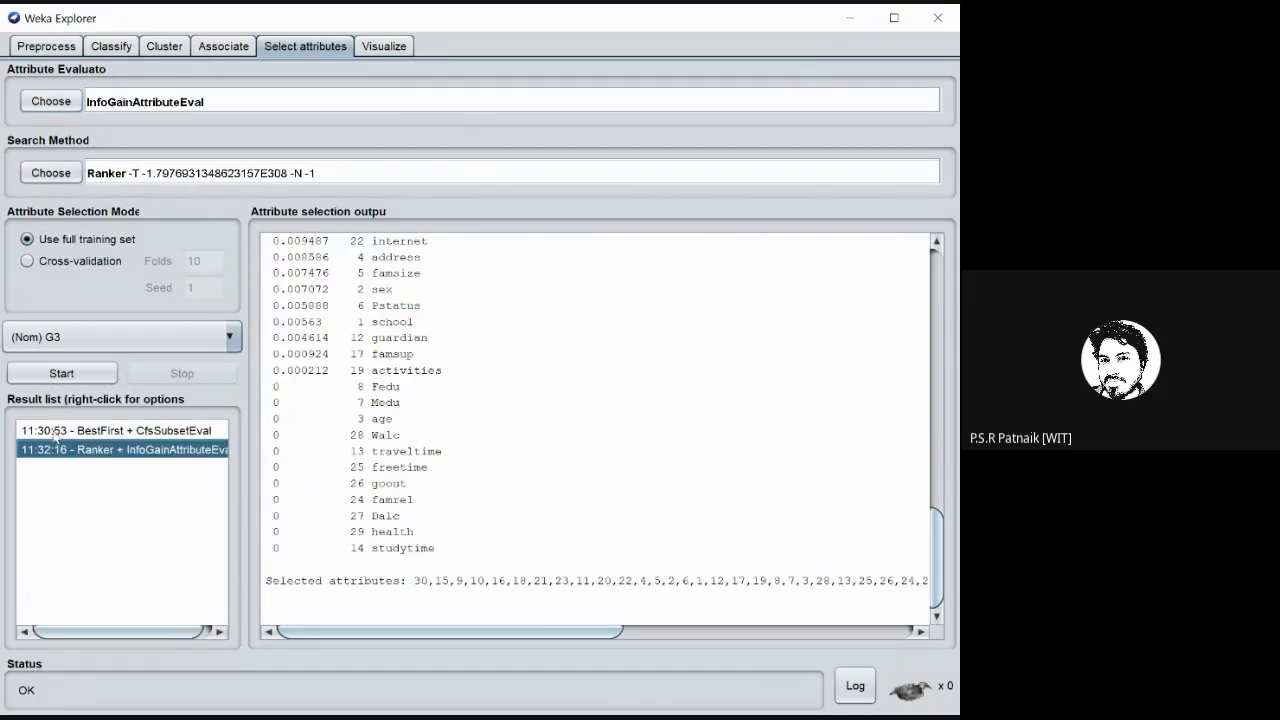
- Compare the two attribute selection results and highlight the top information gain rankings from absences to nursery
click(158, 431)
click(158, 449)
scroll(451, 467, up, 5)
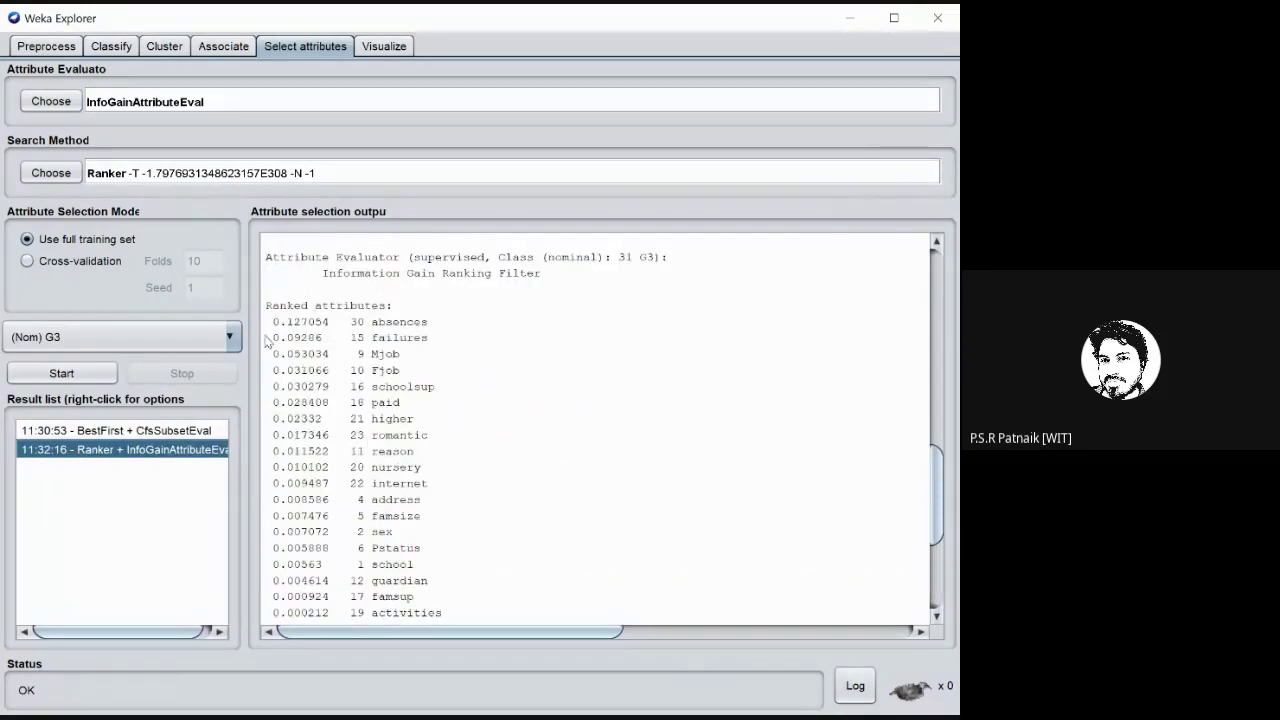
drag(358, 322, 448, 470)
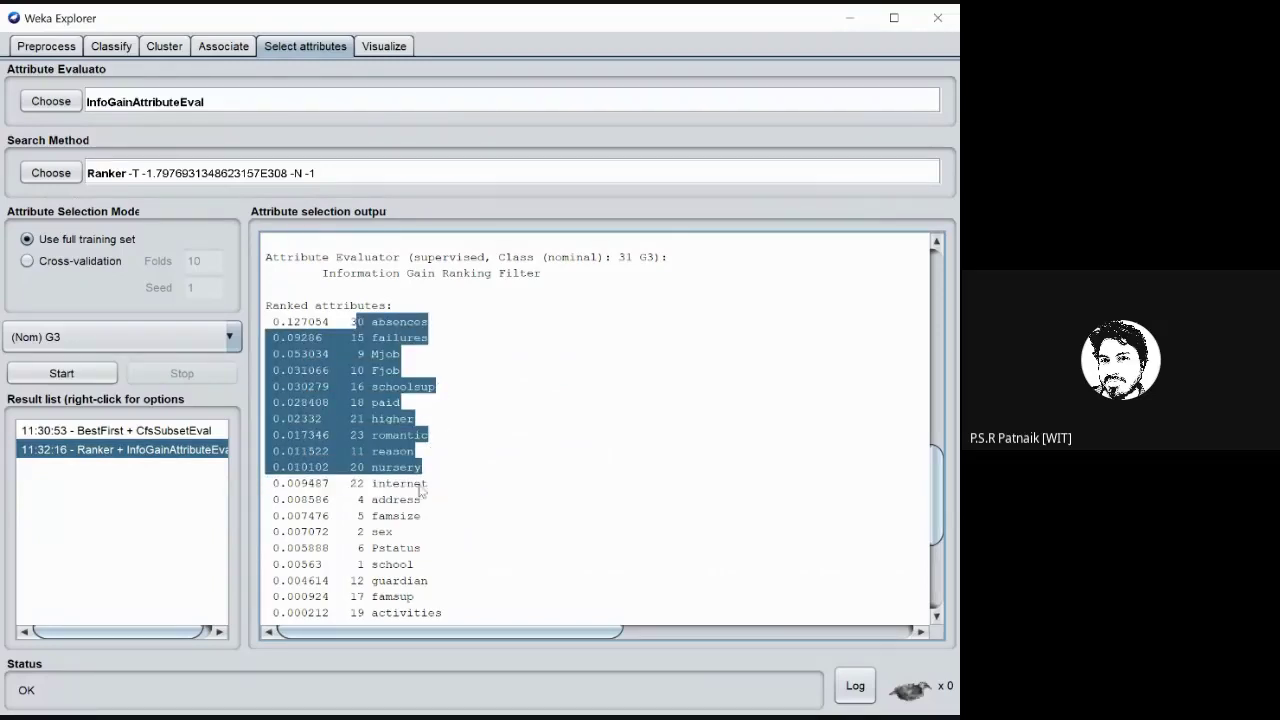
- Reopen the BestFirst + CfsSubsetEval result and highlight its selected attributes from Pstatus to absences
click(141, 522)
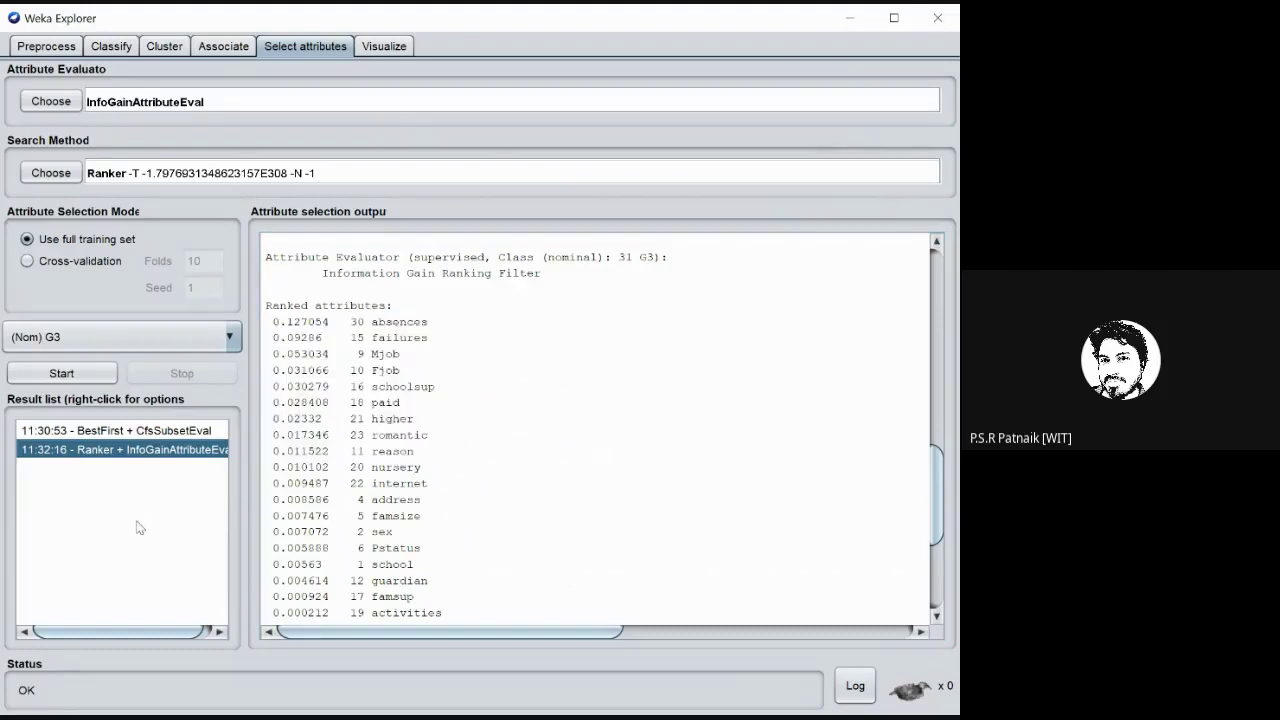
click(162, 432)
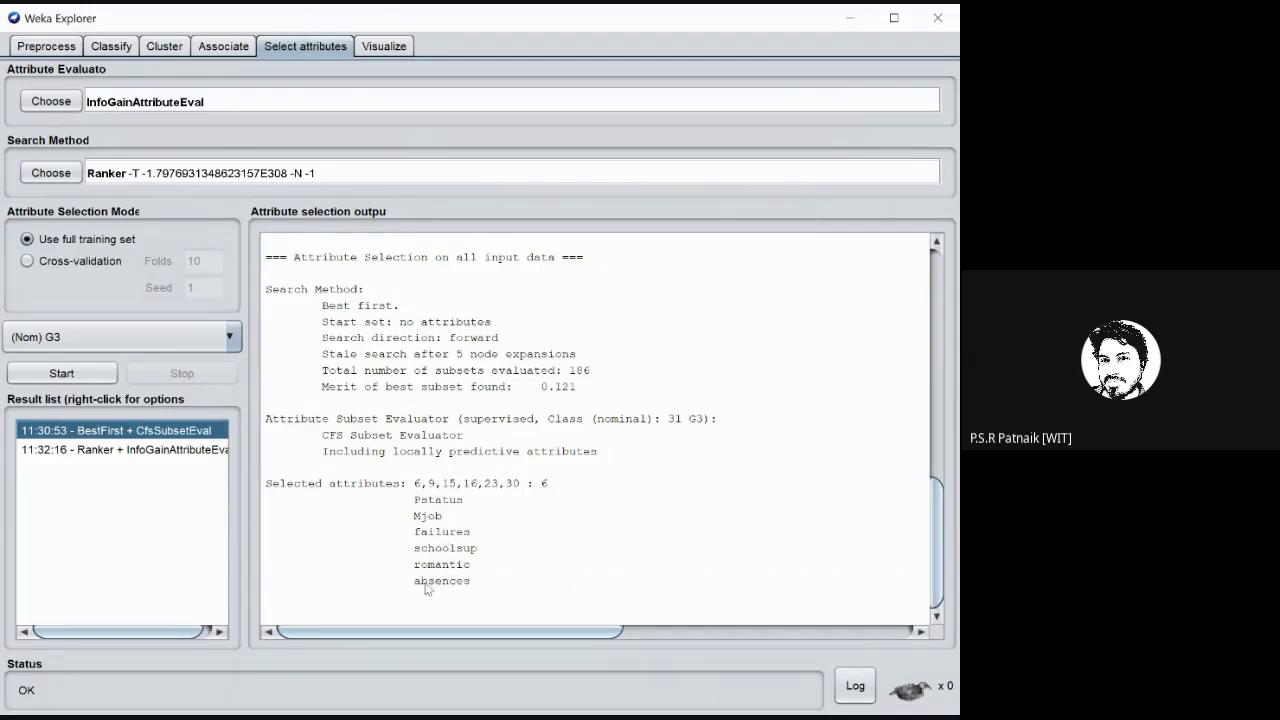
drag(415, 591, 476, 587)
click(476, 587)
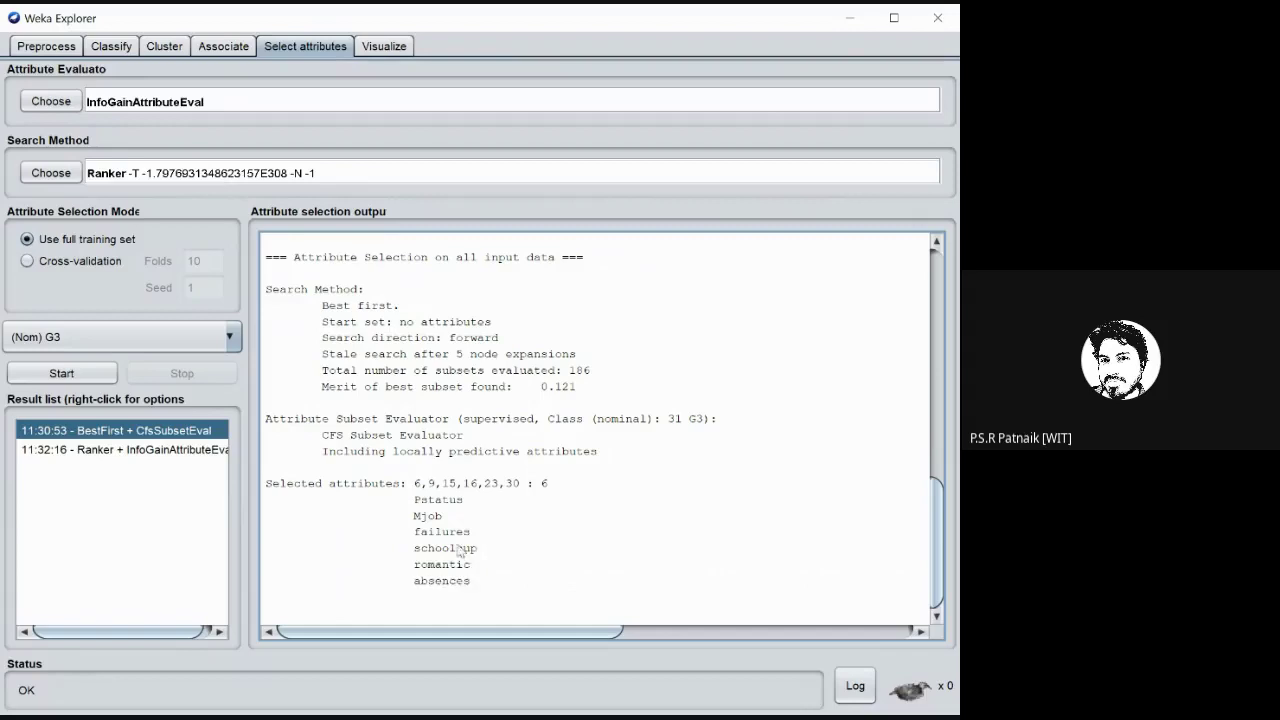
drag(415, 500, 477, 587)
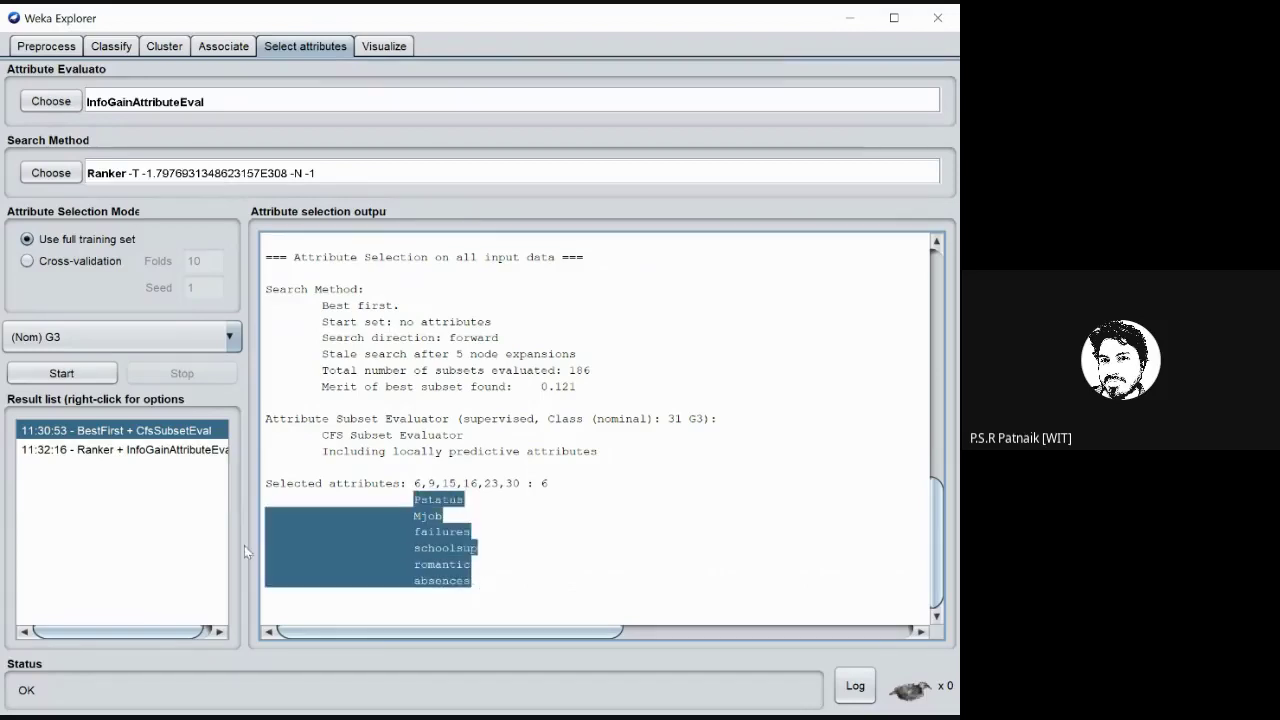
- Compare the InfoGainAttributeEval ranking with the CfsSubsetEval subset, checking where Pstatus and the other selected attributes rank
click(150, 450)
scroll(400, 437, up, 4)
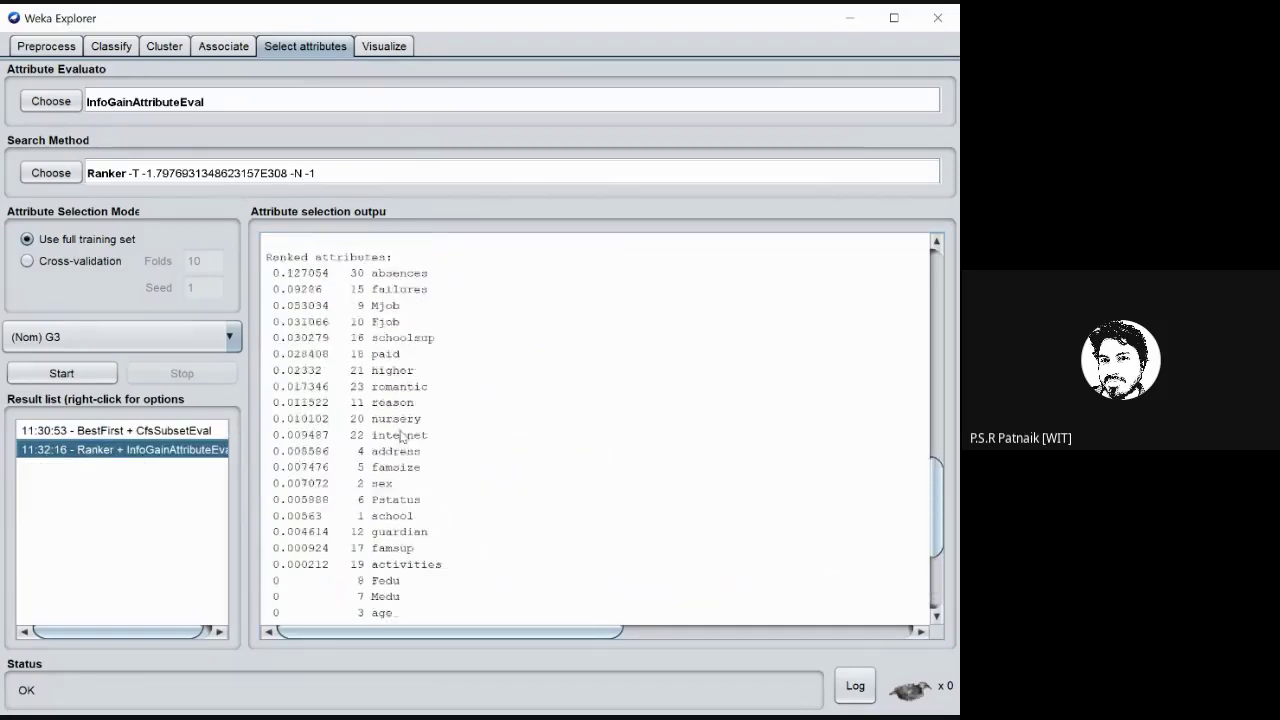
scroll(400, 437, up, 4)
scroll(398, 442, down, 1)
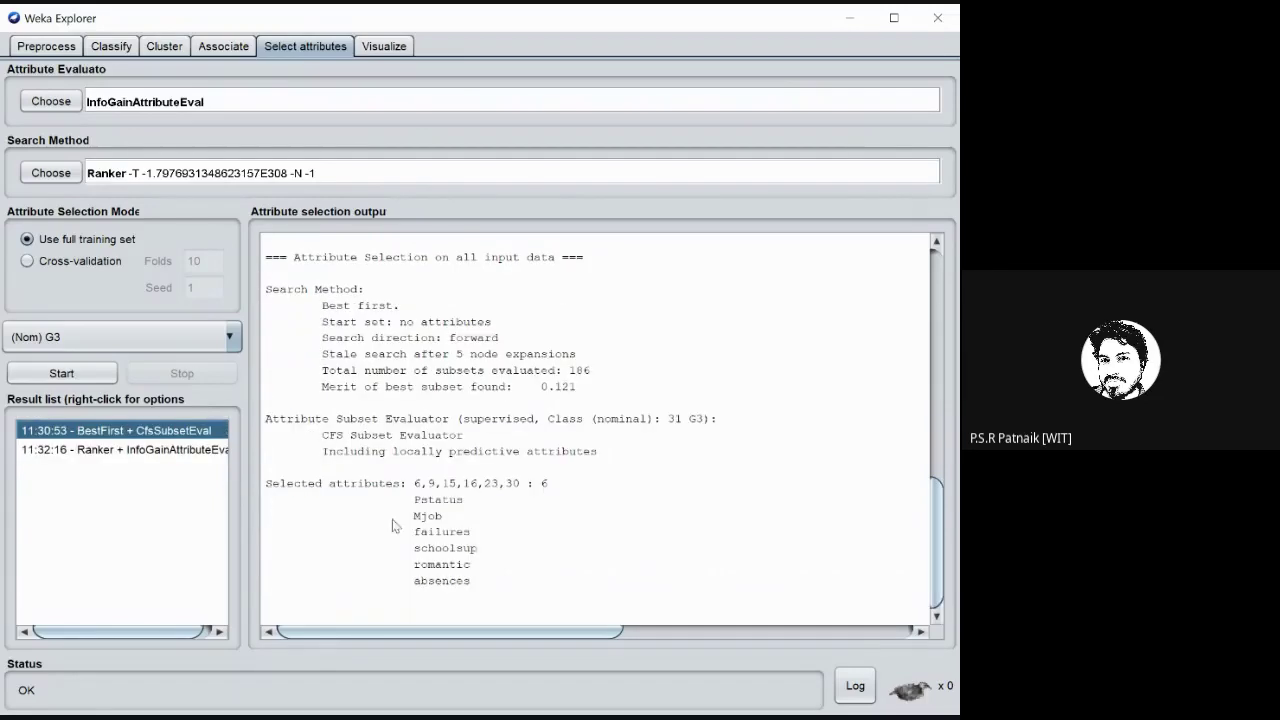
click(181, 432)
click(162, 452)
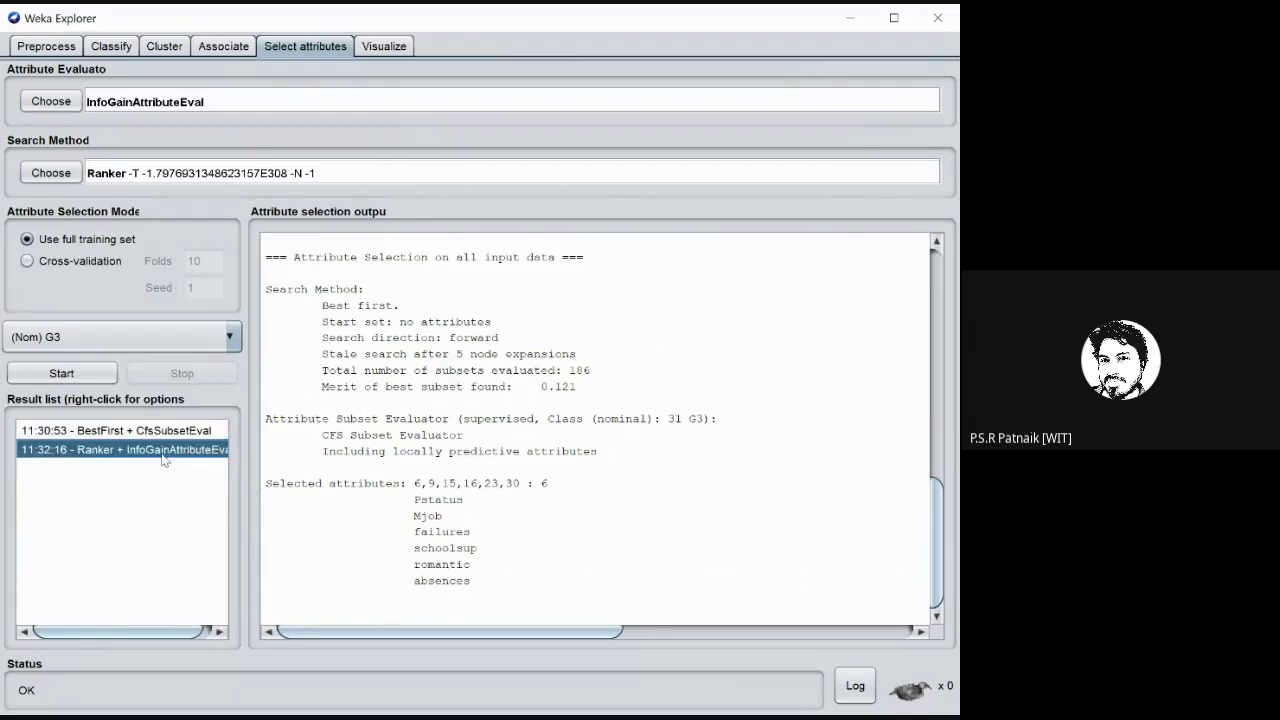
scroll(385, 355, up, 2)
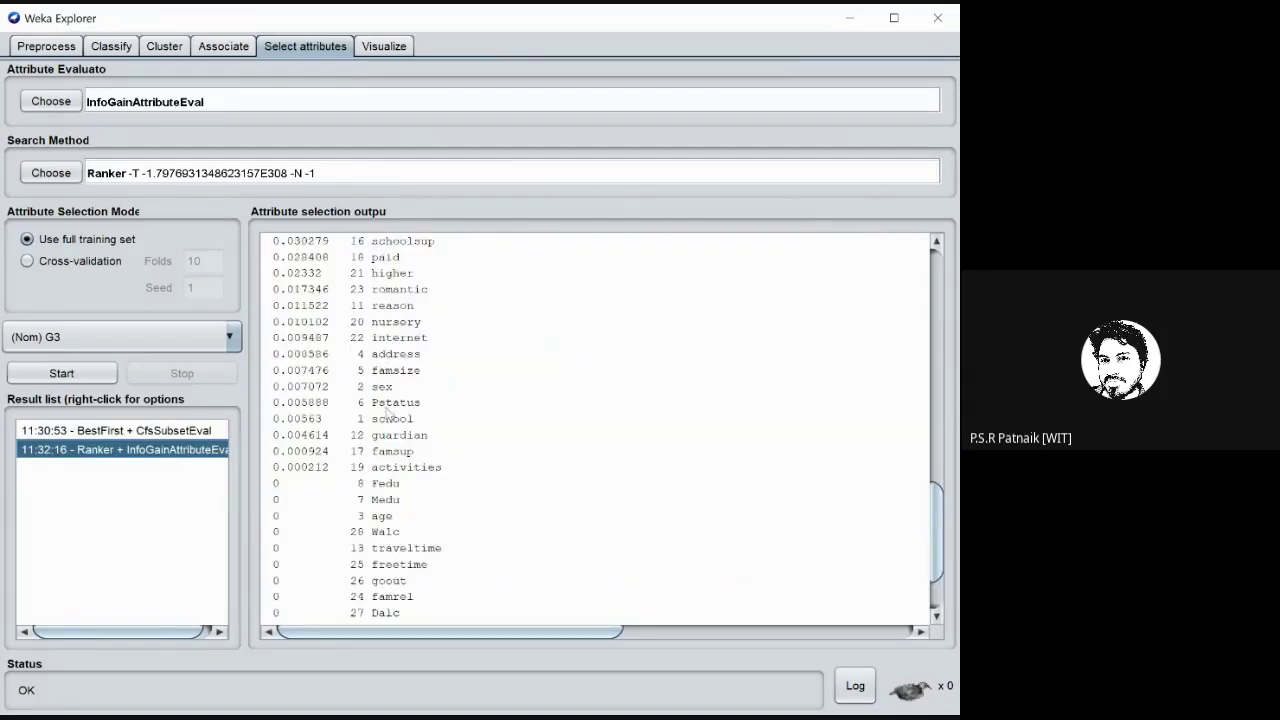
scroll(387, 413, up, 5)
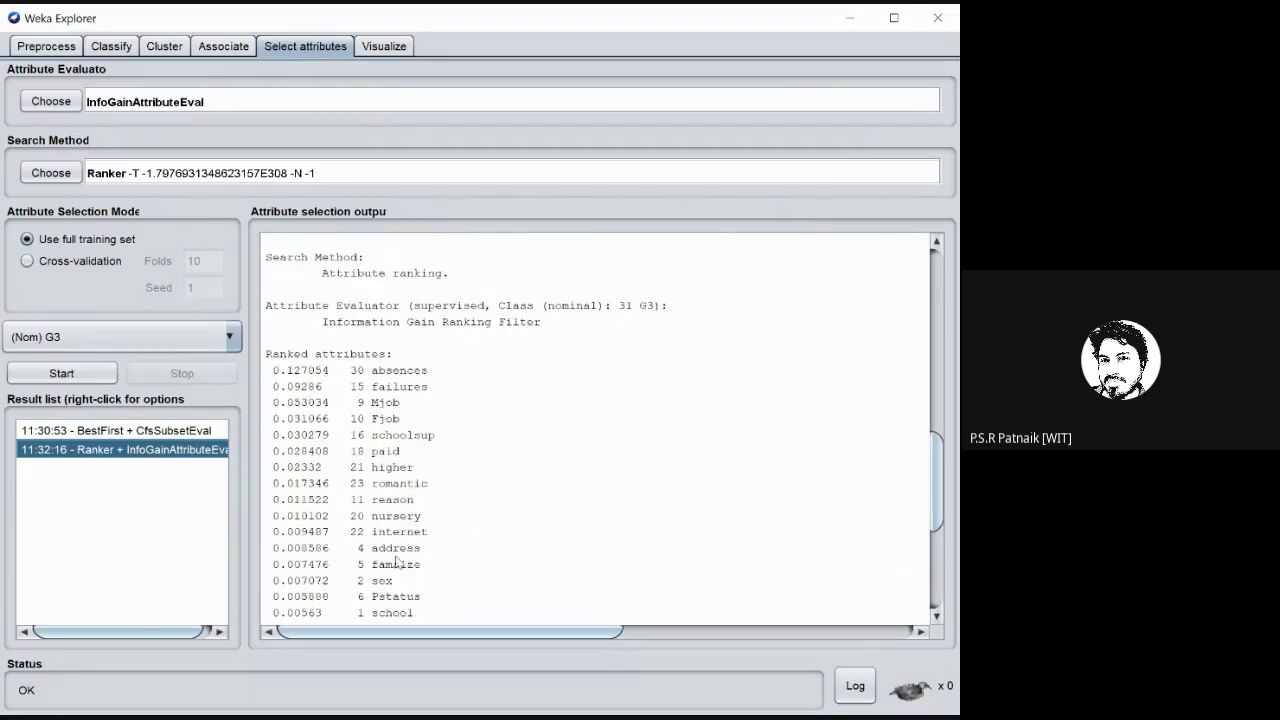
- Cross-check the CfsSubsetEval subset against the information gain ranking, highlighting part of romantic in the ranked list
click(175, 430)
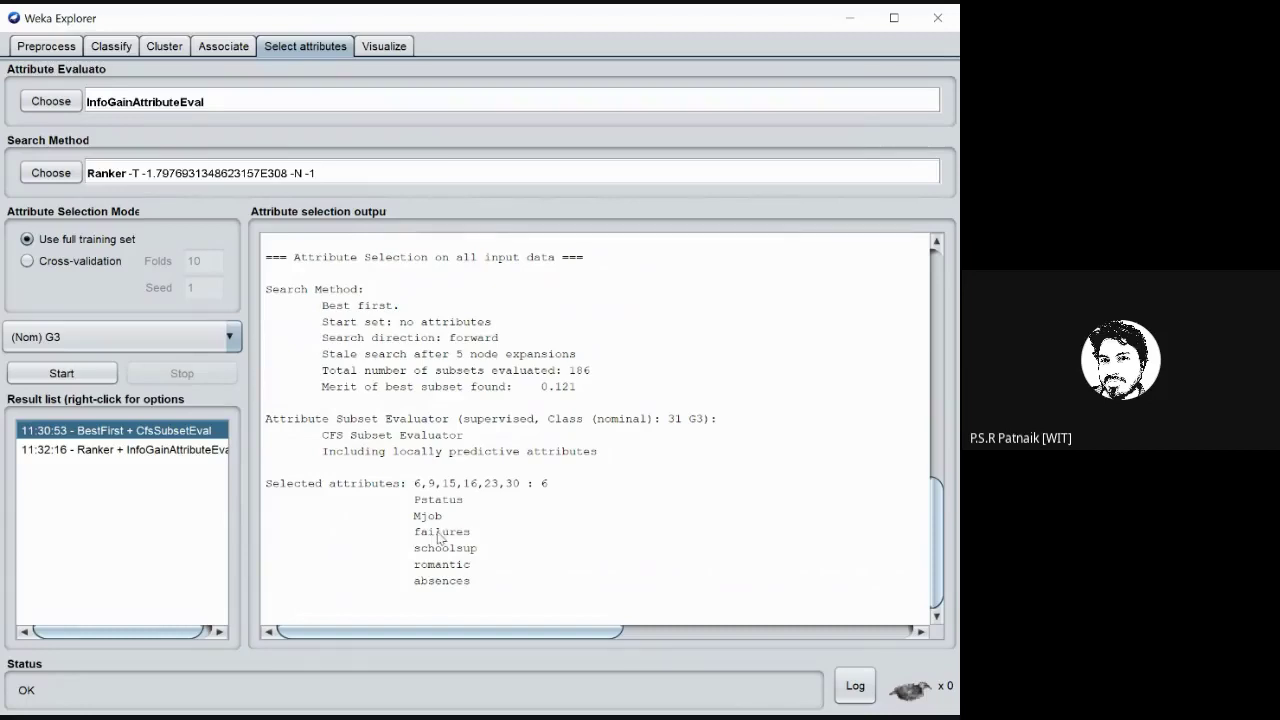
click(120, 450)
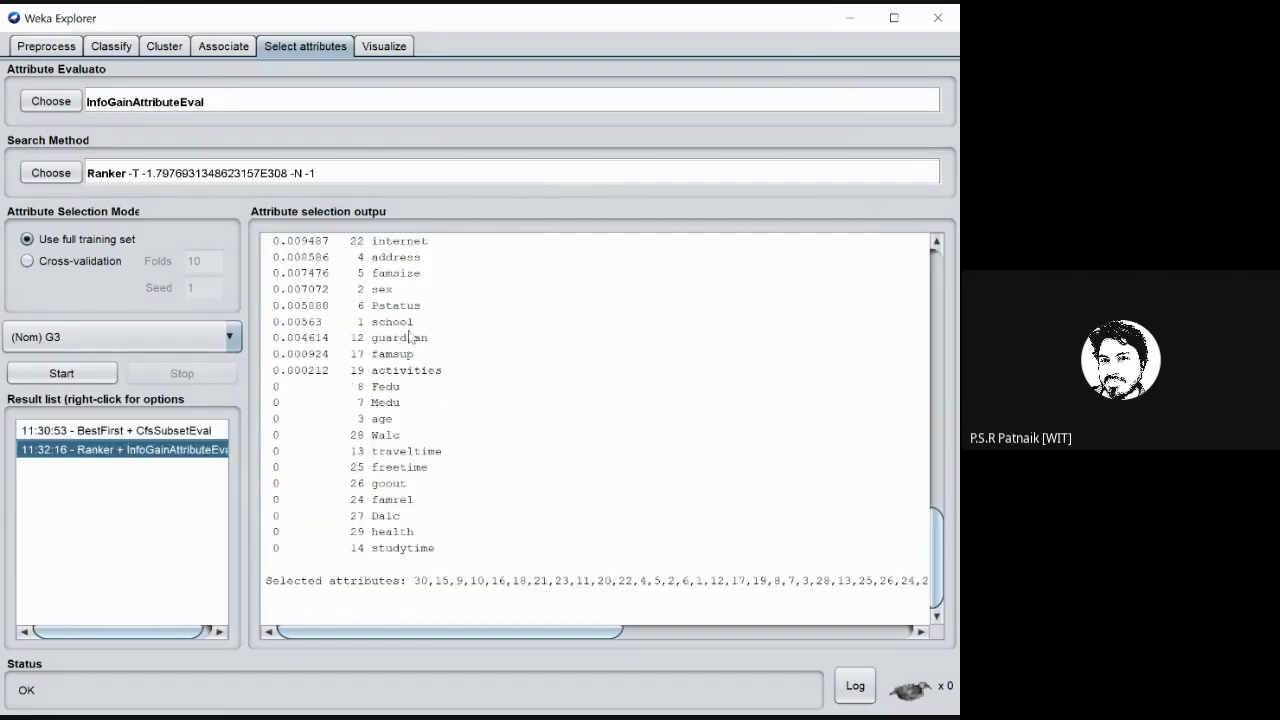
scroll(398, 341, up, 2)
scroll(398, 341, up, 1)
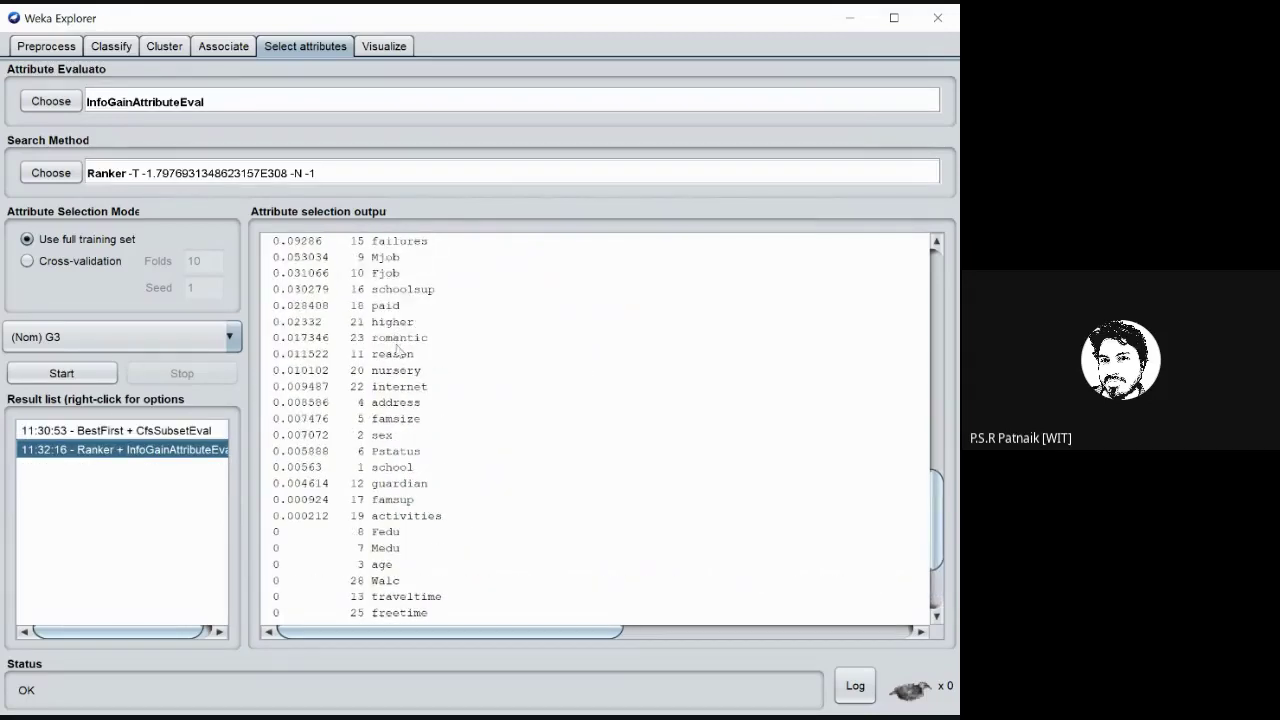
drag(392, 345, 414, 345)
scroll(386, 362, up, 1)
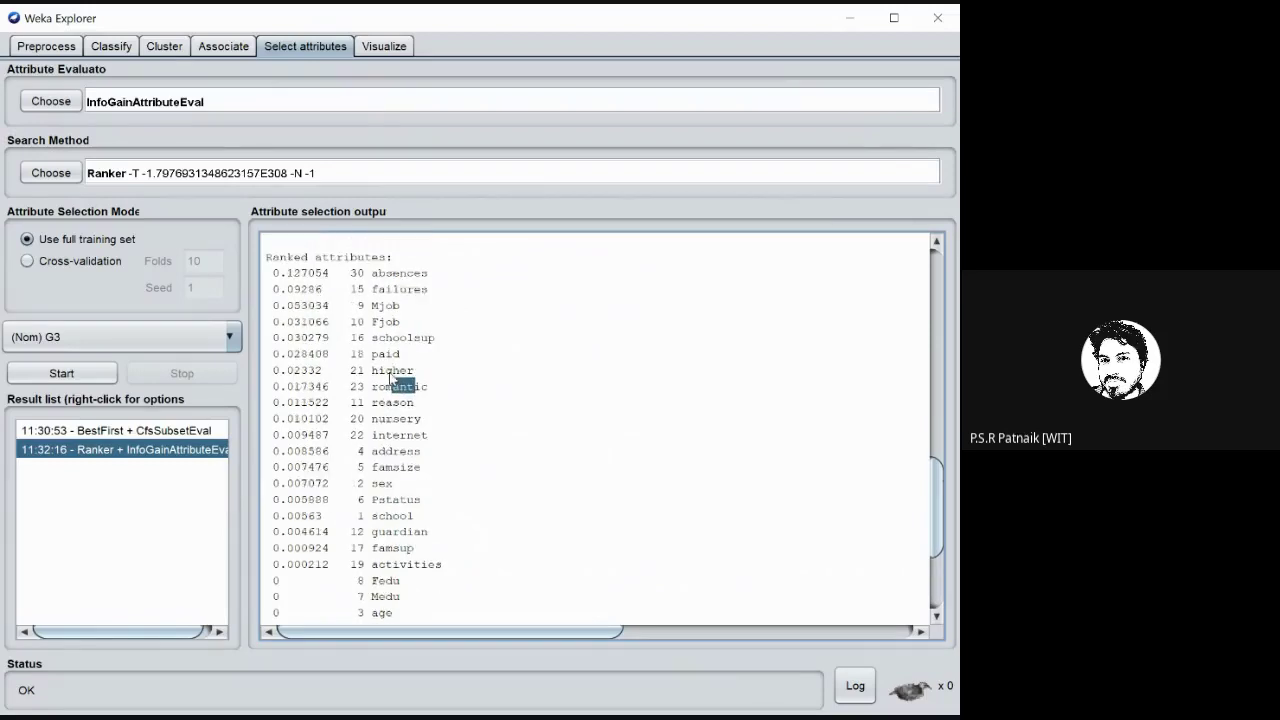
click(144, 430)
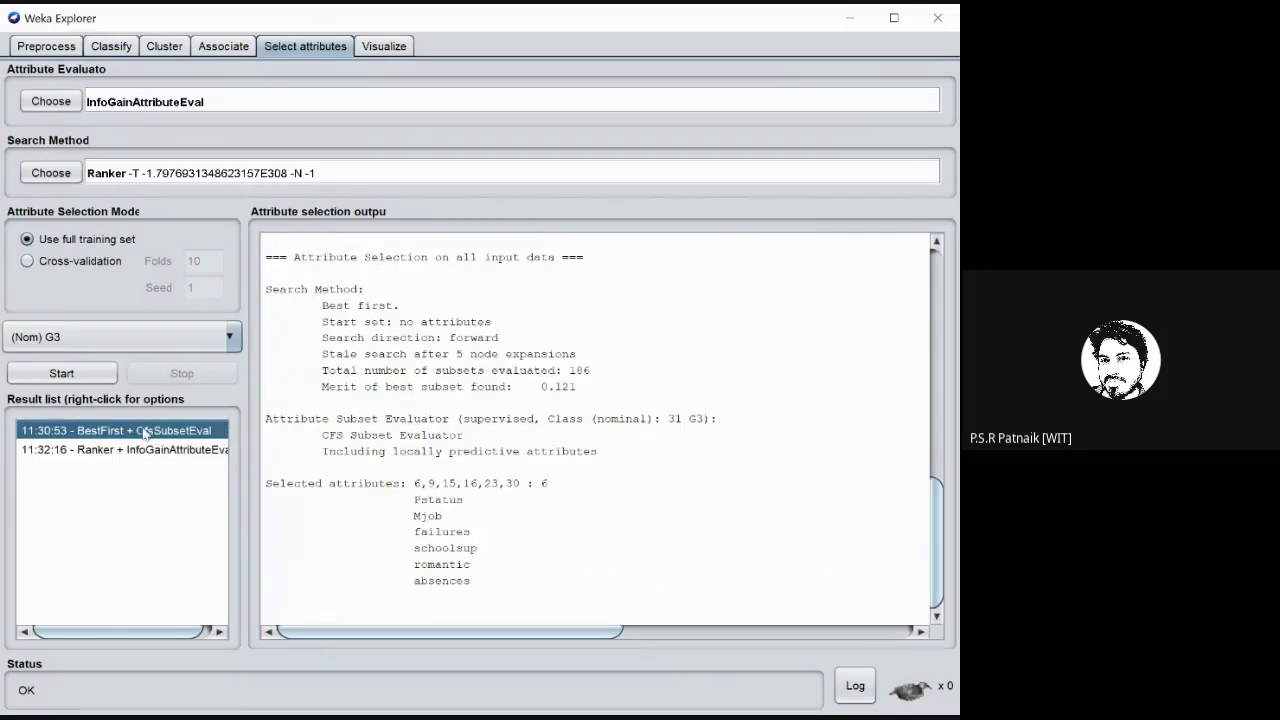
click(180, 452)
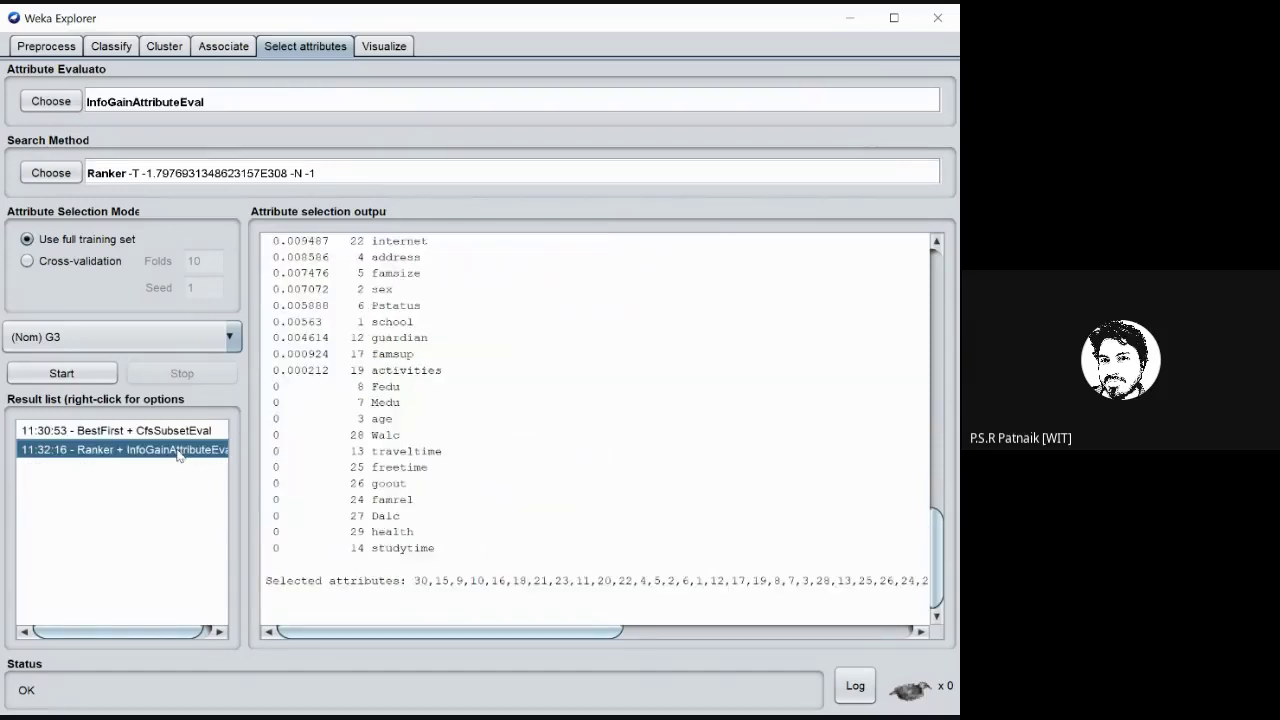
scroll(370, 288, up, 6)
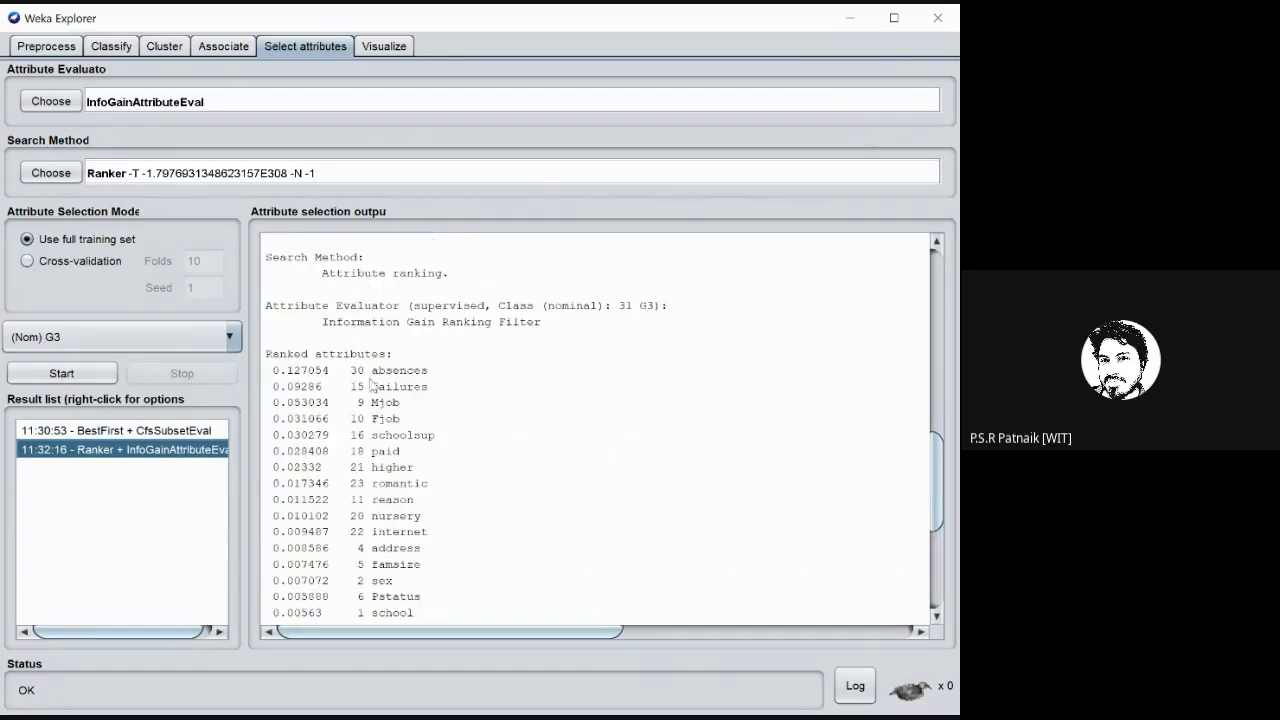
- Highlight the ranked attributes from absences to school and the zero-gain attributes from Fedu to studytime
drag(371, 374, 471, 600)
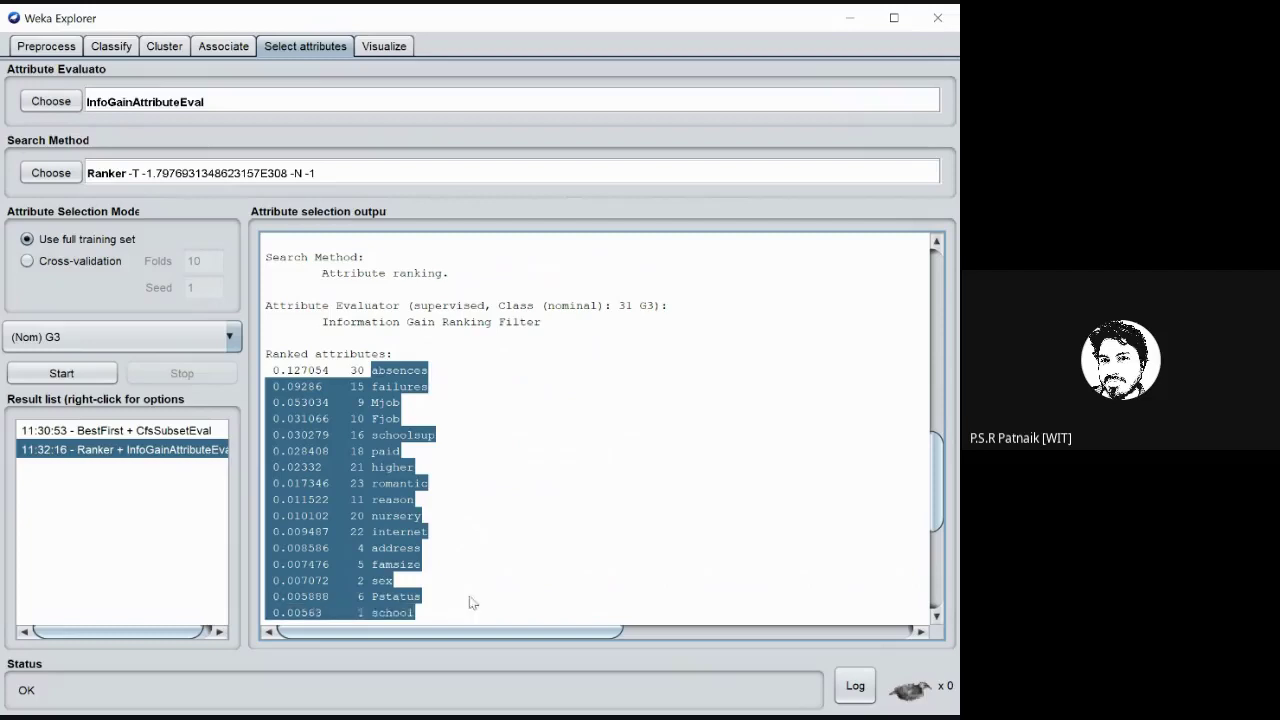
scroll(509, 557, down, 6)
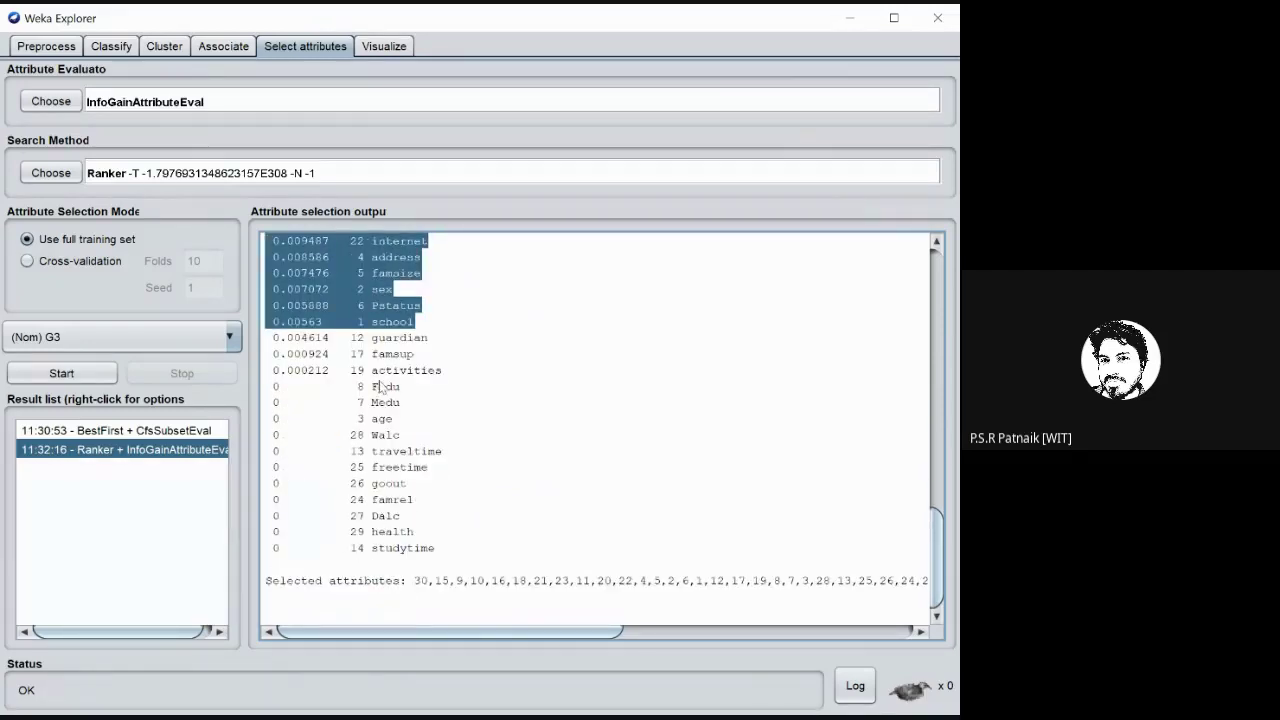
click(340, 392)
drag(337, 388, 461, 552)
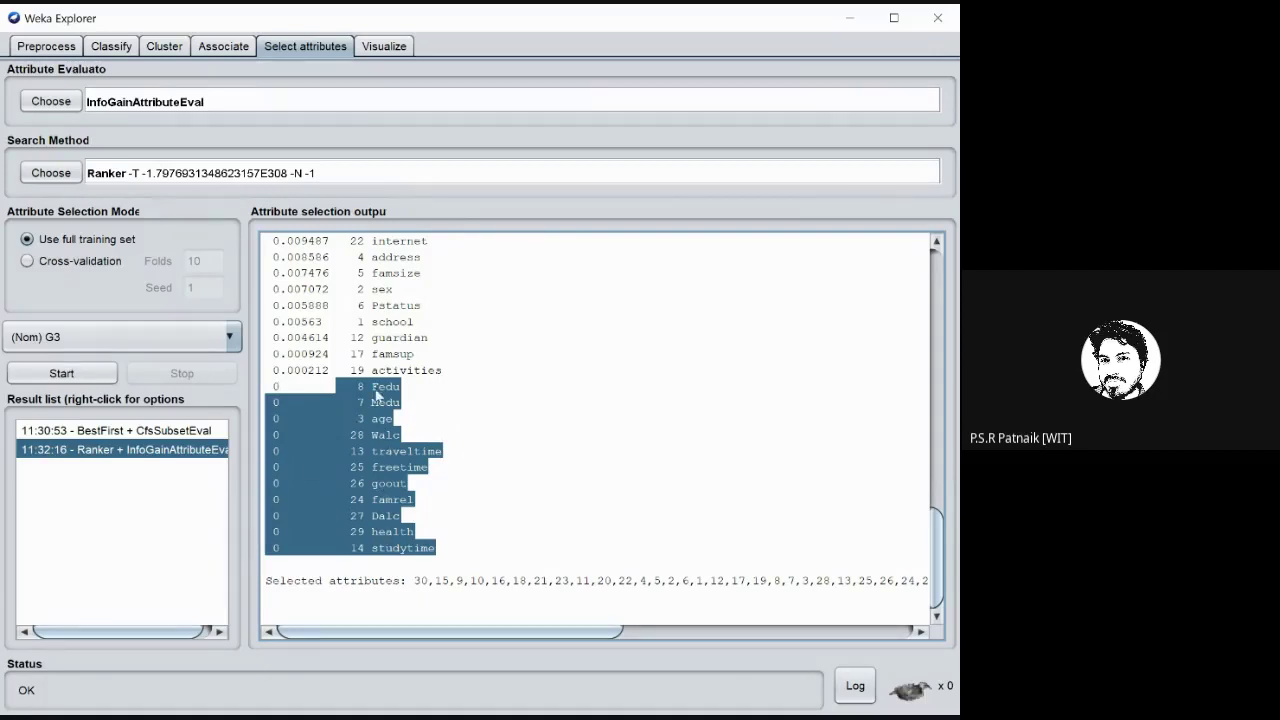
click(110, 548)
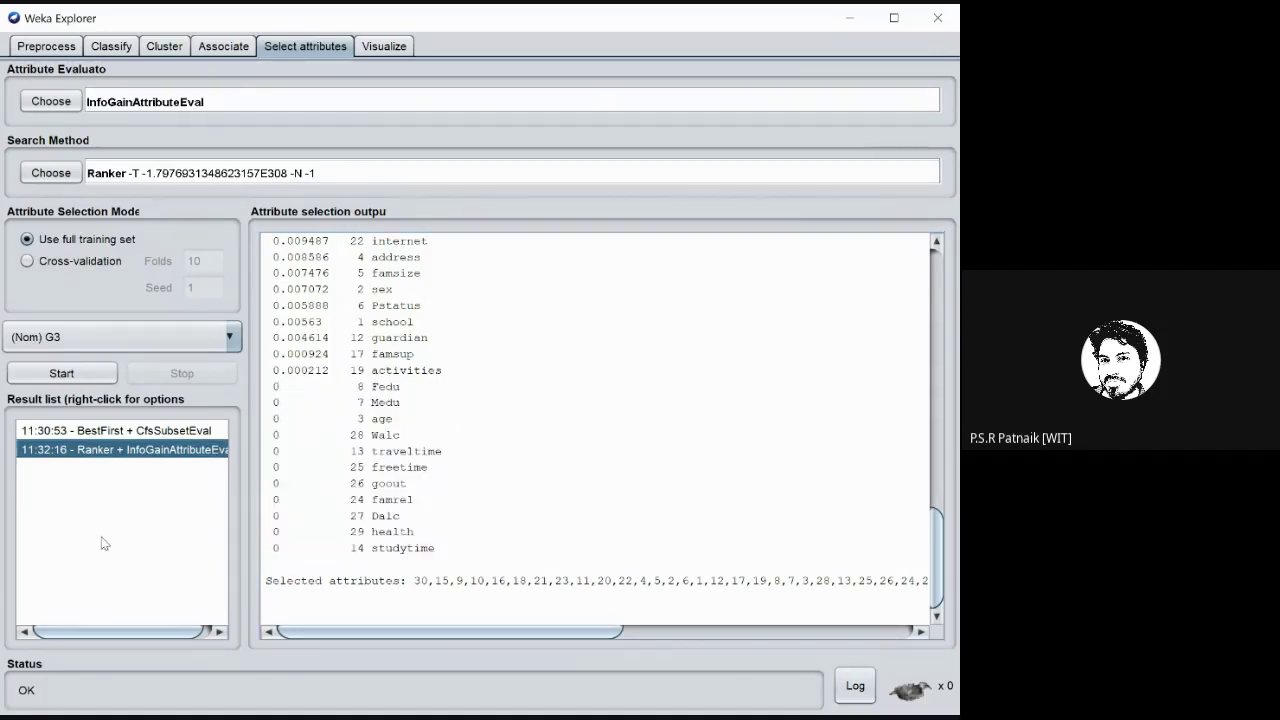
- Return to the CfsSubsetEval result and highlight all the attributes in its selected subset for reference
click(156, 431)
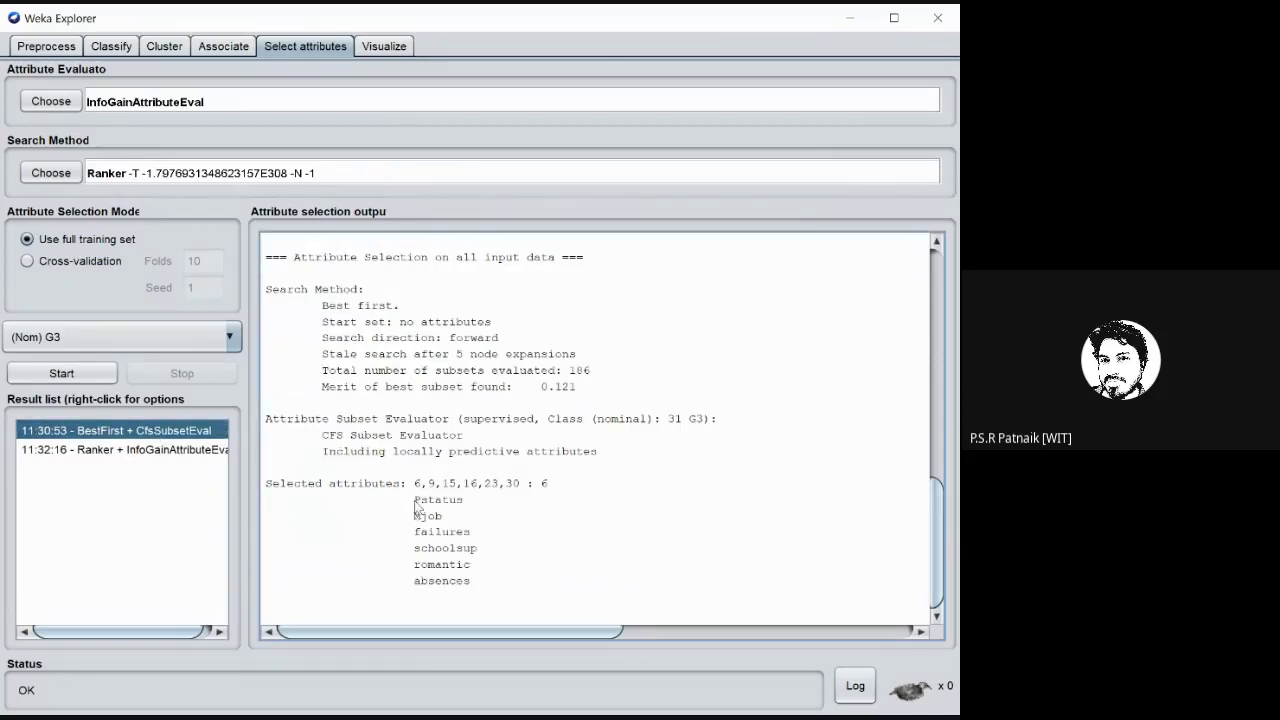
drag(415, 500, 485, 598)
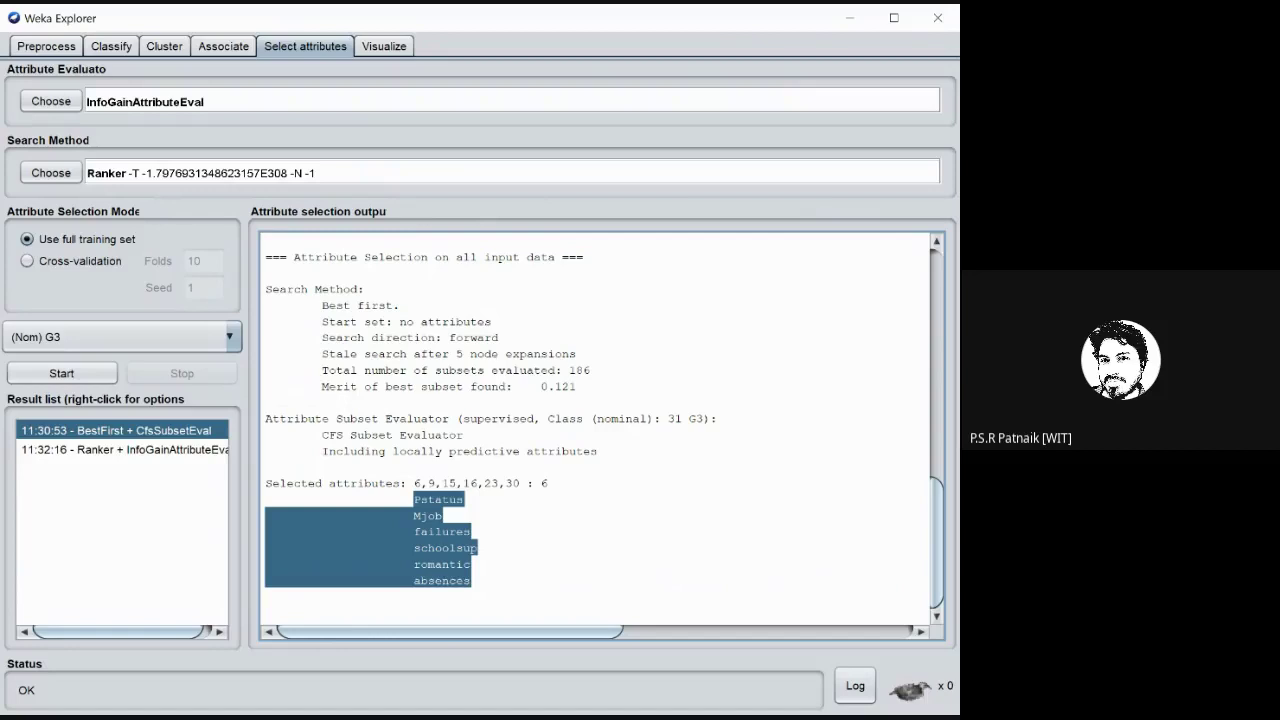
key(alt+Tab)
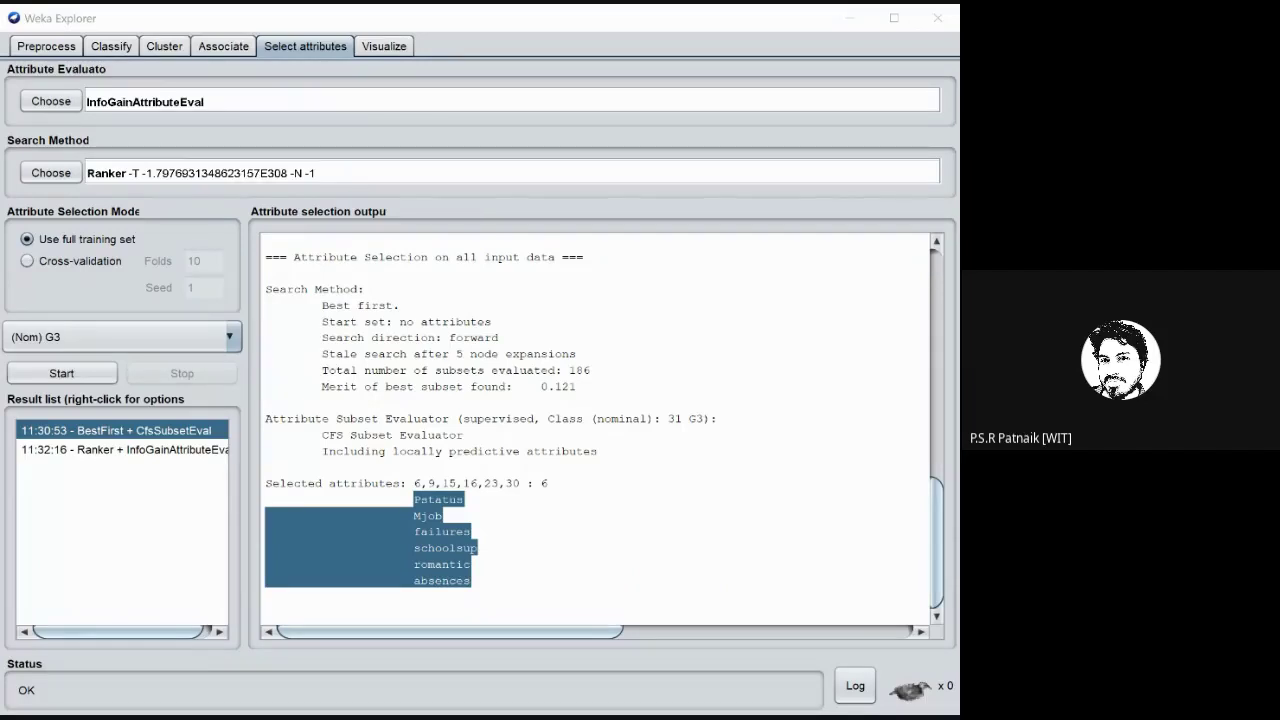
key(alt+Tab)
- Mark all dataset attributes for removal in preprocessing, but unmark Pstatus, Mjob, failures and schoolsup
click(48, 47)
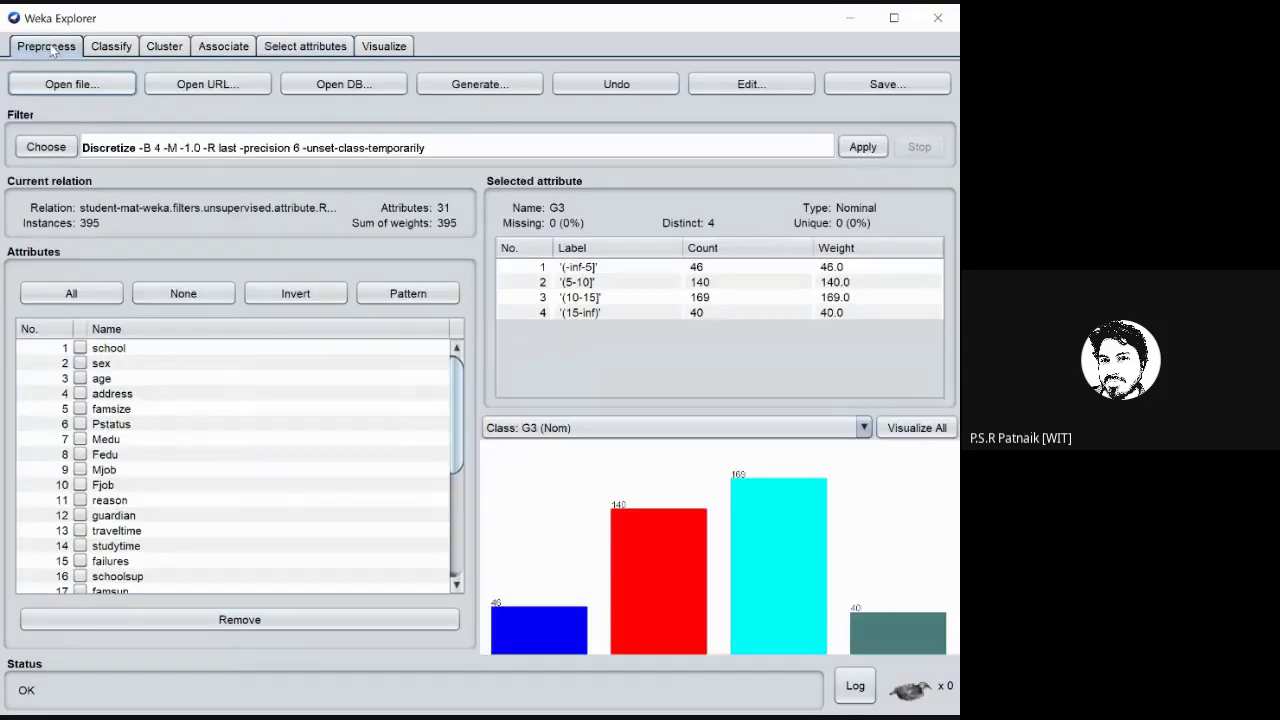
click(44, 297)
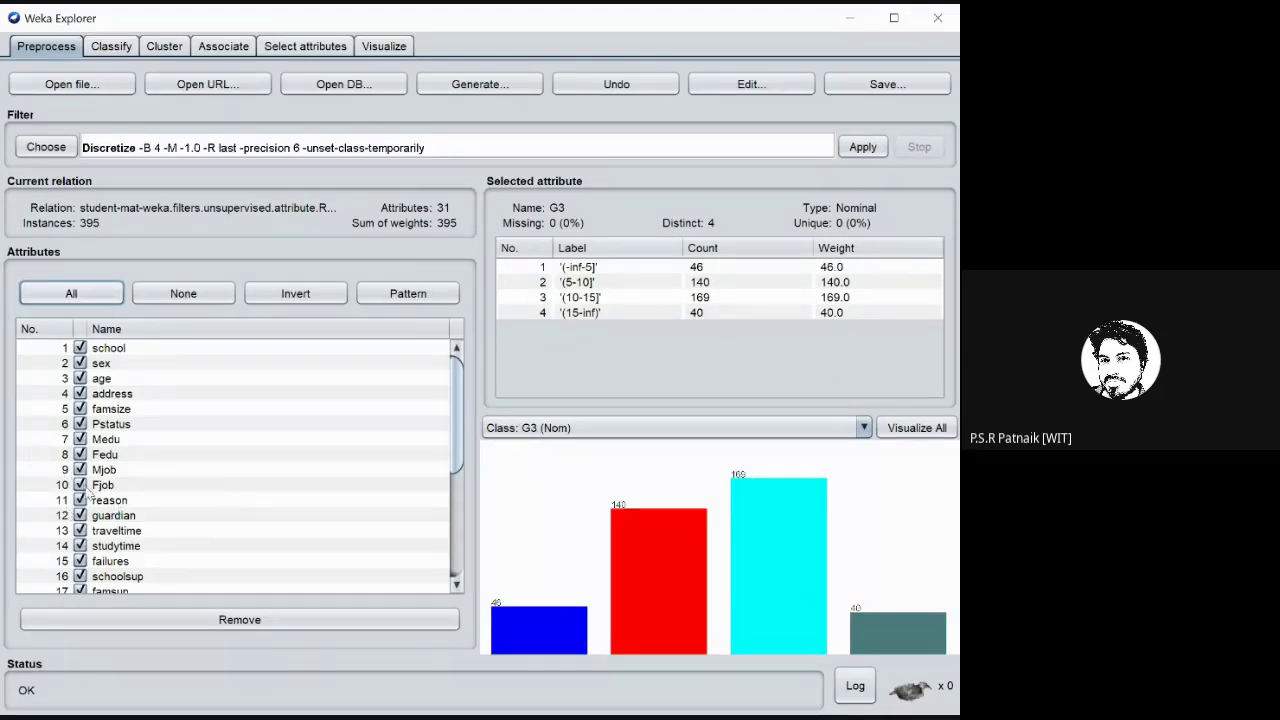
click(80, 424)
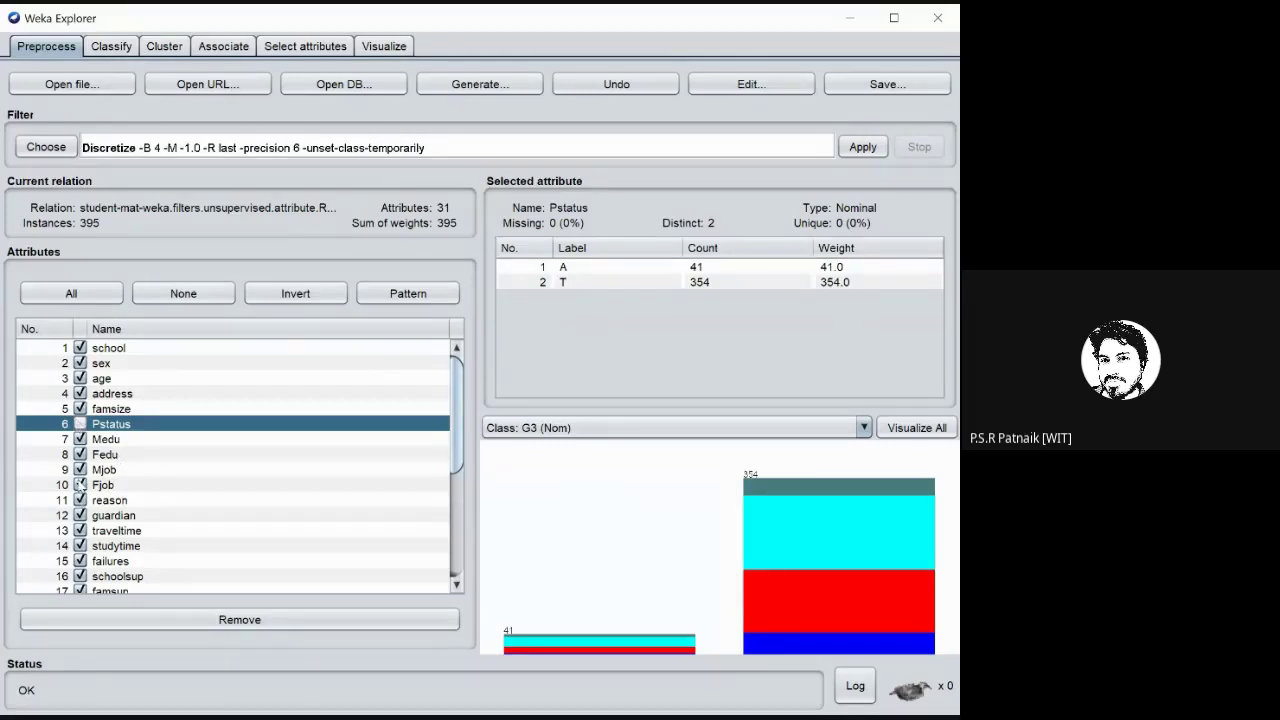
click(80, 469)
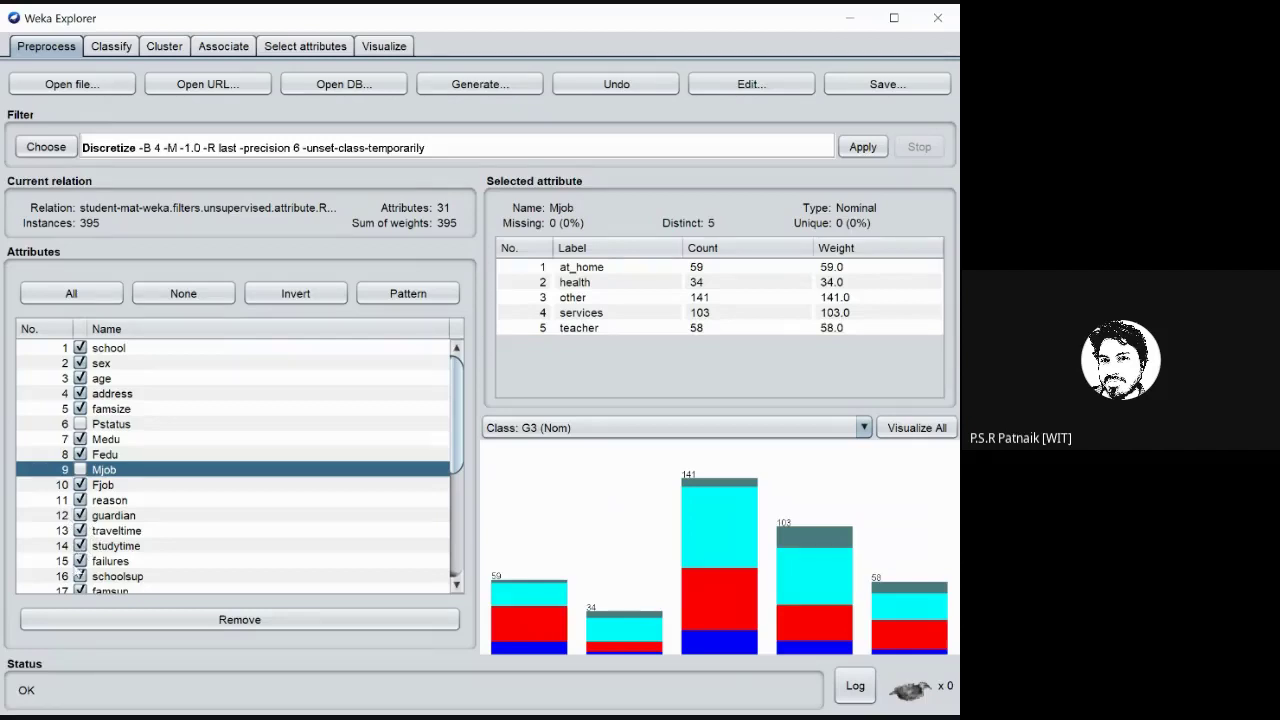
click(80, 562)
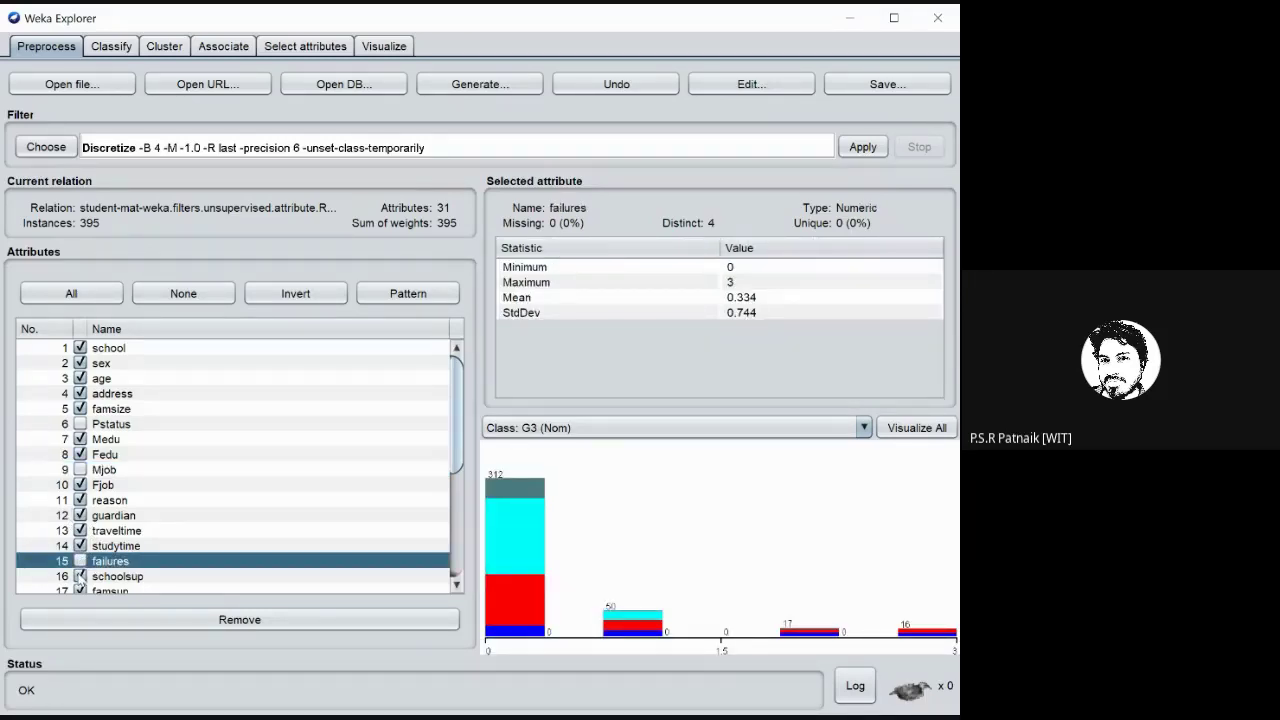
click(80, 577)
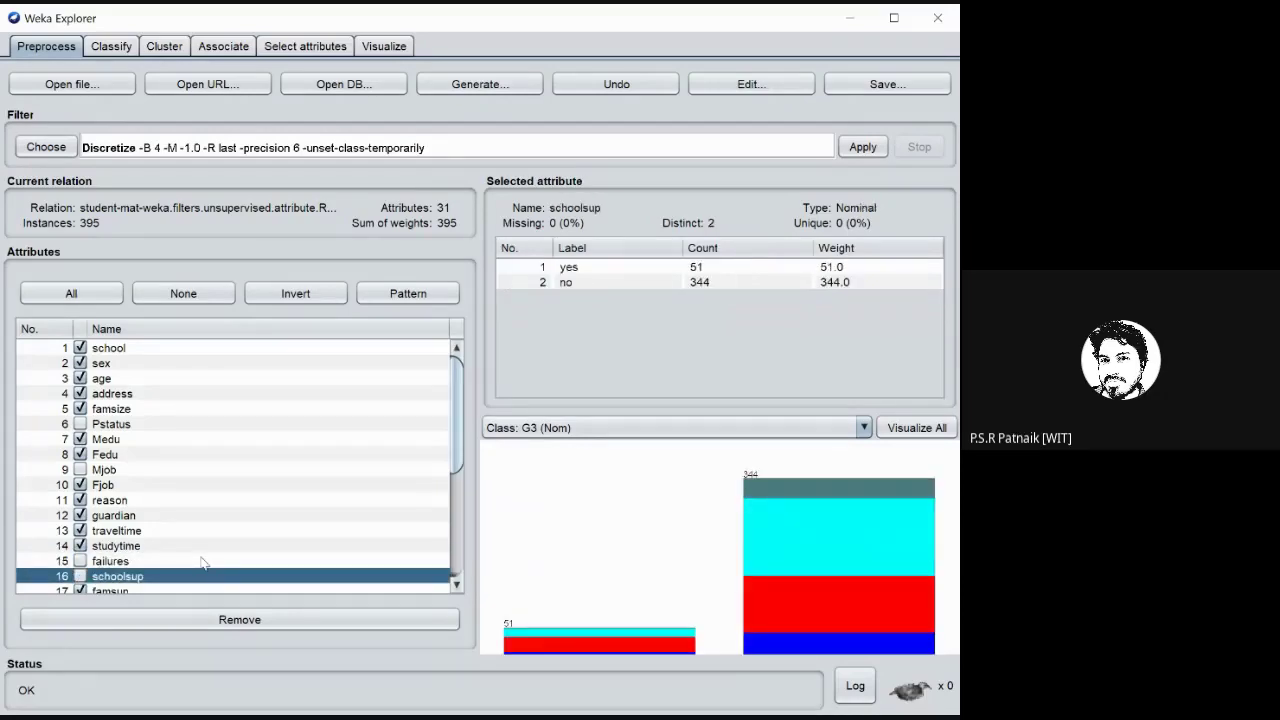
- Unmark romantic and absences in the attribute list to keep them in the dataset
scroll(201, 564, down, 2)
scroll(201, 564, down, 1)
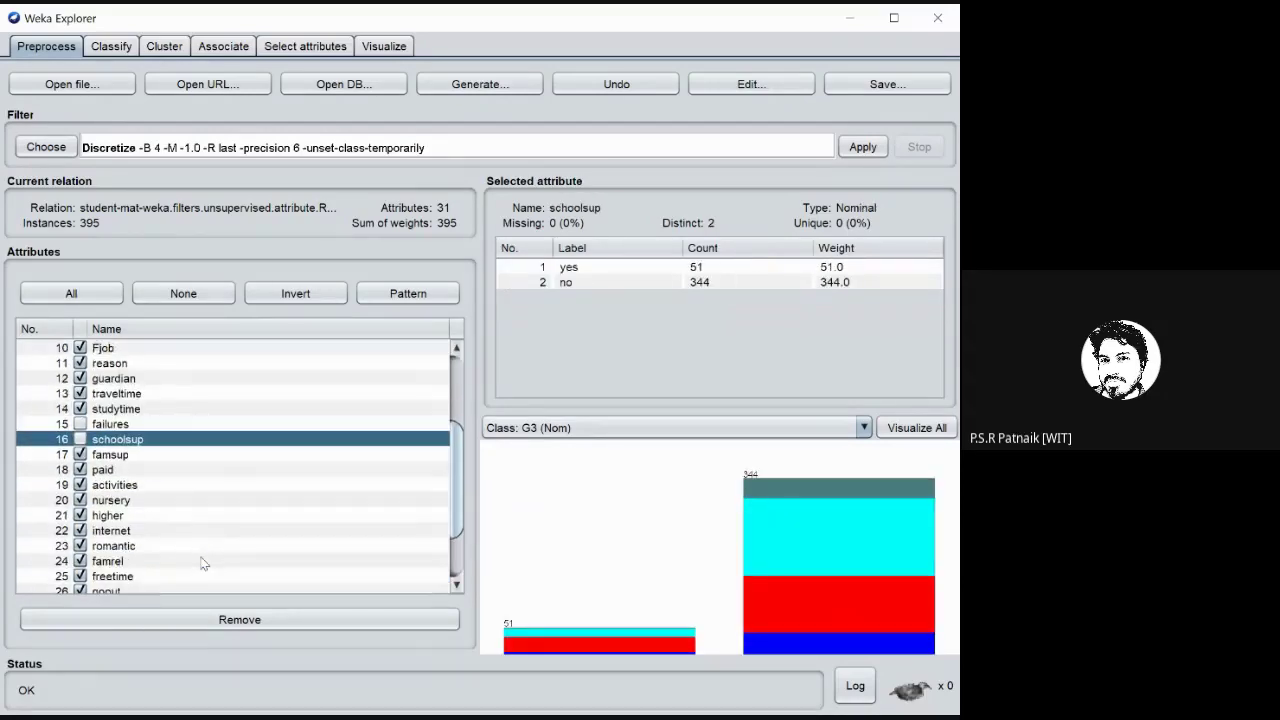
click(81, 546)
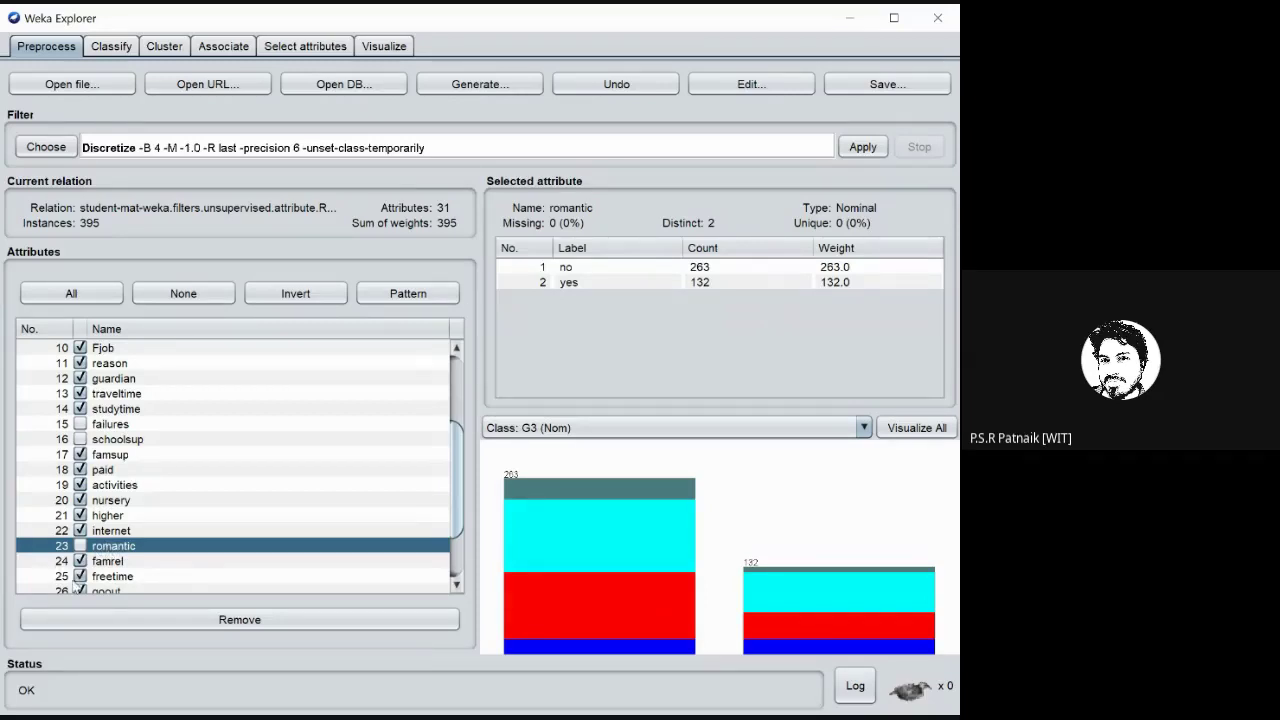
scroll(88, 572, down, 1)
scroll(88, 573, down, 1)
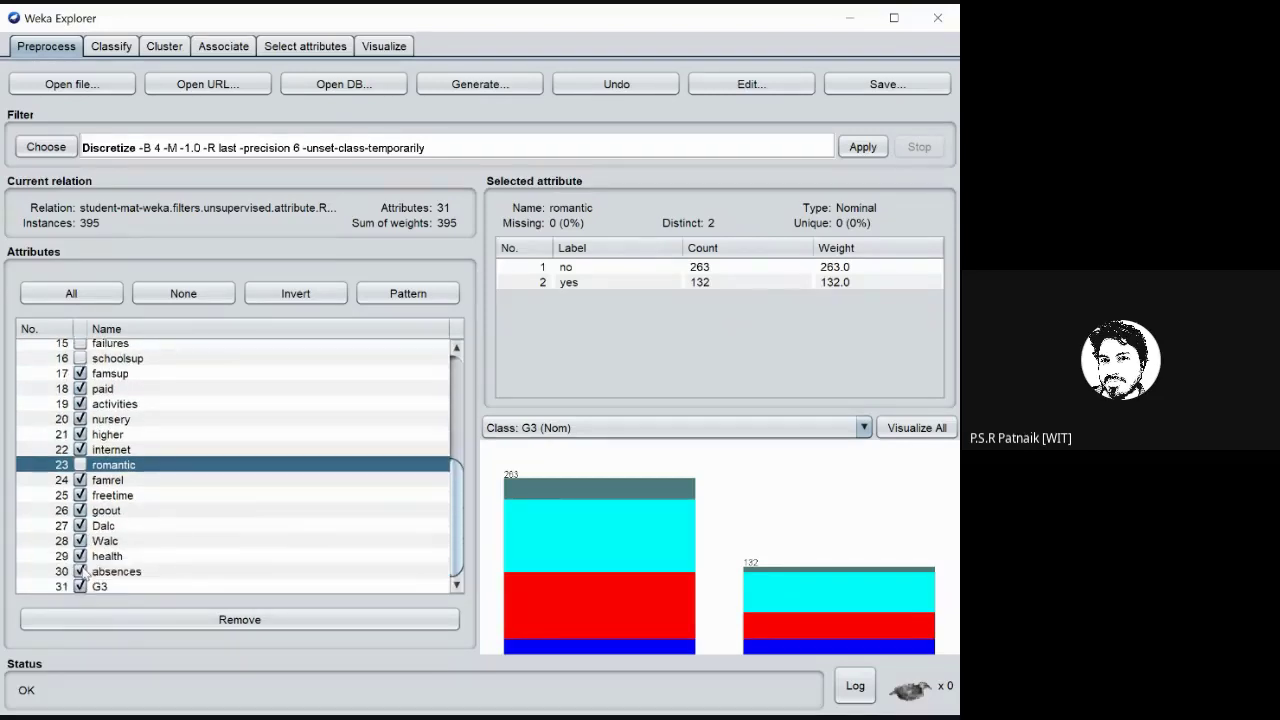
click(245, 571)
- Review the marked attributes and unmark the class attribute G3 to keep it as well
scroll(245, 553, up, 5)
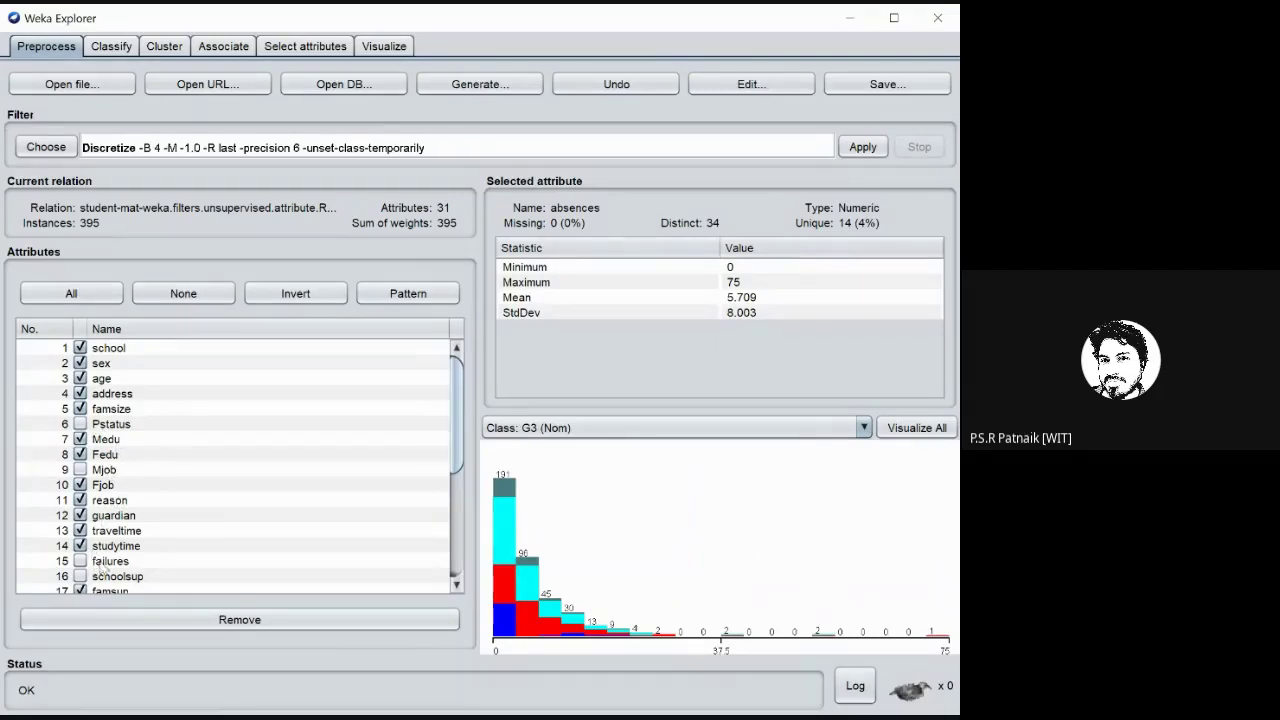
scroll(112, 590, down, 1)
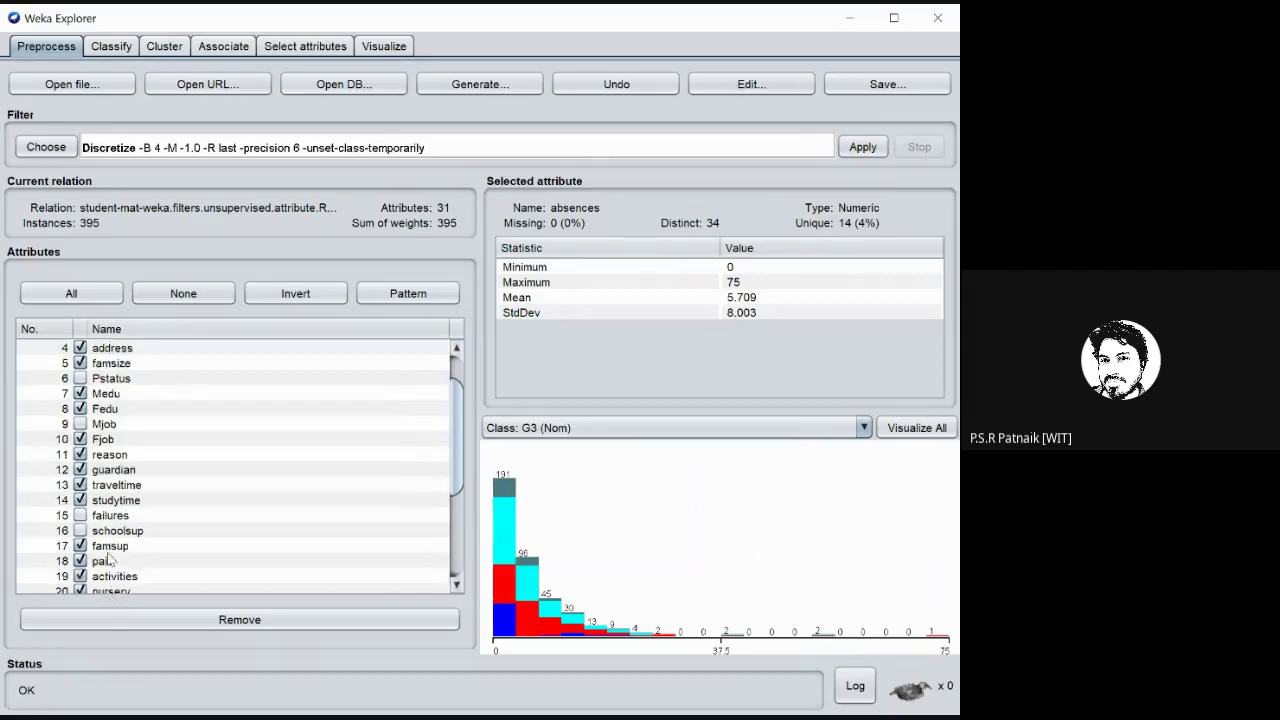
scroll(112, 580, down, 4)
click(112, 568)
click(95, 586)
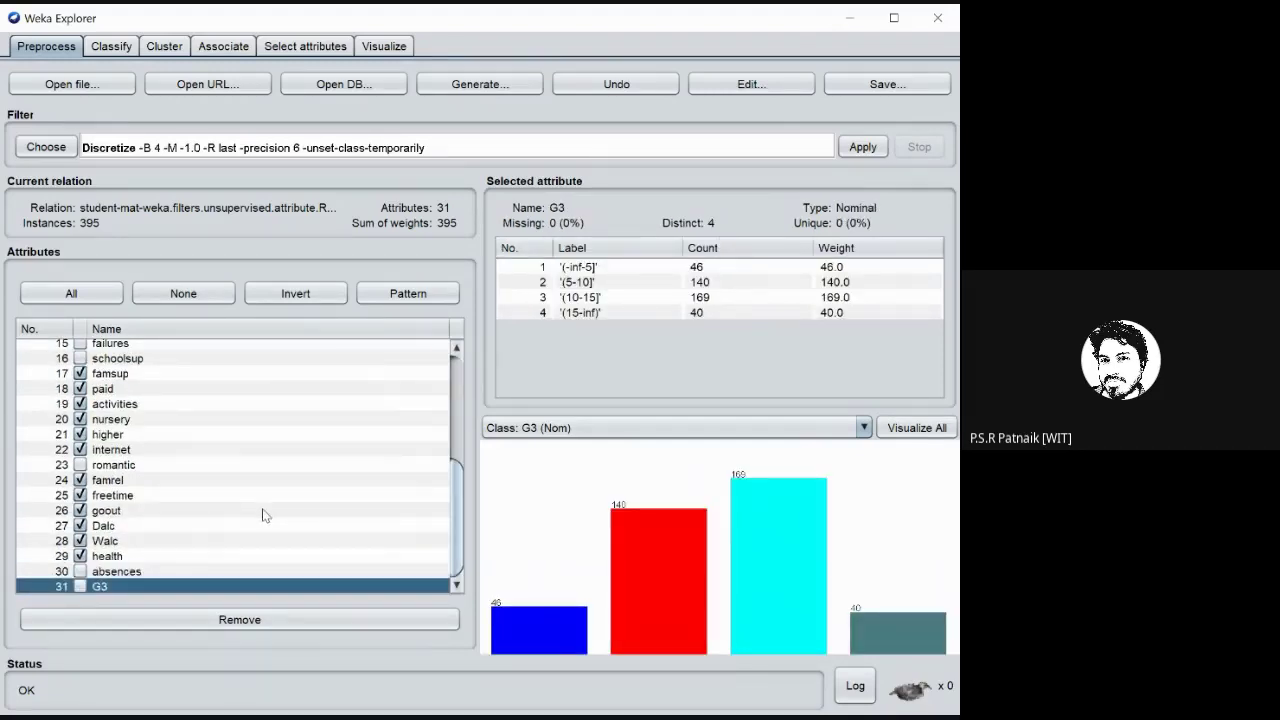
- Remove the marked attributes from the dataset and rerun the earlier NaiveBayes configuration with 5-fold cross-validation on G3
scroll(265, 515, up, 5)
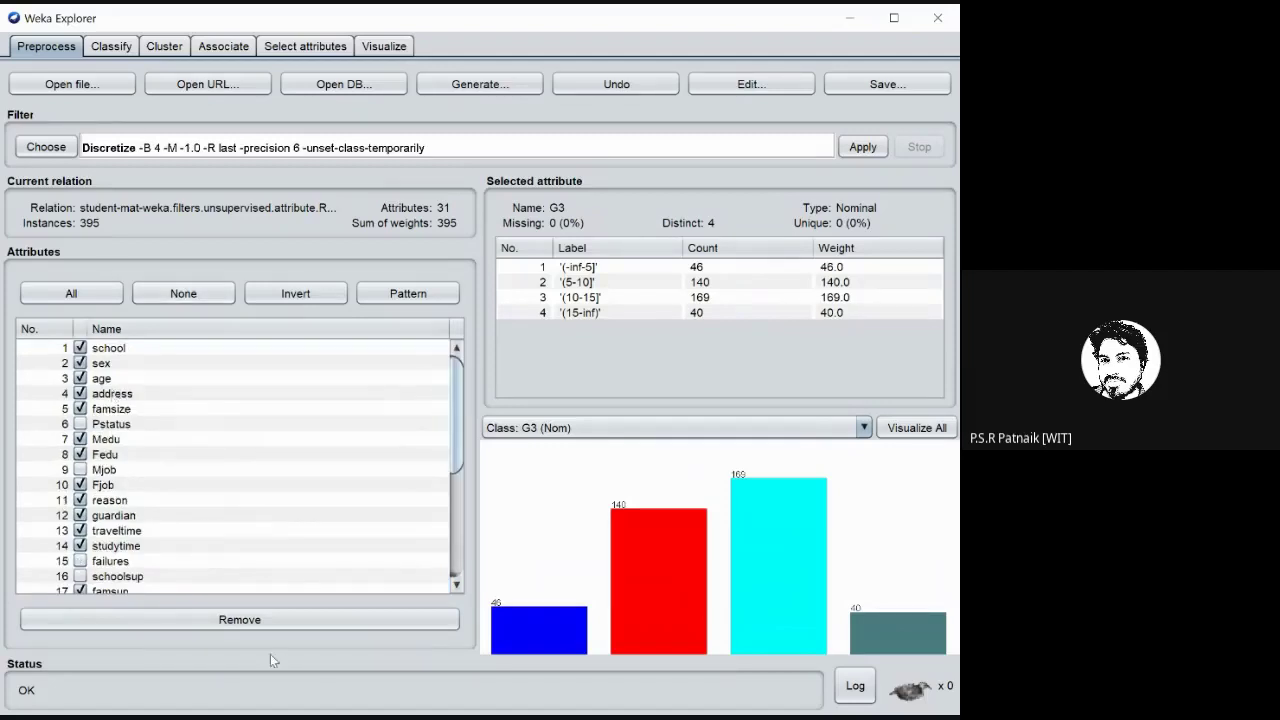
click(257, 622)
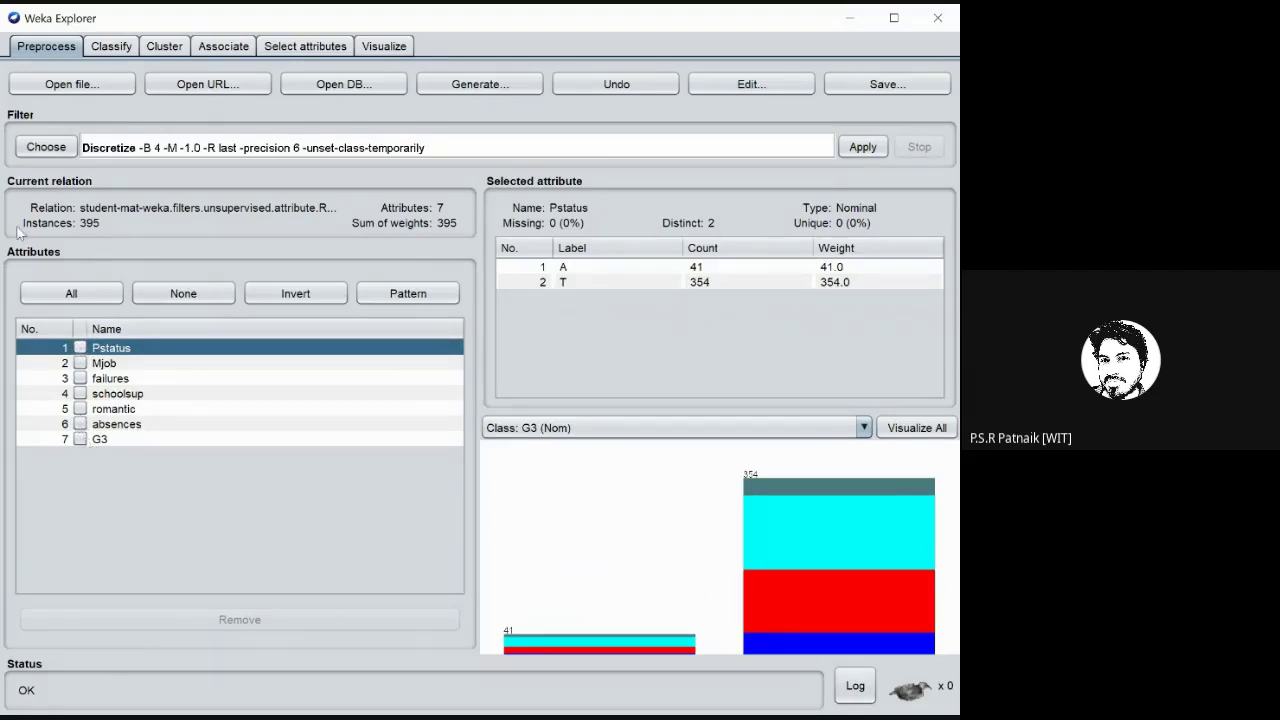
click(111, 46)
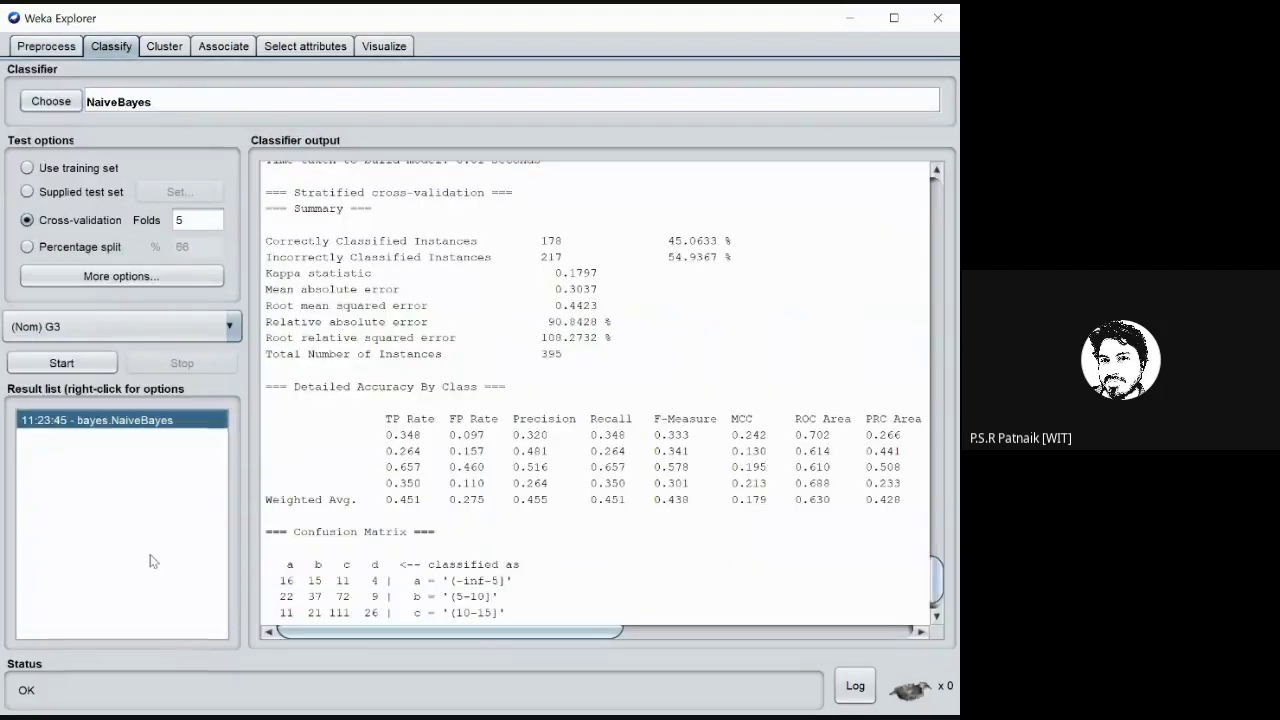
right_click(127, 424)
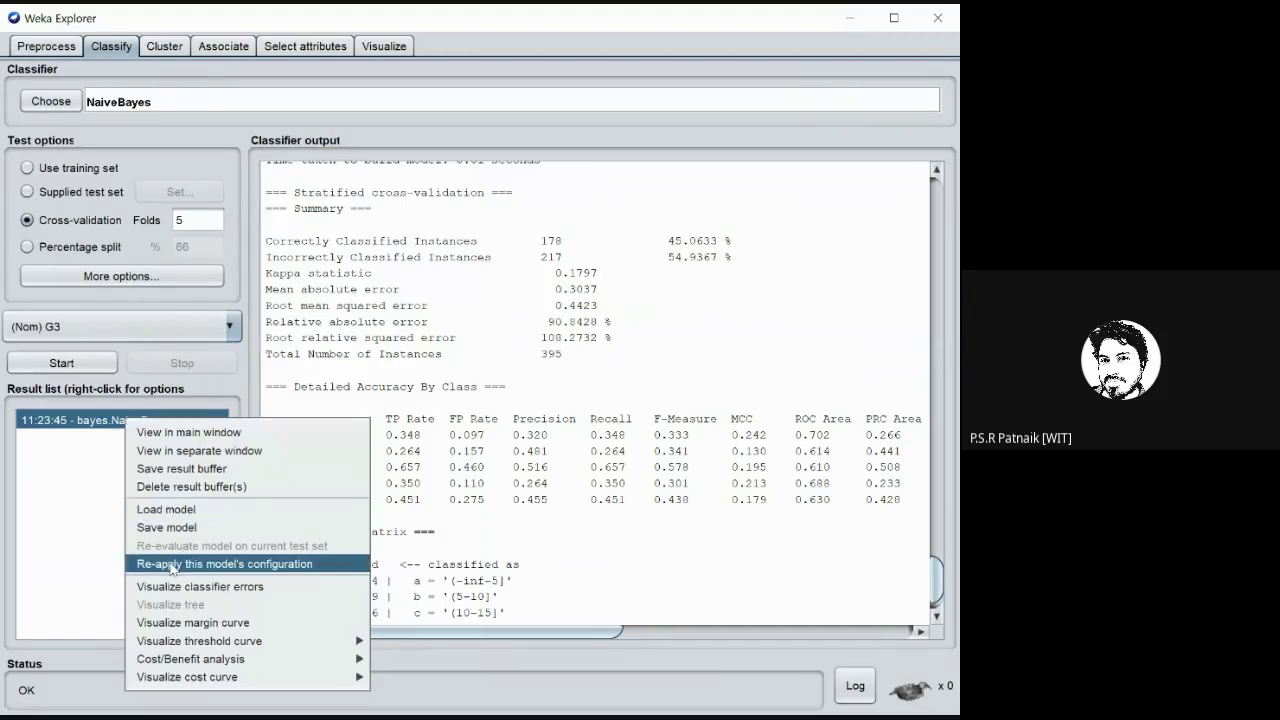
click(171, 566)
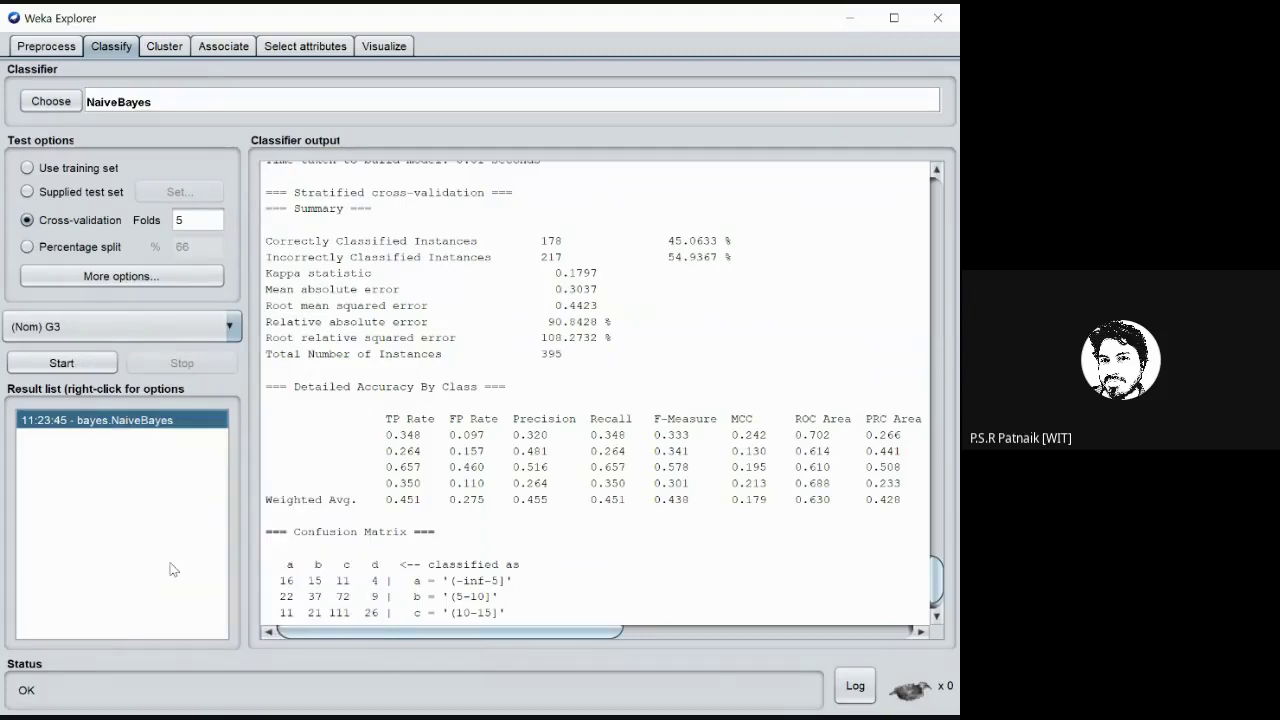
click(57, 370)
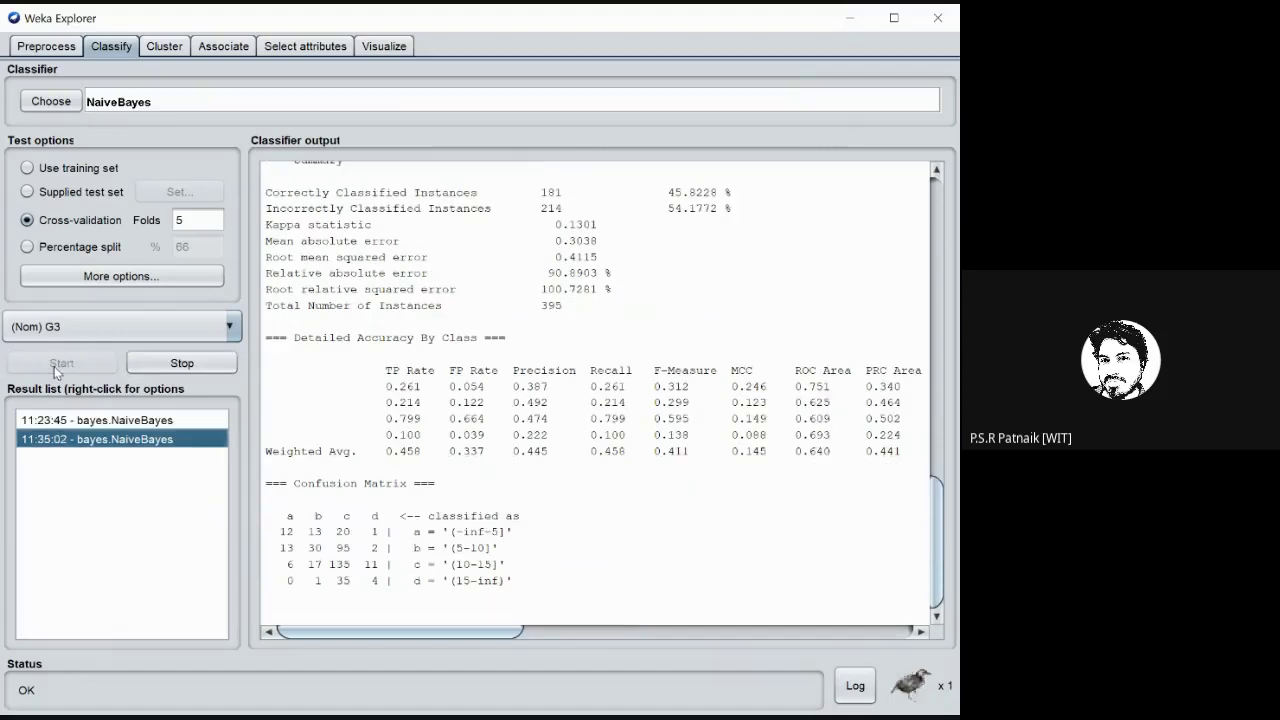
- Compare the per-attribute model listings of the earlier and the new NaiveBayes results, starting from the earlier run
click(155, 422)
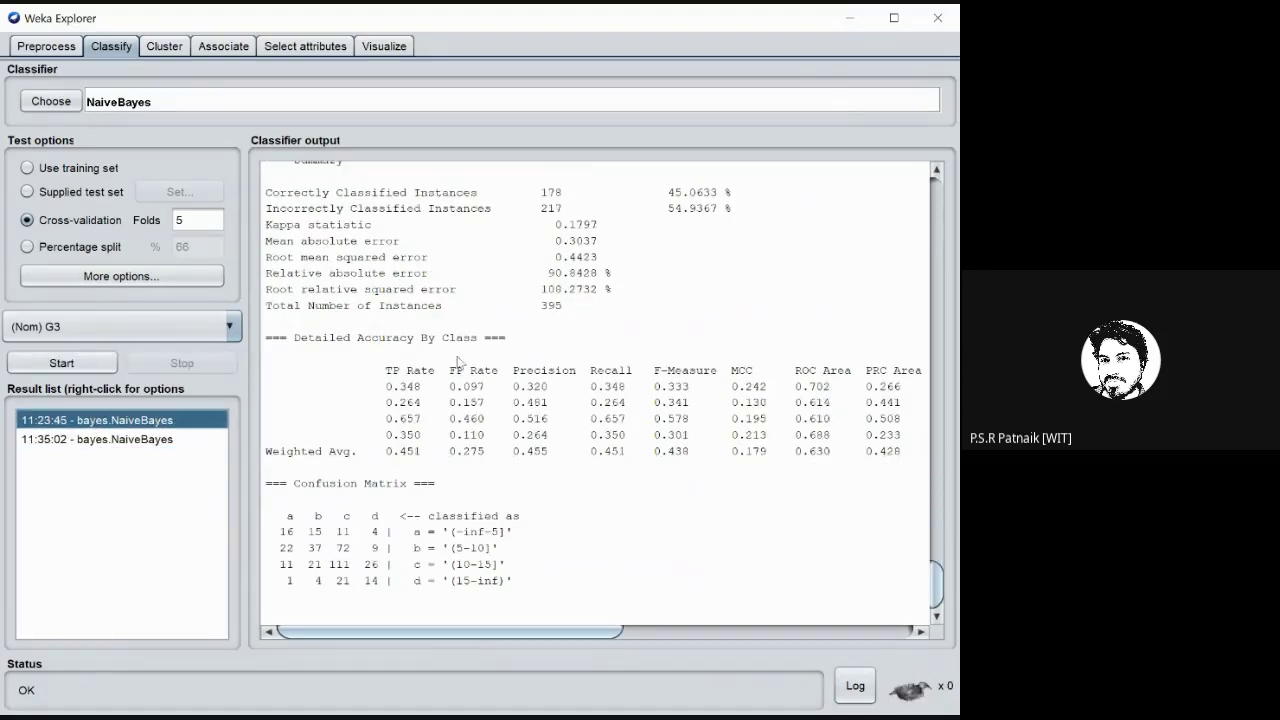
scroll(465, 360, up, 15)
scroll(474, 347, up, 10)
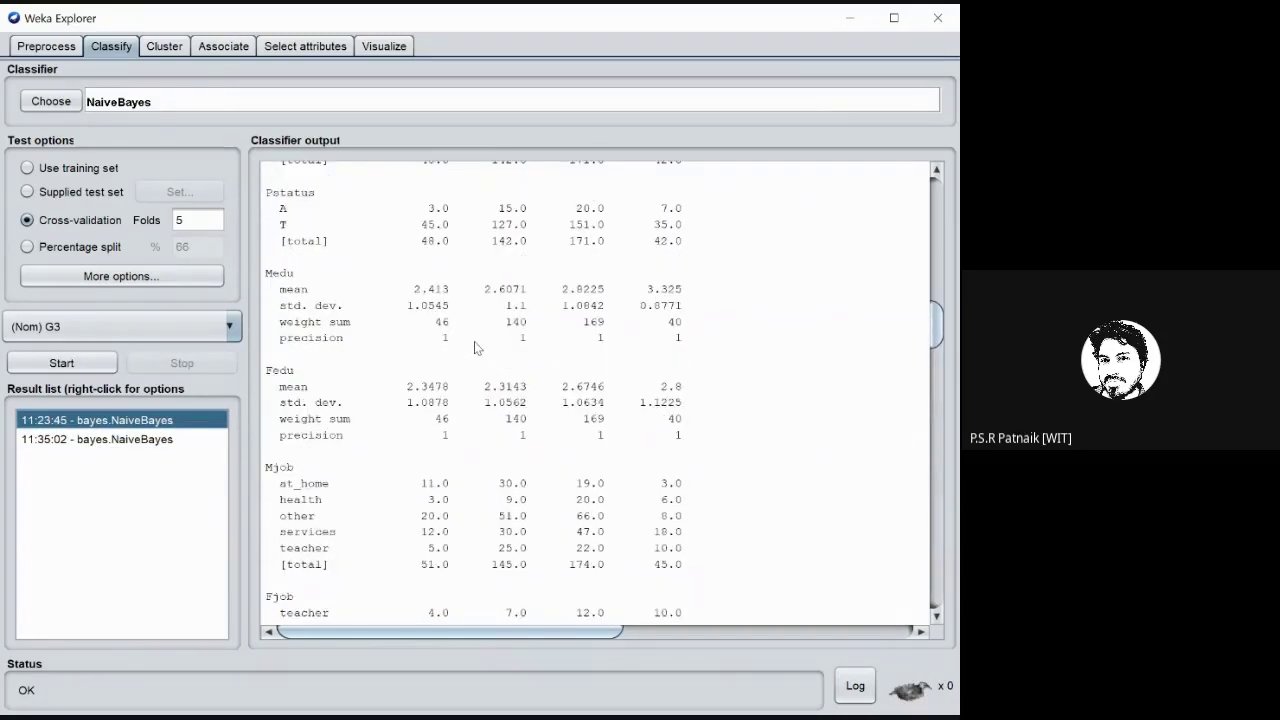
click(90, 442)
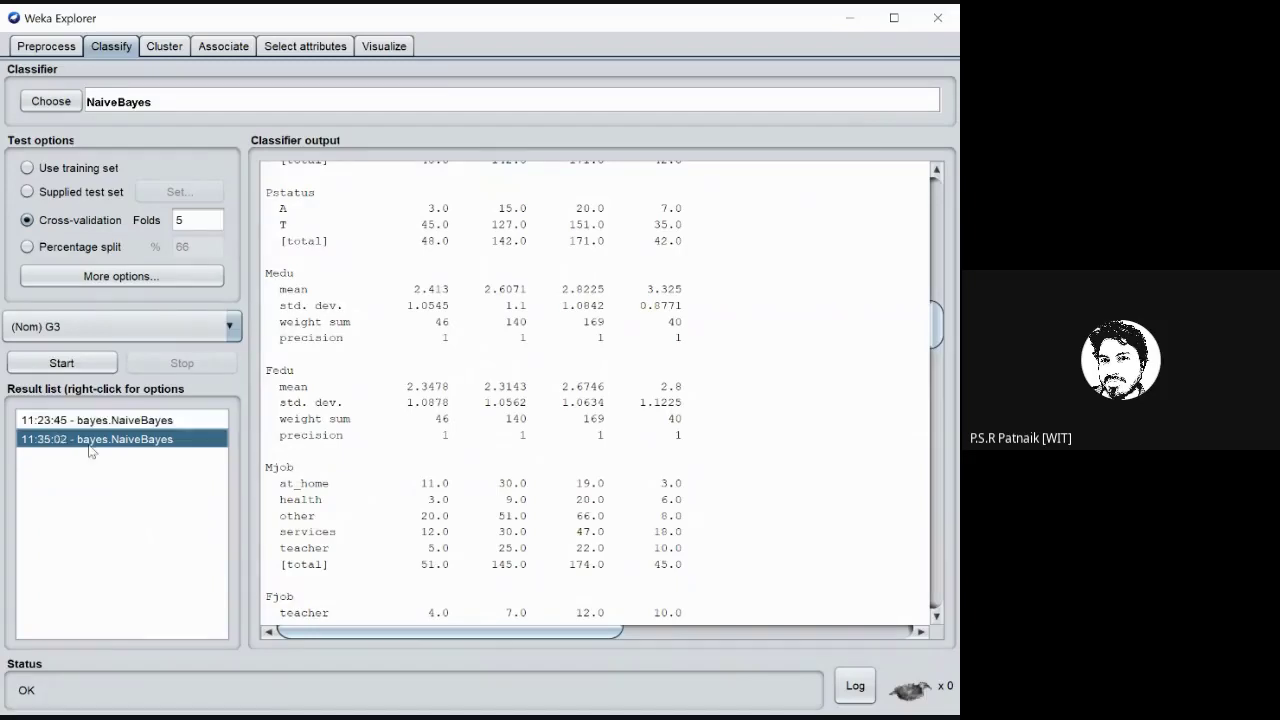
scroll(618, 290, up, 9)
scroll(618, 295, up, 12)
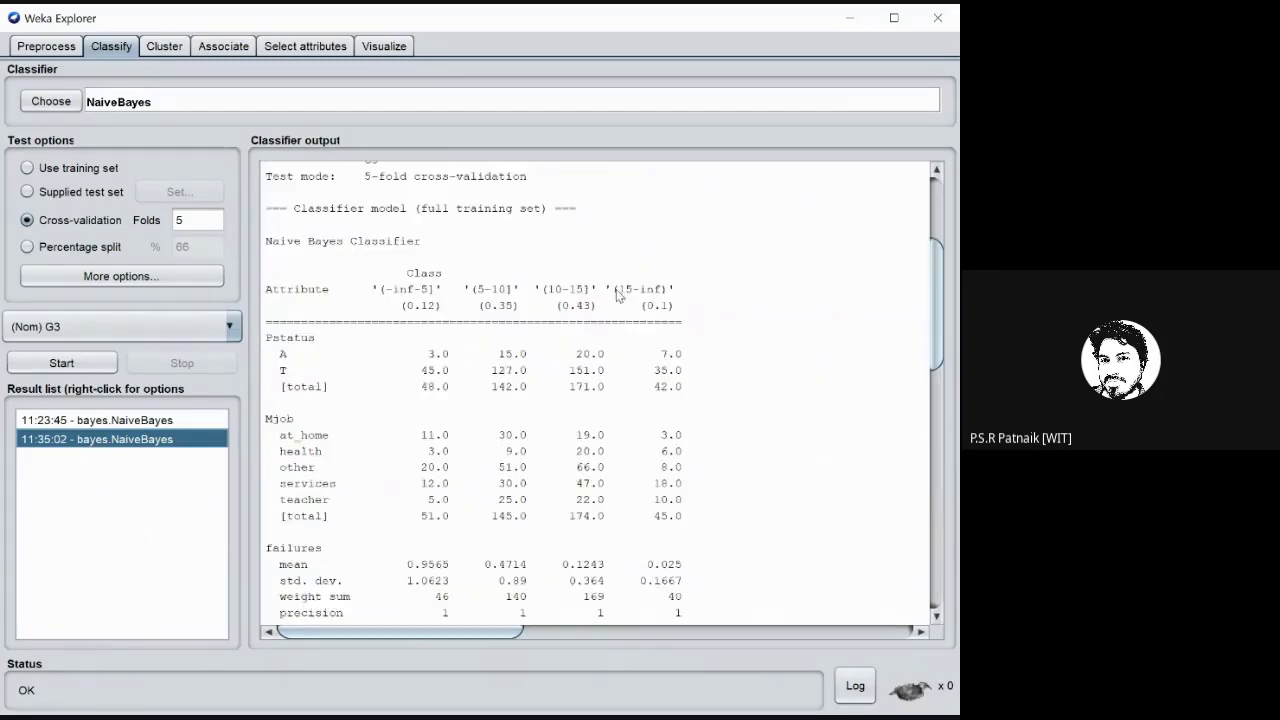
scroll(310, 380, down, 15)
scroll(310, 341, down, 5)
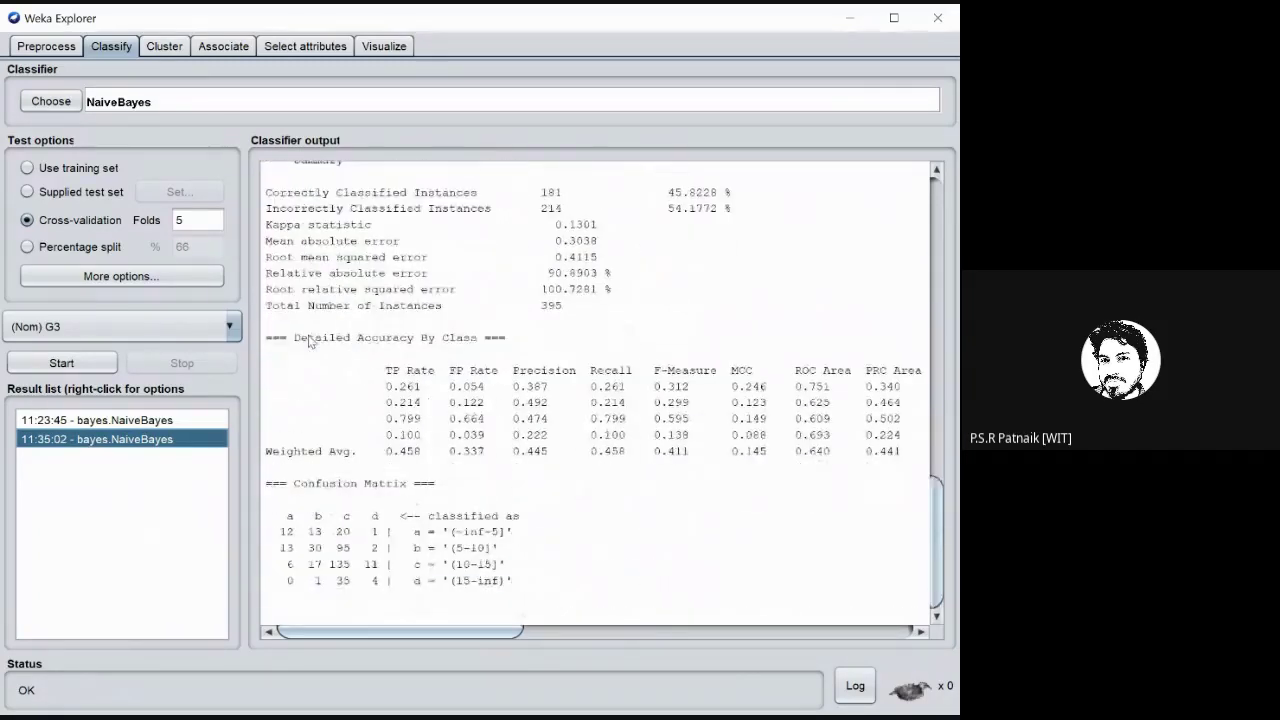
- Switch between both NaiveBayes results to compare their accuracy summary, per-class metrics such as ROC Area, and confusion matrices
click(158, 421)
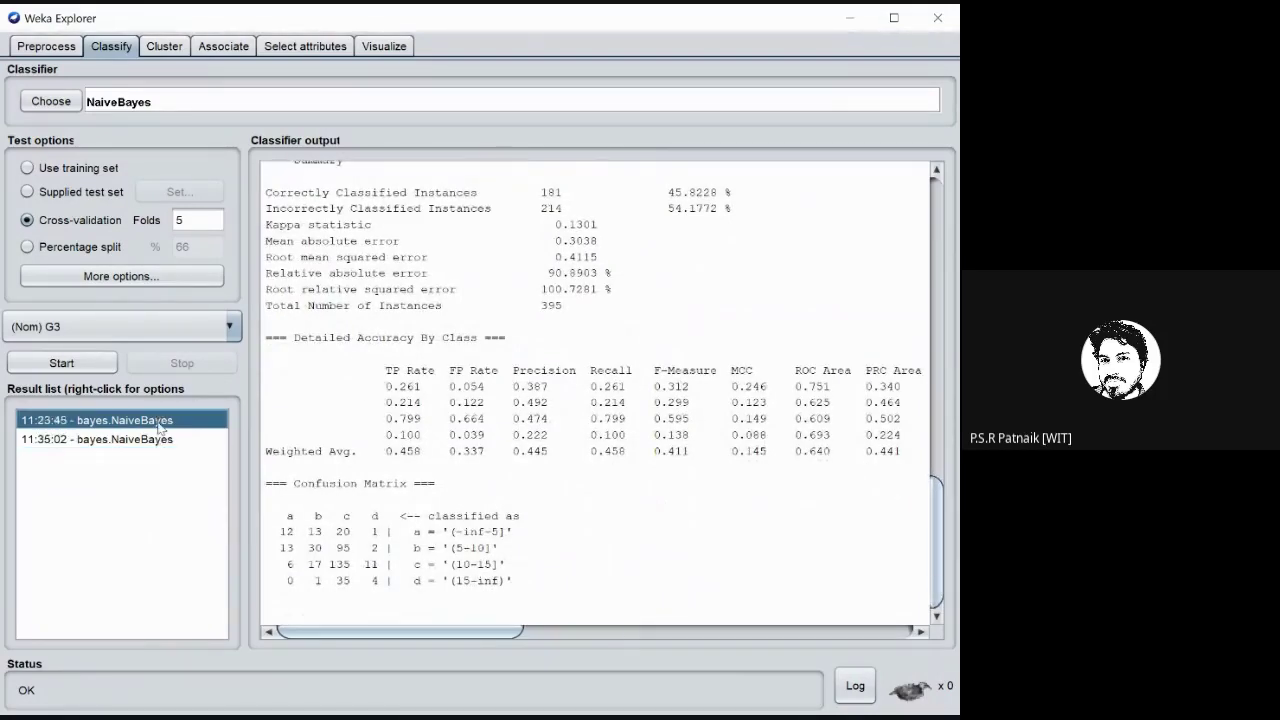
click(150, 440)
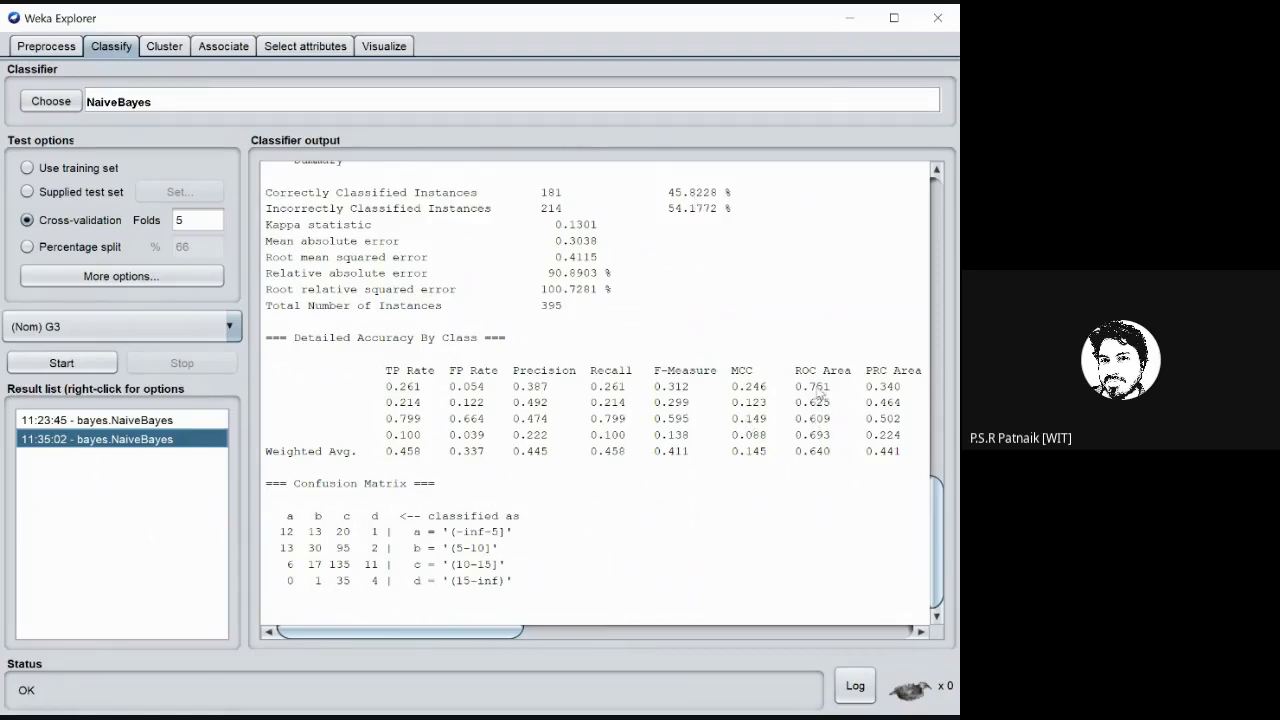
click(151, 424)
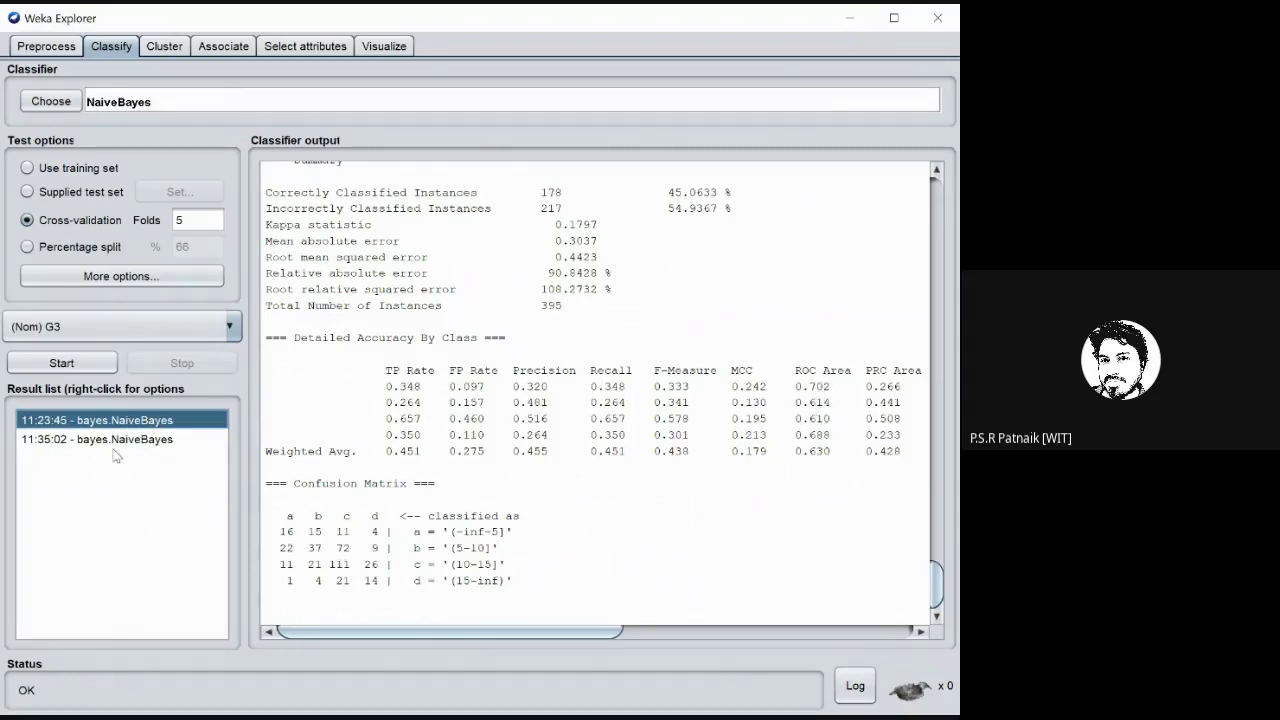
click(118, 441)
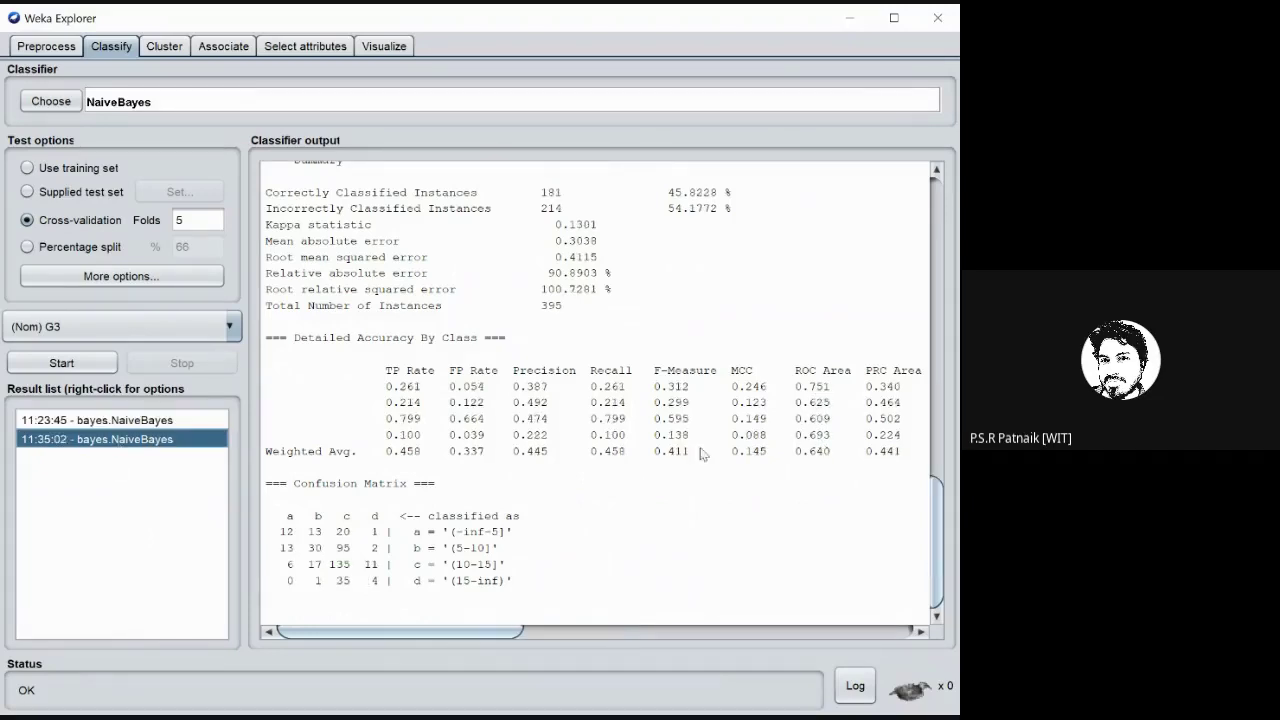
click(138, 427)
click(138, 445)
drag(808, 387, 826, 516)
click(826, 516)
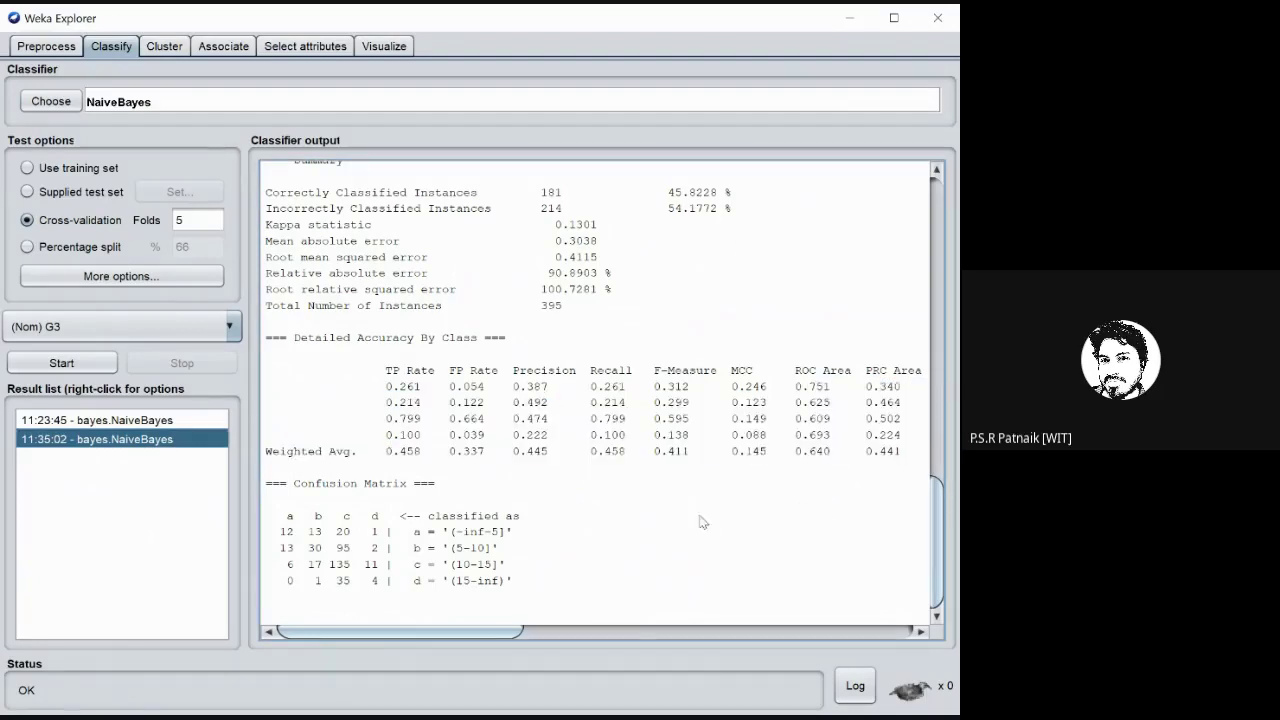
click(148, 422)
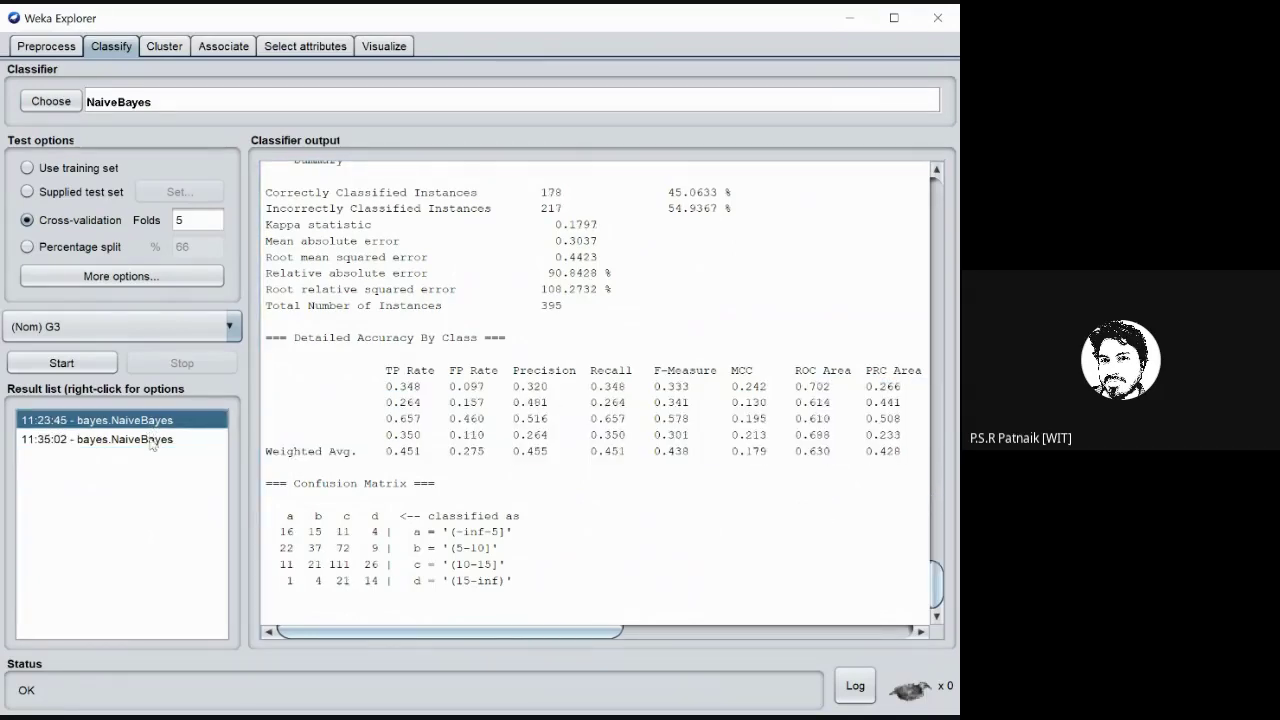
click(152, 441)
click(148, 422)
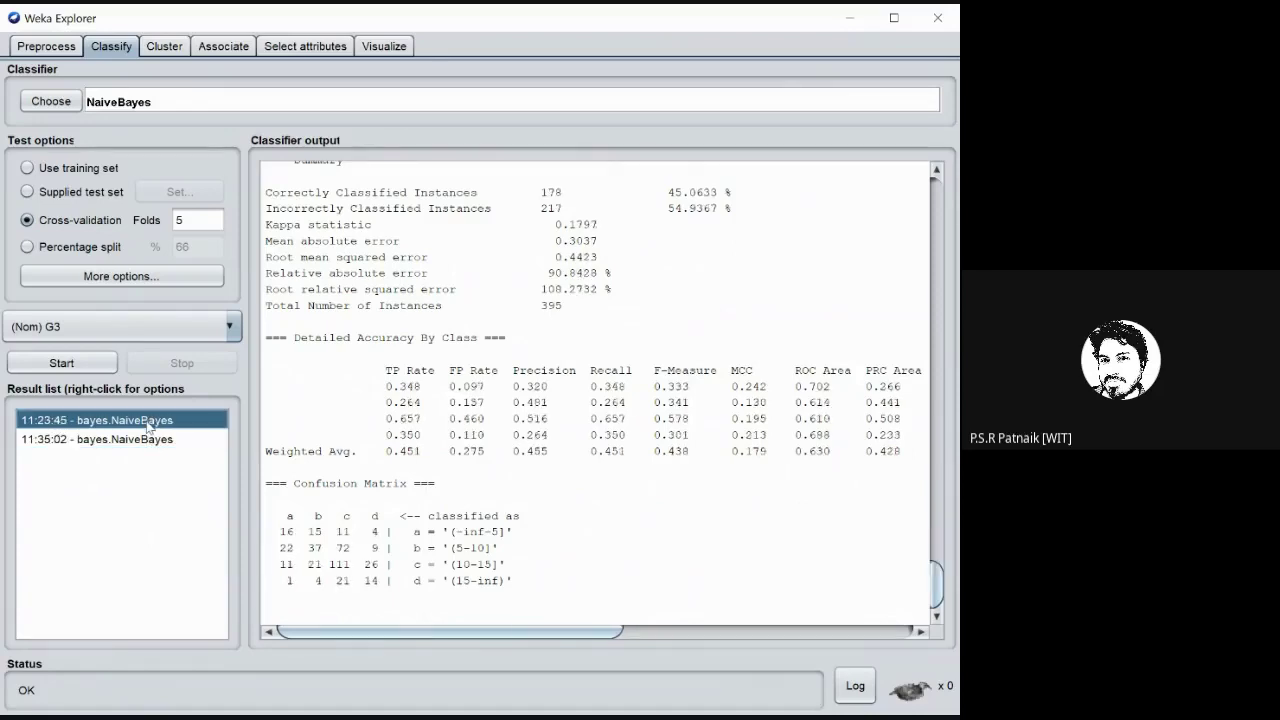
click(151, 441)
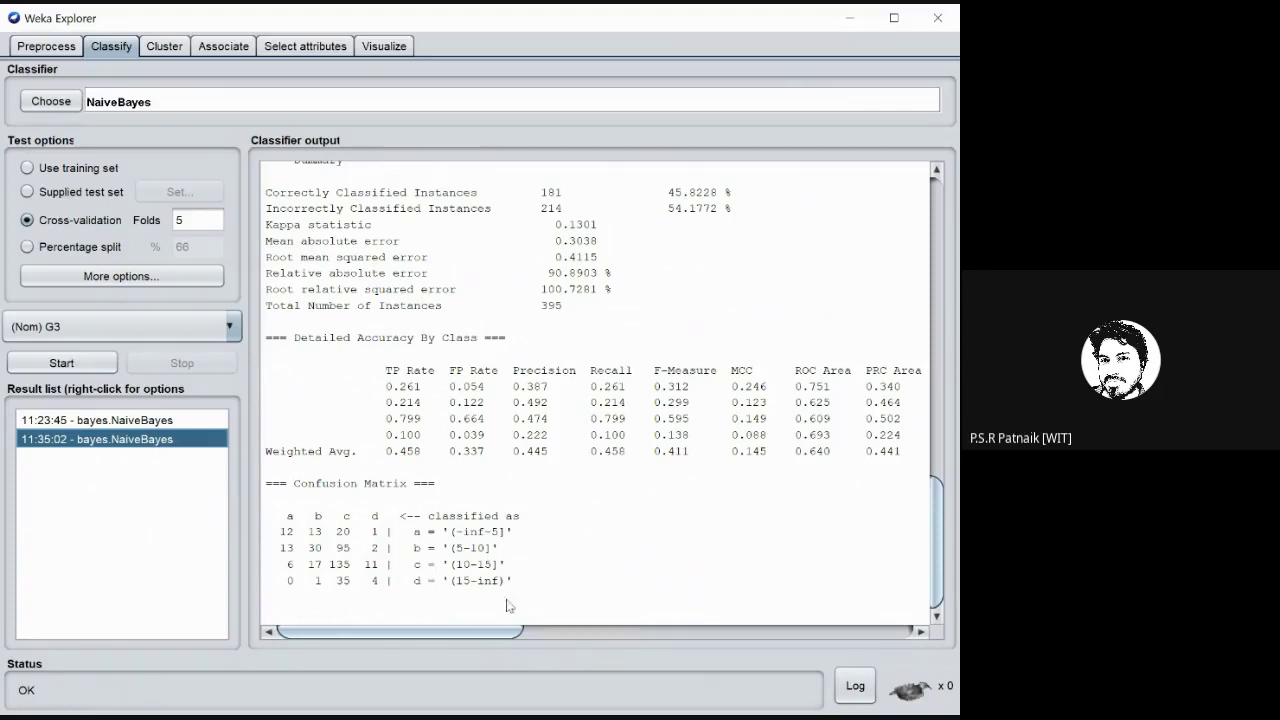
mouse_move(503, 631)
mouse_down()
mouse_move(913, 632)
mouse_move(520, 632)
mouse_up()
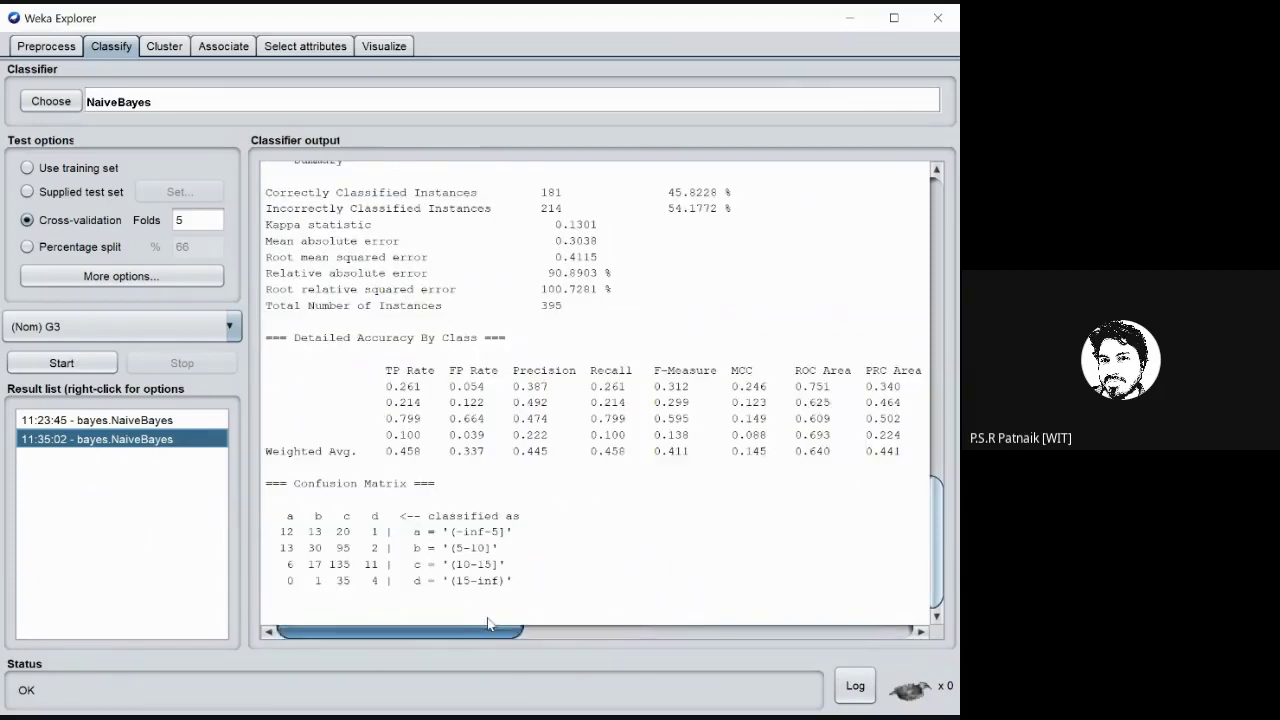
click(31, 48)
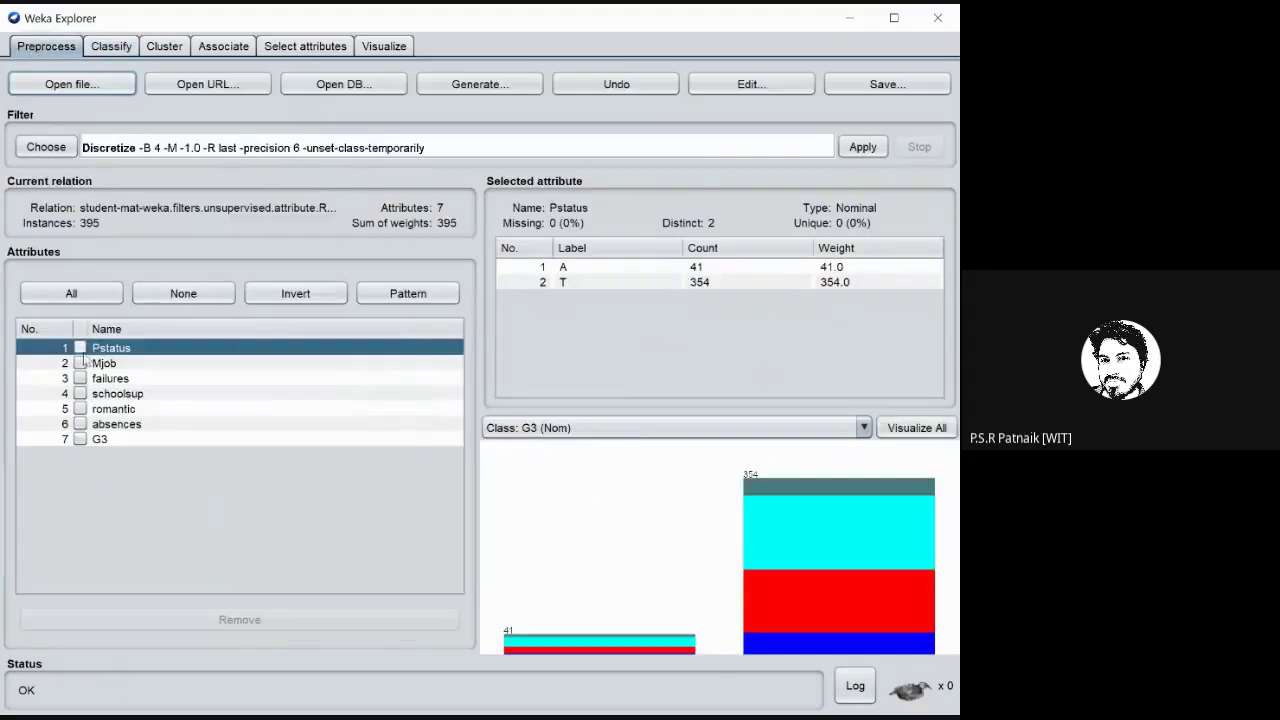
click(81, 439)
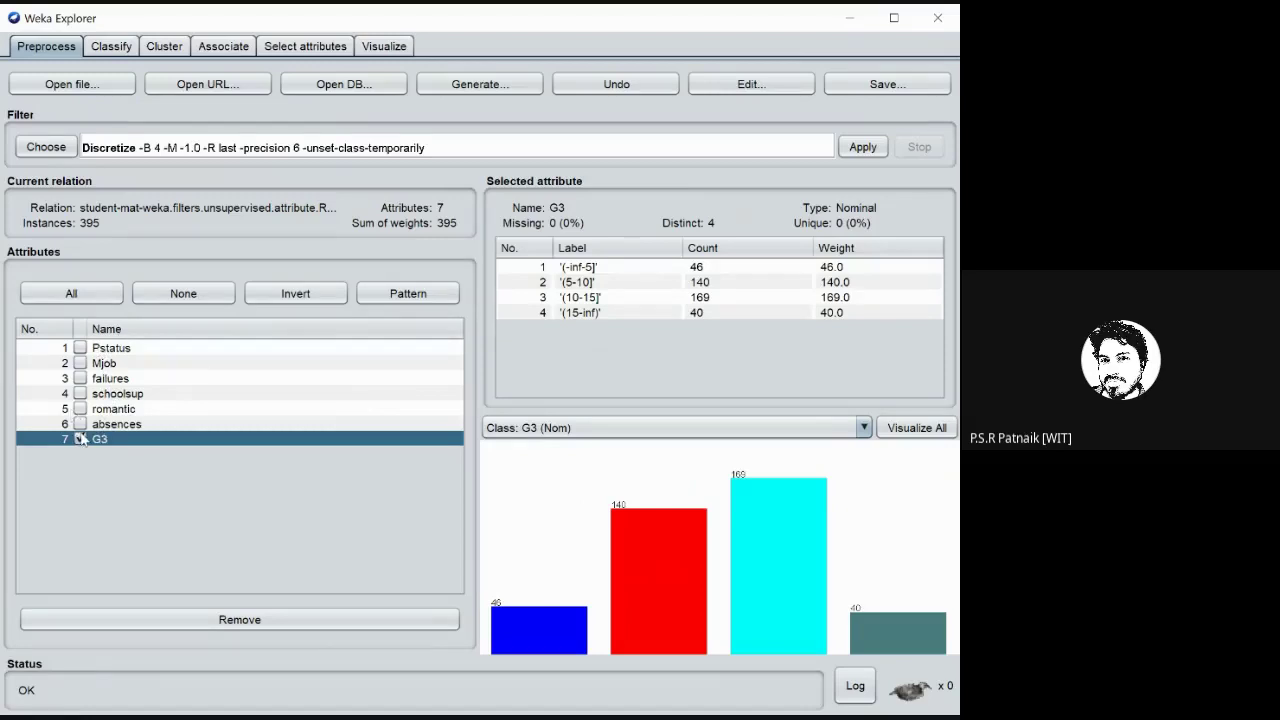
click(305, 46)
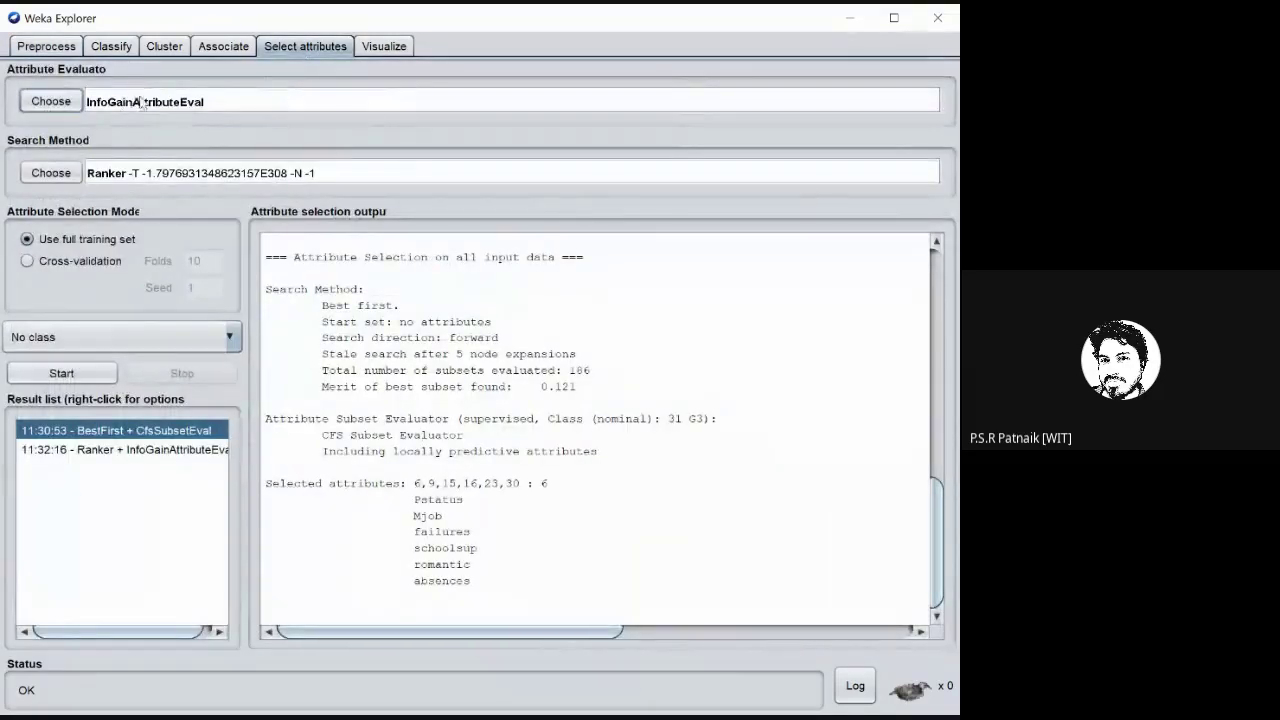
click(47, 47)
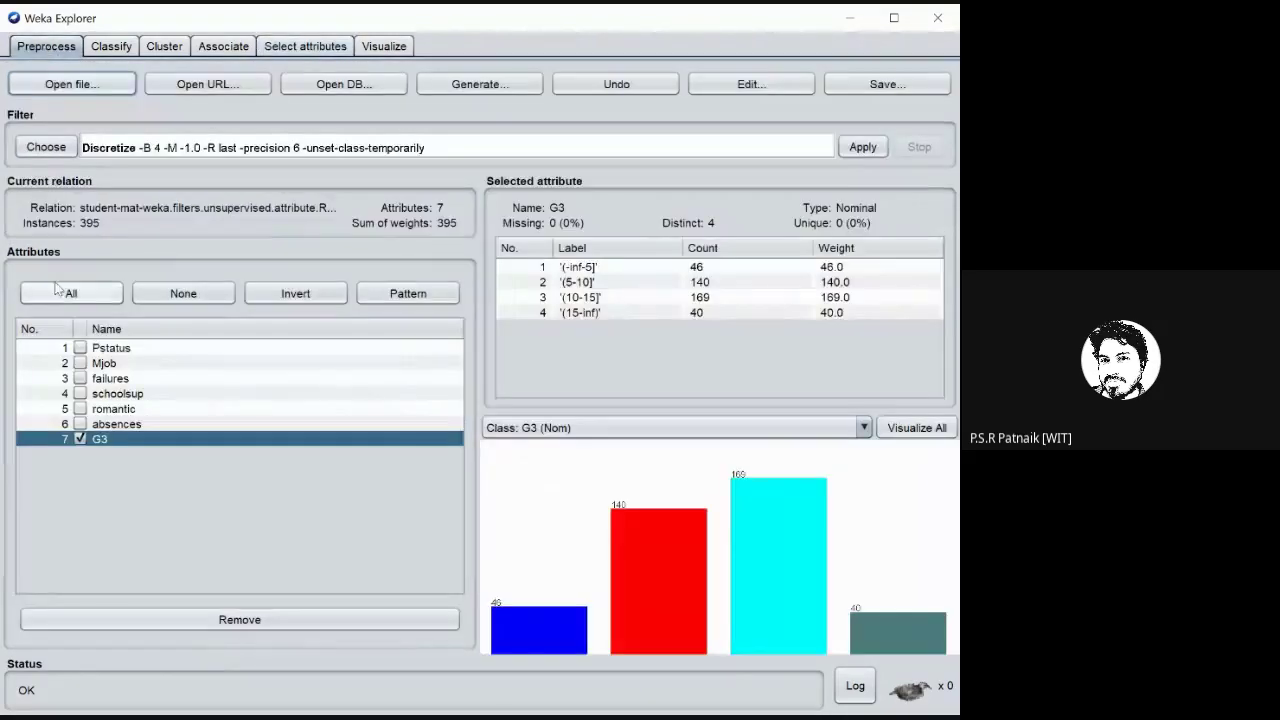
click(80, 439)
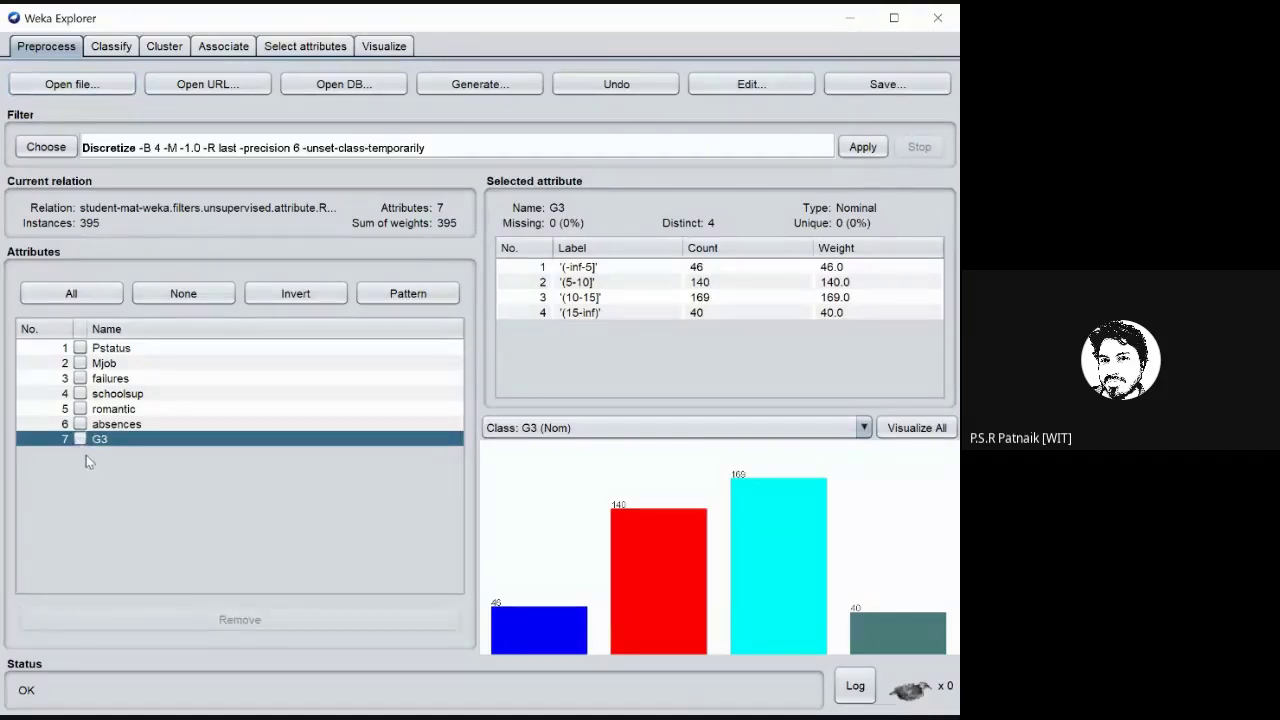
- Return to the classification results and review the cross-validation summary and detailed accuracy of the newer NaiveBayes run
click(97, 47)
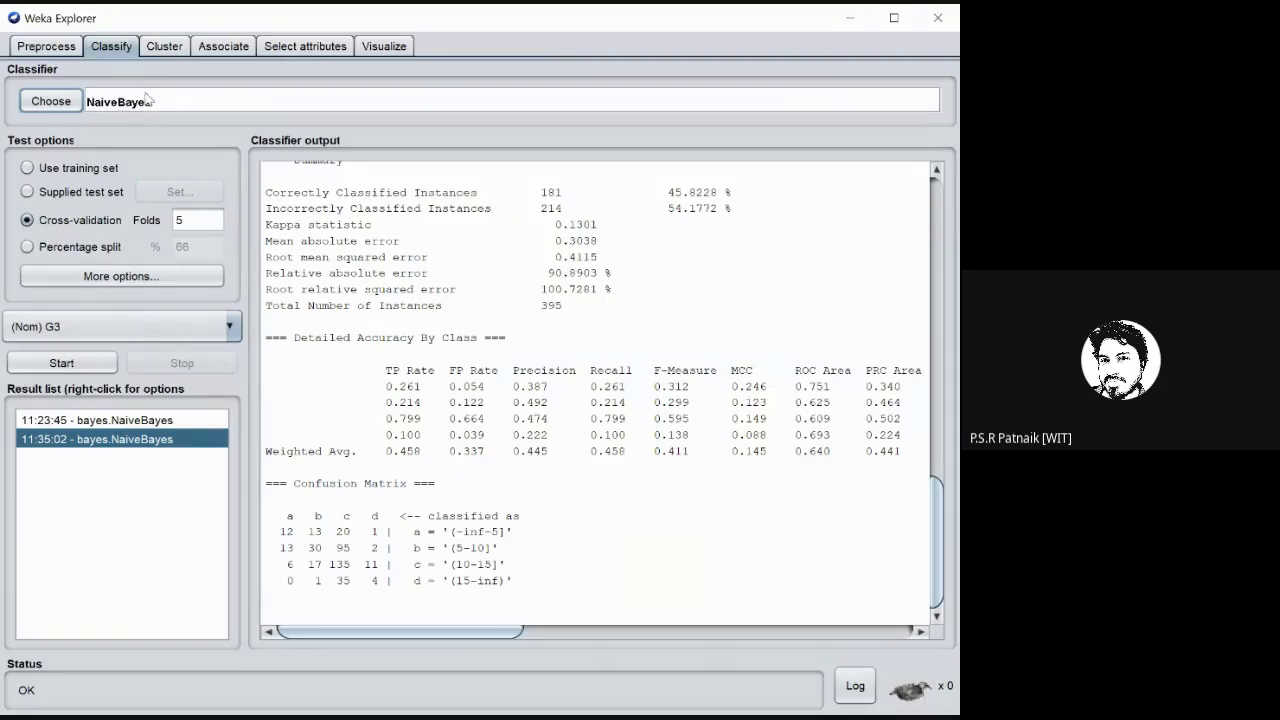
scroll(722, 506, up, 1)
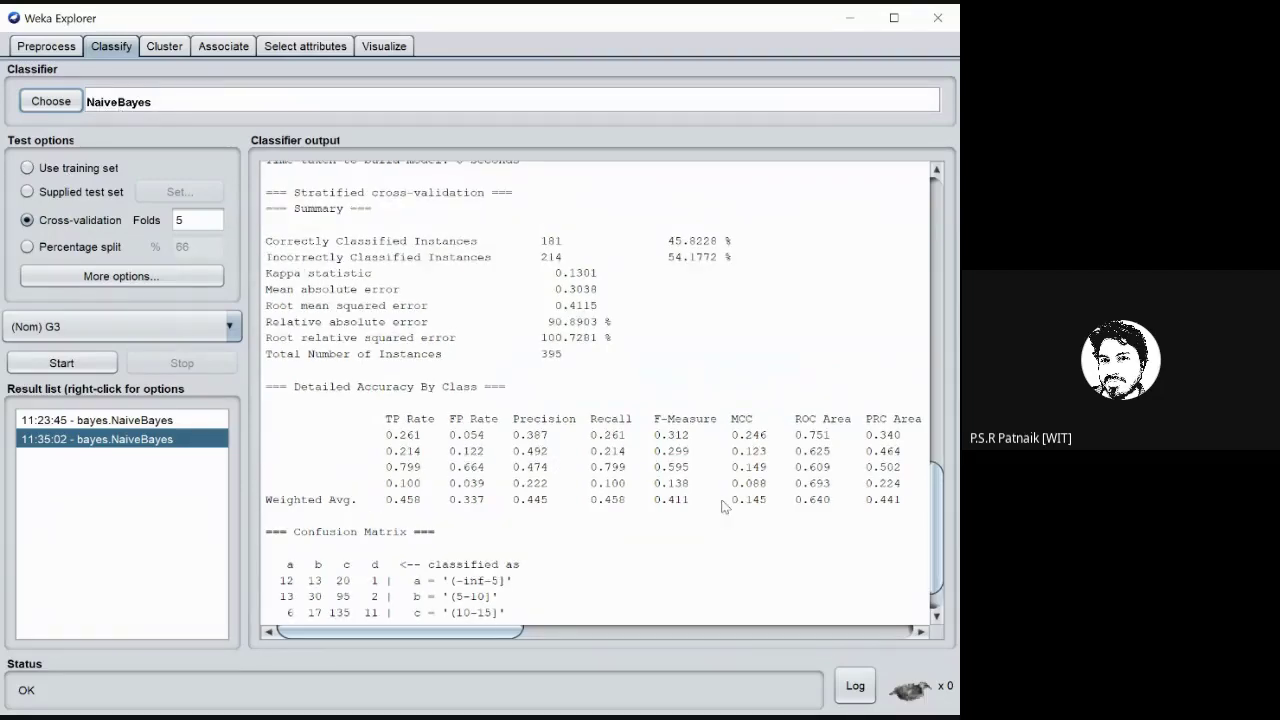
scroll(720, 510, up, 2)
scroll(710, 540, down, 3)
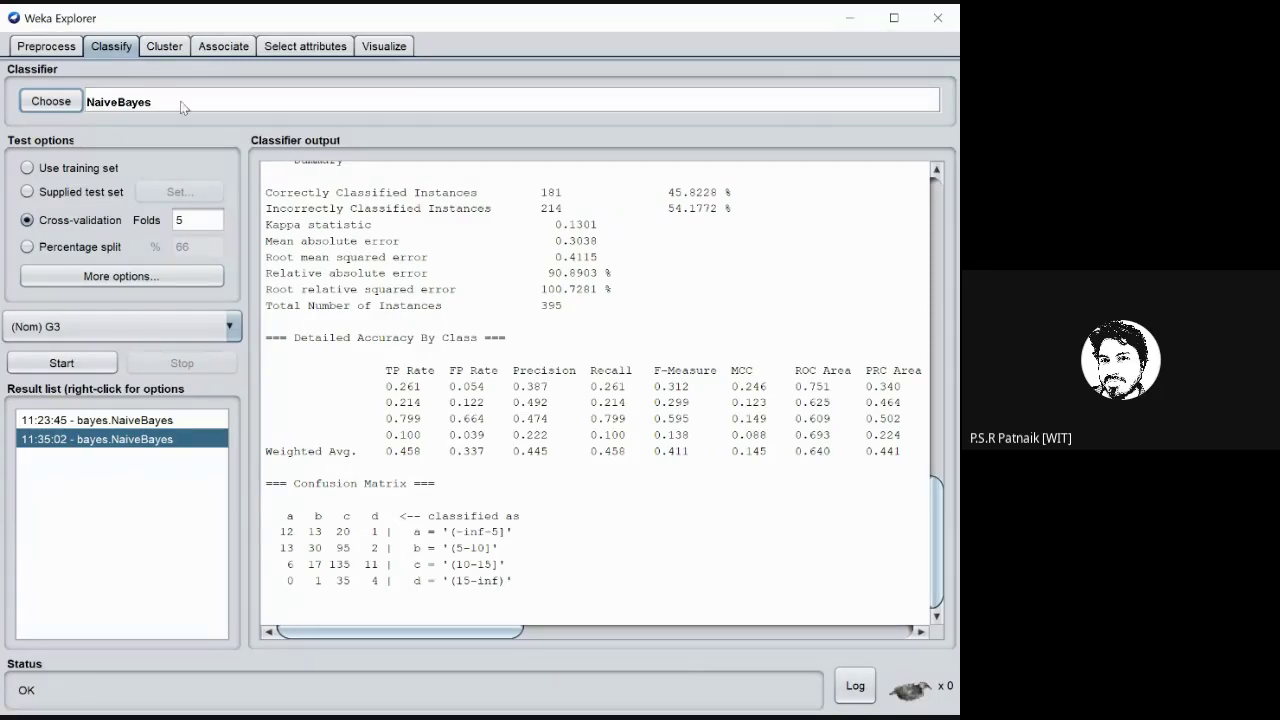
- Select the LogitBoost meta classifier and run it with 5-fold cross-validation on G3
click(50, 101)
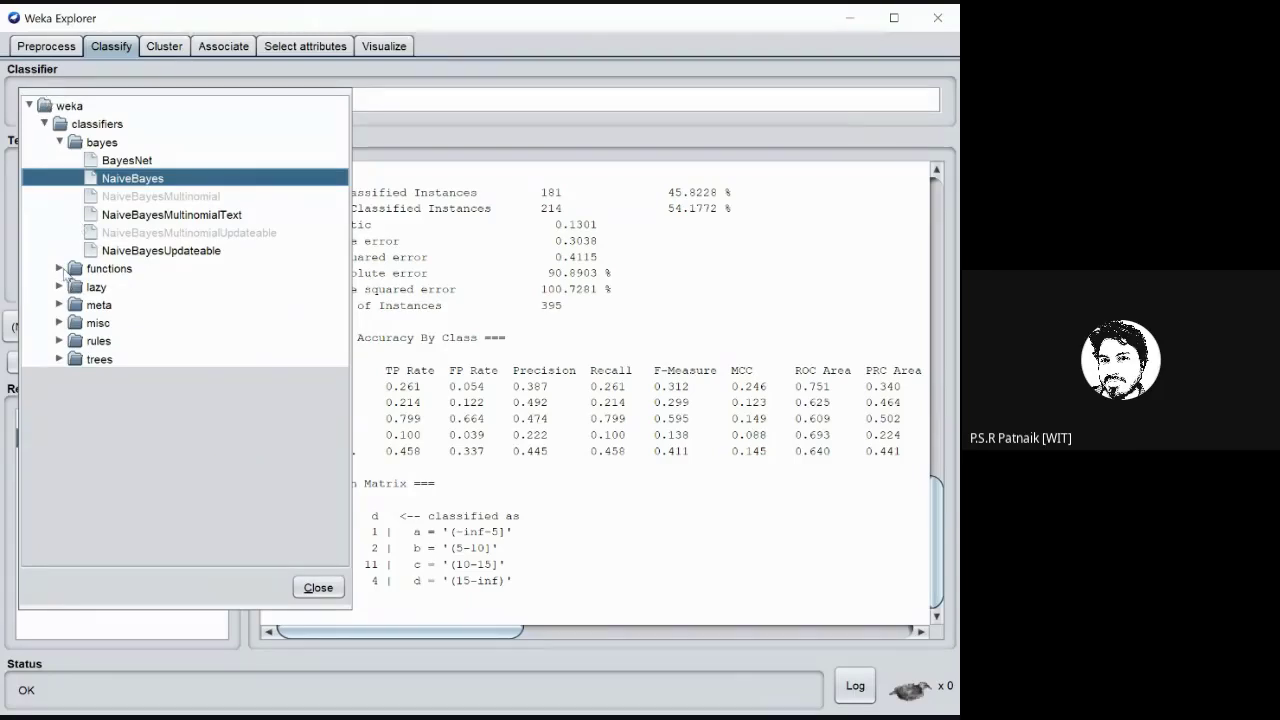
click(59, 269)
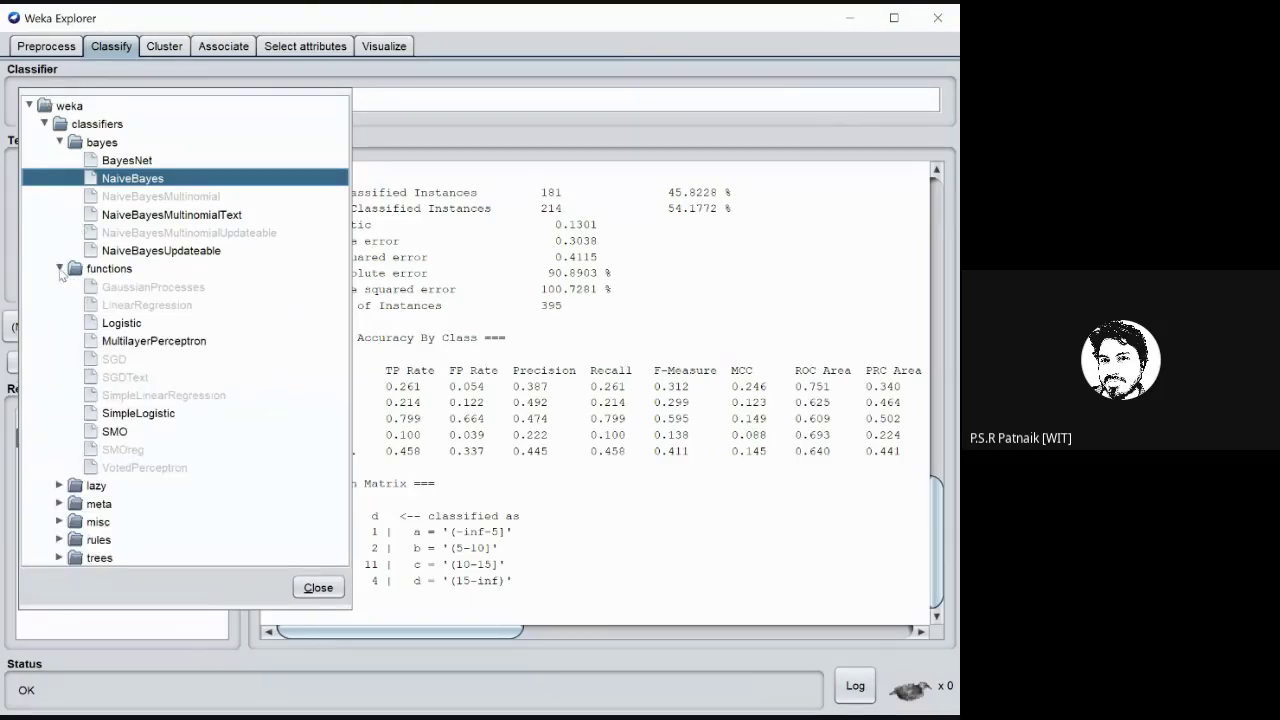
click(59, 269)
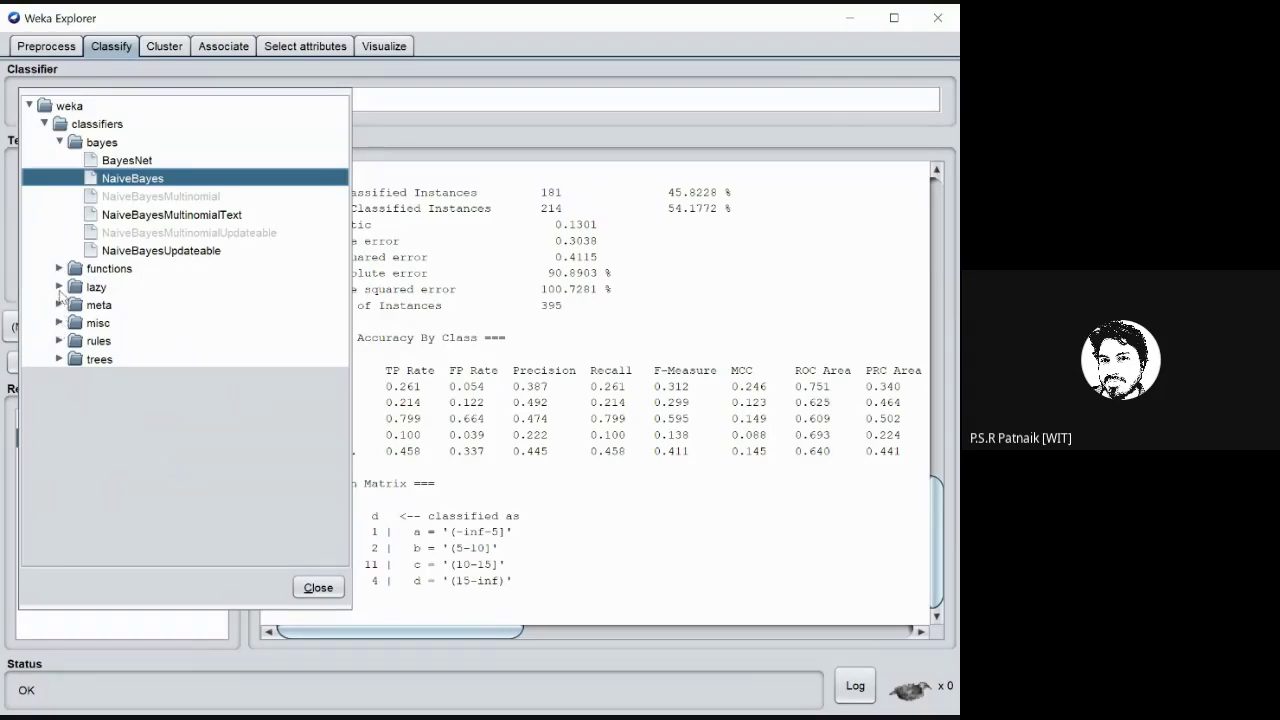
click(59, 323)
click(59, 323)
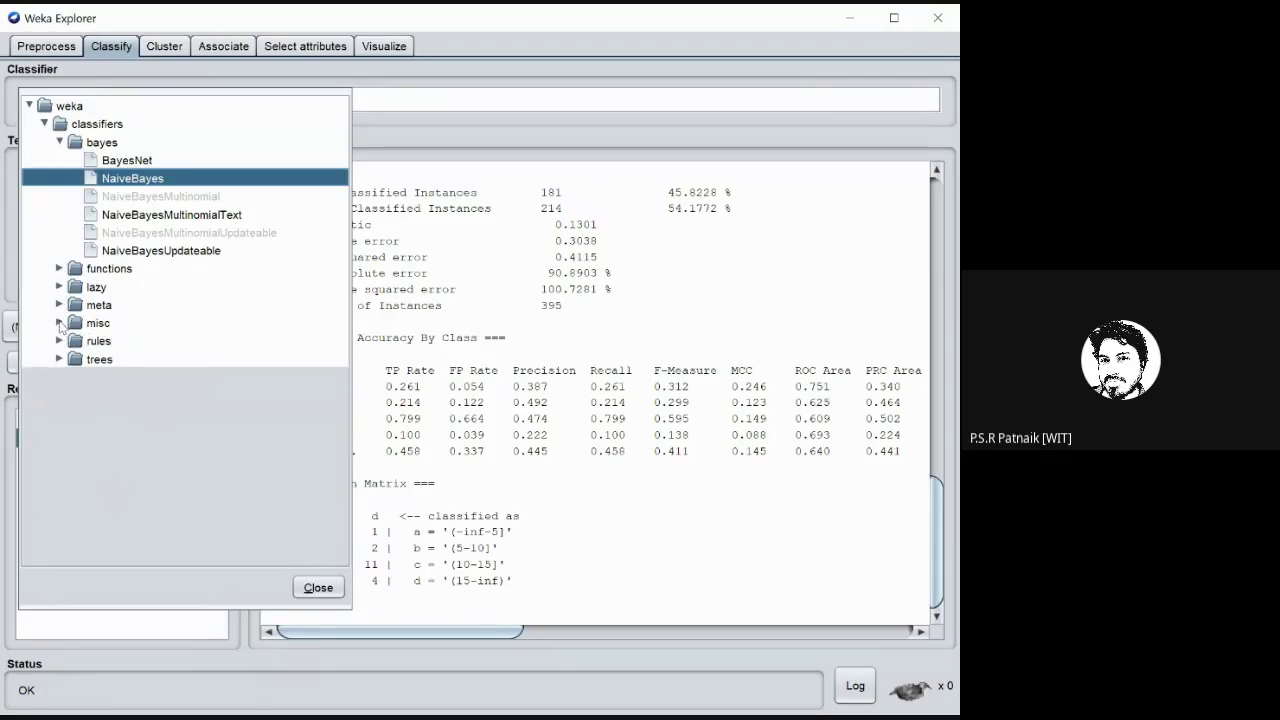
click(59, 341)
click(59, 341)
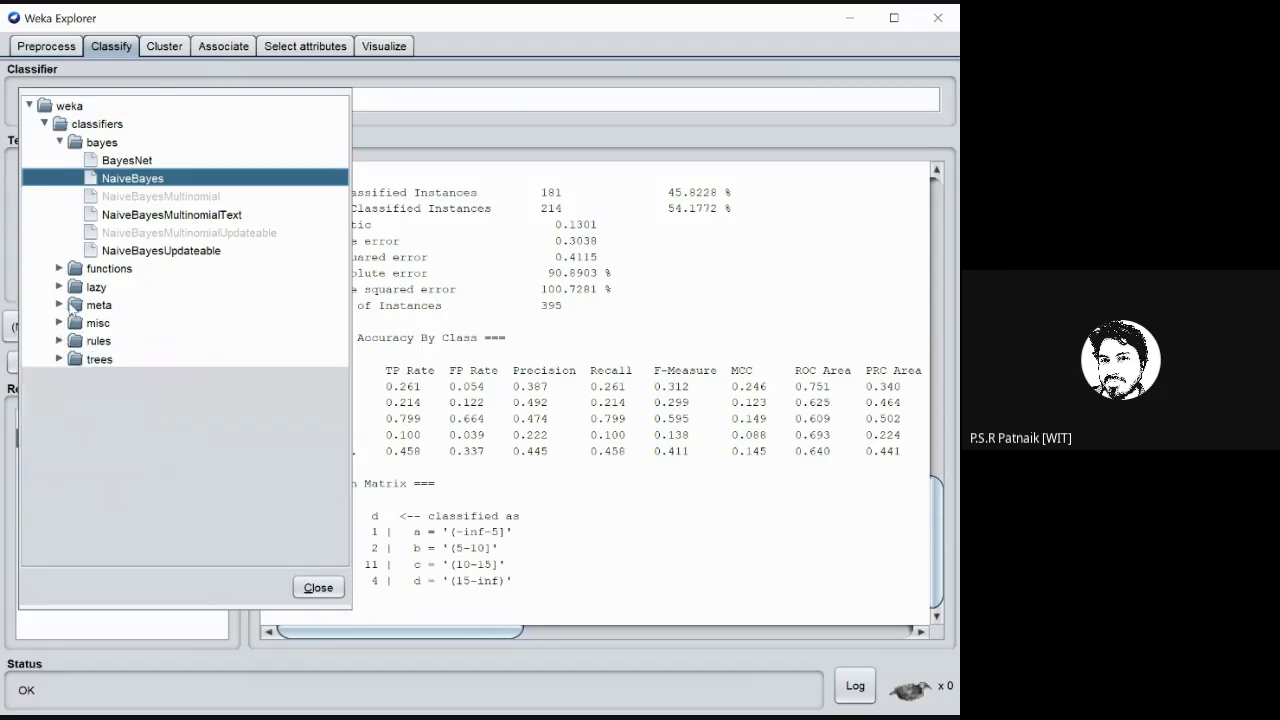
click(60, 305)
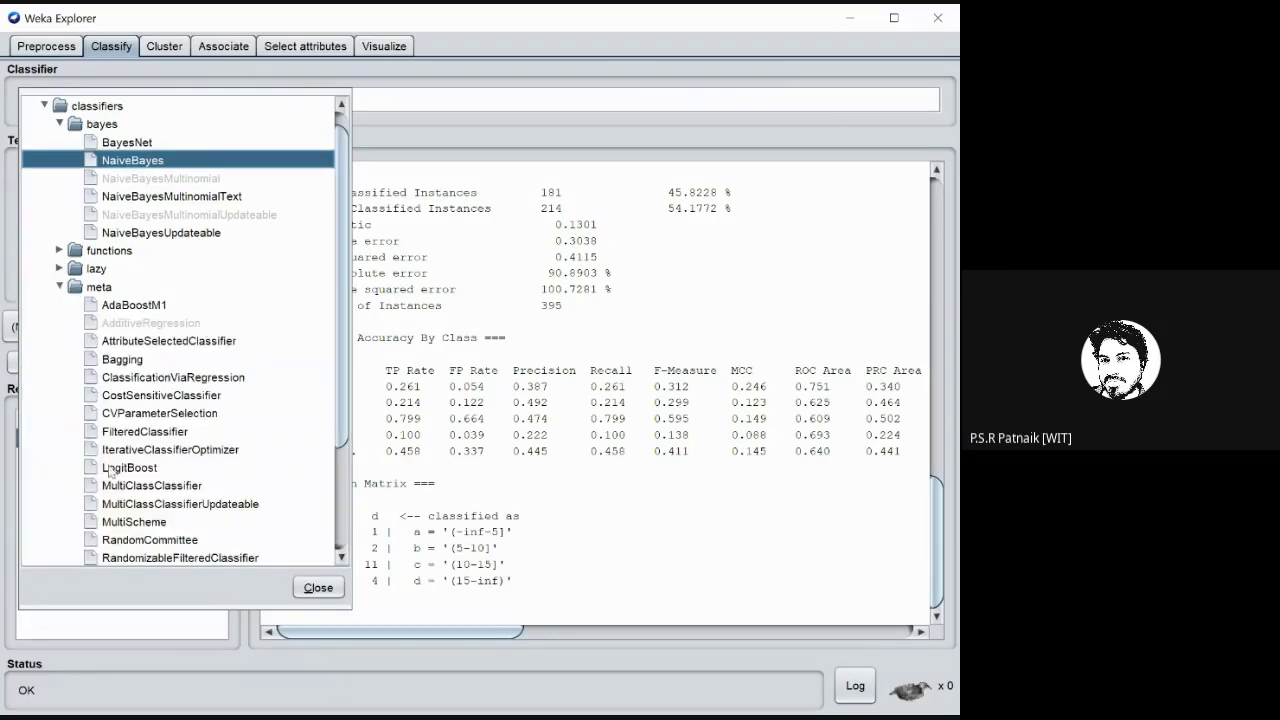
mouse_move(133, 476)
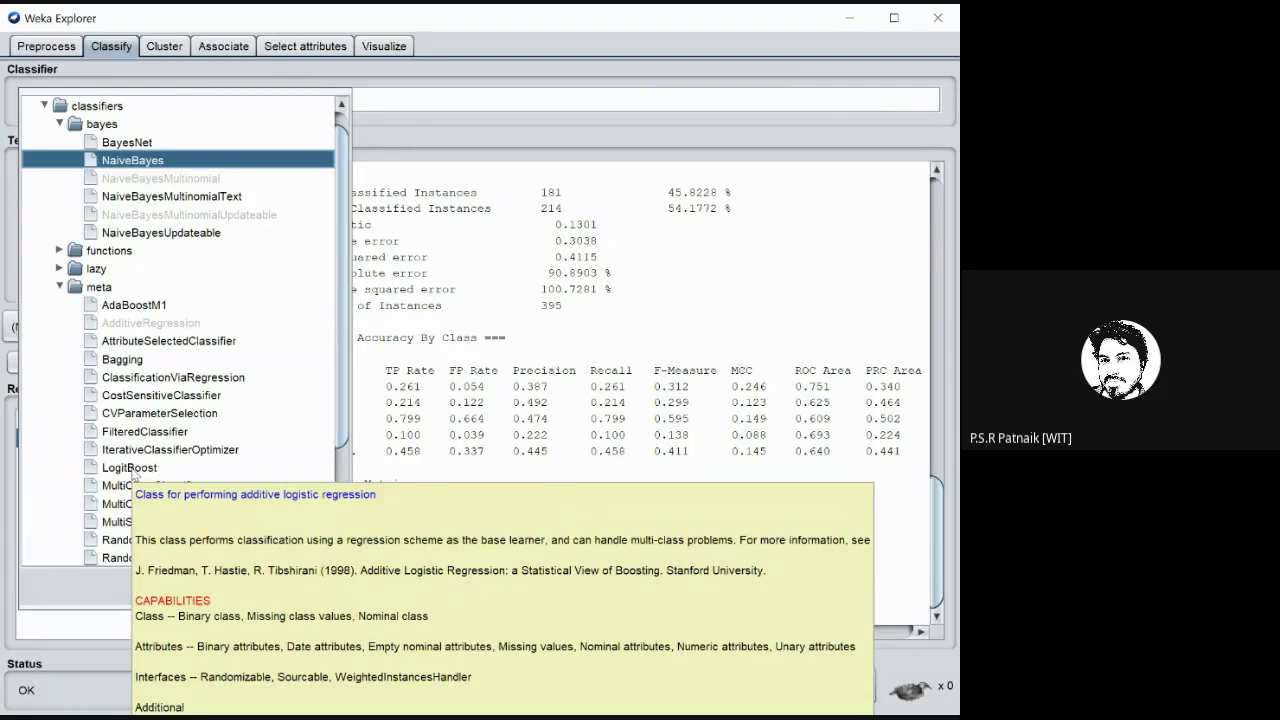
mouse_move(160, 386)
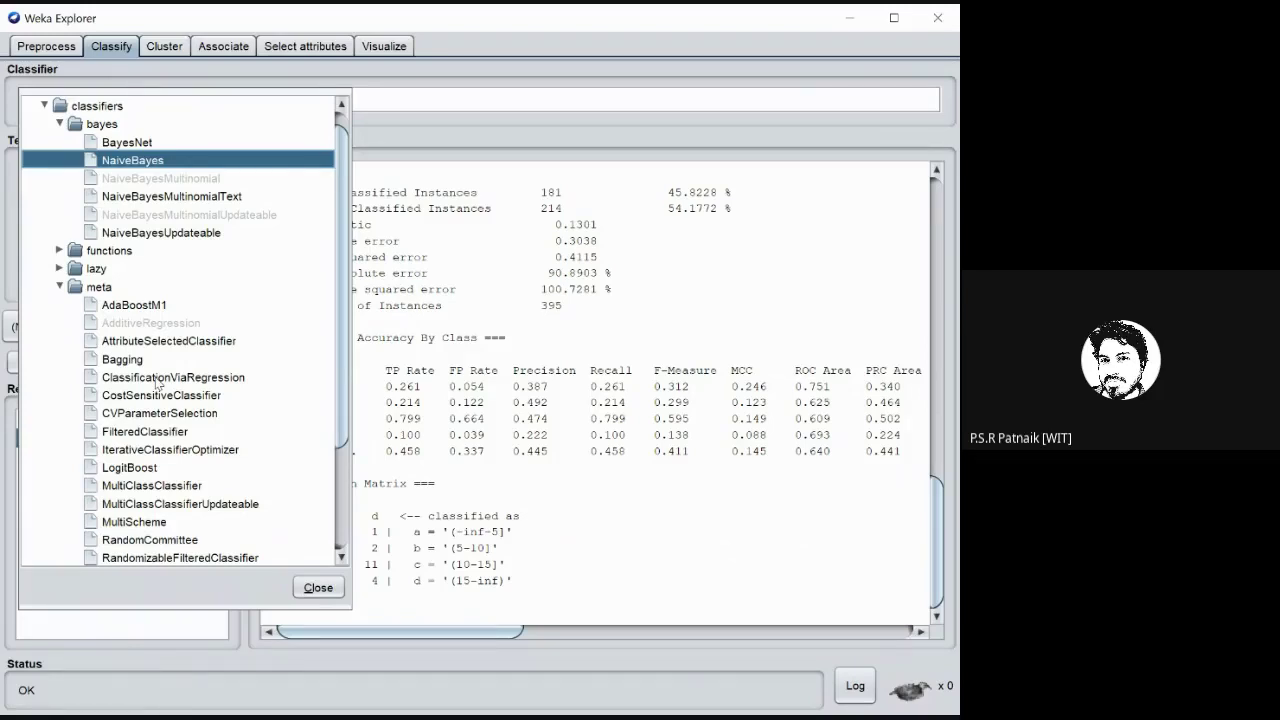
click(149, 474)
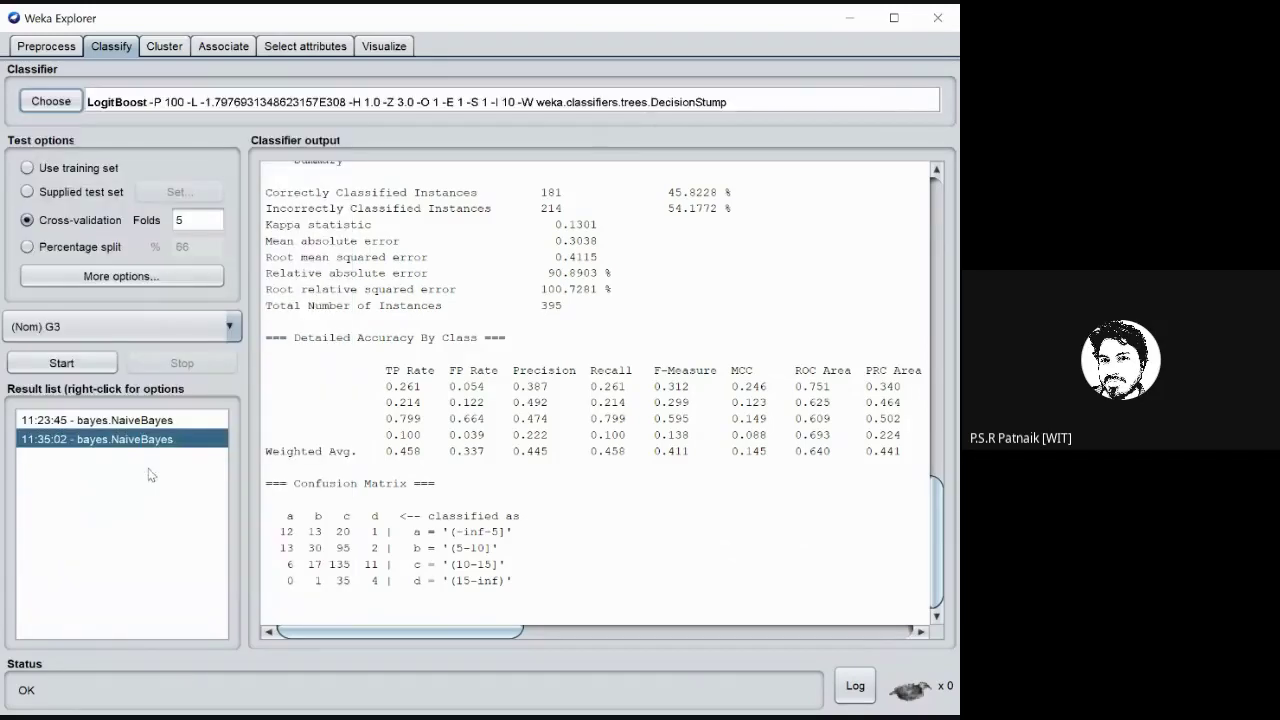
click(62, 363)
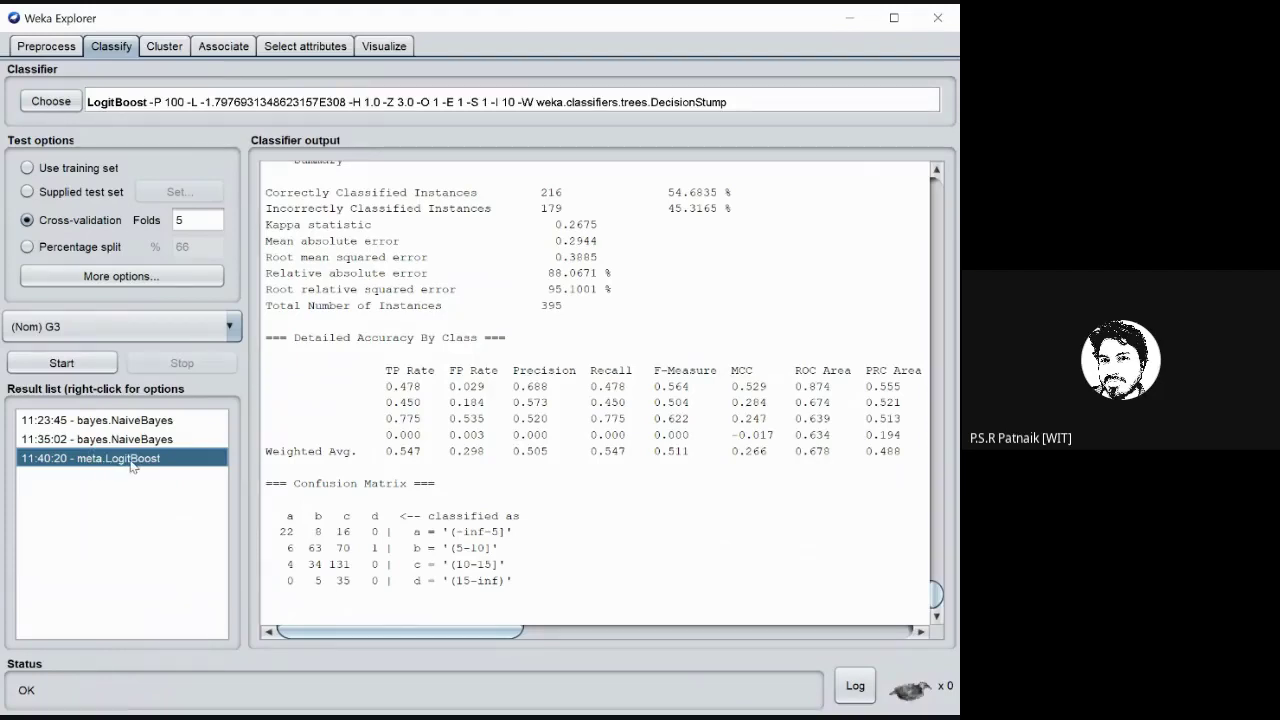
- Switch the classifier to ClassificationViaRegression and run it with 5-fold cross-validation on G3
click(116, 106)
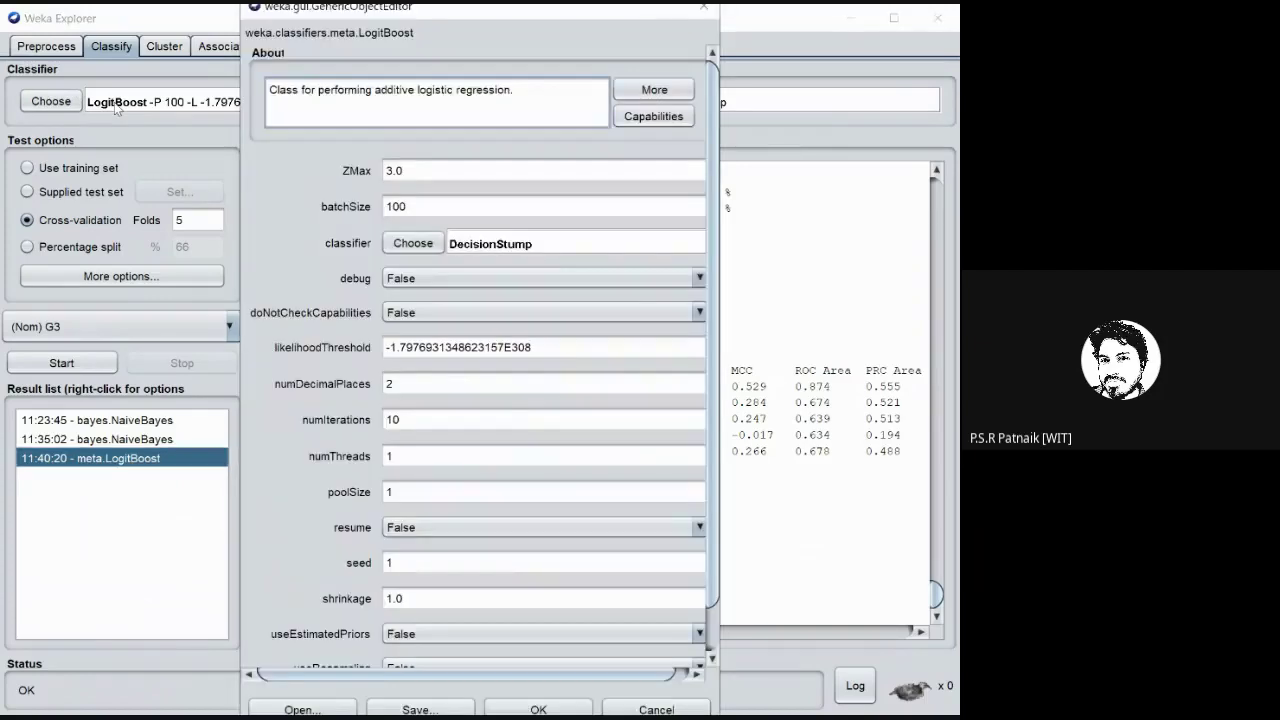
click(704, 7)
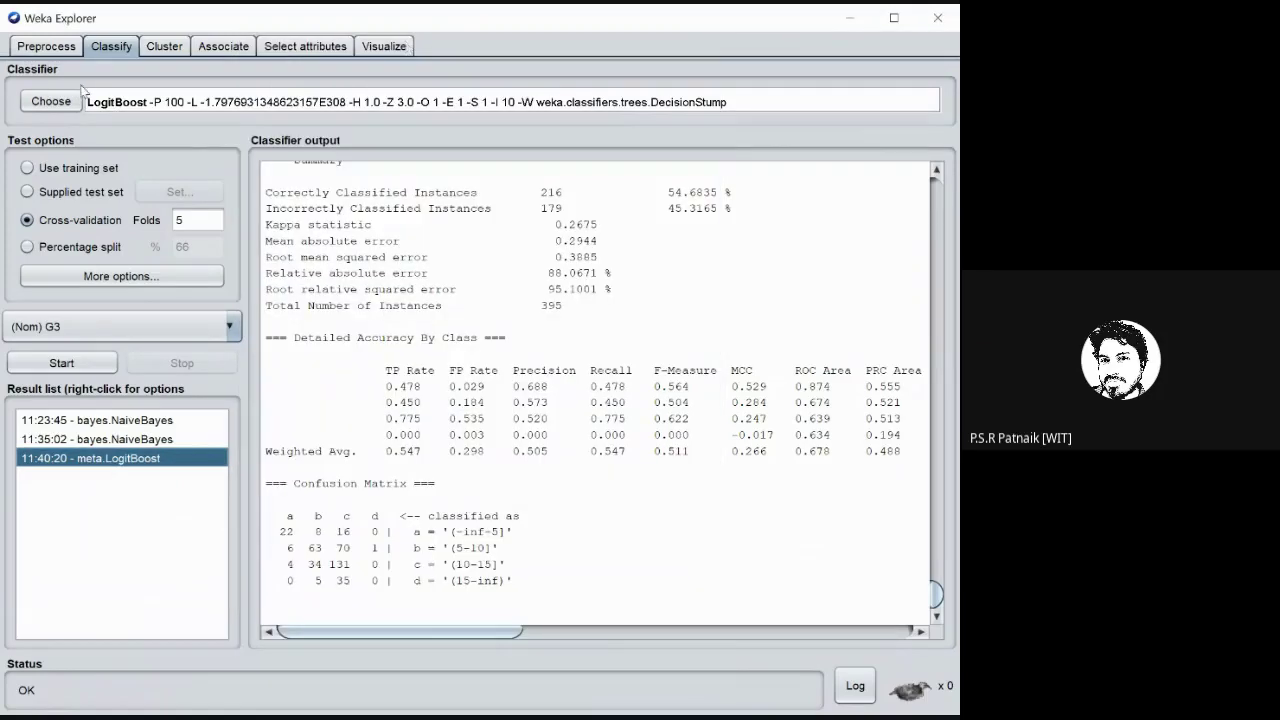
click(51, 102)
click(155, 290)
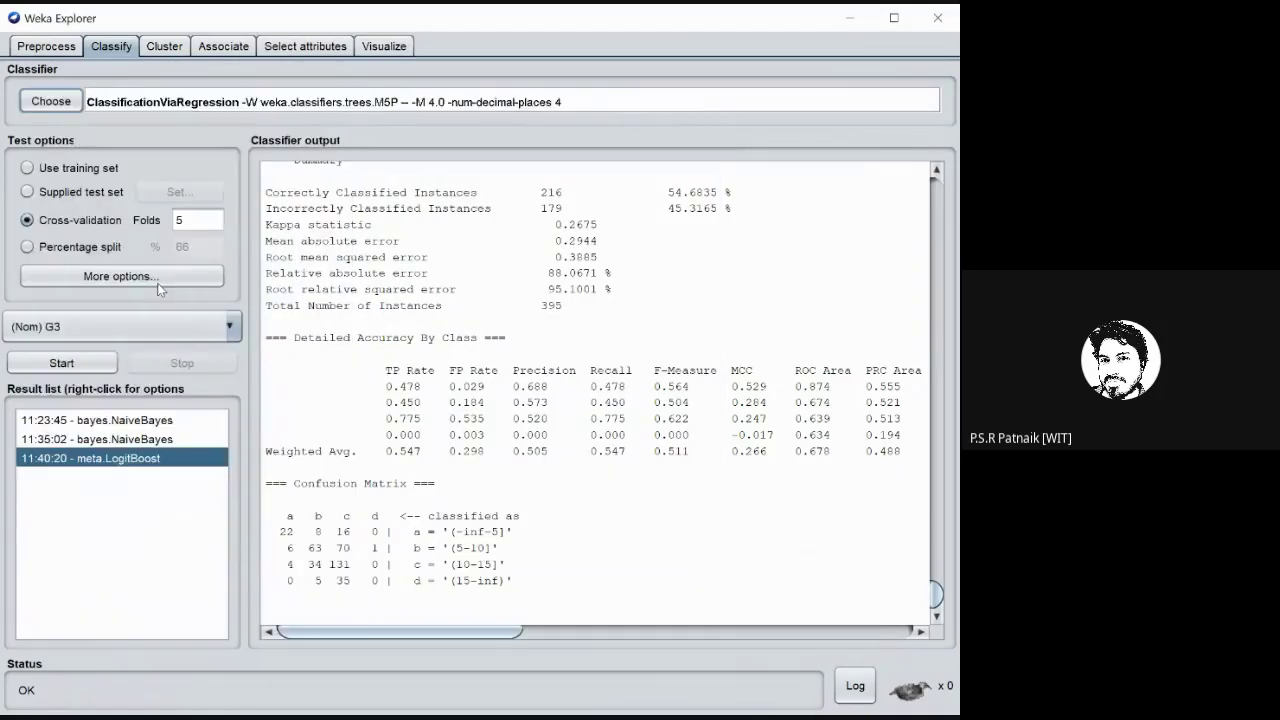
click(61, 365)
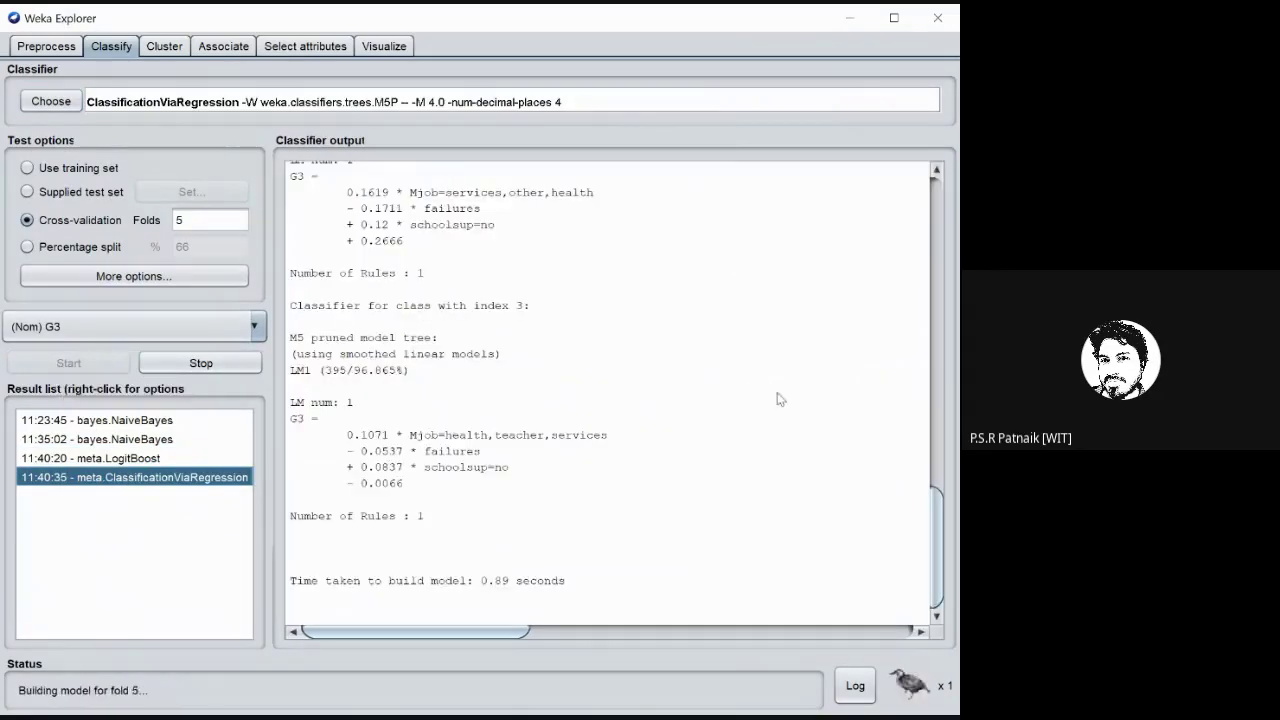
- Compare the accuracy percentage and ROC Area values of the LogitBoost, ClassificationViaRegression and newer NaiveBayes results
click(128, 462)
click(128, 478)
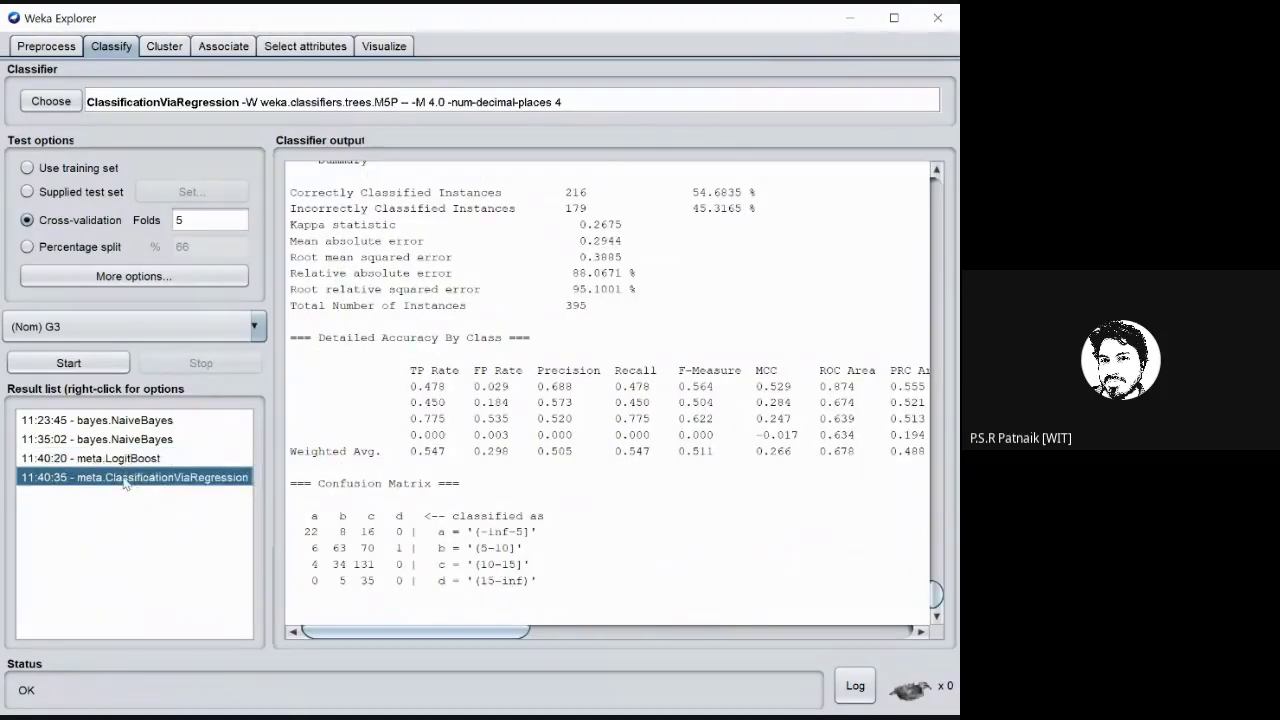
click(137, 458)
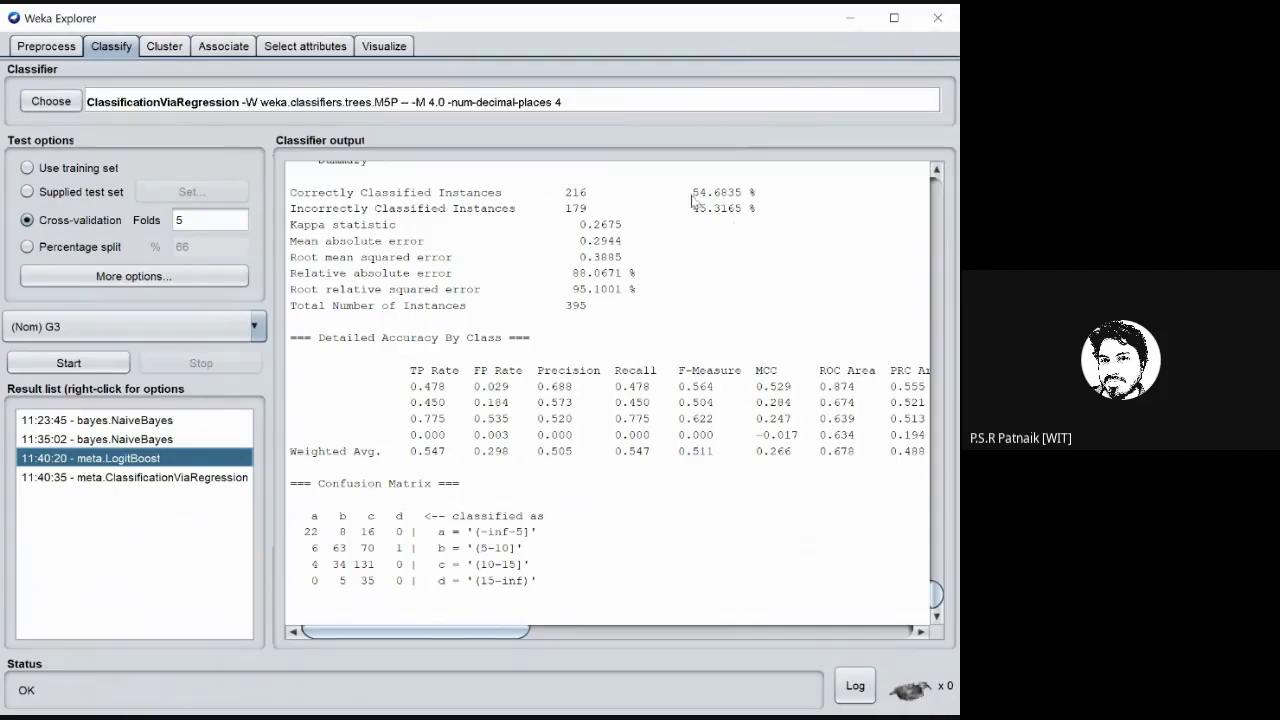
drag(693, 192, 712, 196)
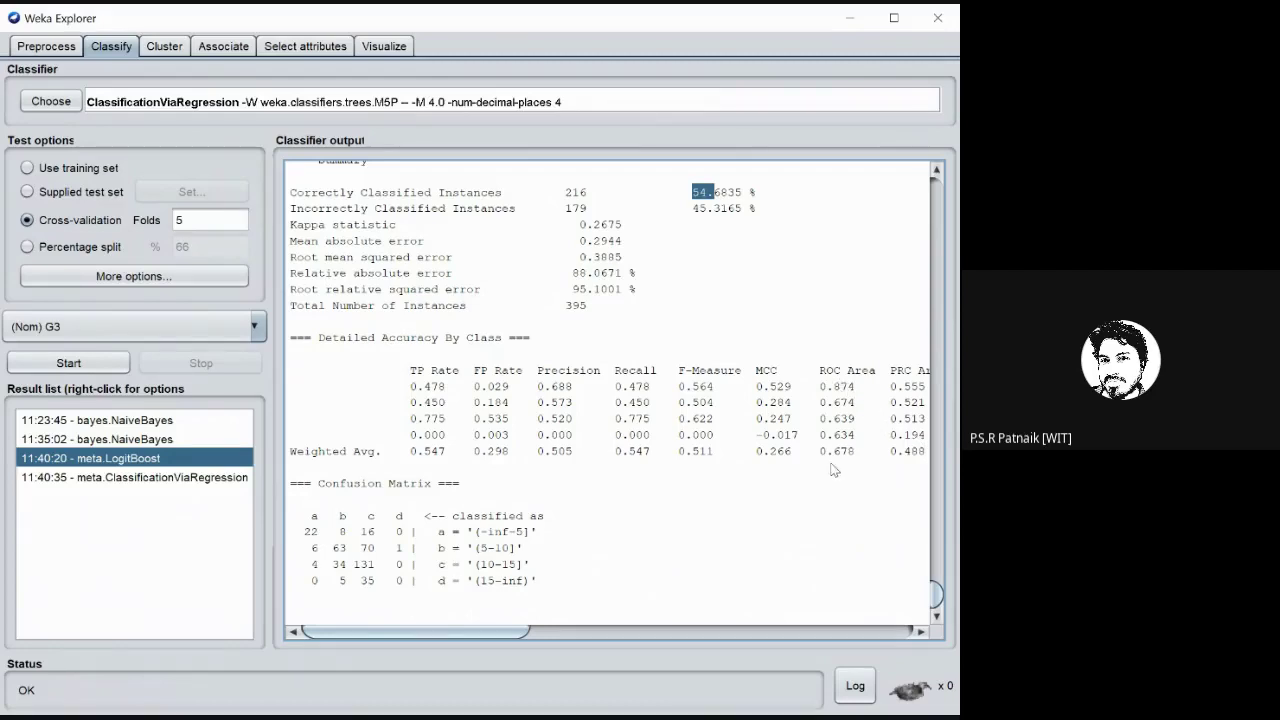
click(156, 440)
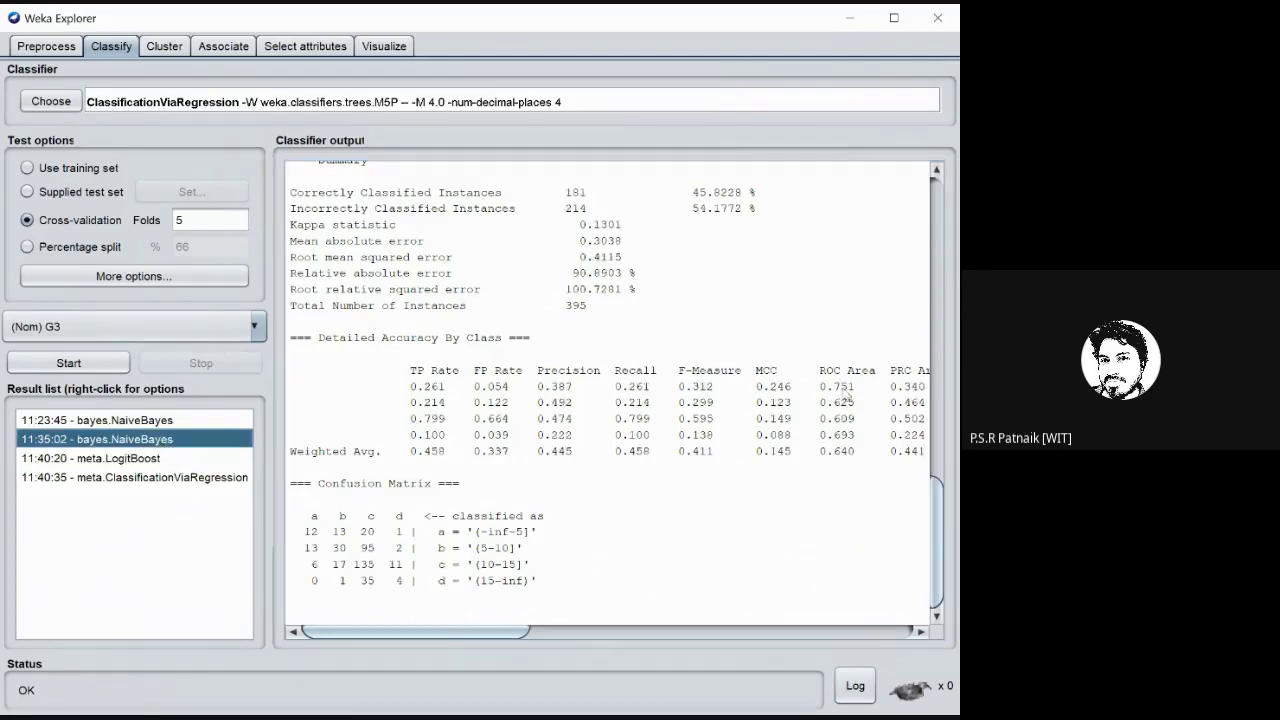
click(167, 461)
click(156, 440)
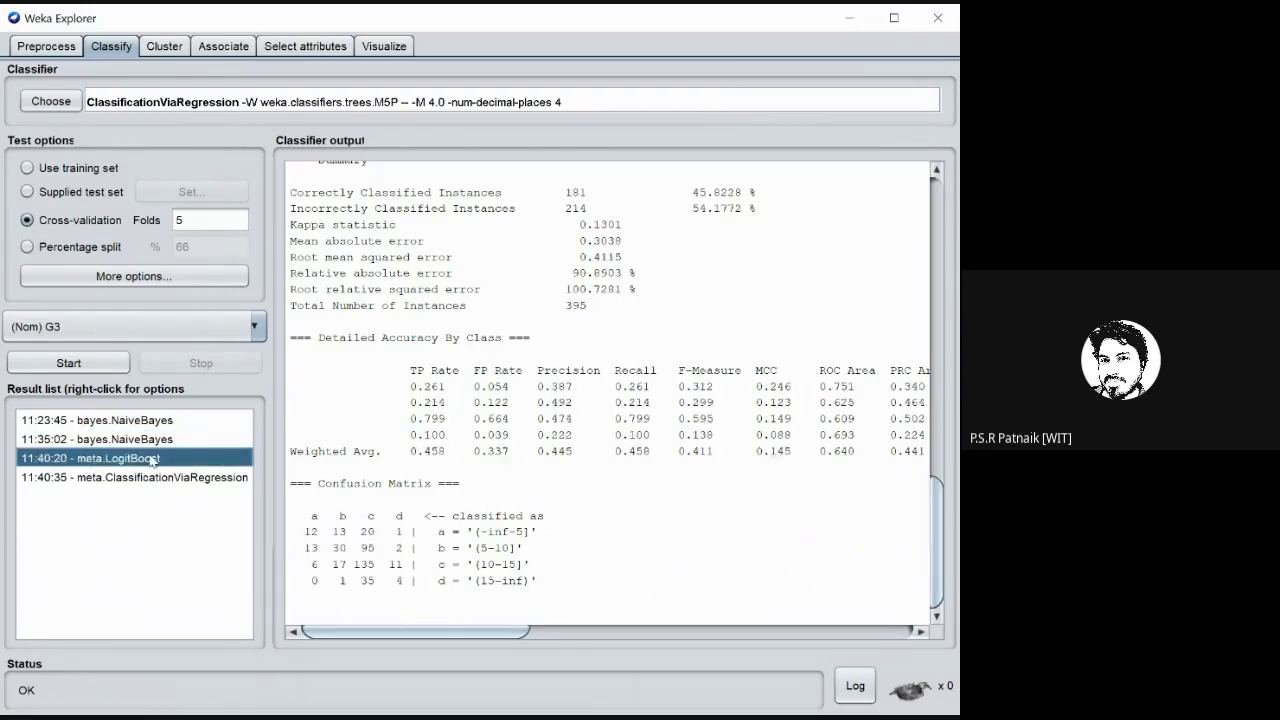
click(152, 459)
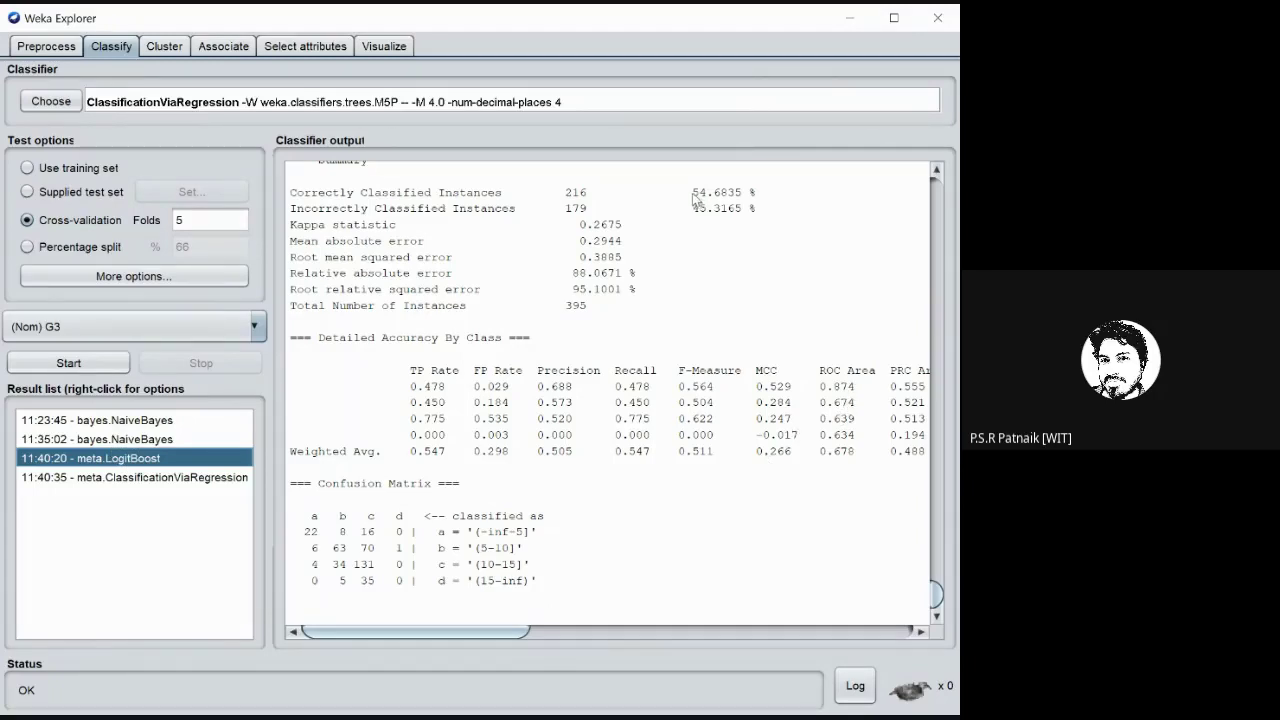
drag(692, 193, 762, 196)
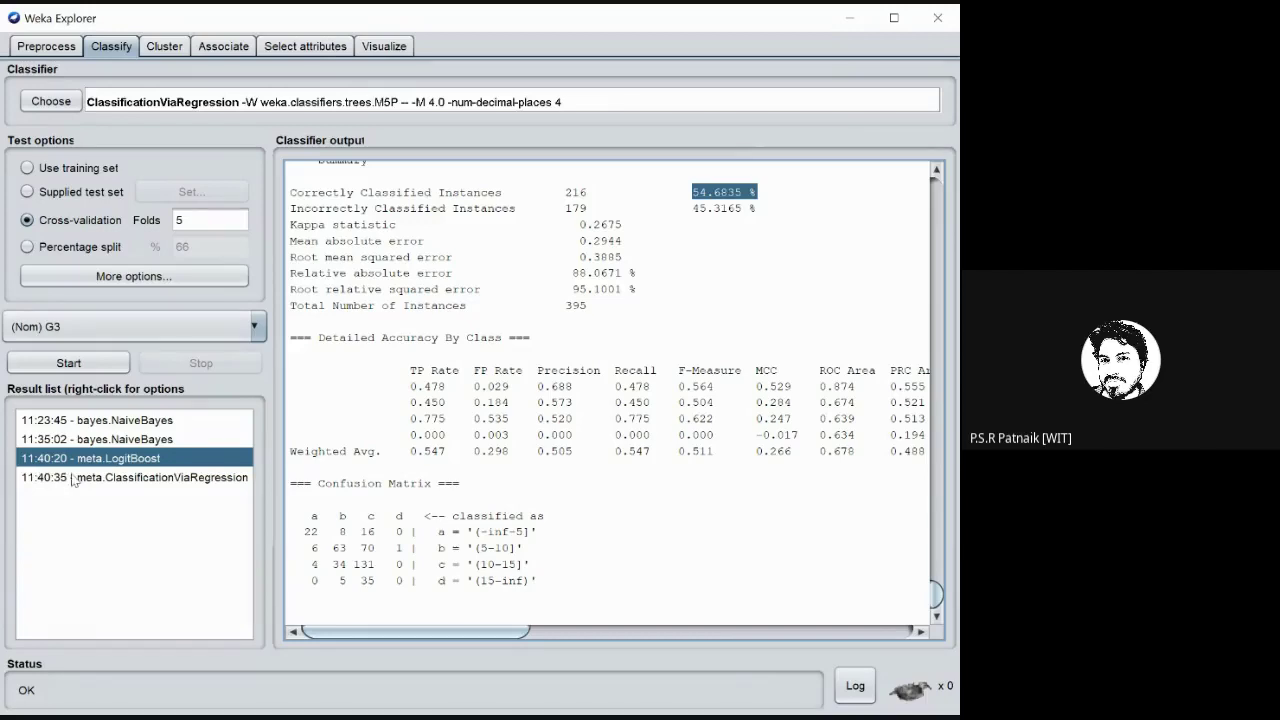
- Visualize the cluster assignments of the existing EM clustering result
click(161, 52)
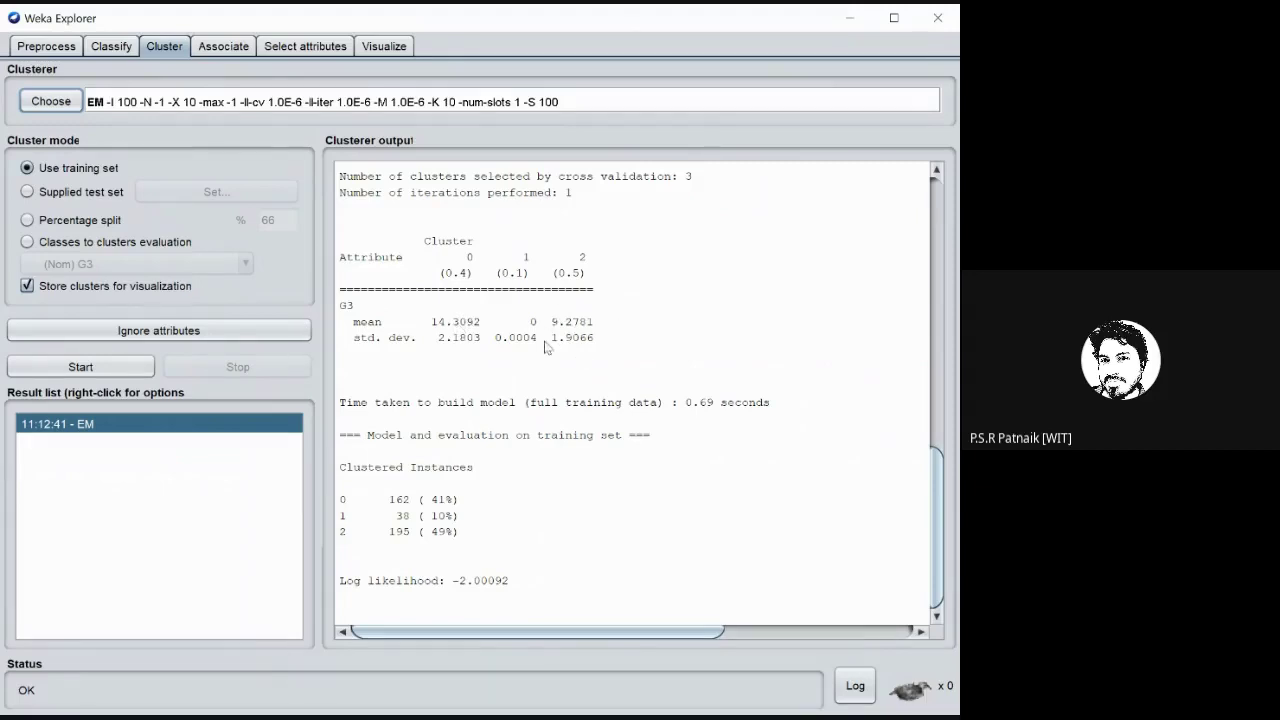
right_click(62, 427)
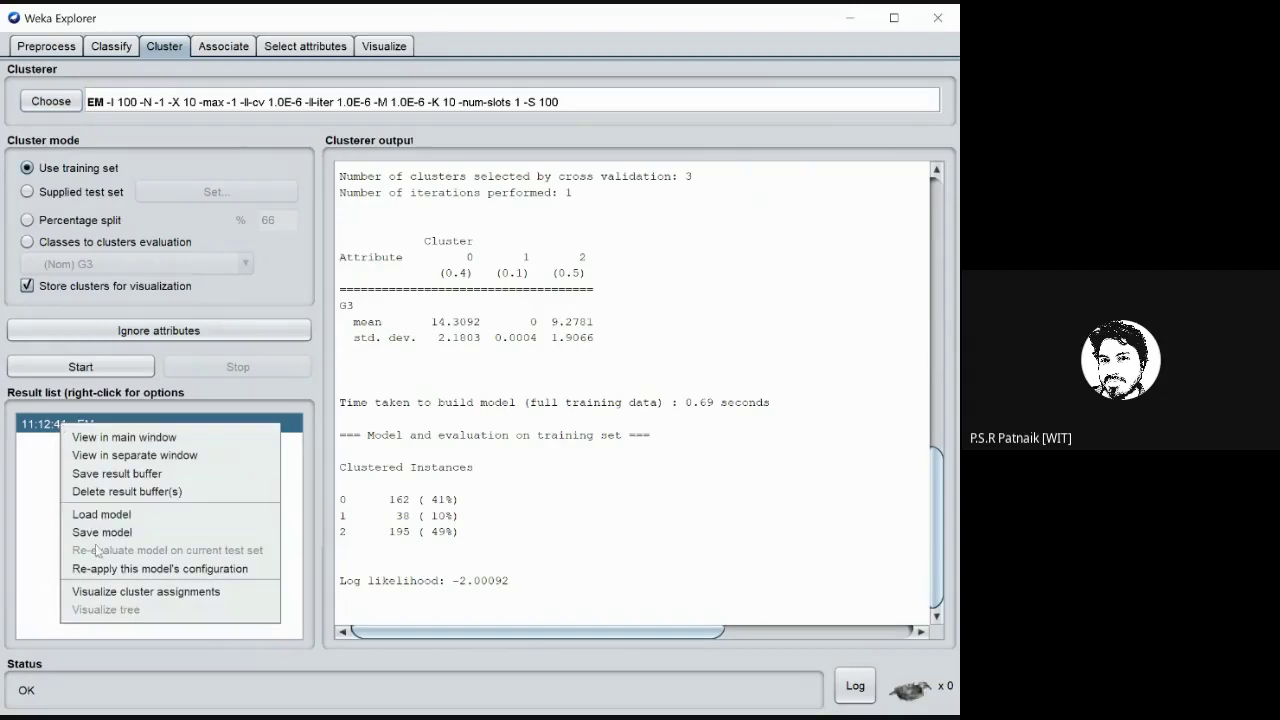
click(140, 591)
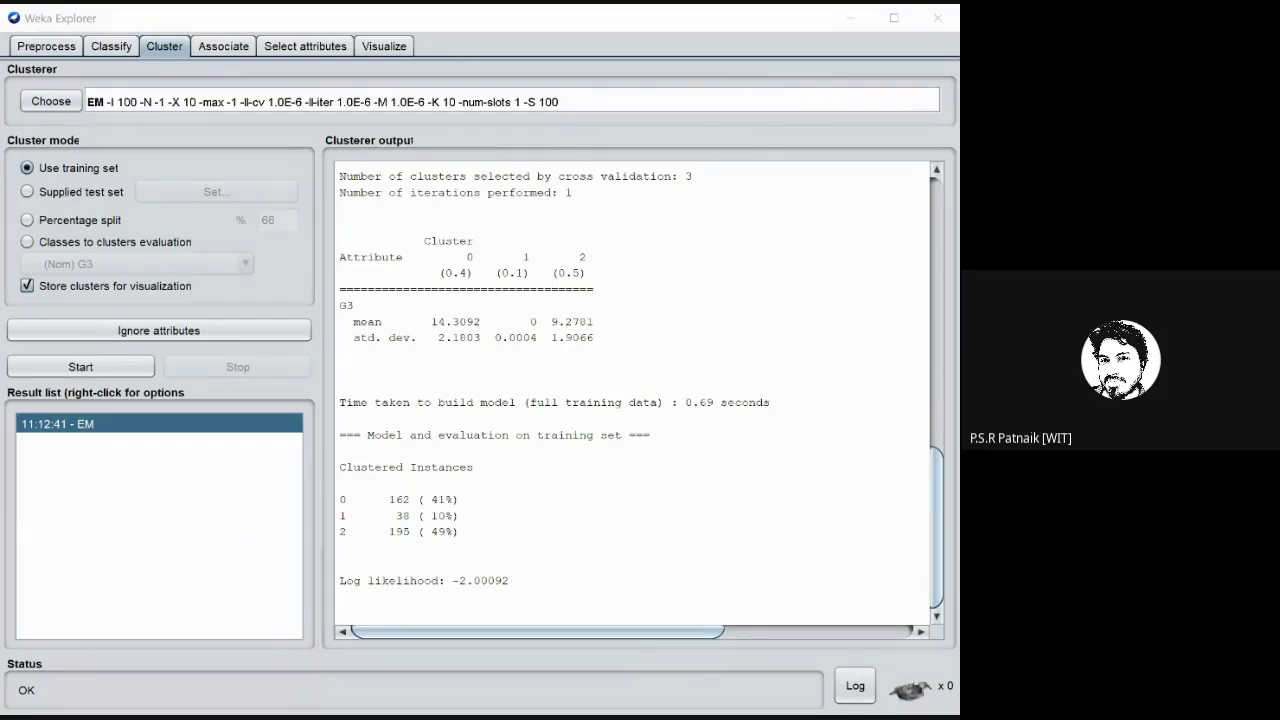
- Return to classification, select the lazy IBk nearest-neighbour classifier and run it with 5-fold cross-validation on G3
click(112, 47)
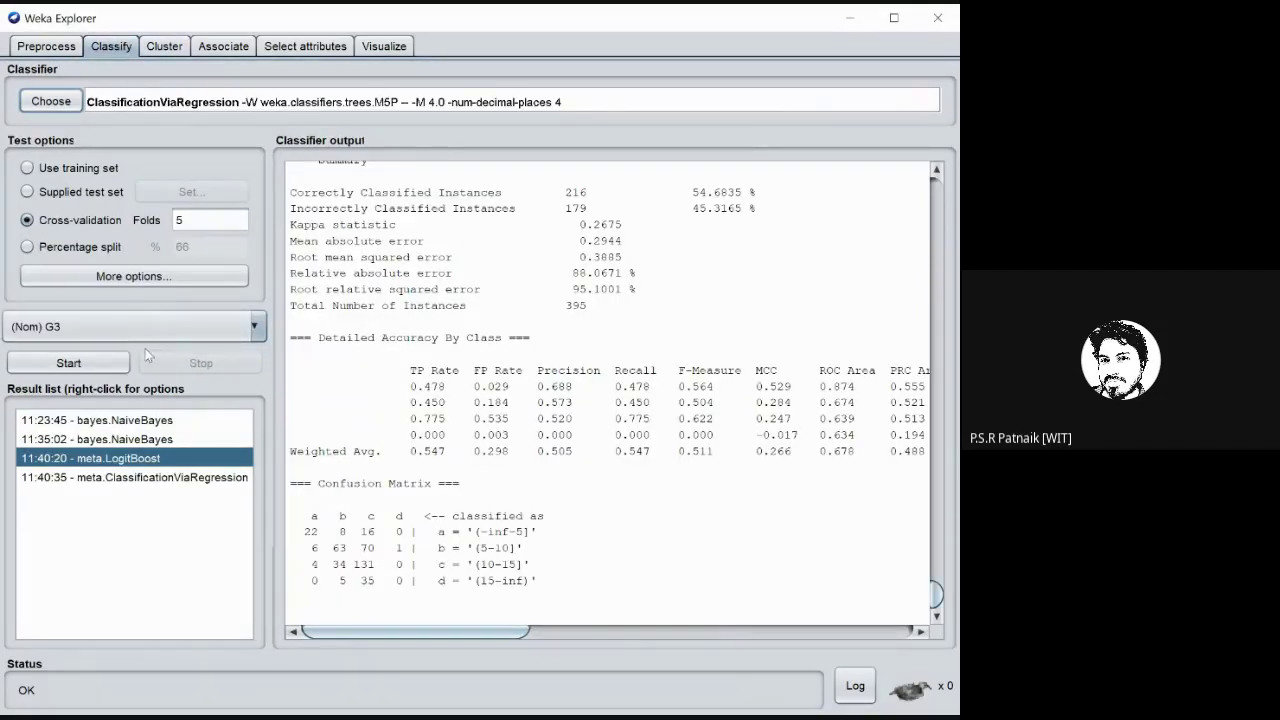
click(40, 103)
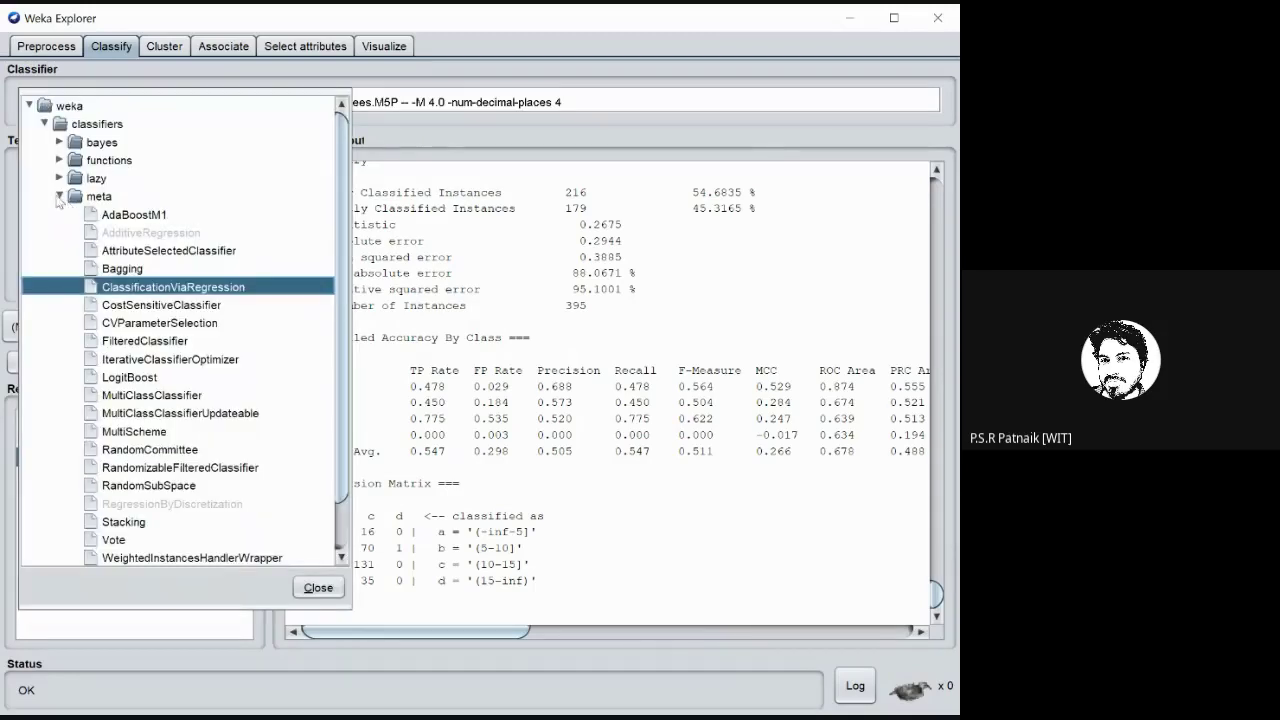
click(59, 196)
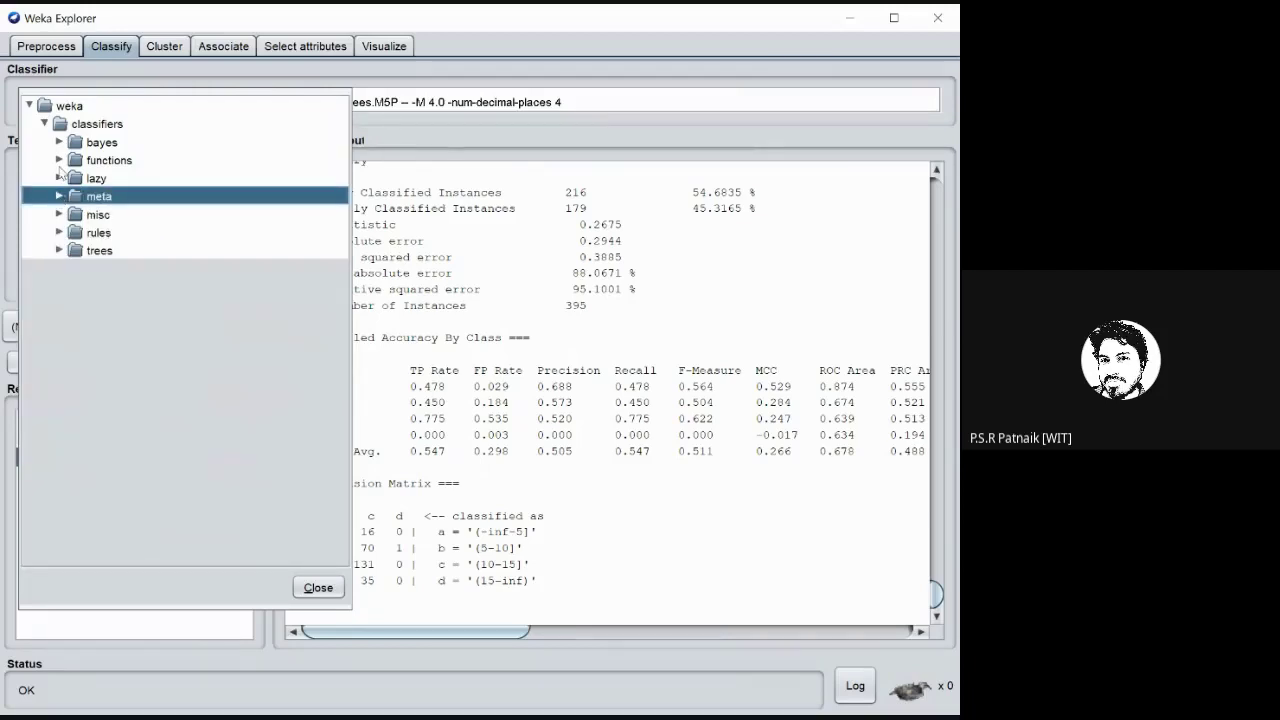
click(59, 178)
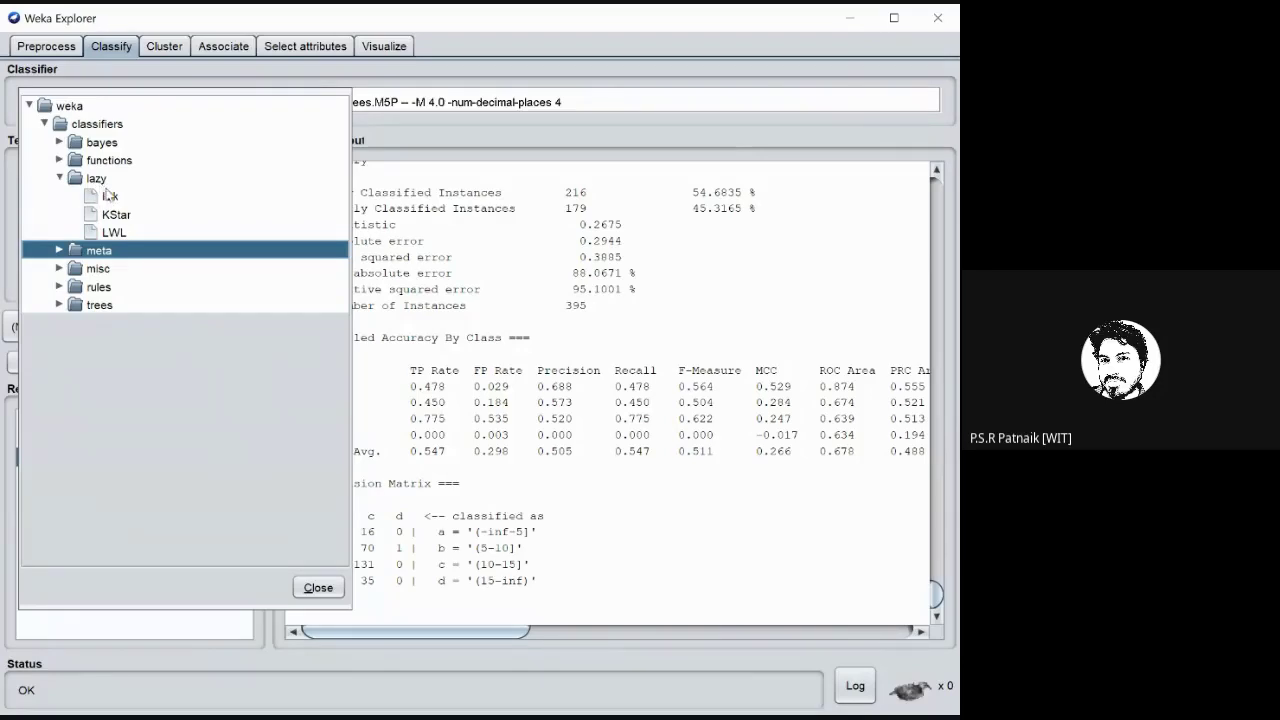
mouse_move(109, 205)
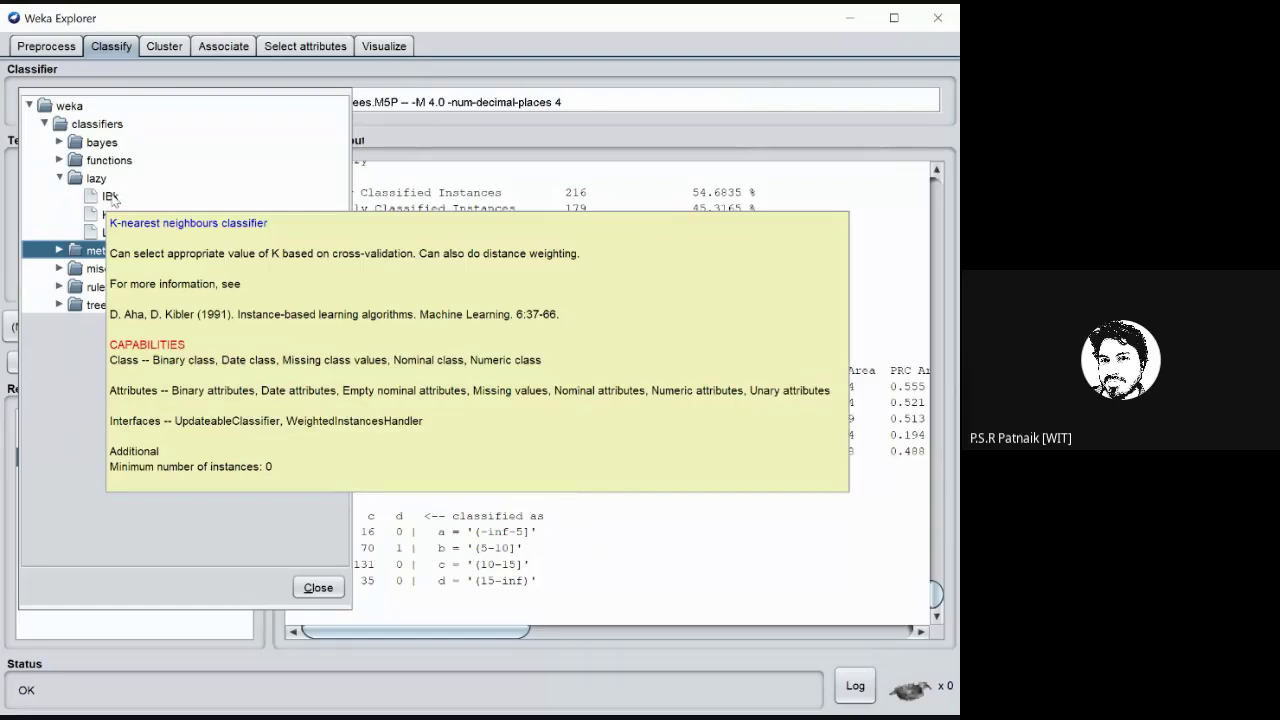
click(111, 197)
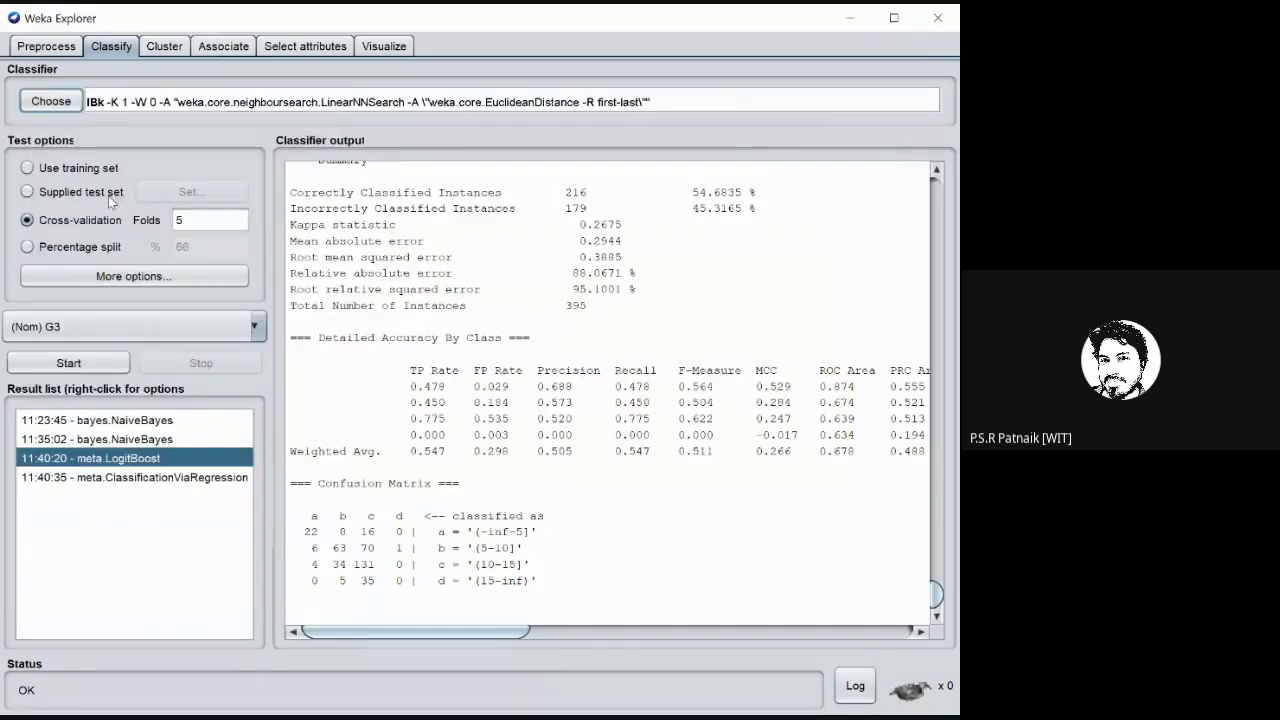
click(86, 365)
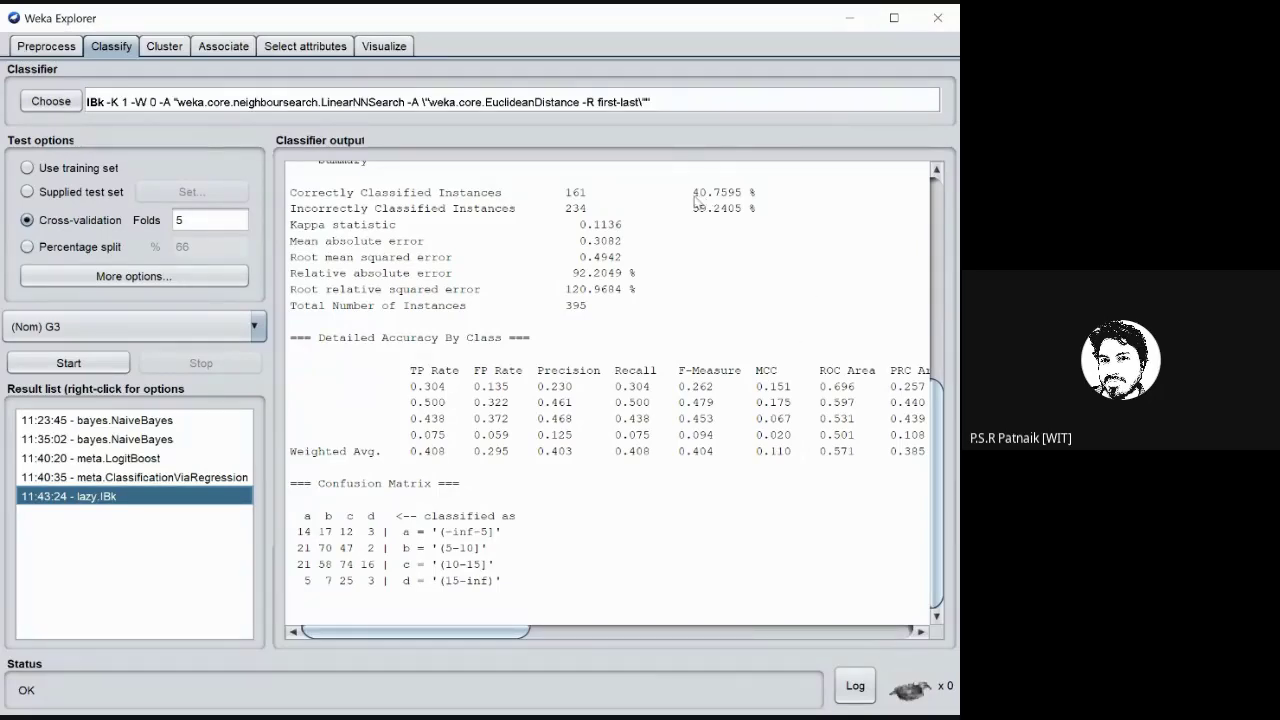
- Compare the IBk accuracy summary with the ClassificationViaRegression and LogitBoost results
drag(695, 198, 712, 199)
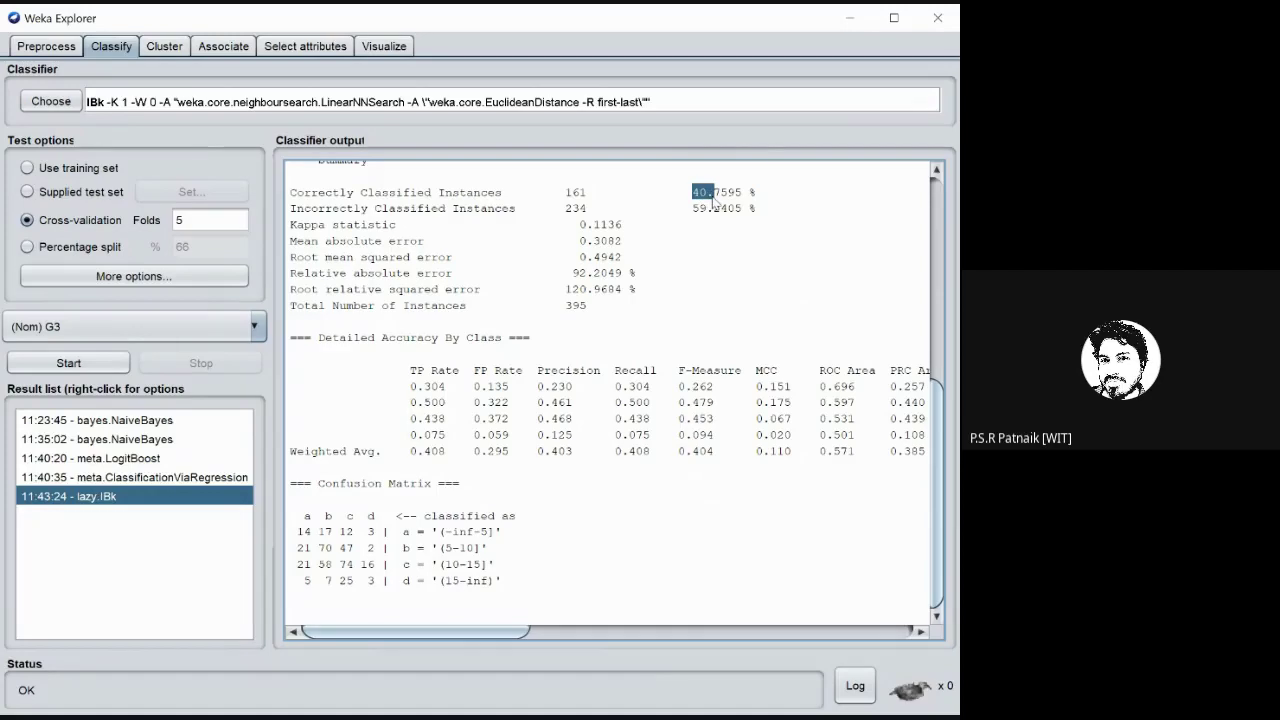
scroll(700, 357, up, 4)
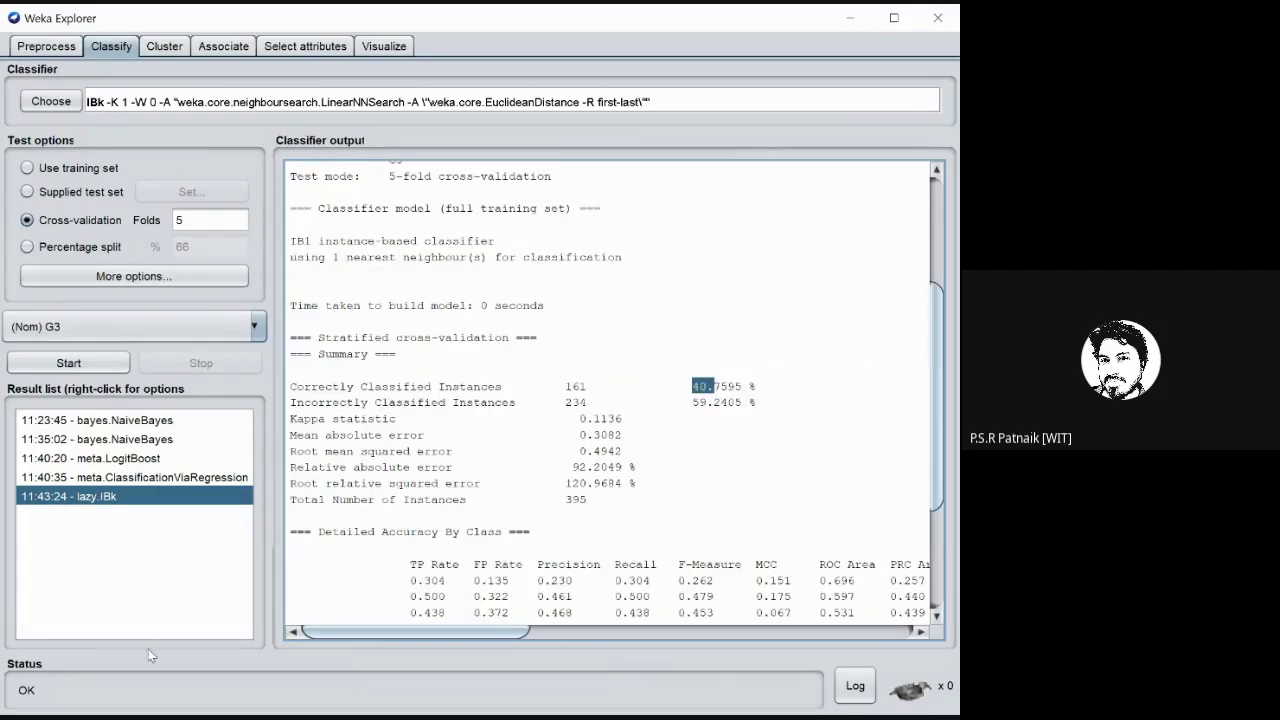
click(105, 480)
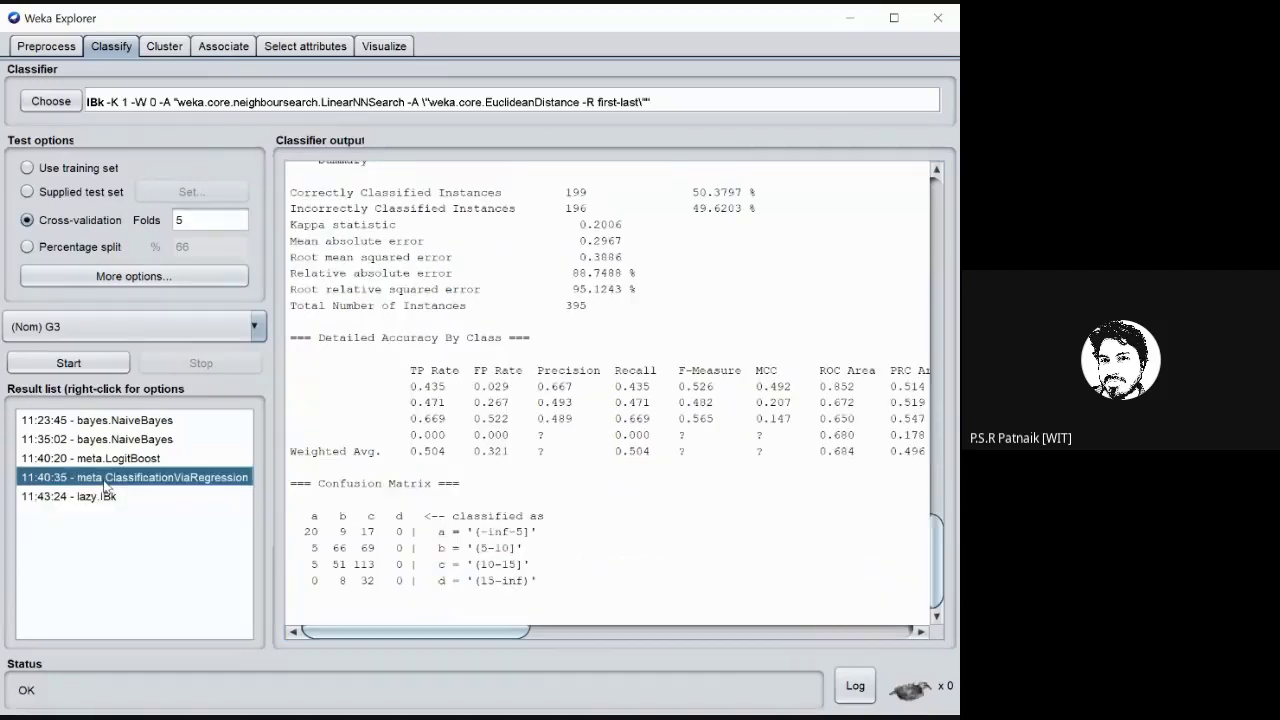
click(125, 459)
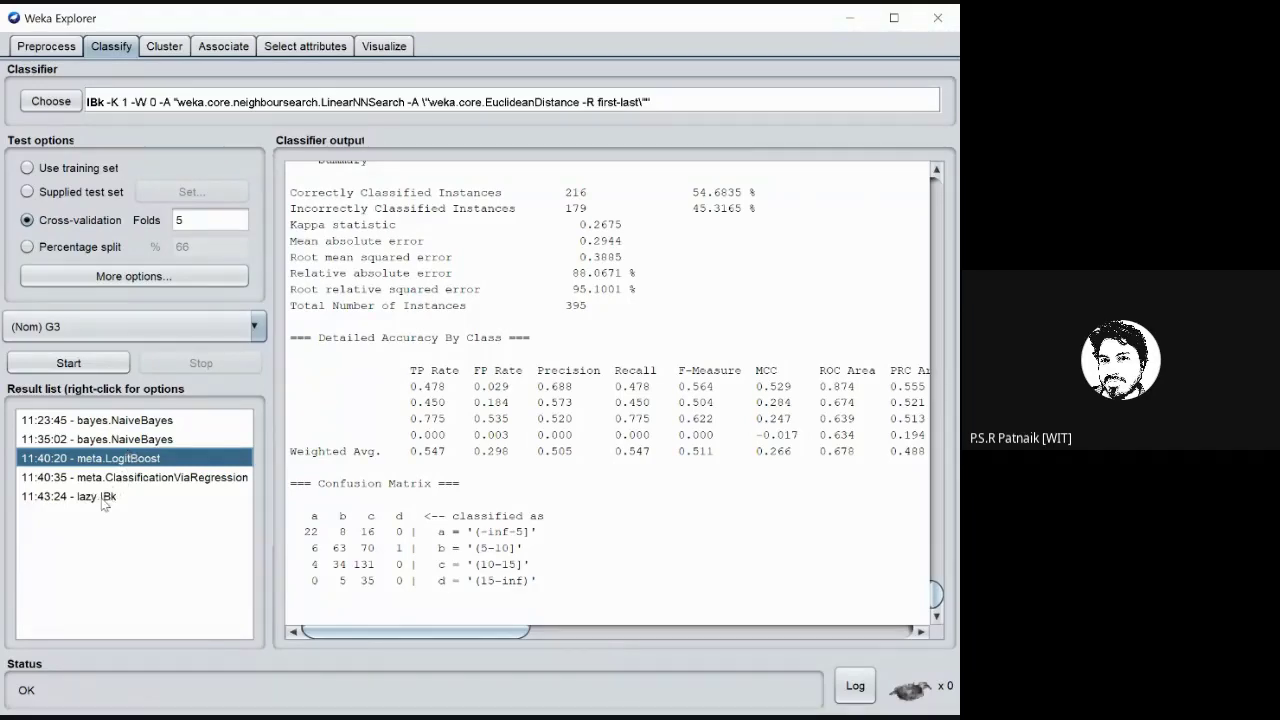
- Recheck the IBk result against LogitBoost and choose the meta classifier AdaBoostM1
click(108, 497)
click(117, 461)
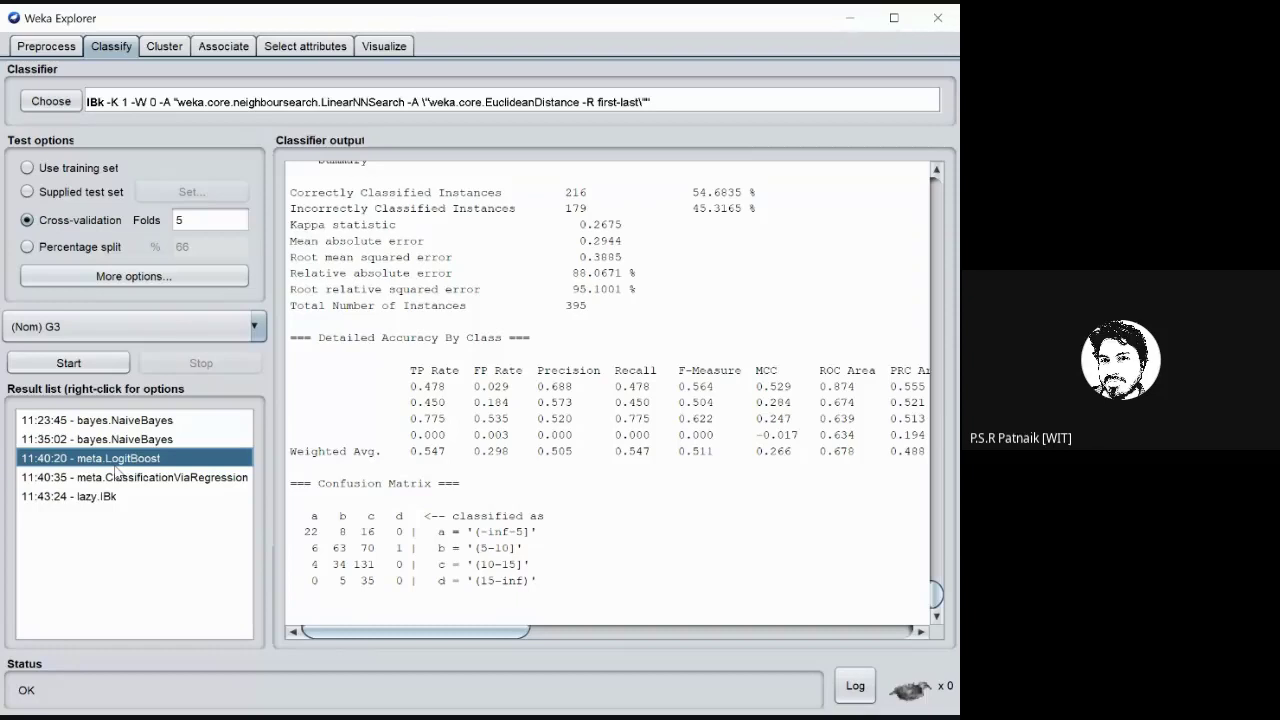
click(65, 105)
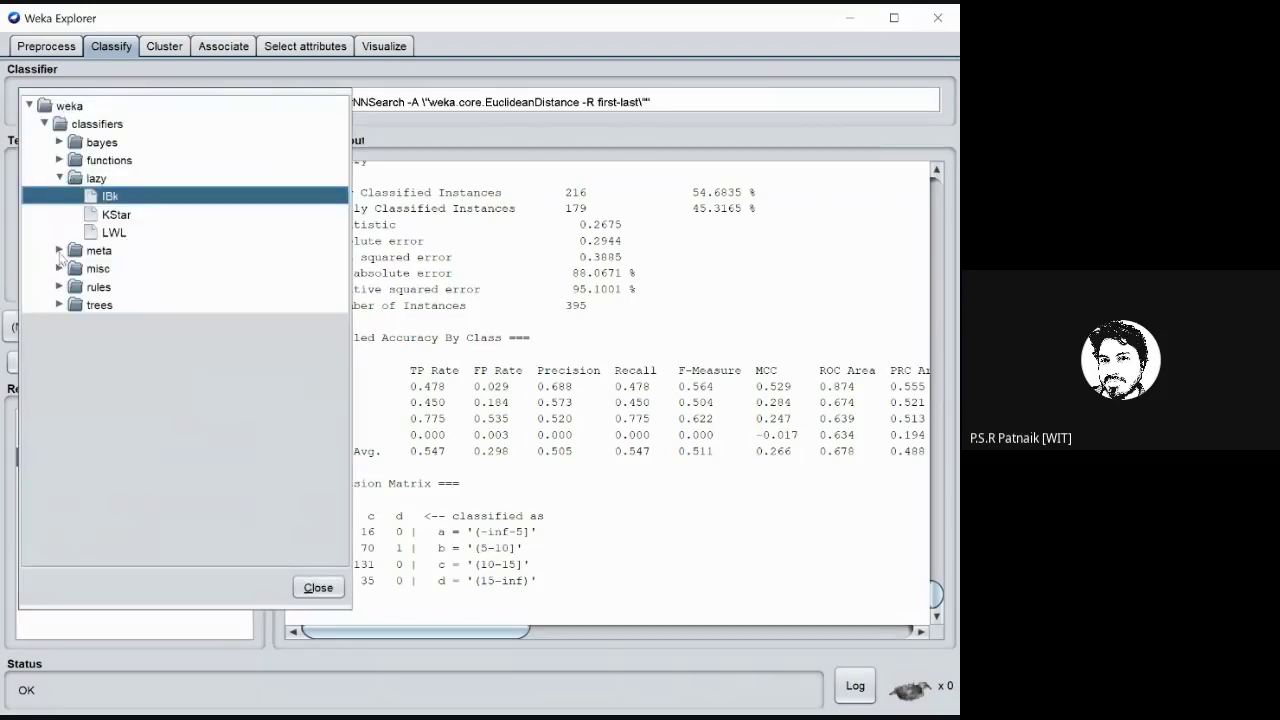
click(59, 251)
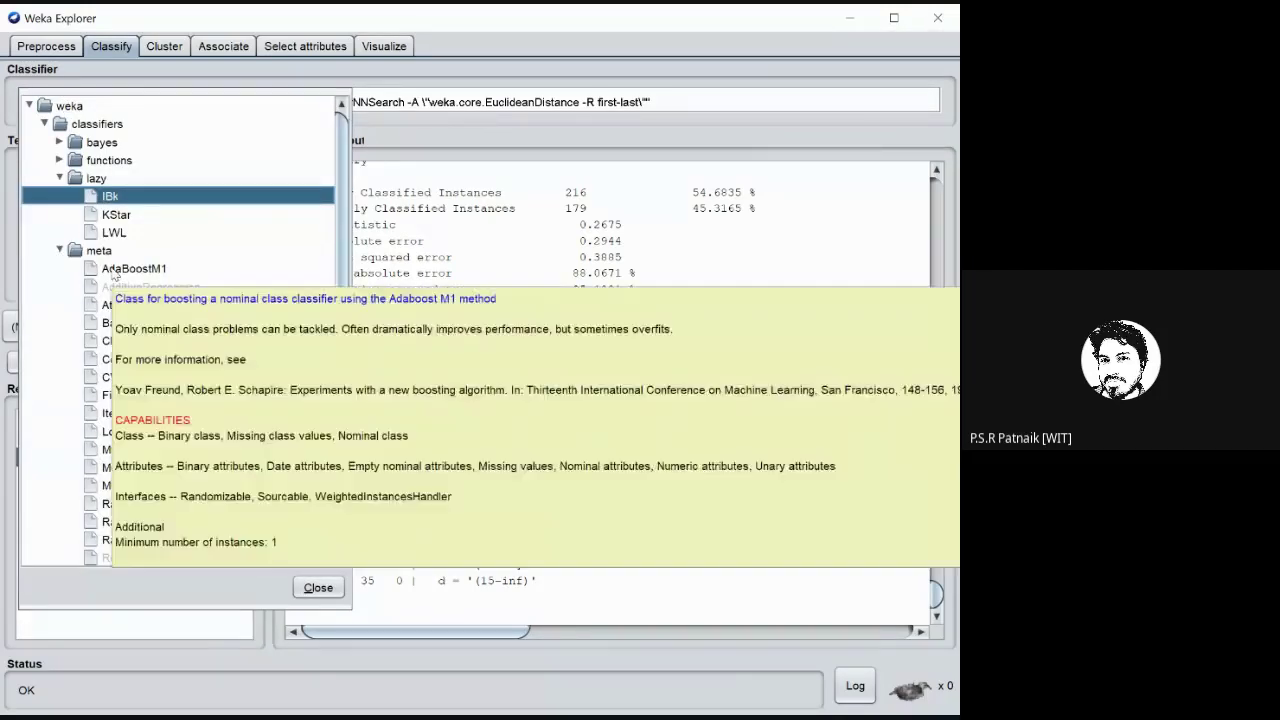
click(114, 270)
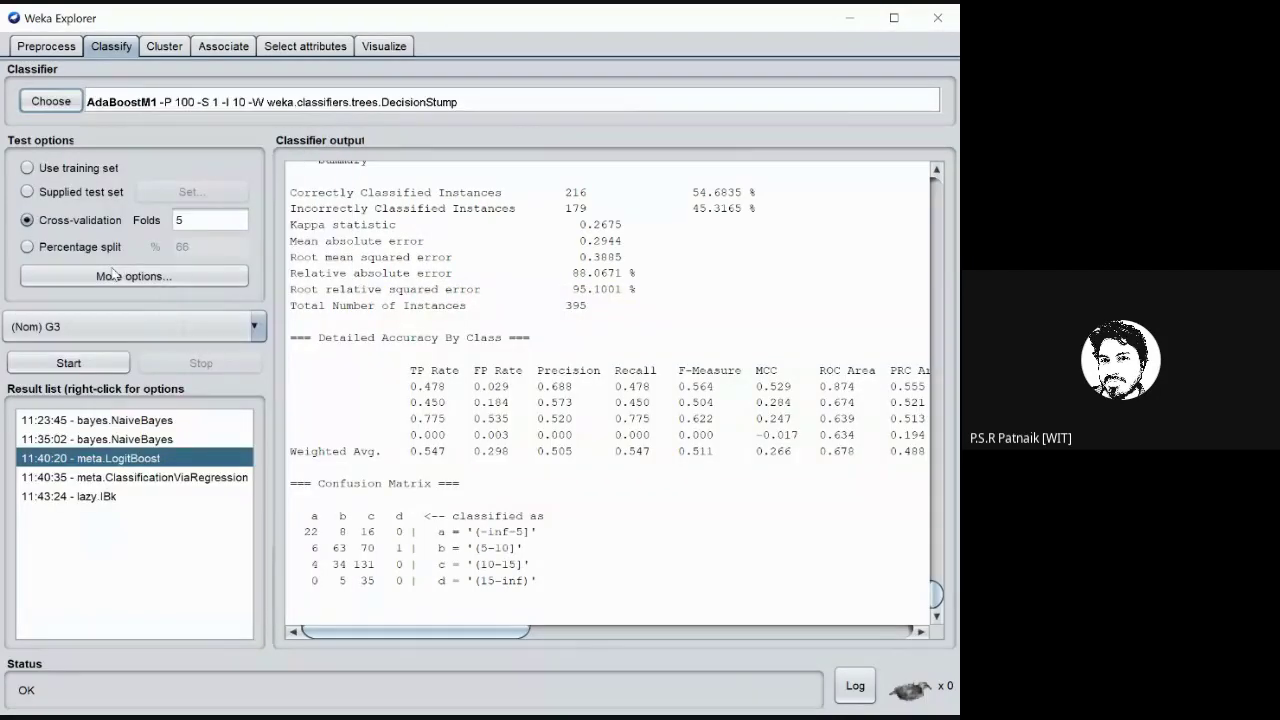
- Replace AdaBoostM1's base classifier with the meta classifier LogitBoost
click(235, 102)
click(393, 298)
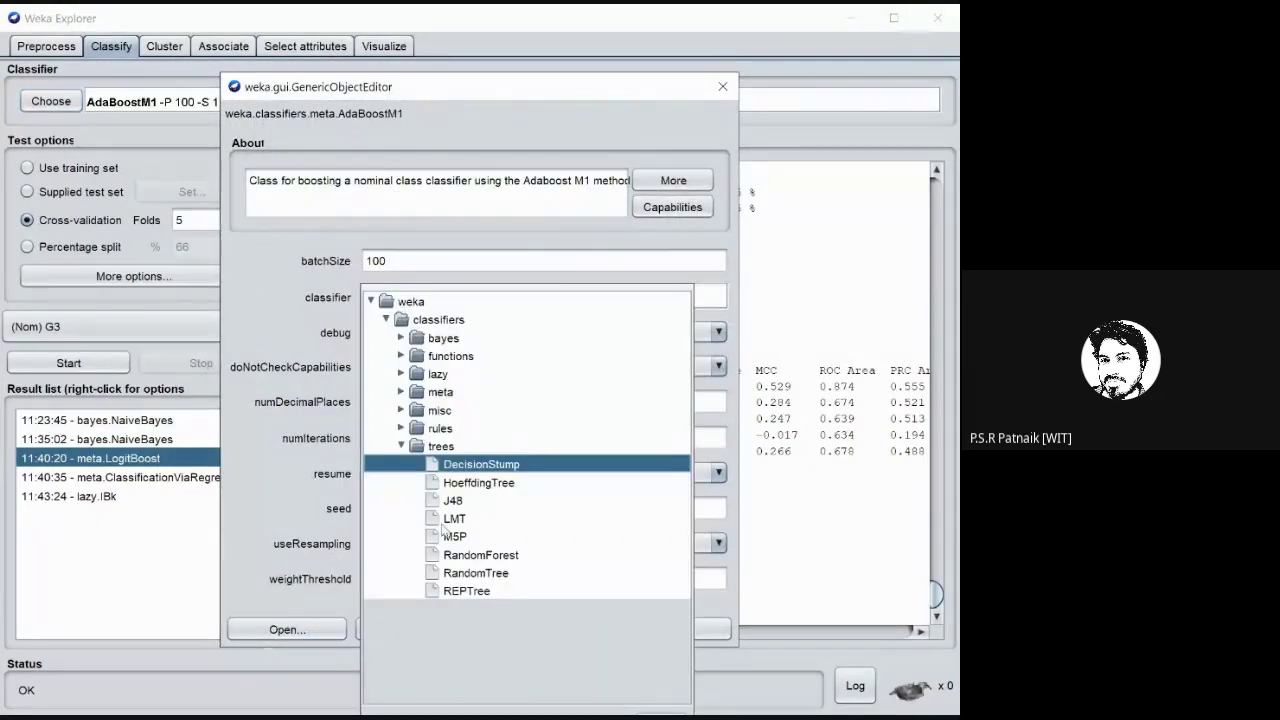
click(403, 447)
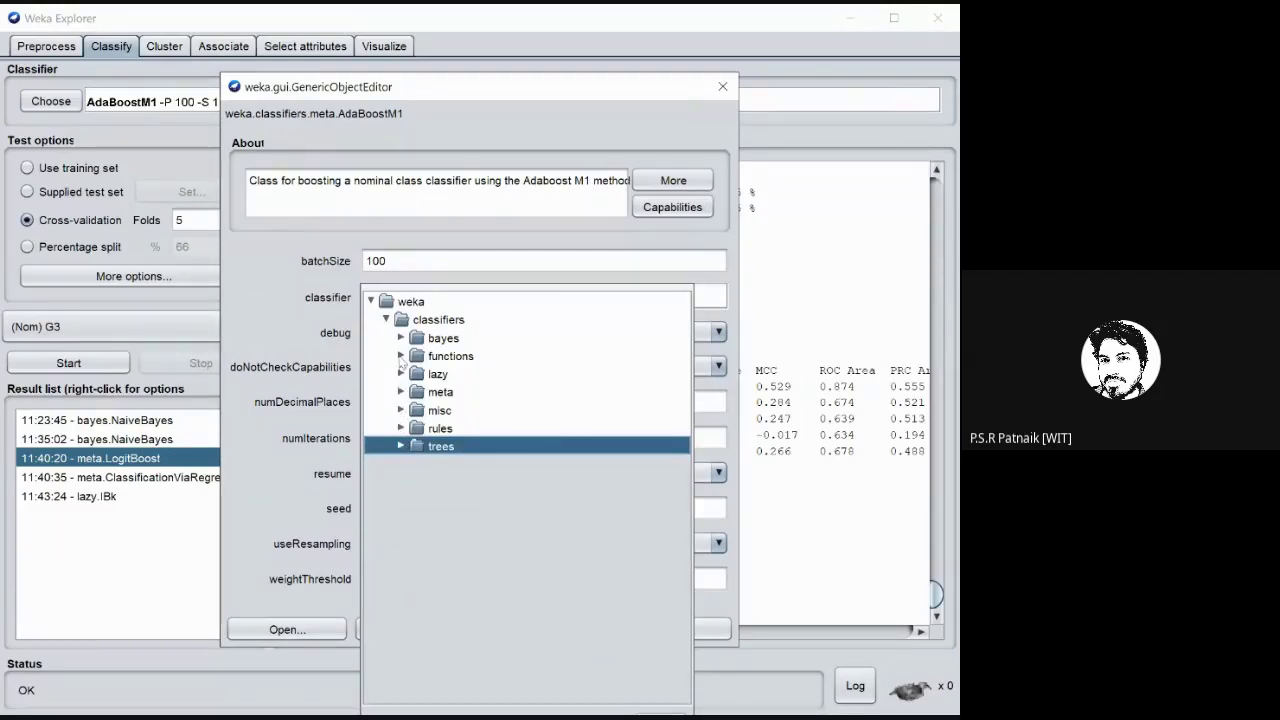
click(401, 358)
click(401, 358)
click(402, 356)
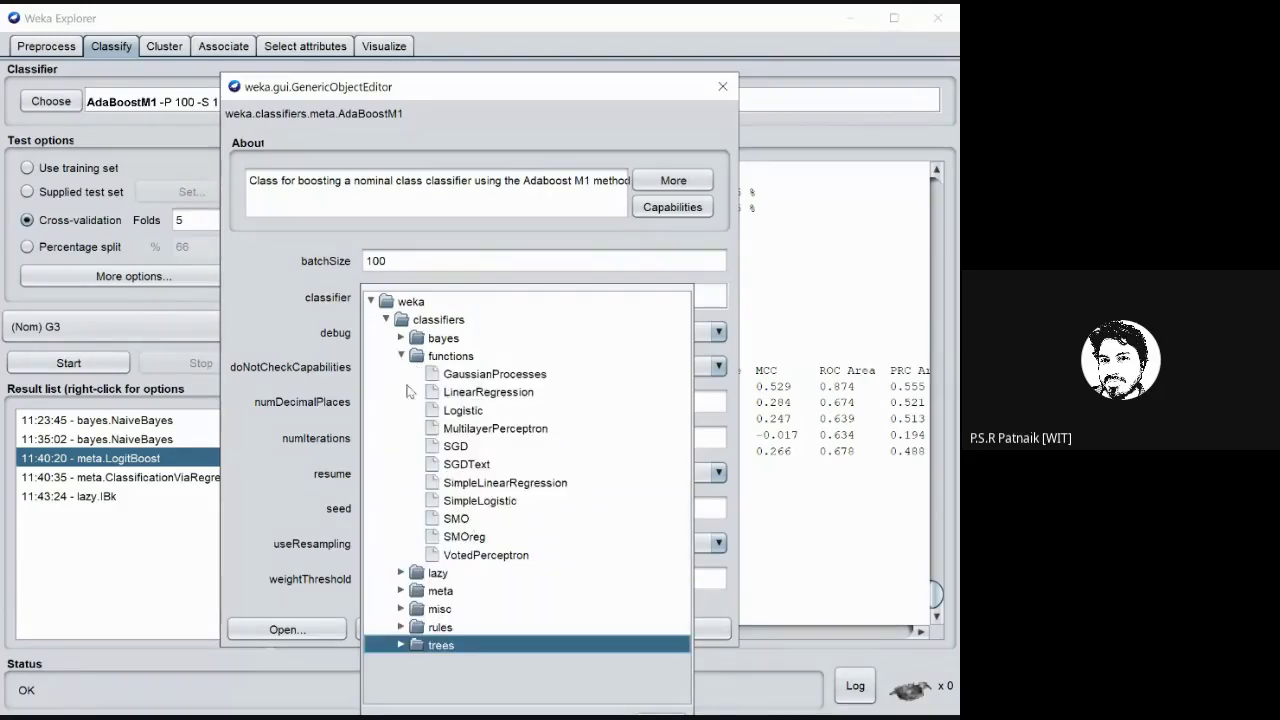
click(401, 358)
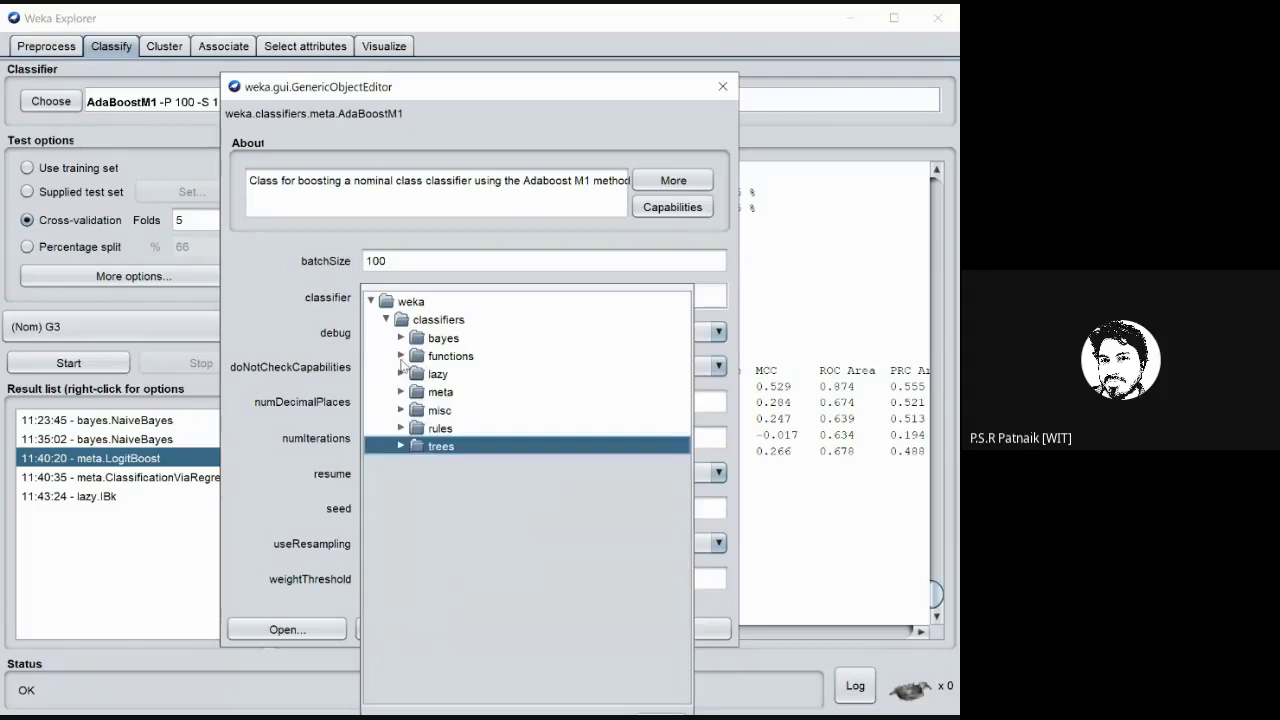
click(401, 392)
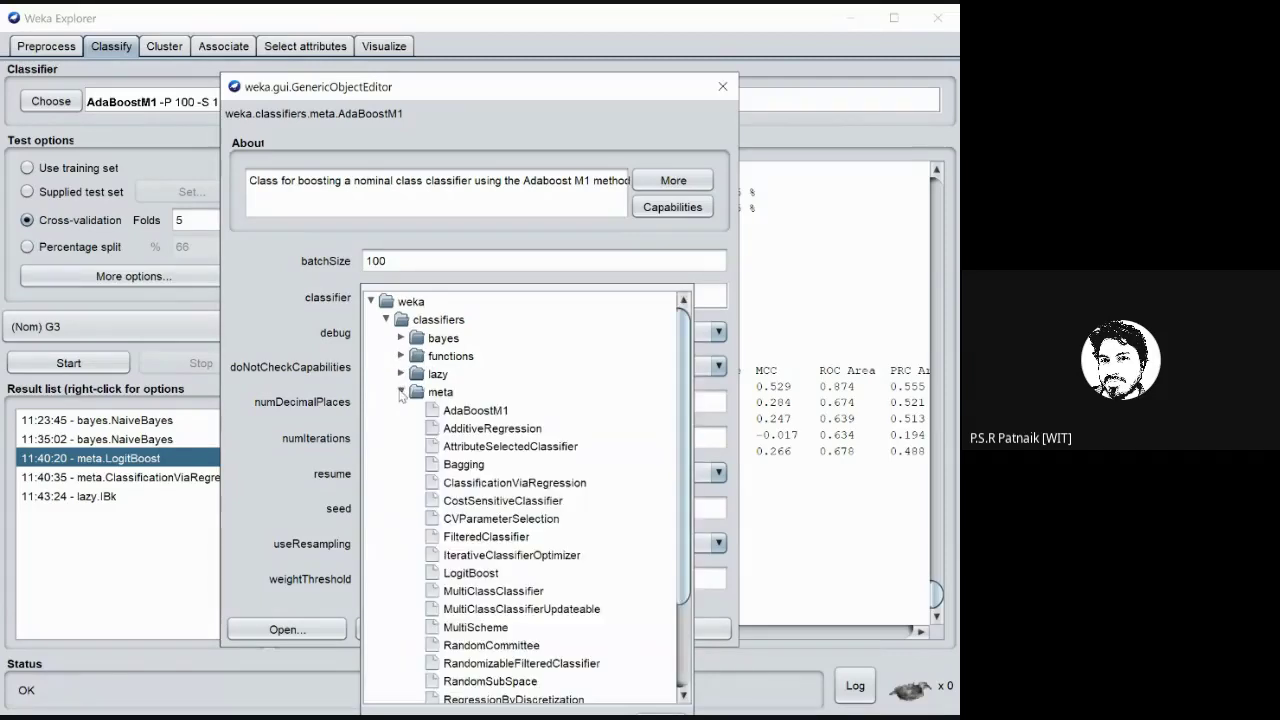
click(470, 573)
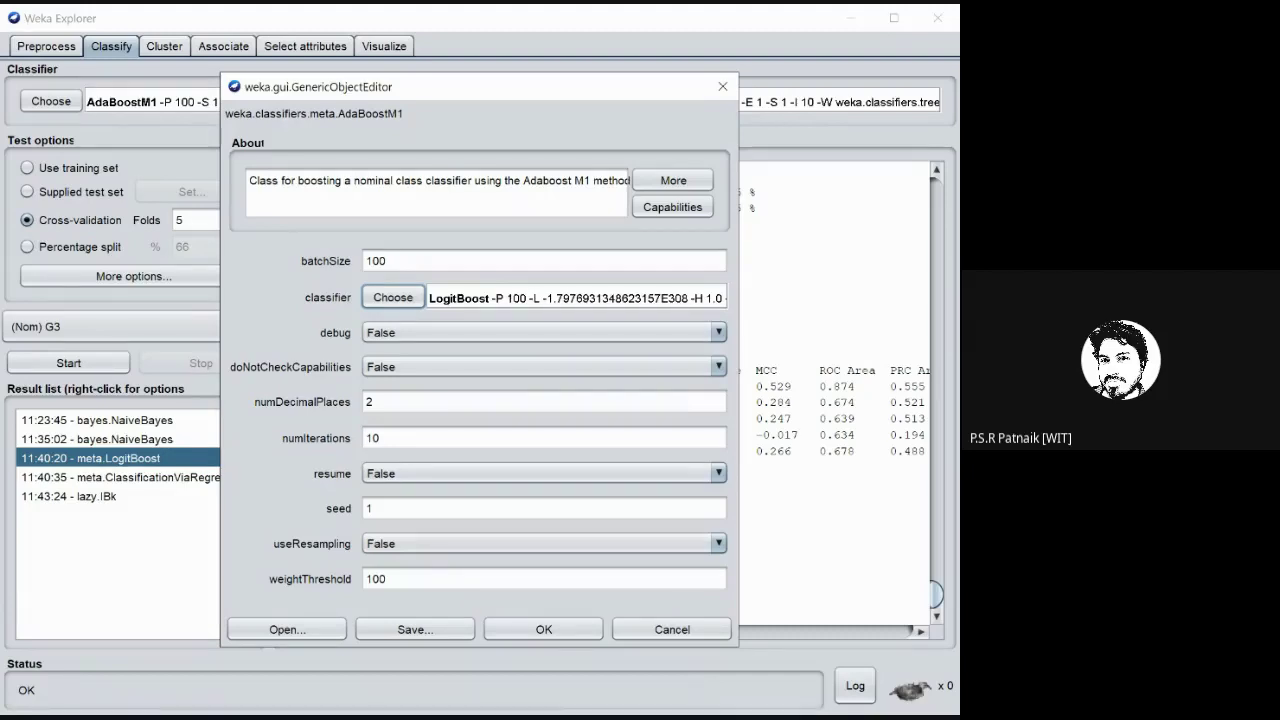
click(521, 630)
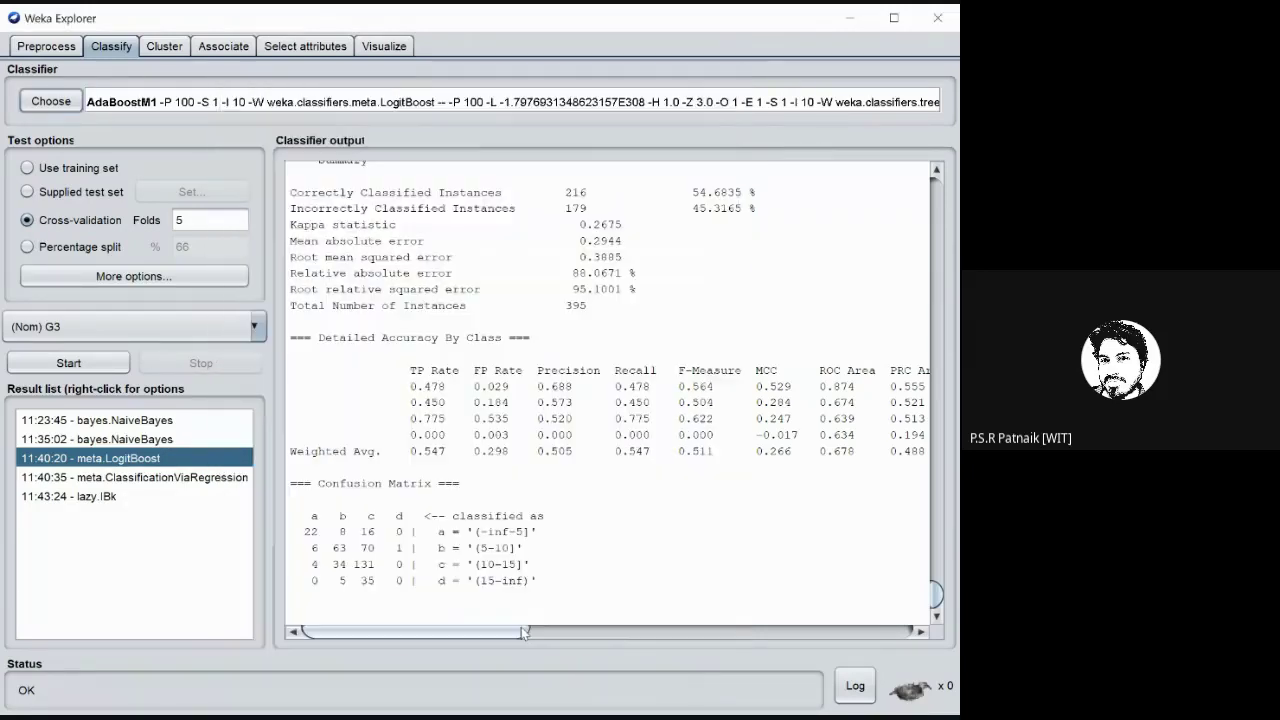
- Run AdaBoostM1 with 5-fold cross-validation on G3 and compare its accuracy with the LogitBoost result
click(75, 363)
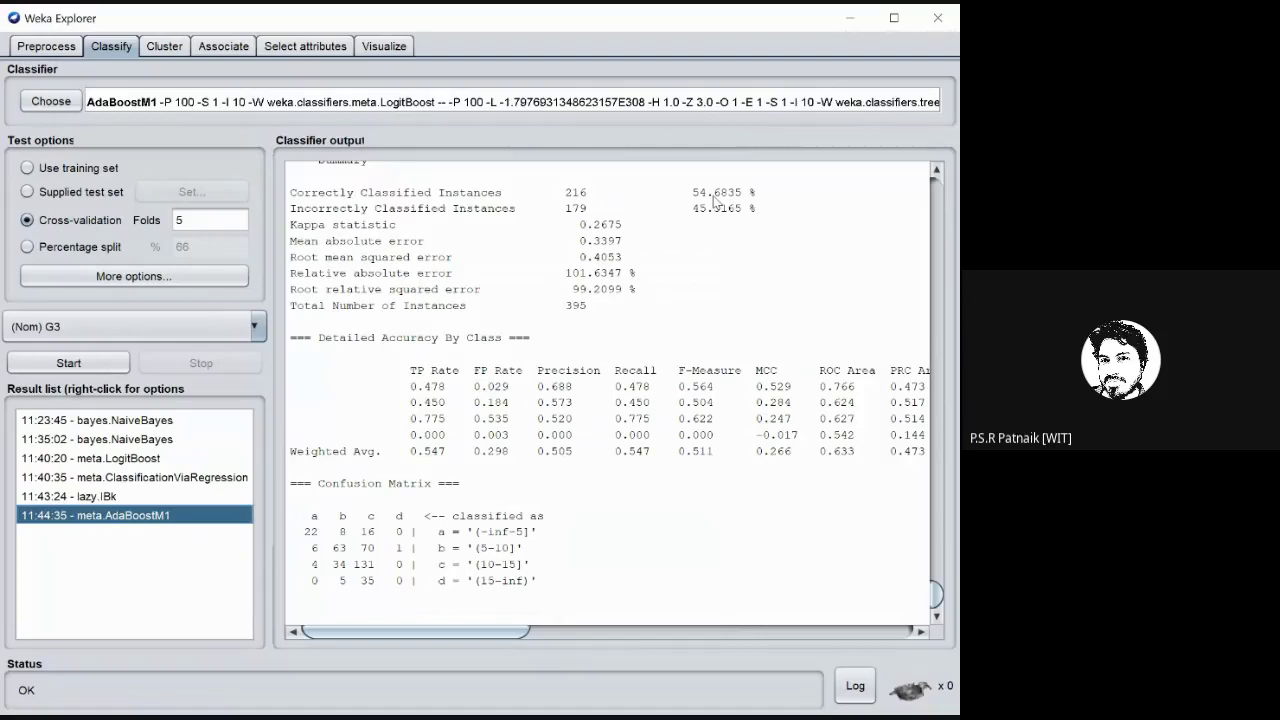
click(143, 460)
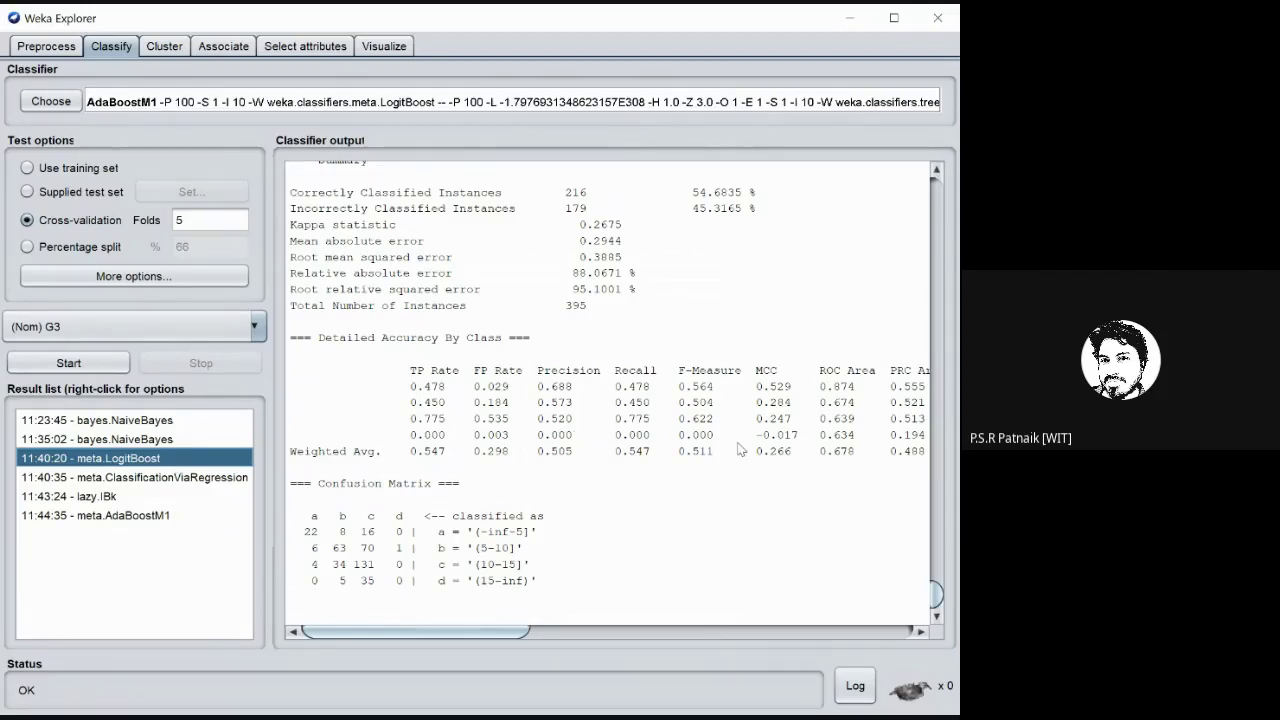
scroll(740, 450, up, 4)
scroll(740, 450, down, 3)
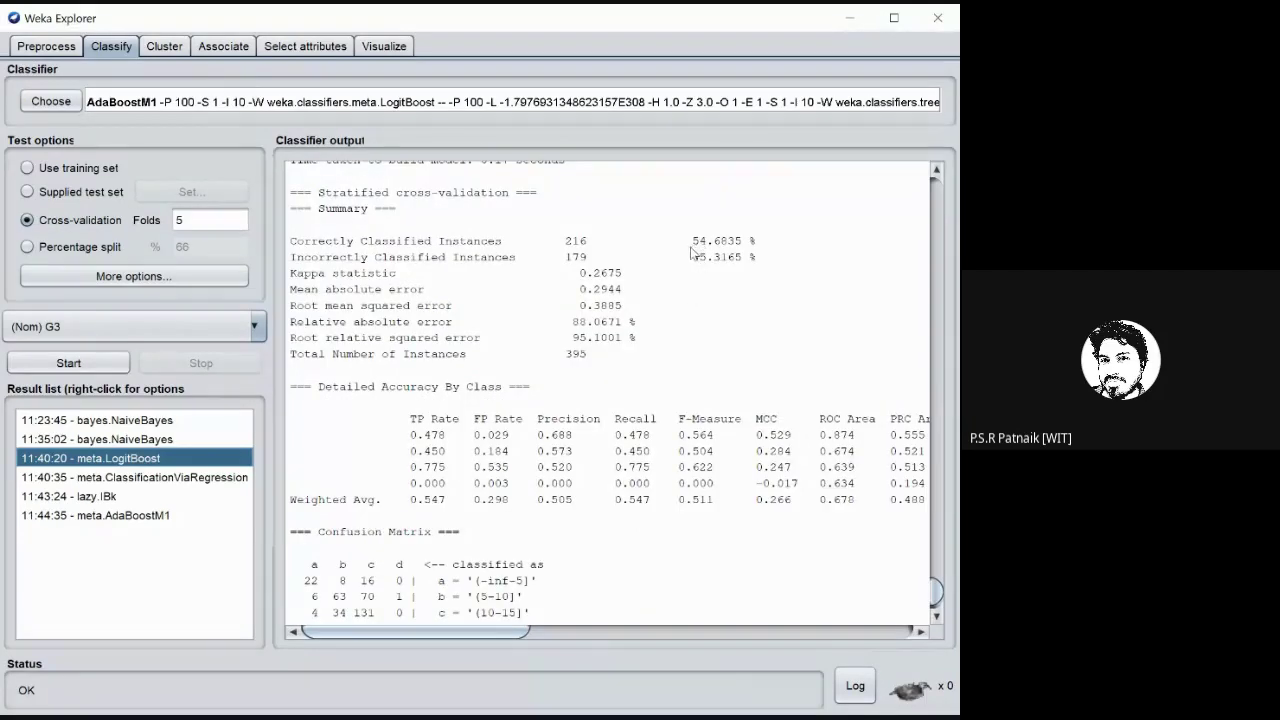
drag(692, 240, 770, 247)
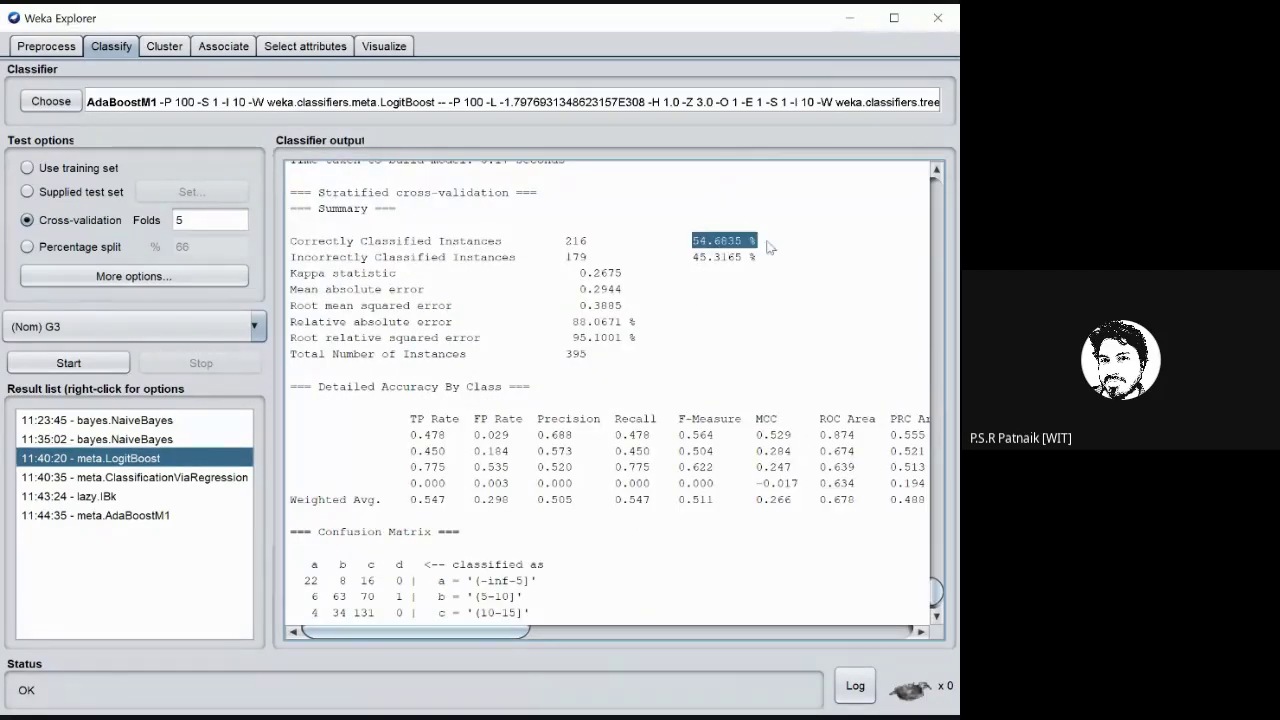
click(56, 580)
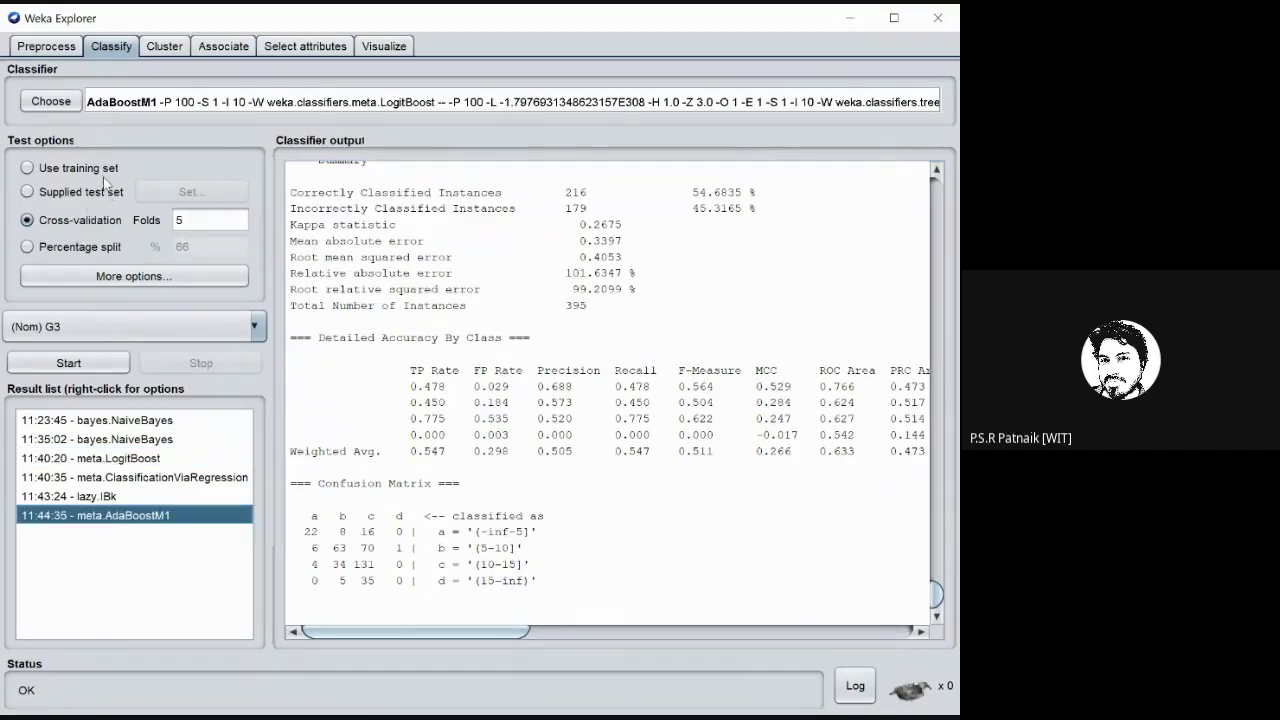
- Review the existing IBk result and re-apply its model configuration as the current classifier
click(106, 497)
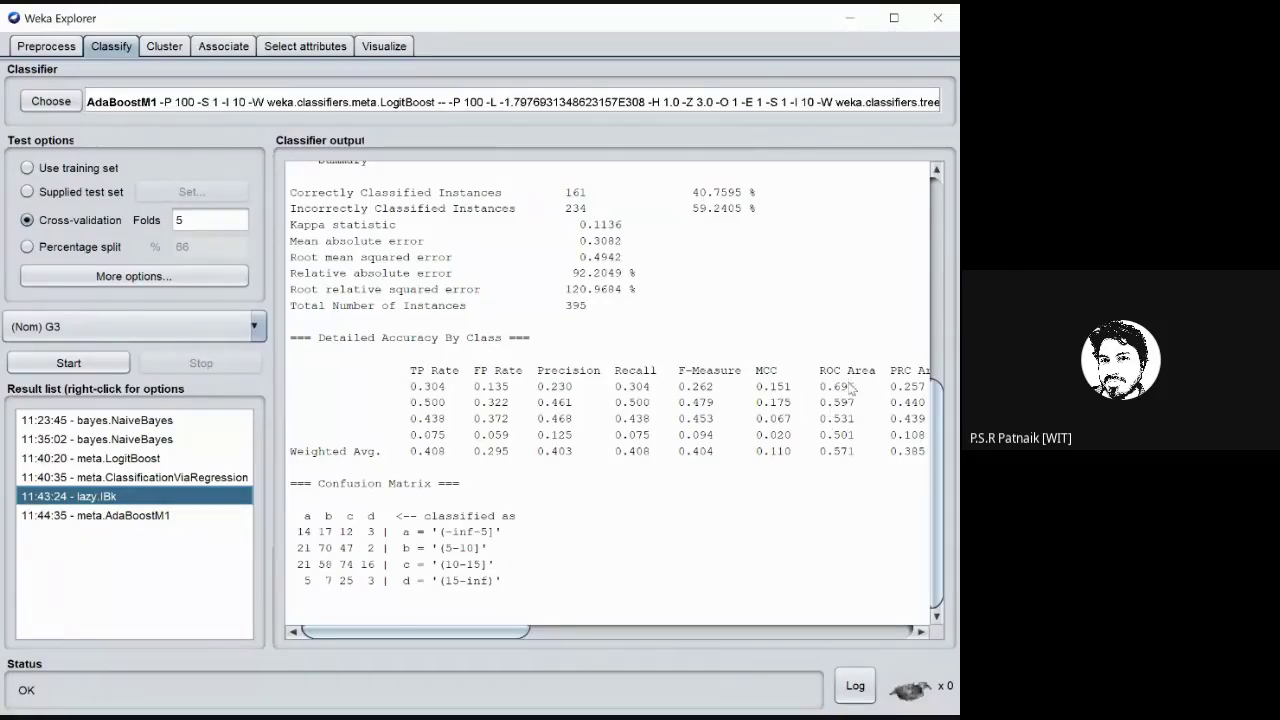
right_click(92, 503)
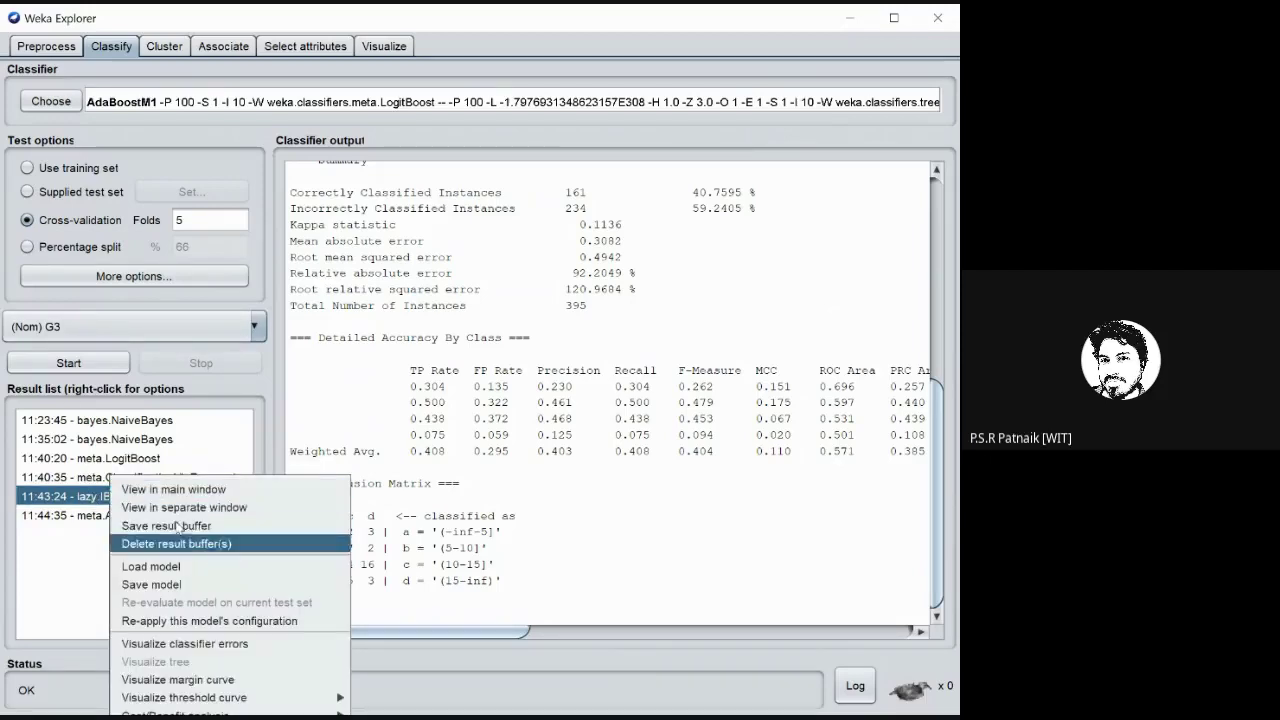
click(142, 623)
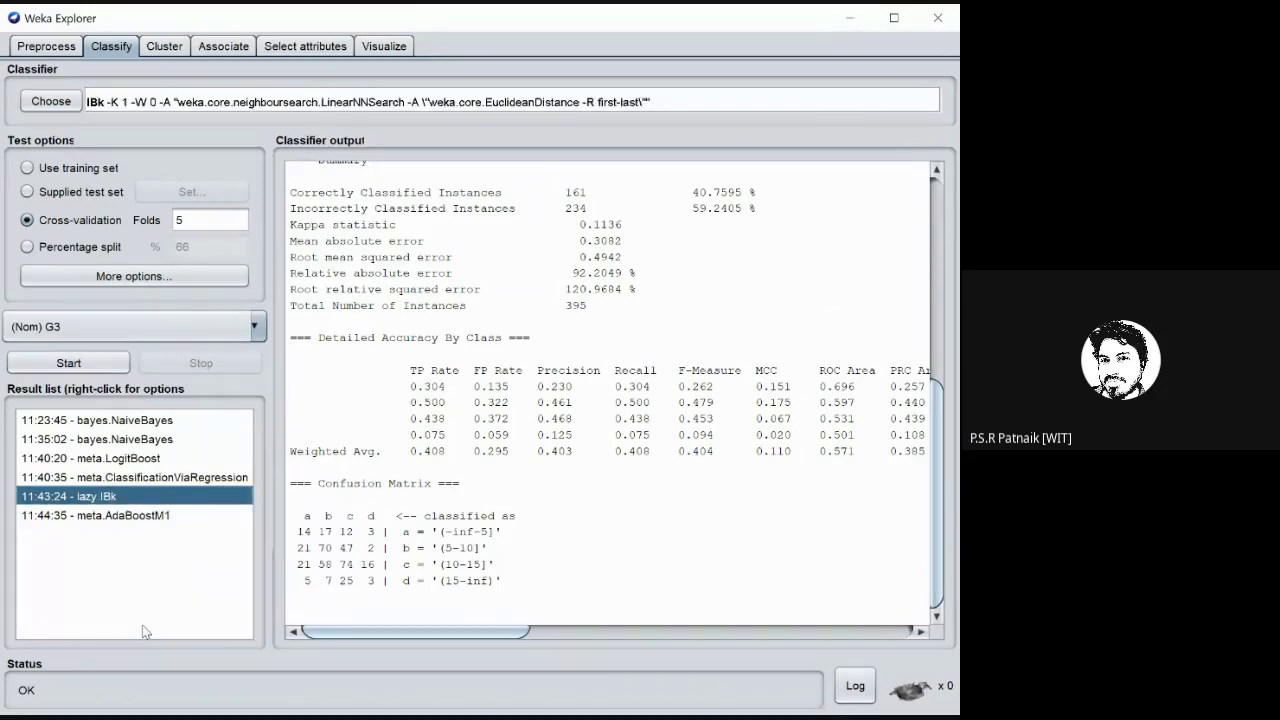
- Set IBk's KNN to 2 and run the 5-fold cross-validation on G3
click(121, 106)
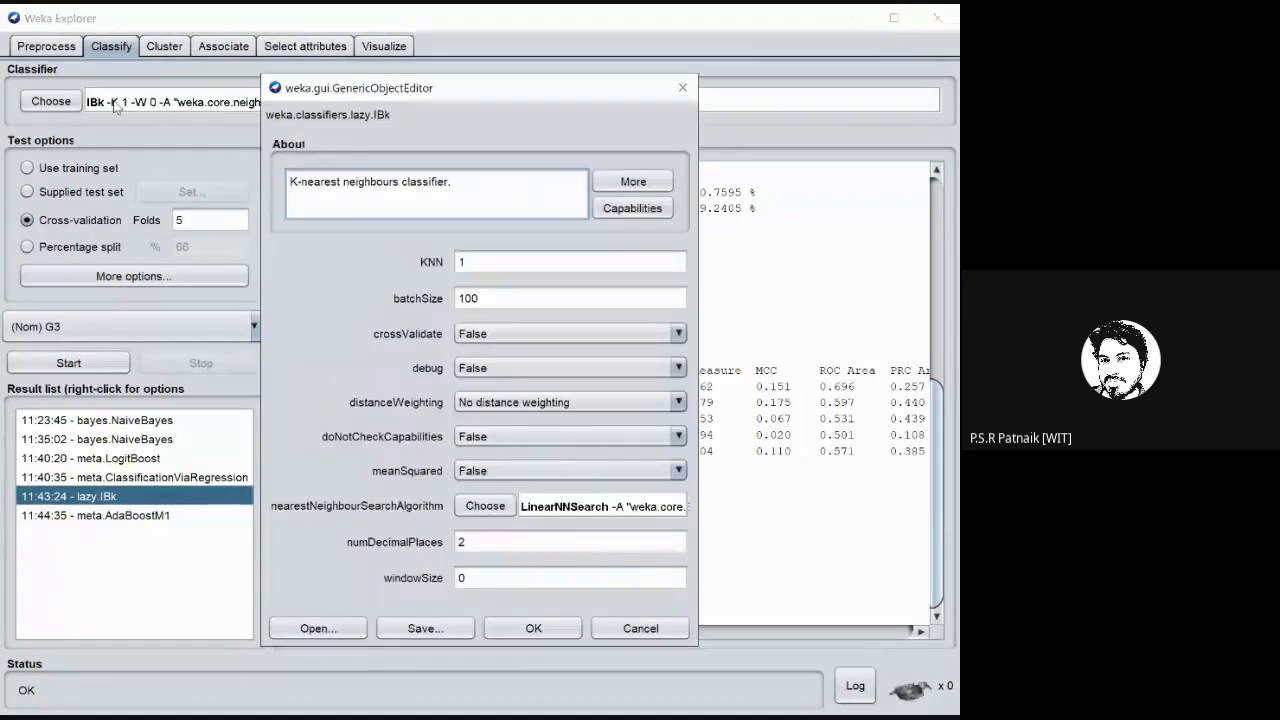
double_click(512, 257)
text(2)
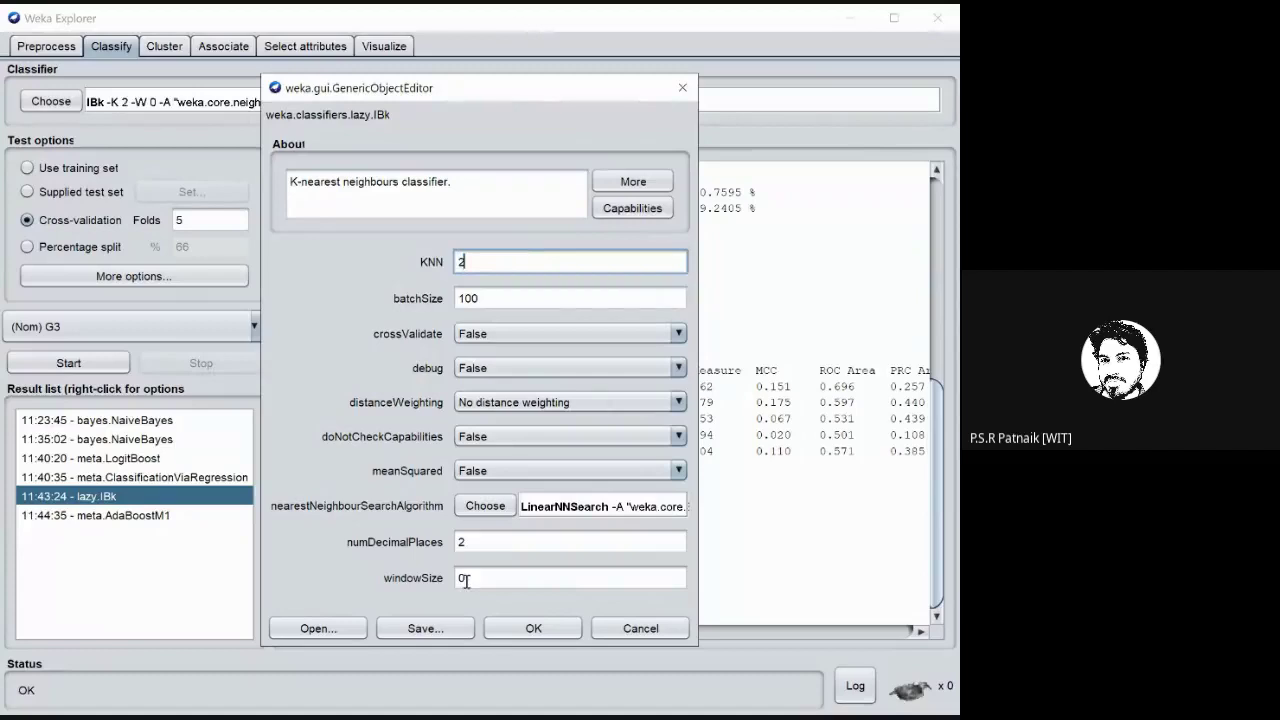
click(533, 628)
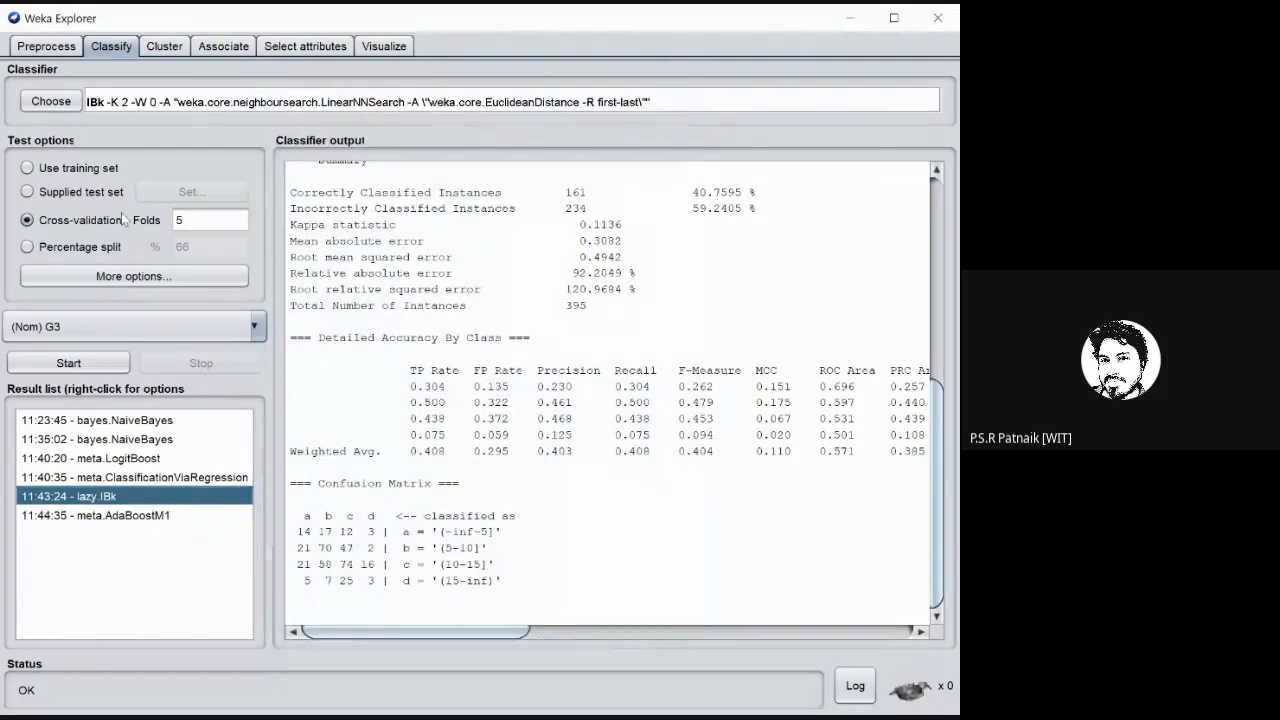
click(68, 362)
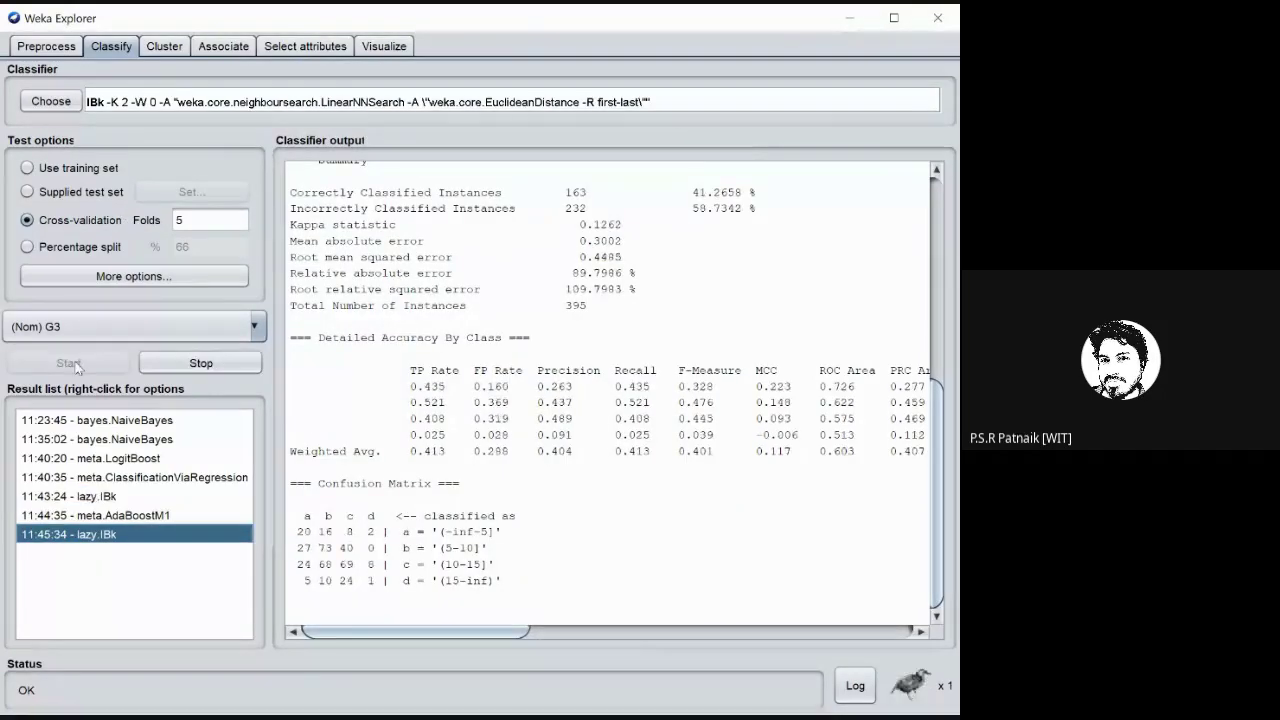
- Set IBk's KNN to 3 and rerun the 5-fold cross-validation on G3
click(125, 106)
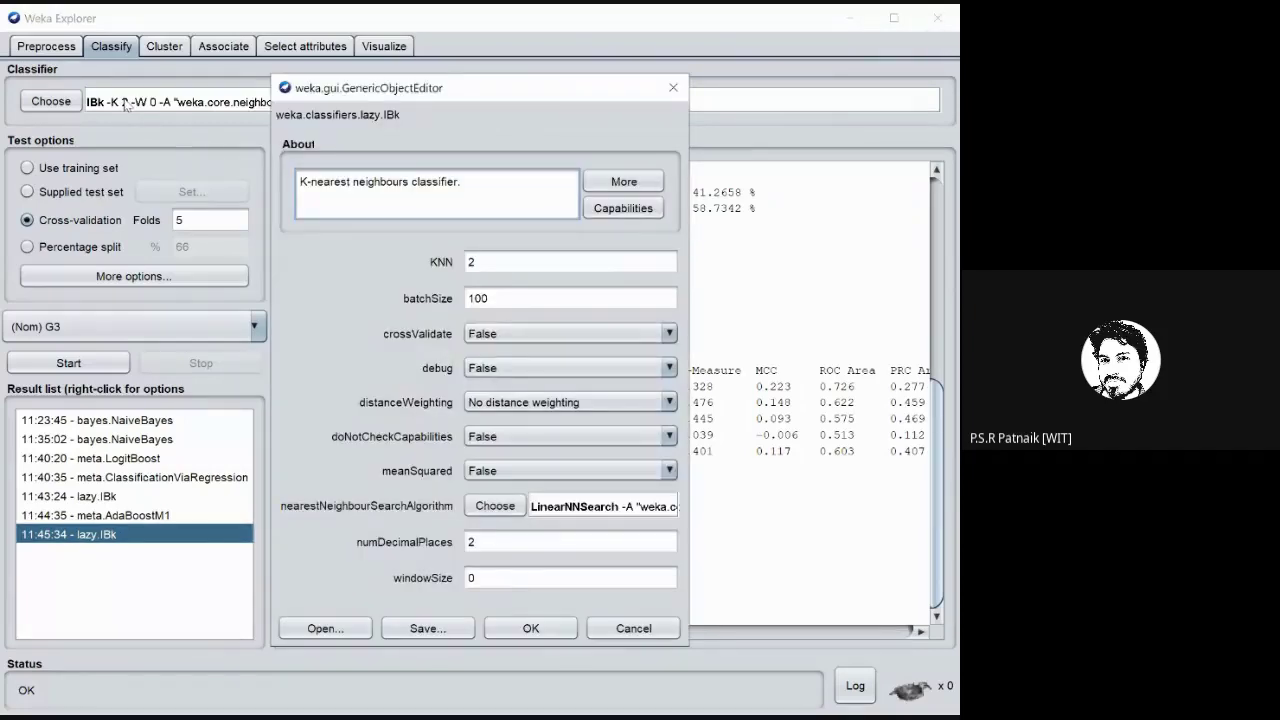
double_click(502, 265)
text(3)
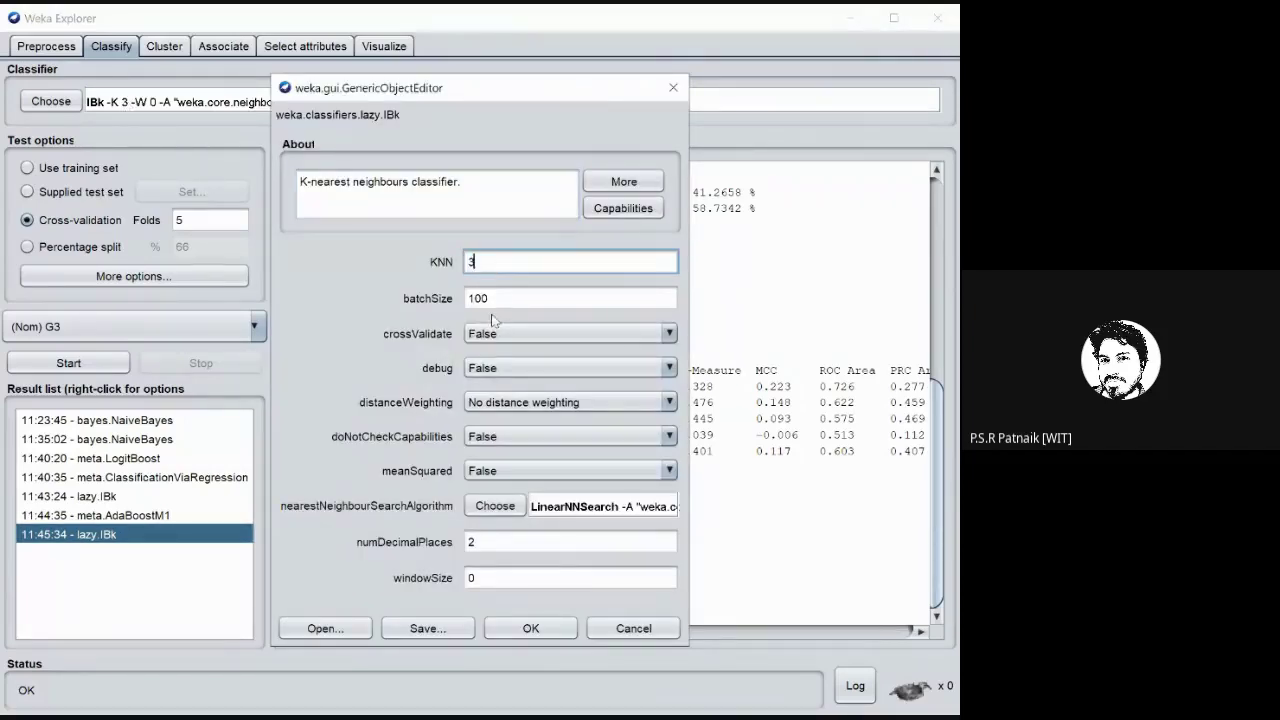
click(520, 626)
click(86, 364)
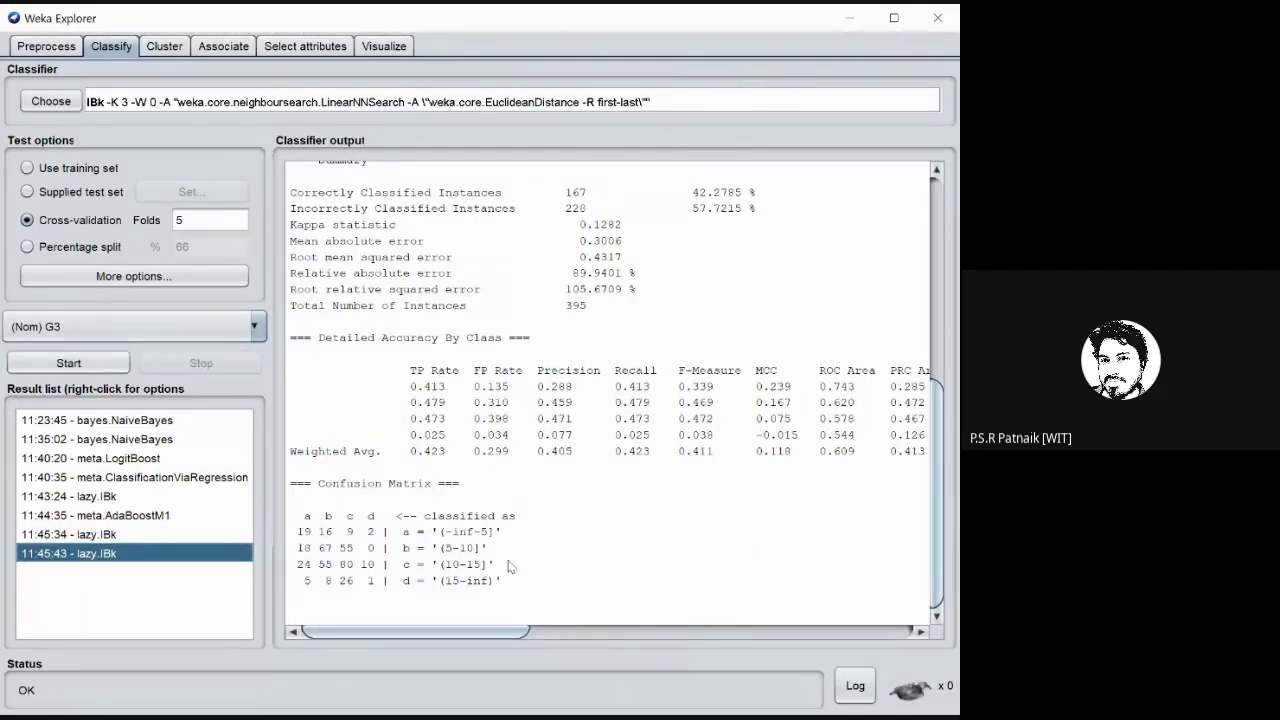
- Compare the LogitBoost ROC Area values with those of the three-neighbour IBk result
click(97, 460)
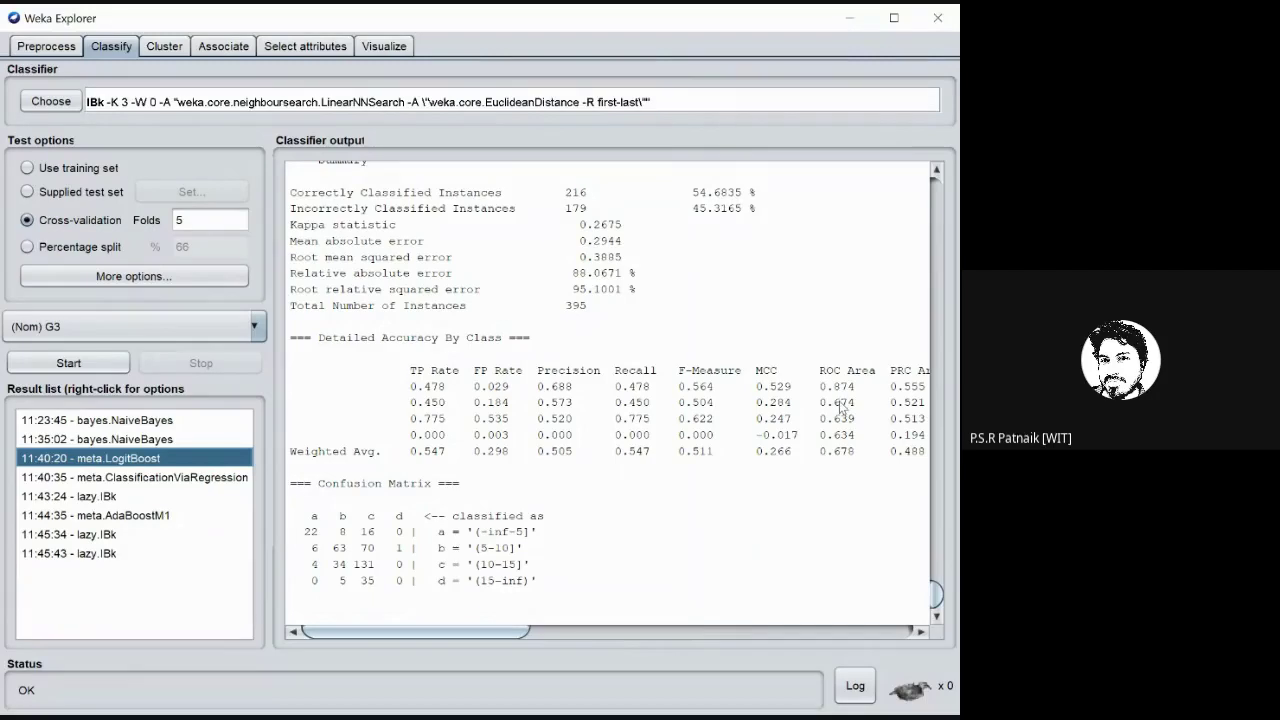
drag(820, 386, 858, 468)
click(858, 468)
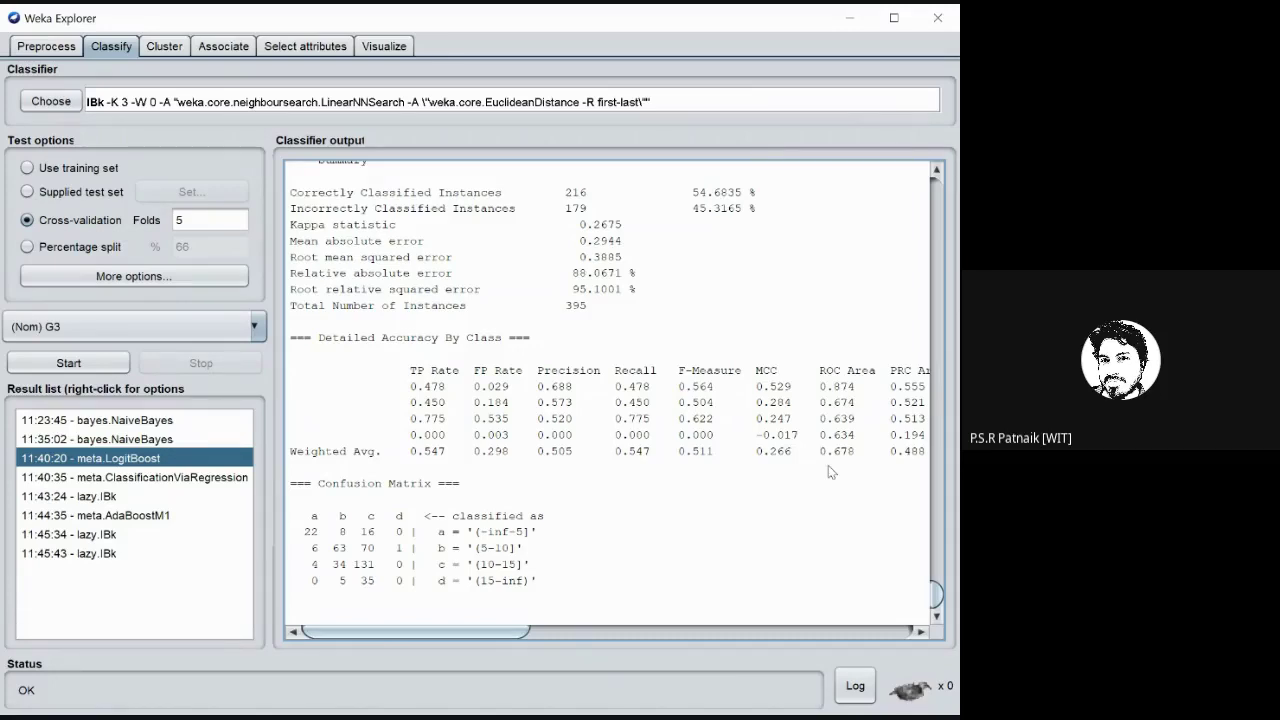
click(105, 587)
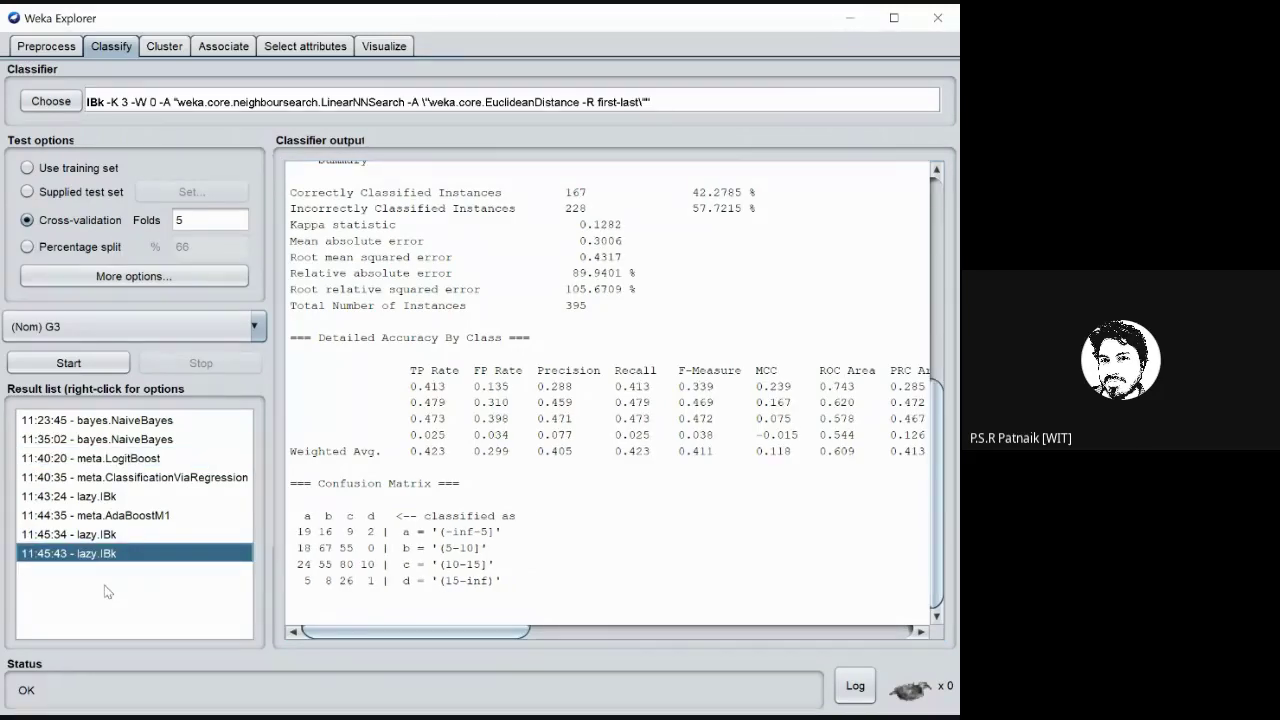
- Visualize the threshold curve of the LogitBoost result for class '(-inf-5]'
click(127, 462)
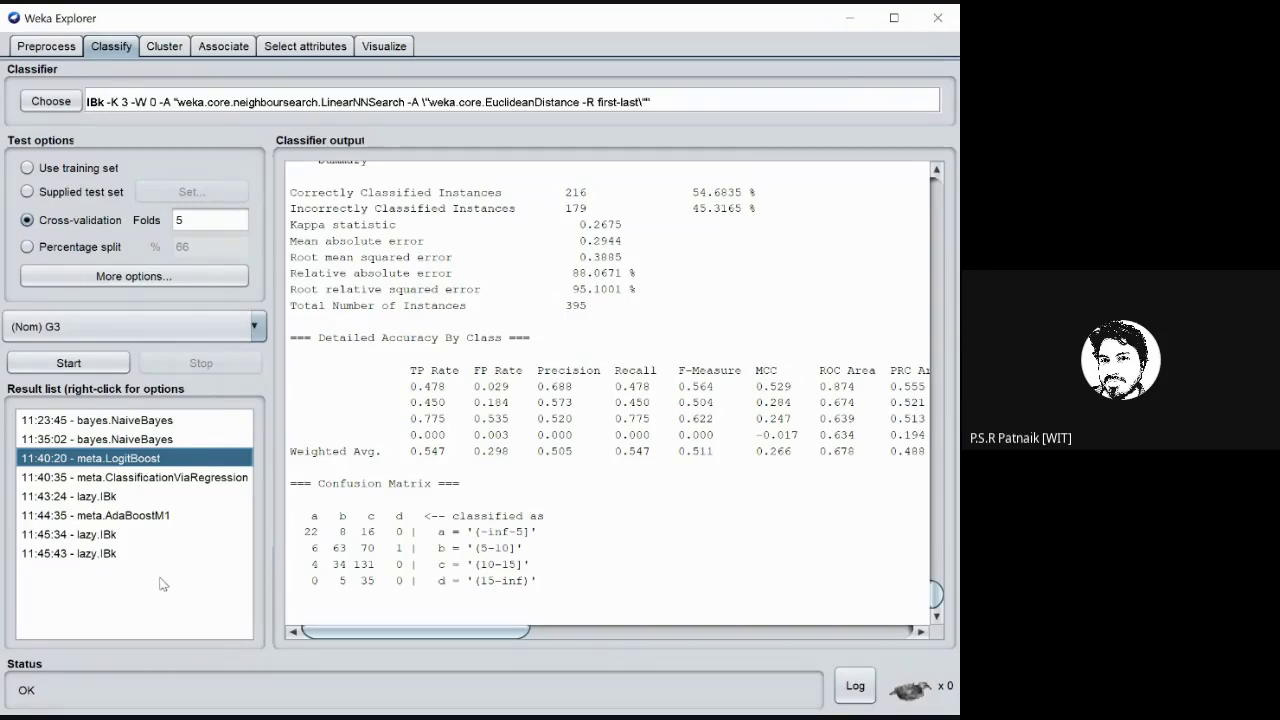
right_click(128, 457)
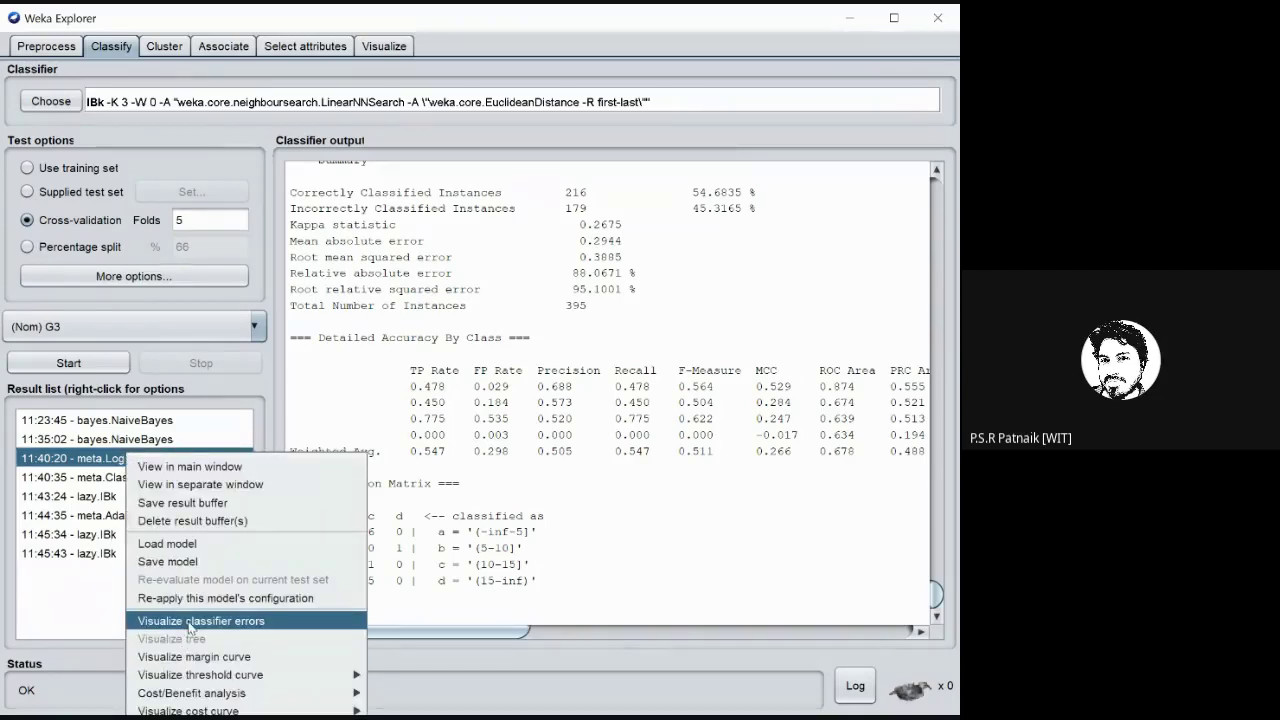
mouse_move(222, 675)
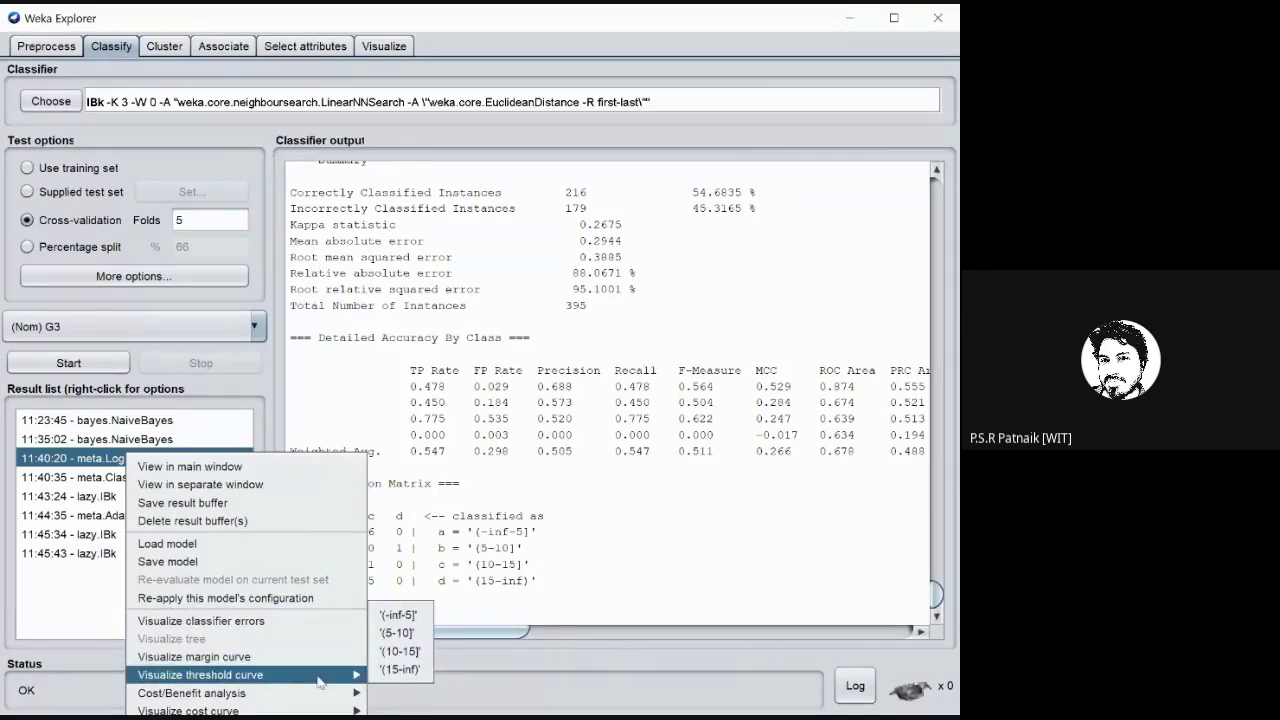
click(417, 620)
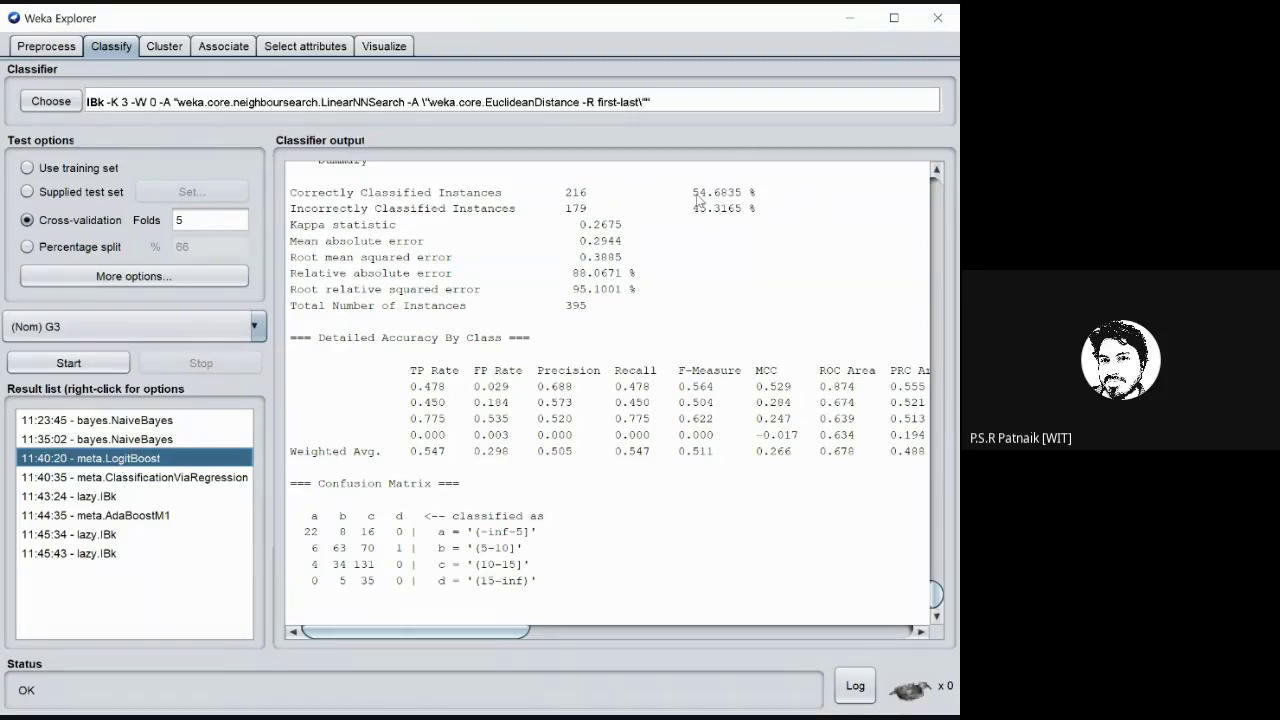
- Start saving the LogitBoost model from the result list and choose the Desktop as the destination folder
drag(694, 194, 760, 198)
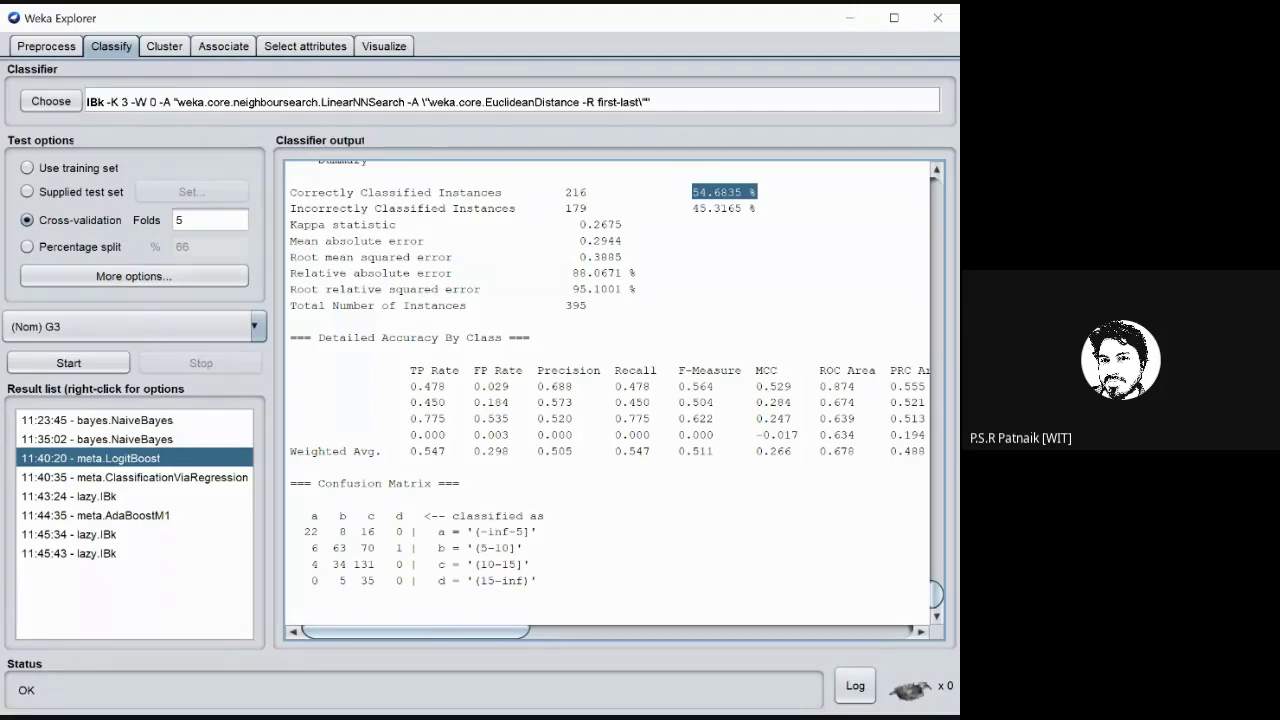
right_click(136, 462)
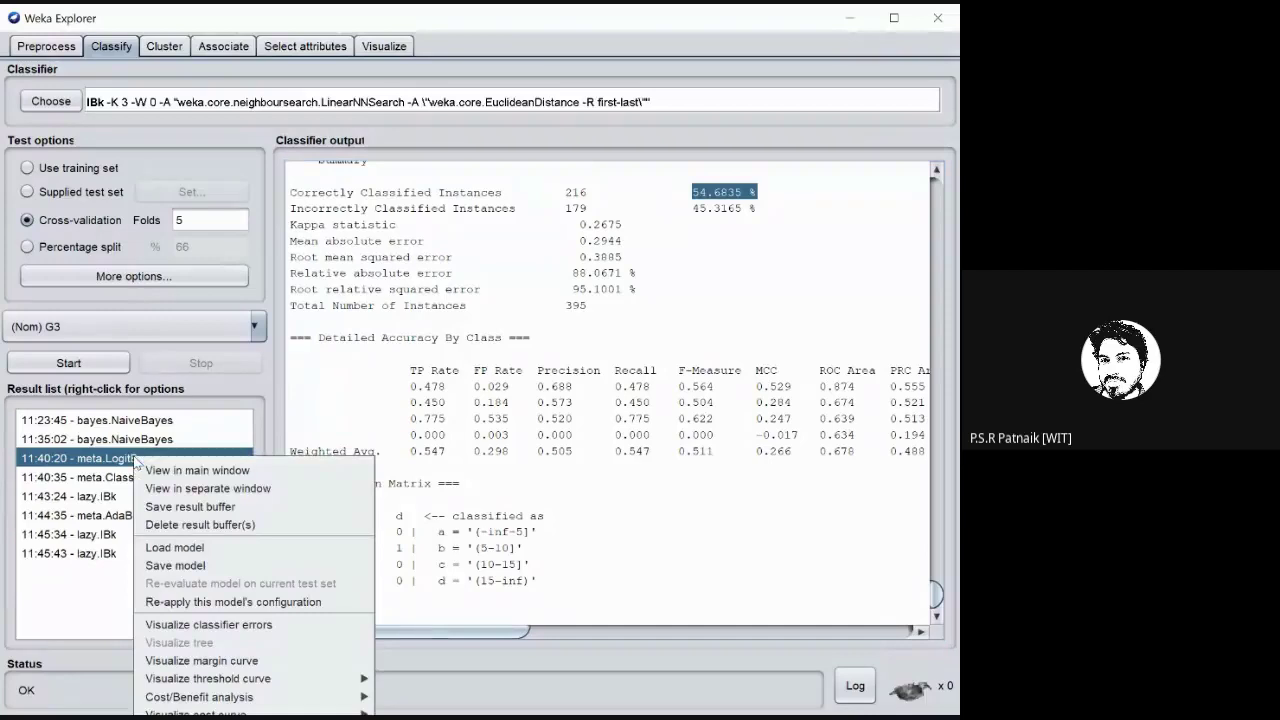
click(175, 565)
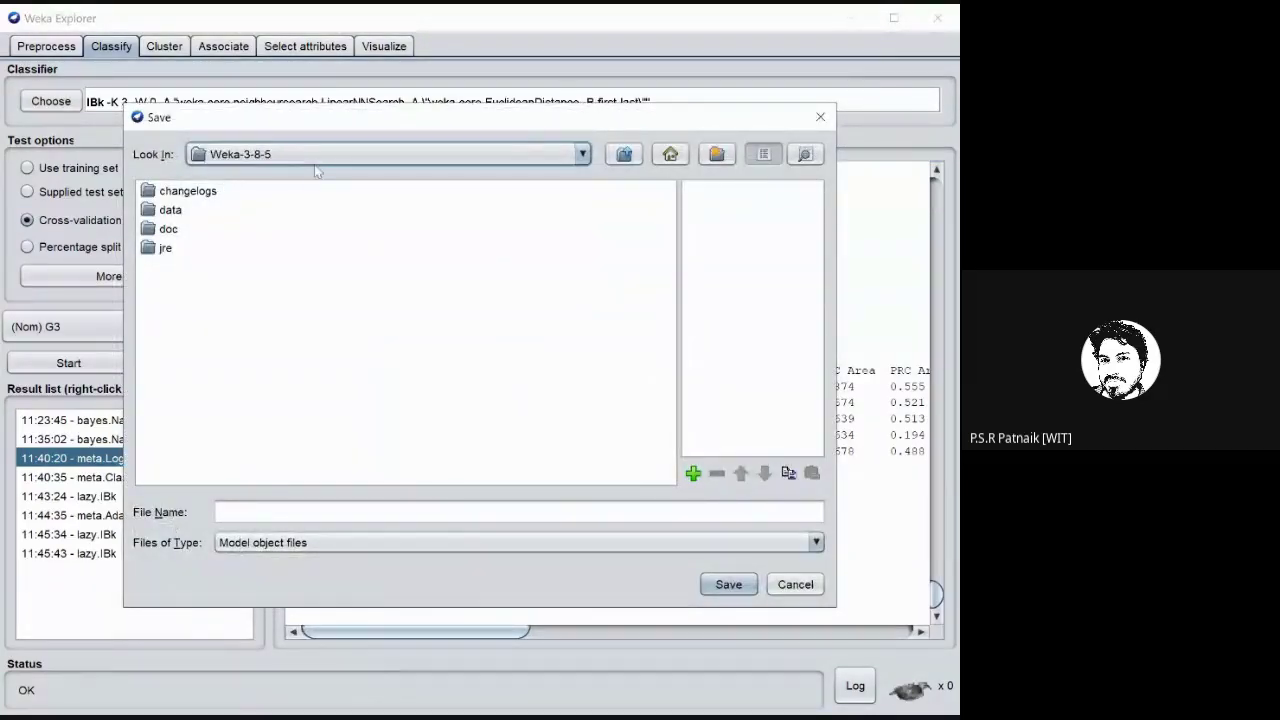
click(582, 155)
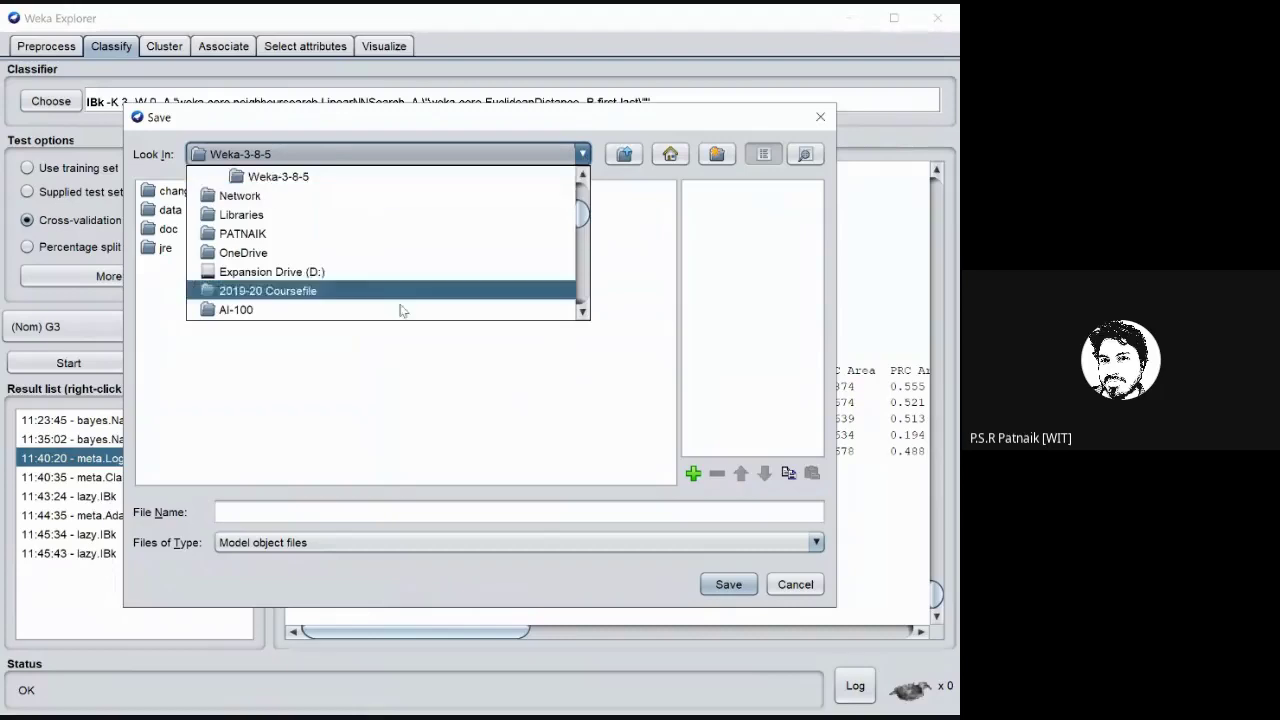
scroll(471, 266, up, 3)
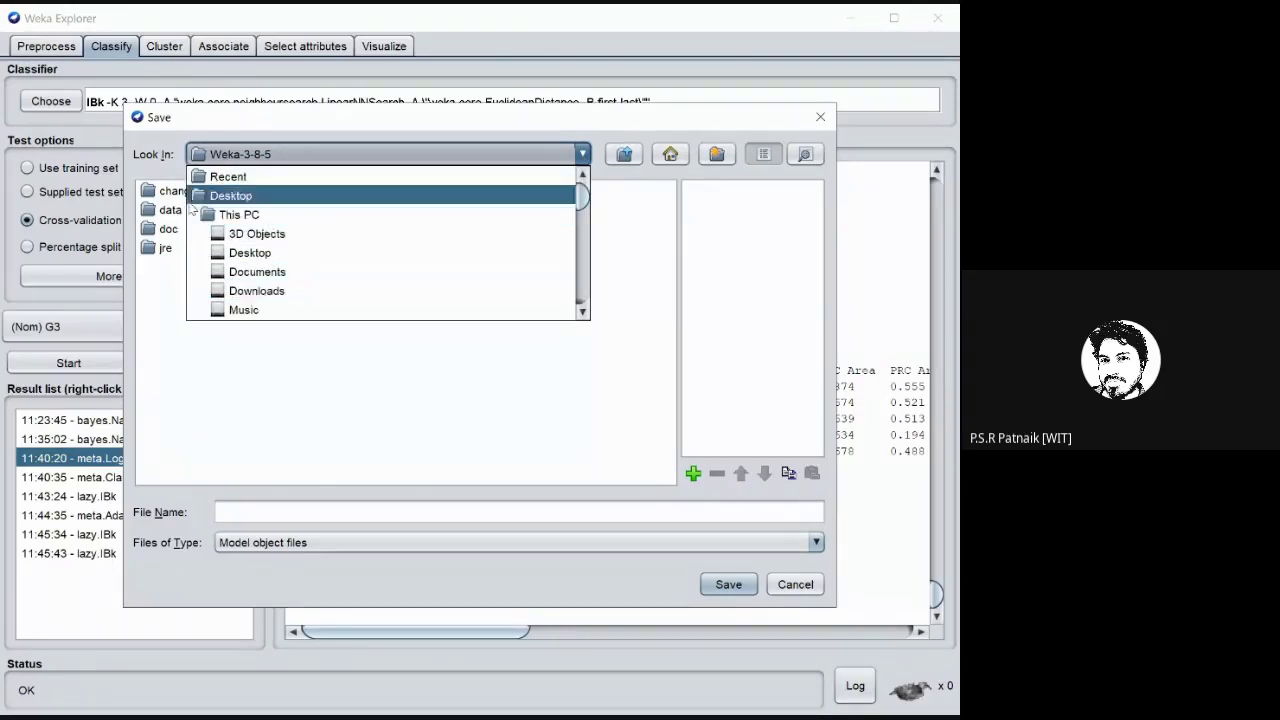
click(231, 196)
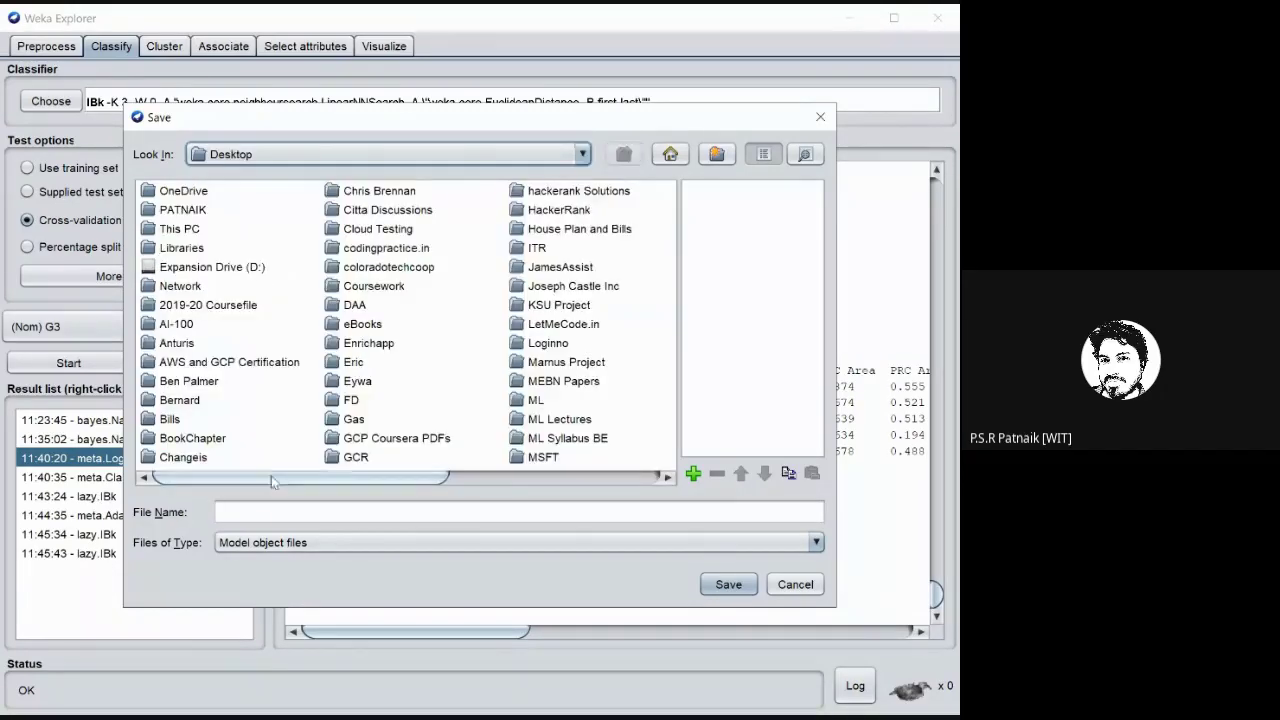
- Name the model file student-grade-prediction and save it as a model object file
click(280, 513)
text(styudent)
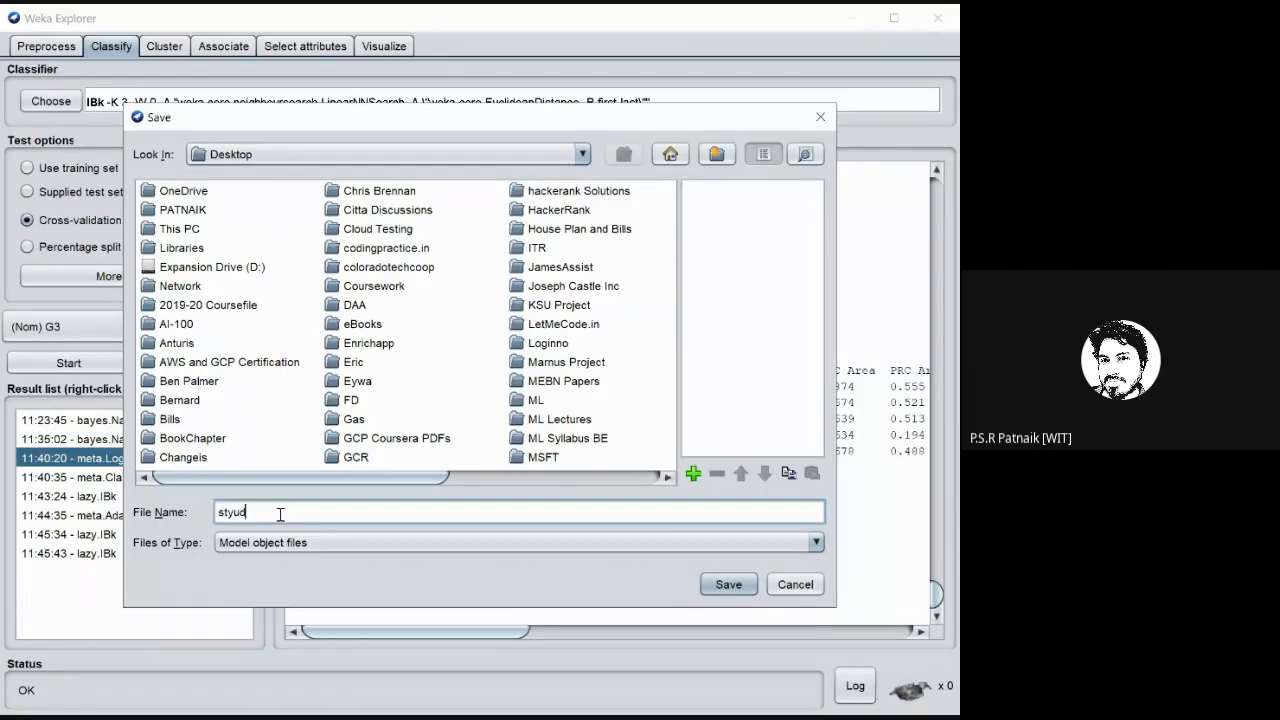
key(BackSpace)
key(BackSpace)
key(BackSpace)
key(BackSpace)
key(BackSpace)
key(BackSpace)
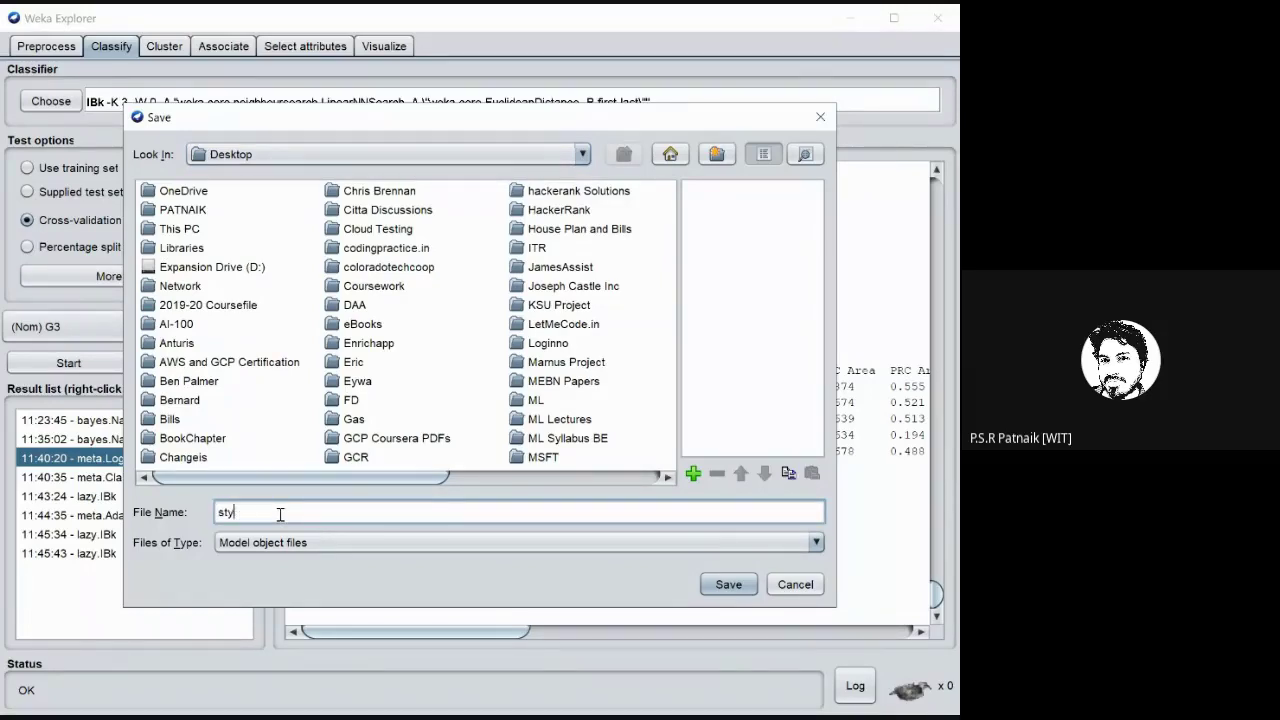
text(udent-grade-prediction)
click(741, 590)
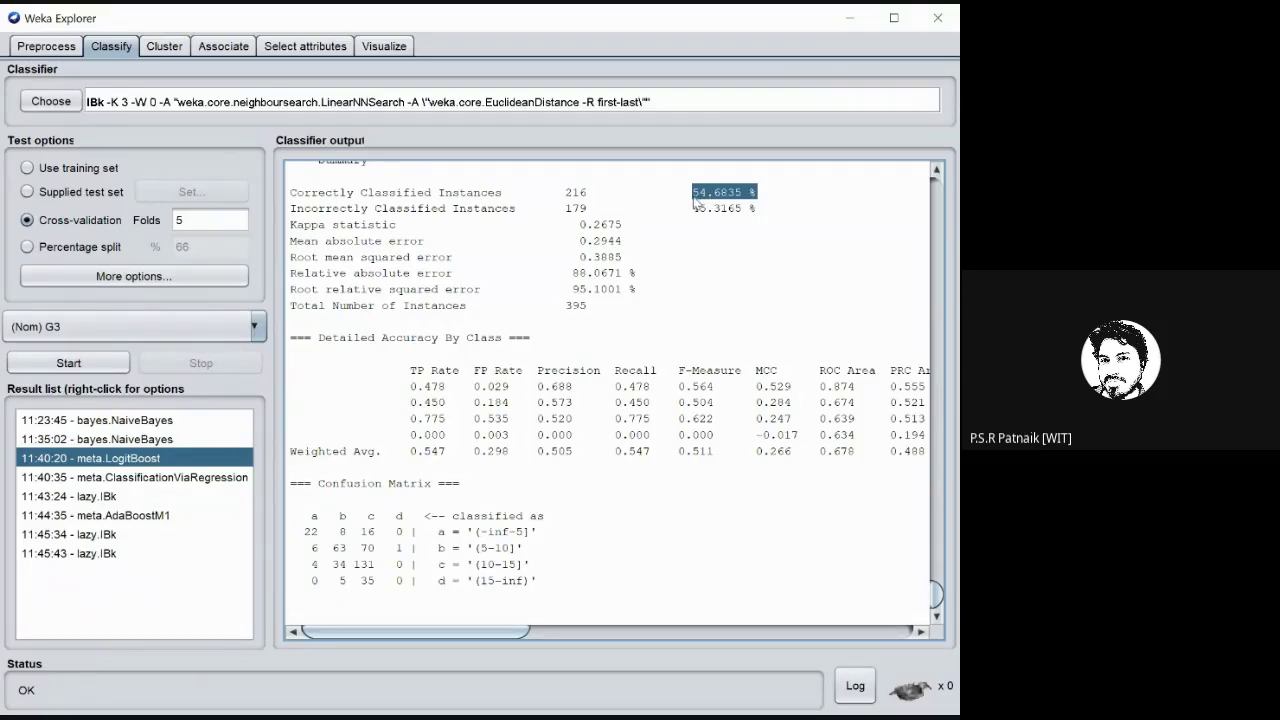
- Inspect the value distributions of the Pstatus, Mjob, schoolsup and romantic attributes in the preprocessed dataset
click(46, 46)
click(111, 347)
click(104, 363)
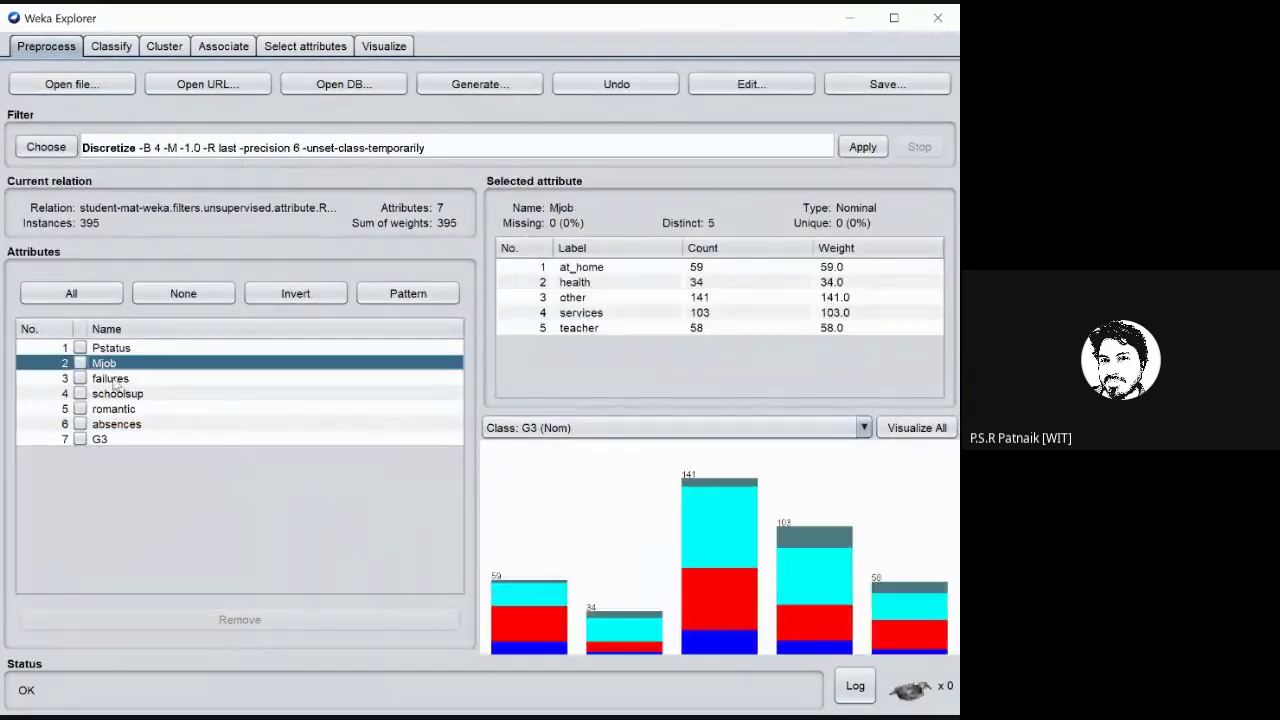
click(116, 393)
click(114, 410)
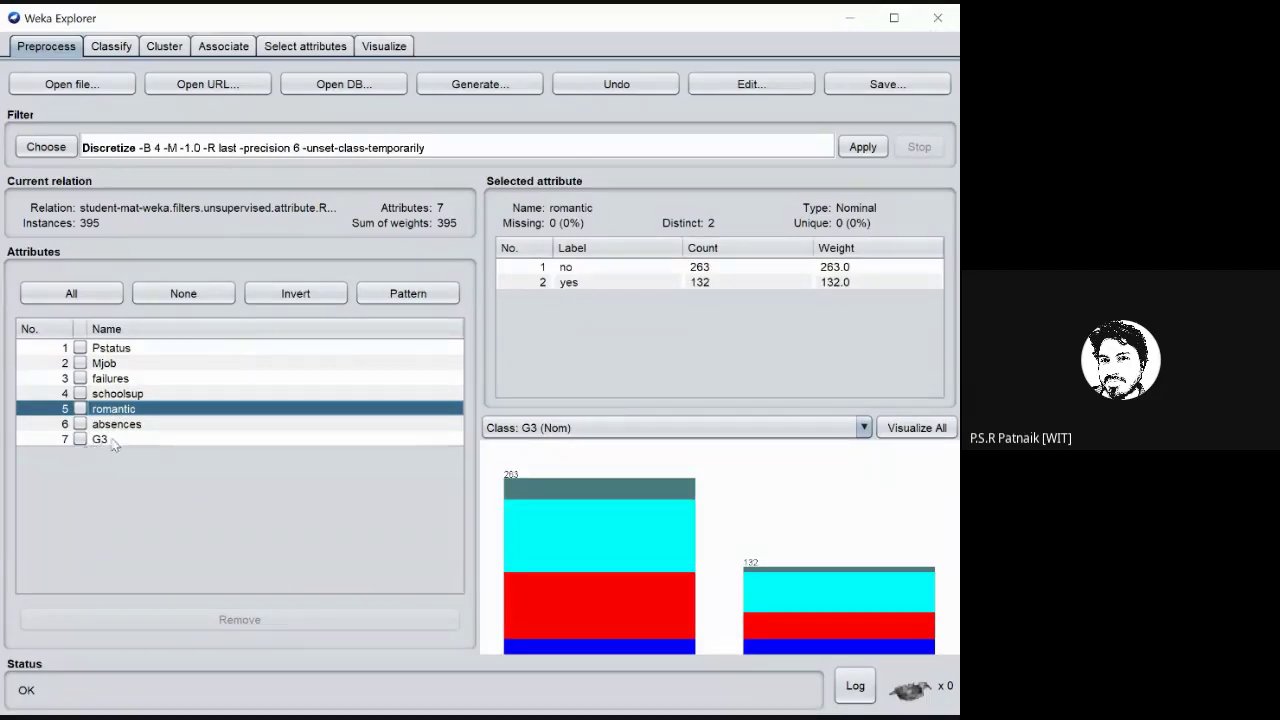
- Review the LogitBoost result's ROC Area values and percentage of correctly classified instances, and minimize the Explorer window
click(113, 47)
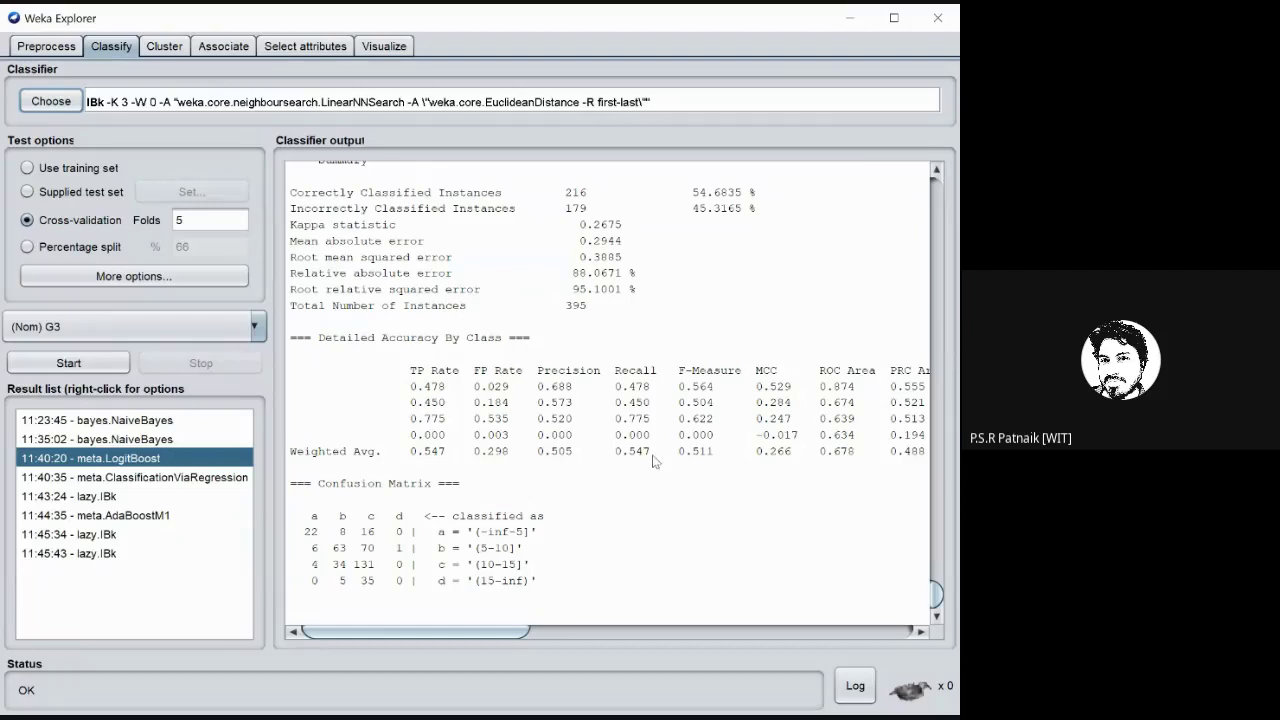
drag(825, 392, 862, 458)
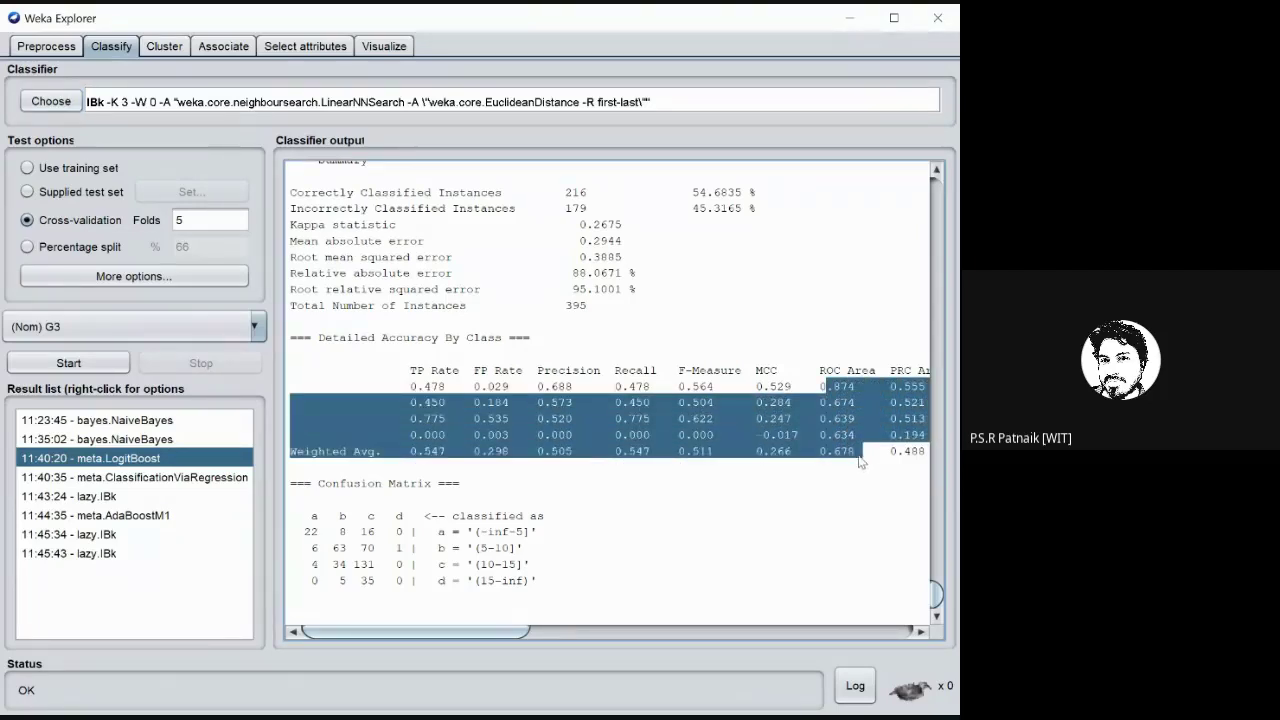
click(770, 517)
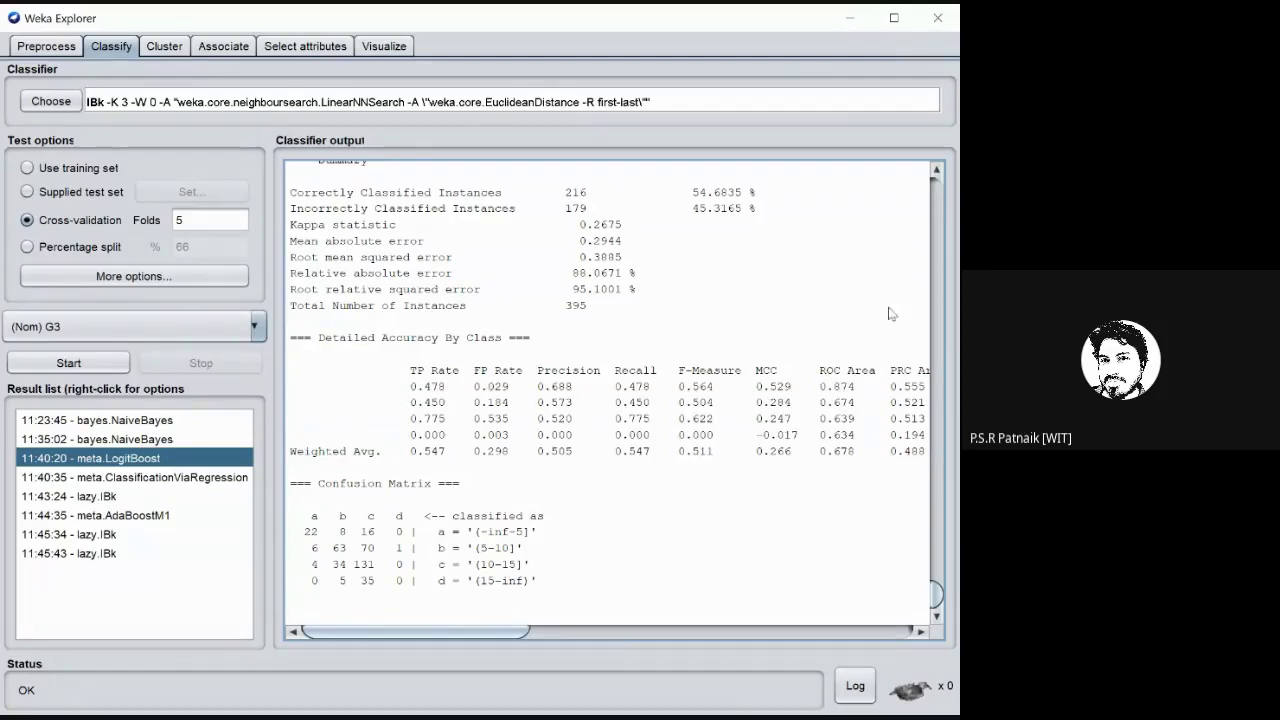
drag(697, 200, 716, 196)
click(746, 518)
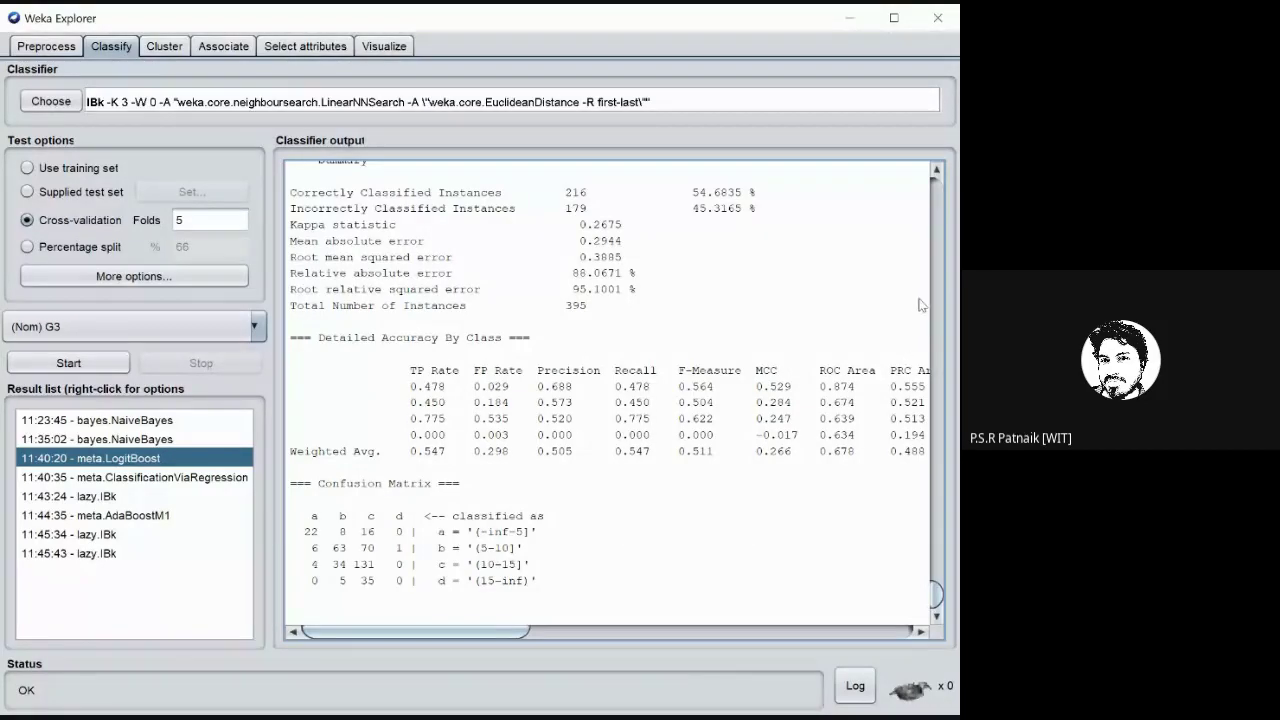
click(845, 24)
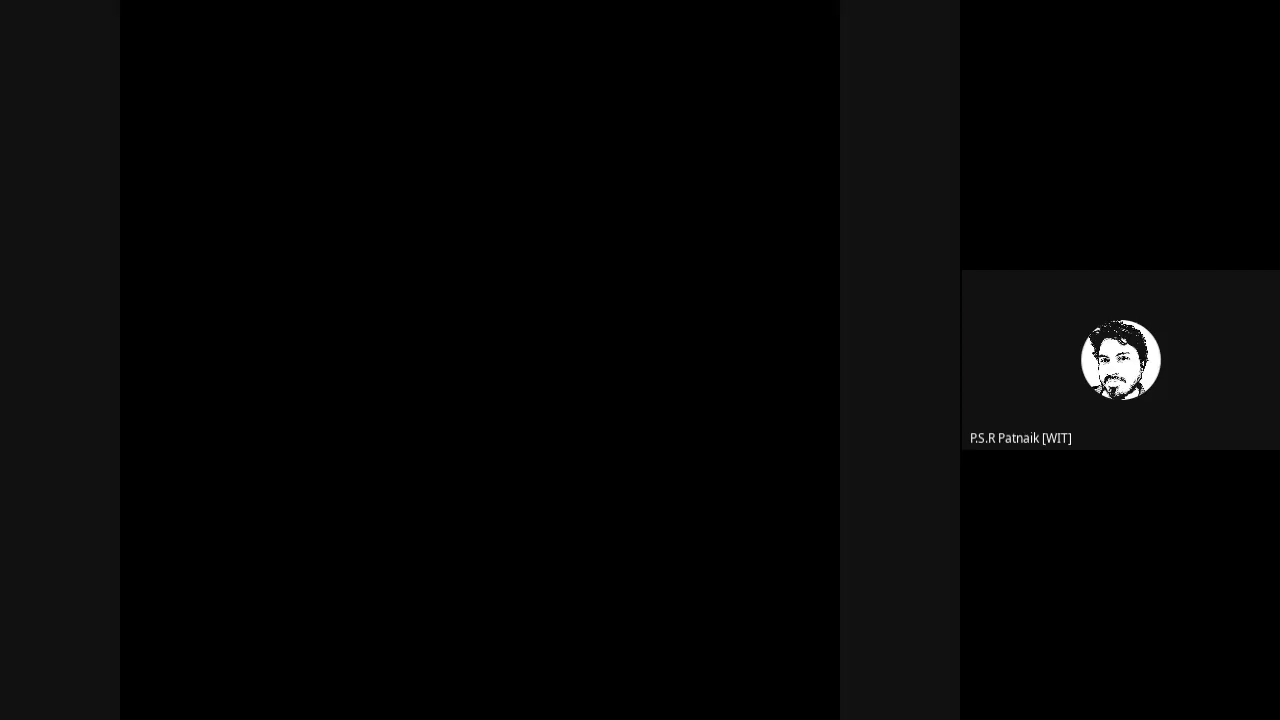